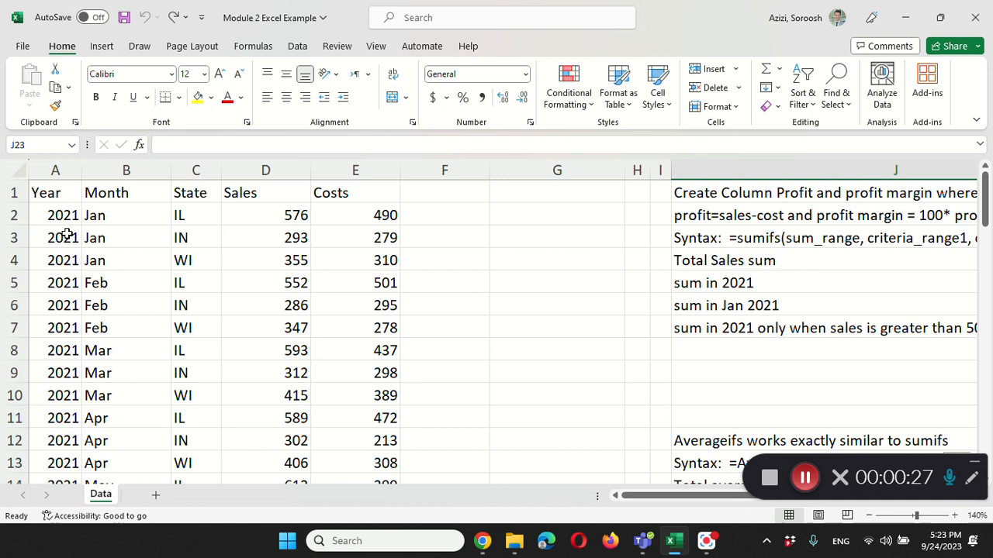
# Review the dataset's rows and its Year, Month, State, Sales and Costs columns
pyautogui.scroll(-13, 66, 235)
pyautogui.scroll(13, 66, 235)
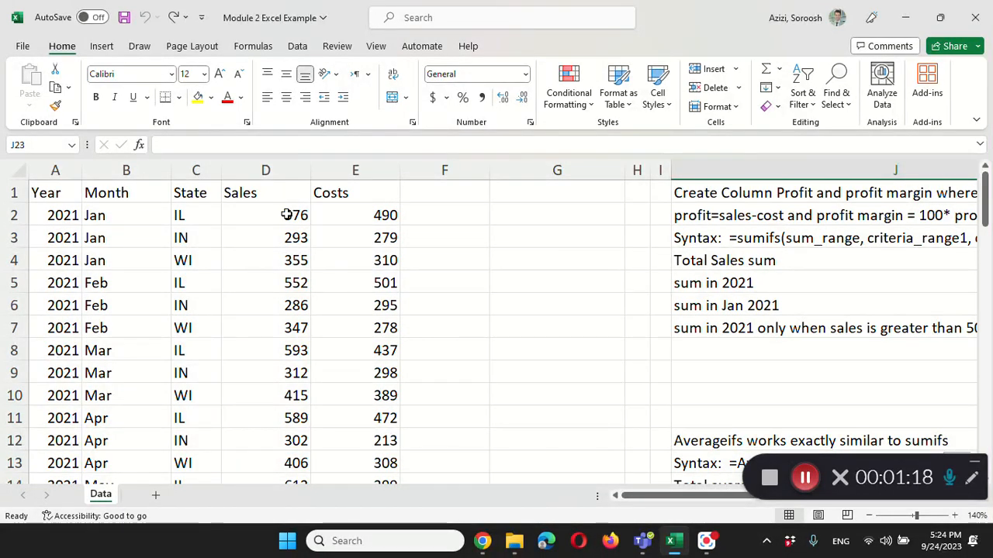
pyautogui.click(254, 215)
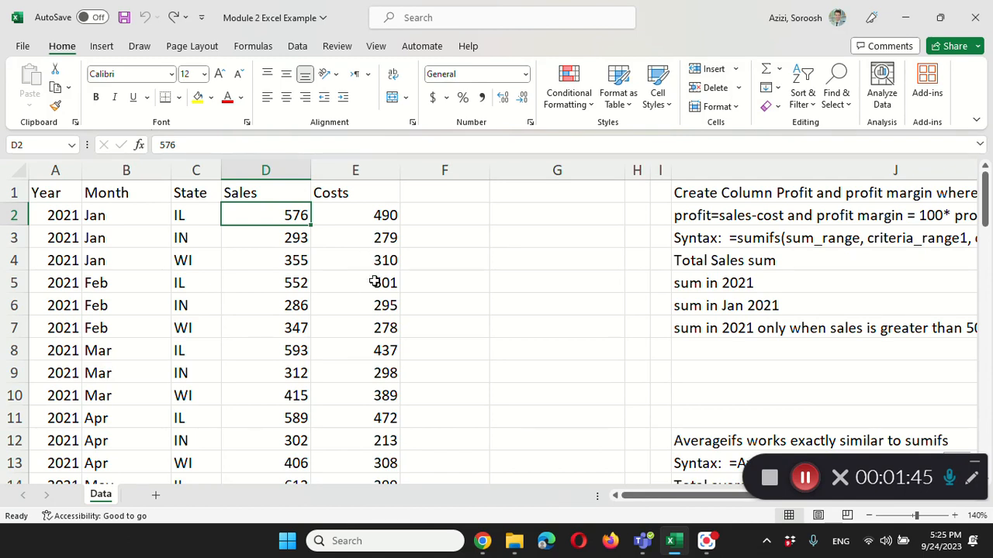
pyautogui.click(374, 308)
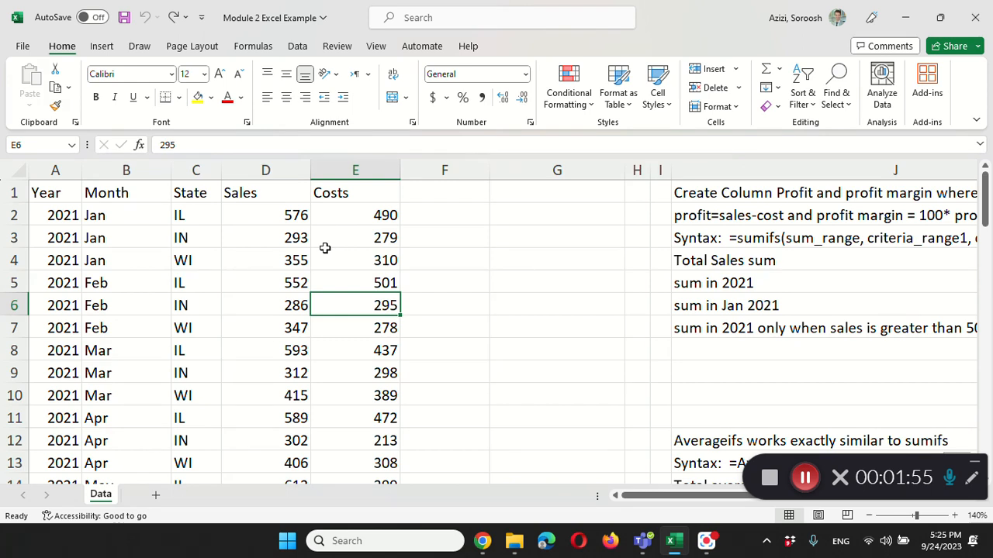
pyautogui.click(200, 261)
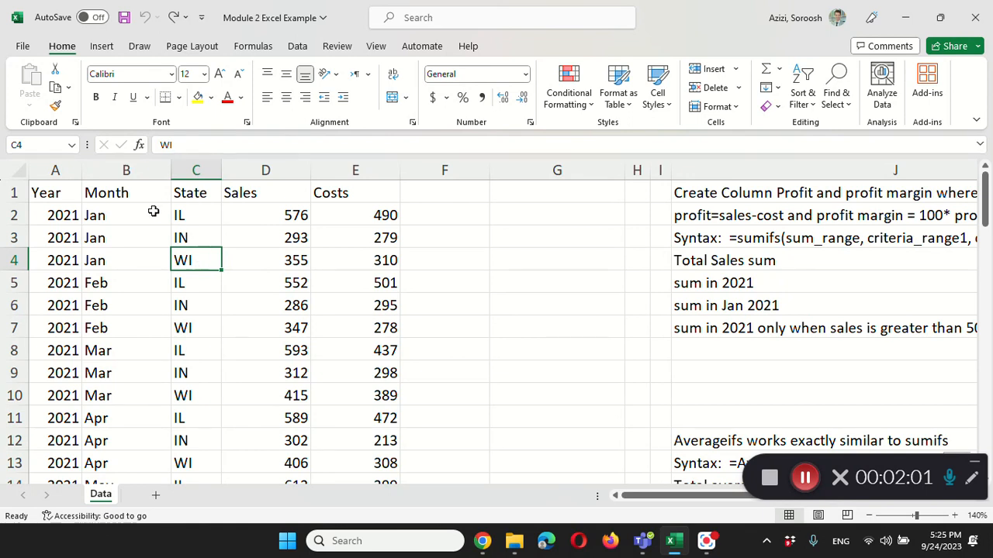
pyautogui.click(134, 193)
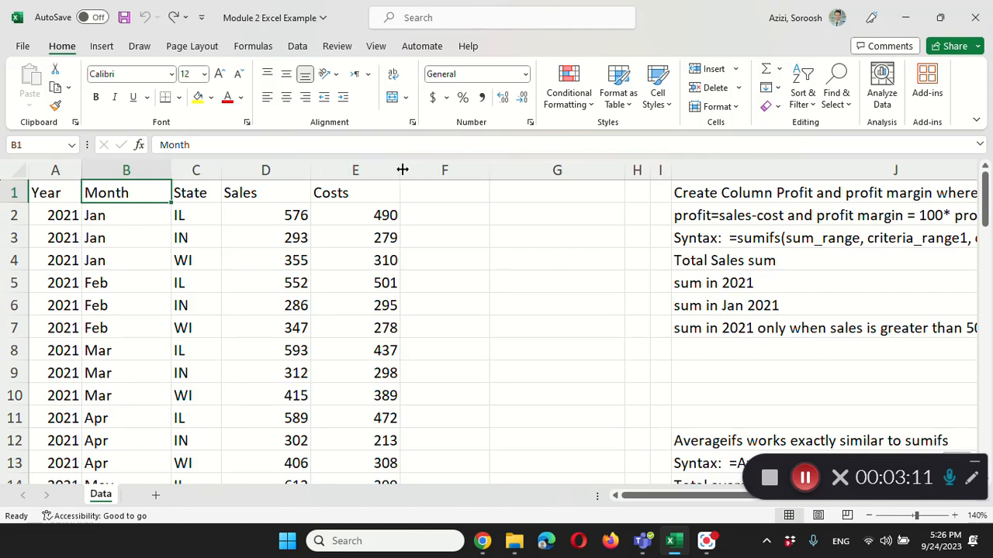
# Narrow the Costs column and autofit the Sales, Month and Year columns to their contents
pyautogui.moveTo(401, 170); pyautogui.dragTo(369, 168)
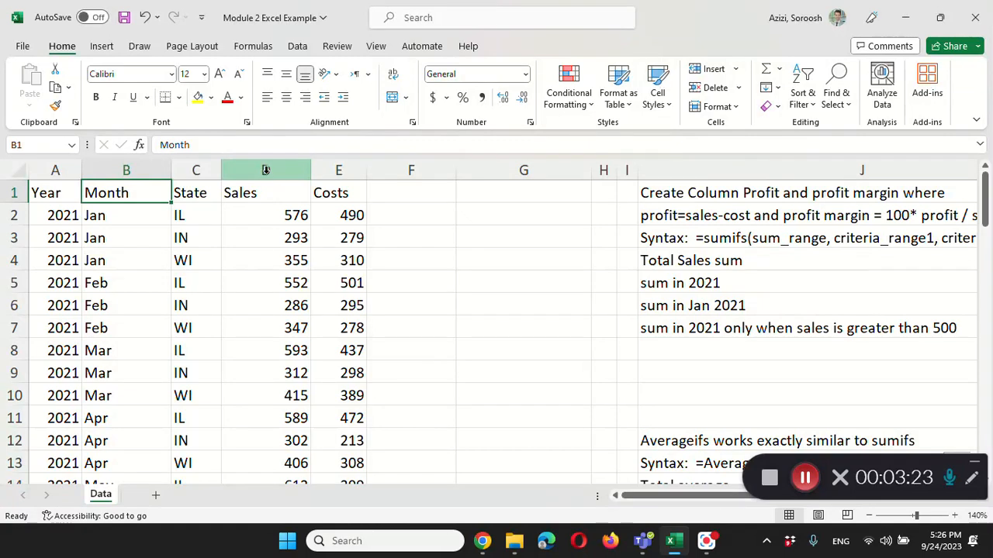
pyautogui.doubleClick(309, 171)
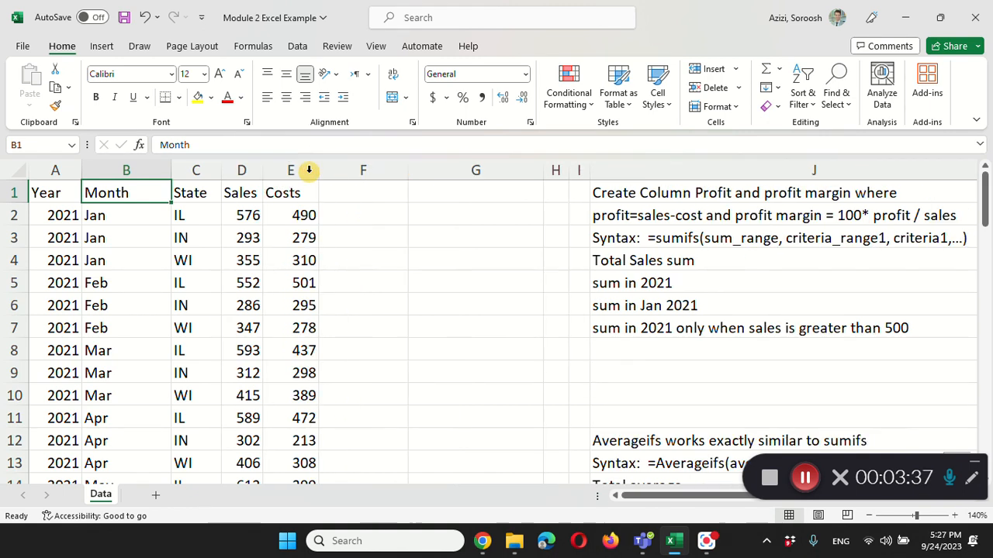
pyautogui.doubleClick(168, 166)
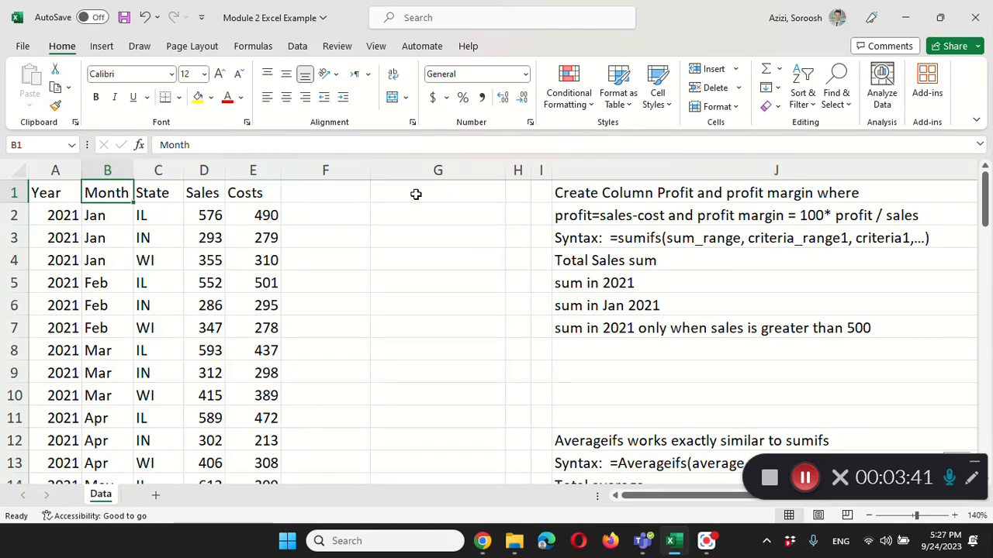
pyautogui.moveTo(80, 169); pyautogui.dragTo(80, 169)
pyautogui.doubleClick(80, 169)
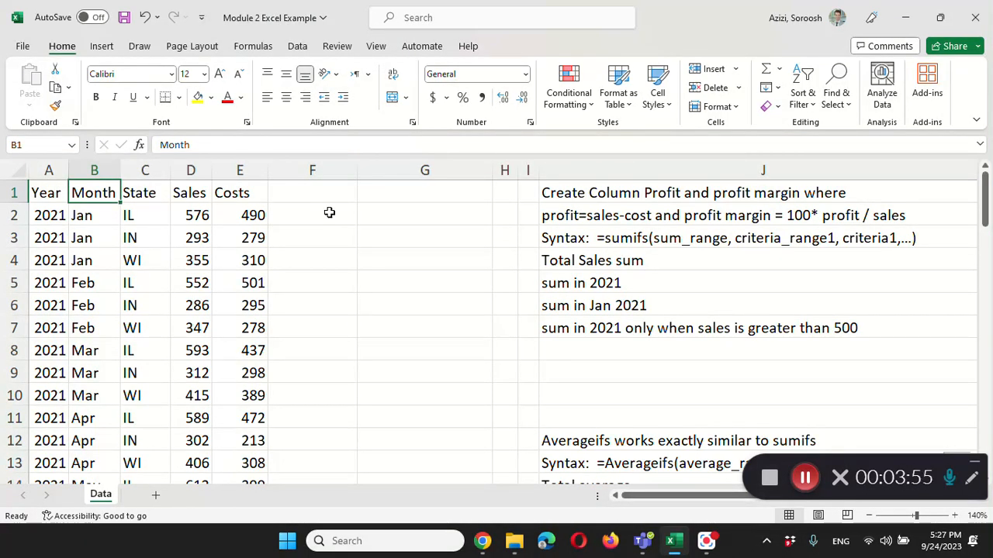
# Add the header Profit in cell F1, beside the Costs column
pyautogui.click(318, 193)
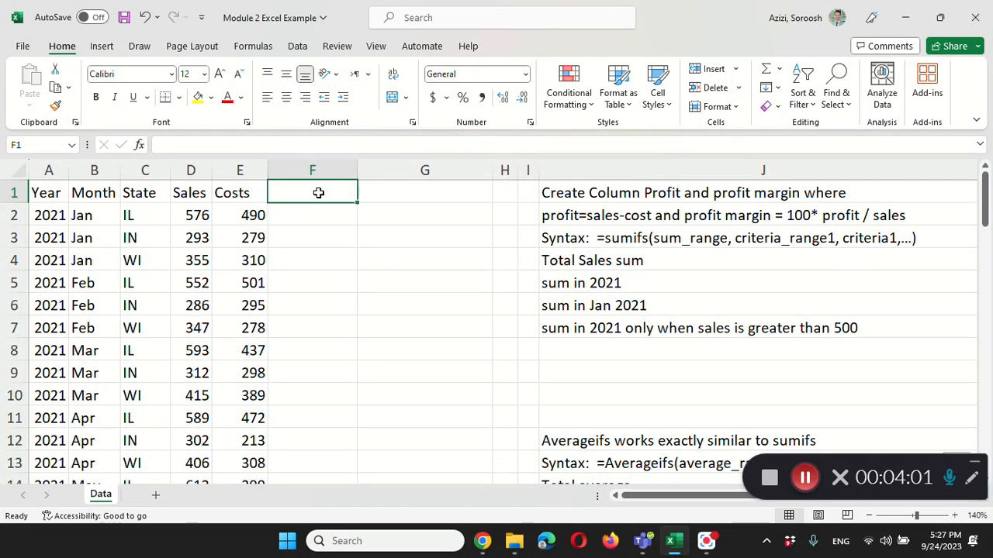
pyautogui.write('Profit')
pyautogui.press('BackSpace')
pyautogui.write('rofit')
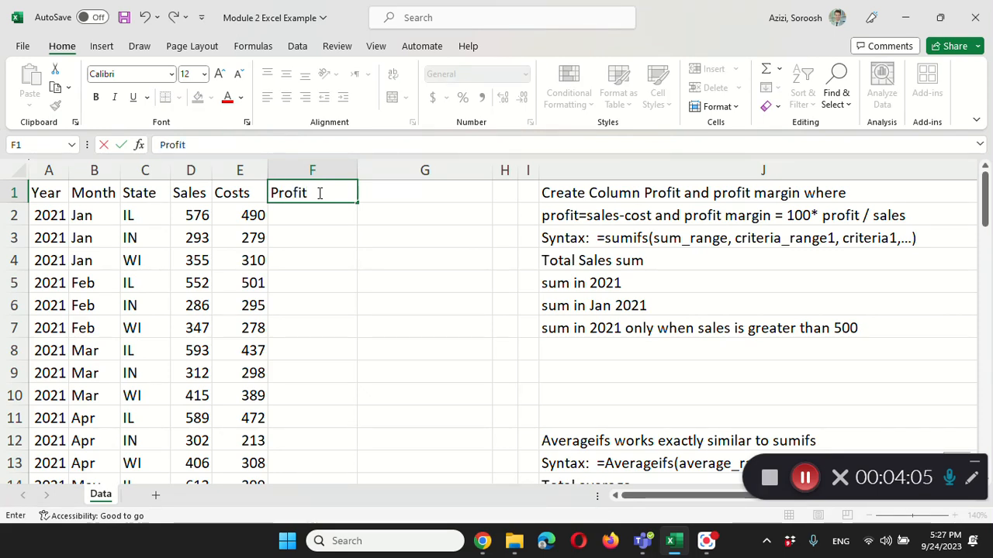
pyautogui.press('Return')
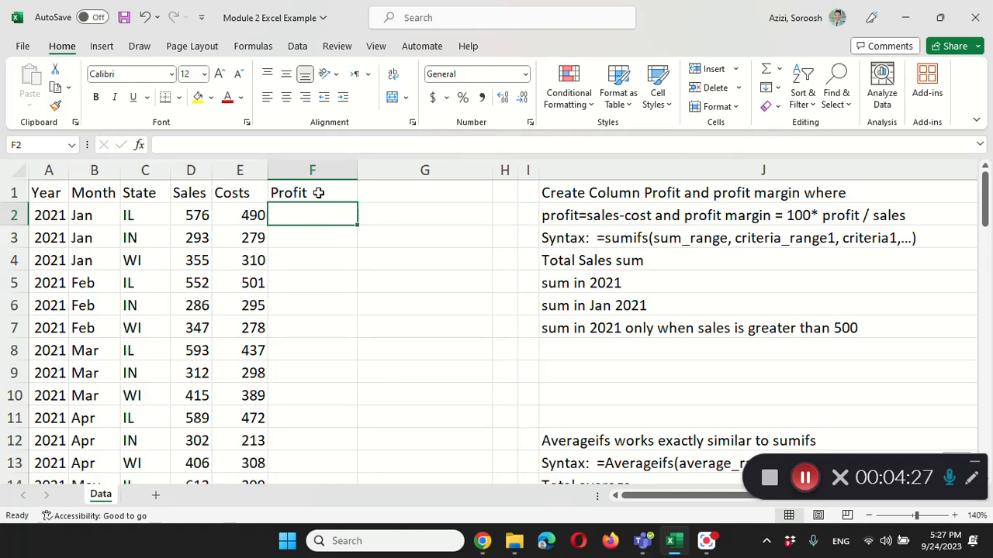
# Enter the hand-calculated profits 86 in cell F2 and 14 in cell F3
pyautogui.write('86')
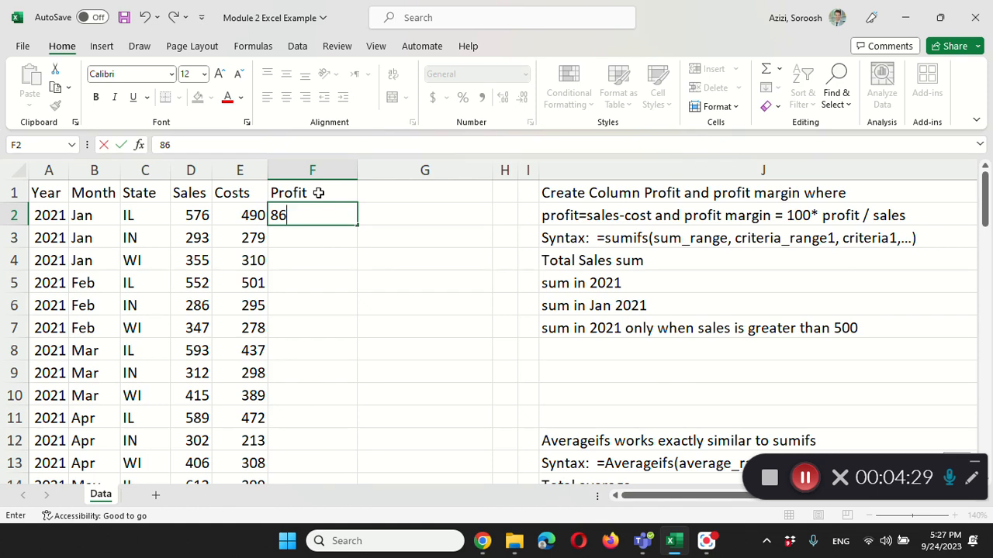
pyautogui.press('Return')
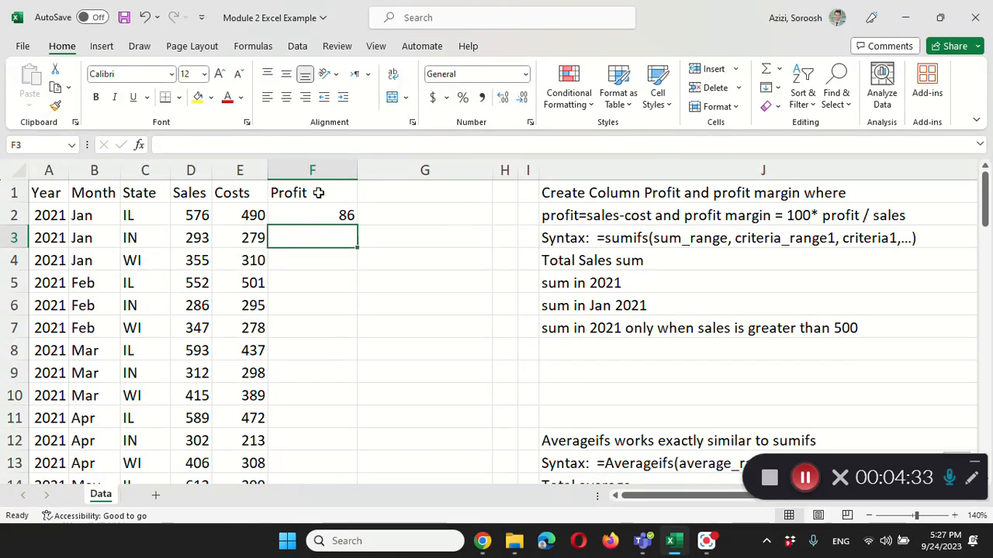
pyautogui.write('14')
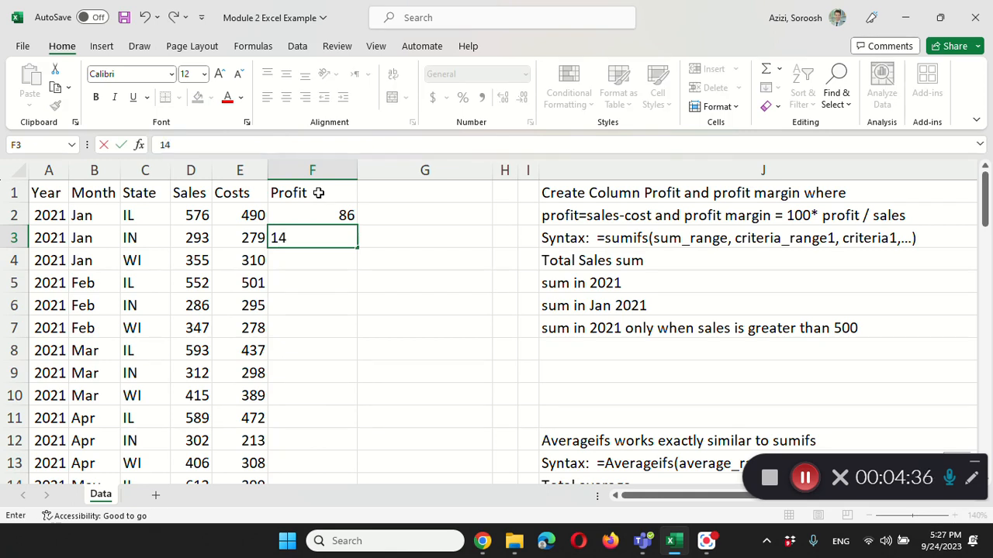
pyautogui.press('Return')
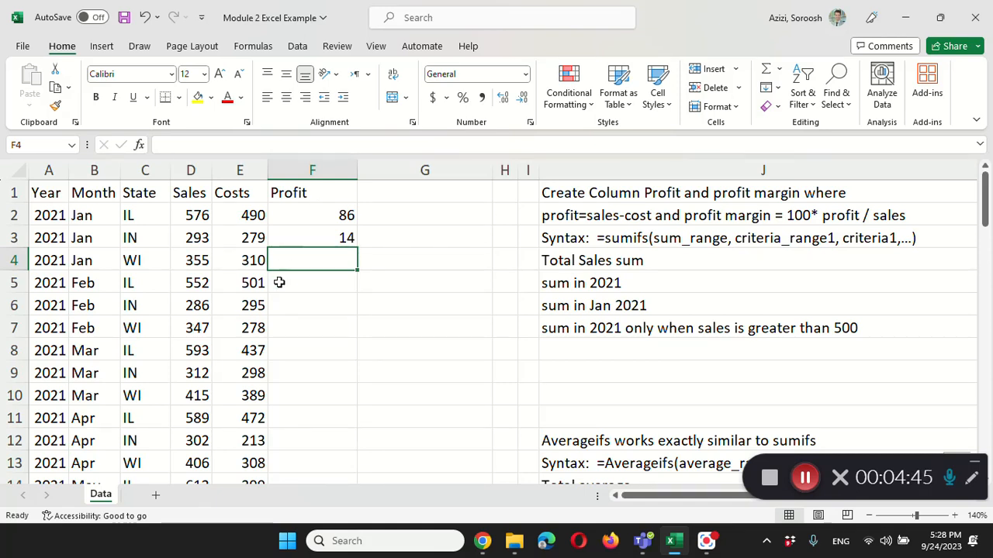
# Clear the manually entered profit values from cells F3 and F2
pyautogui.scroll(-20, 277, 315)
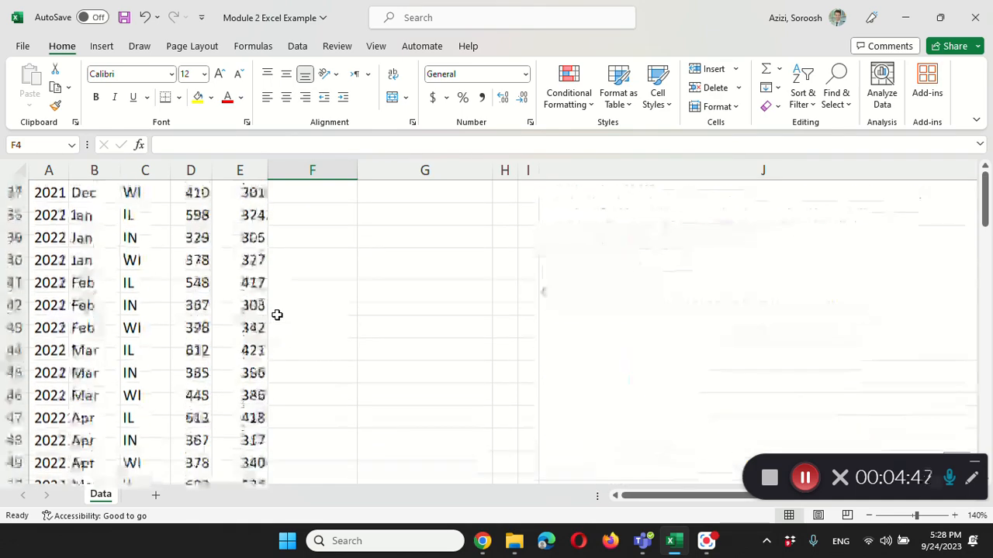
pyautogui.scroll(-3, 277, 314)
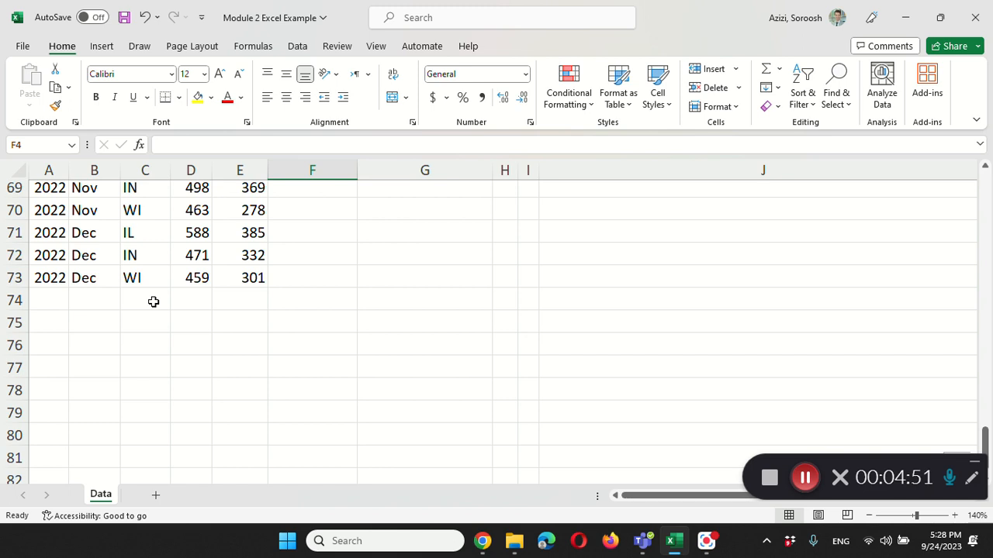
pyautogui.scroll(20, 153, 301)
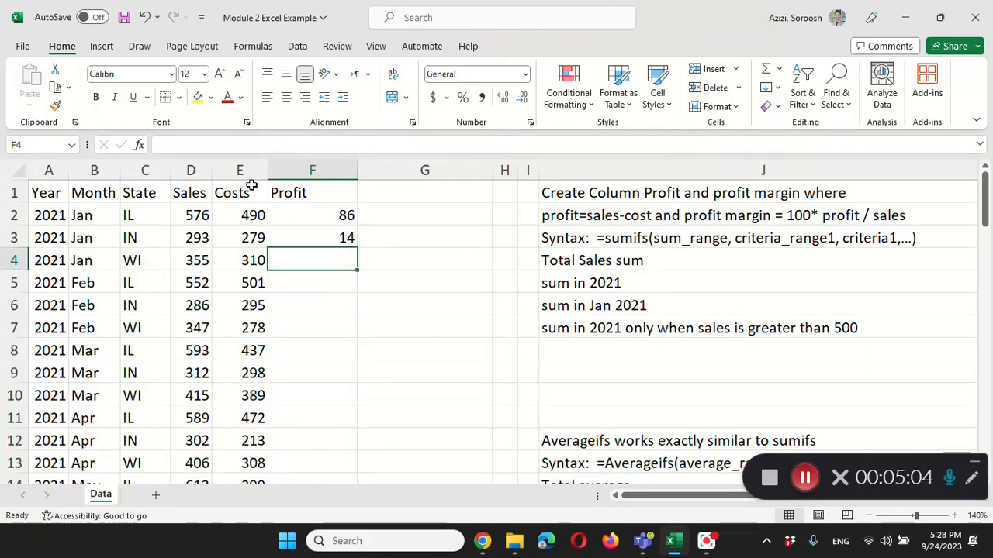
pyautogui.click(299, 237)
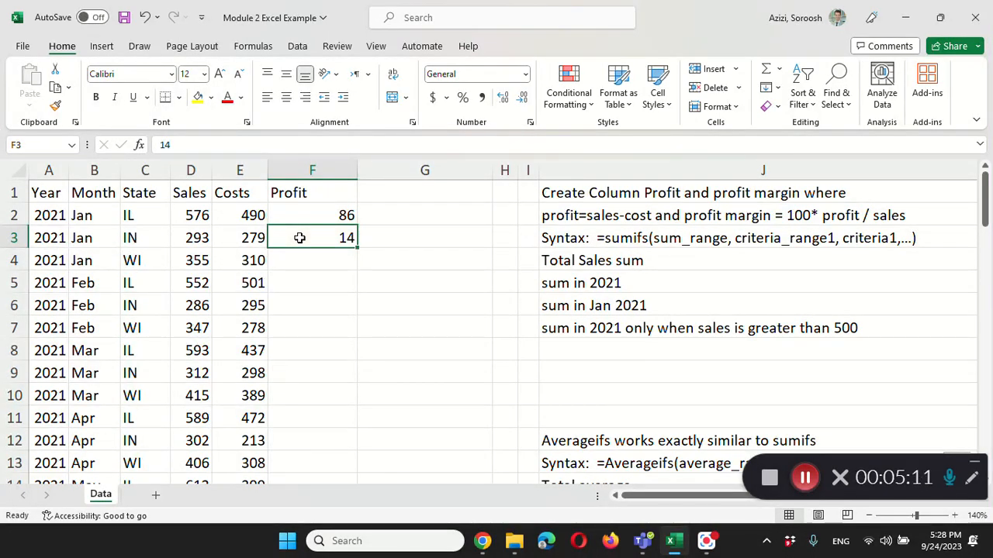
pyautogui.press('Delete')
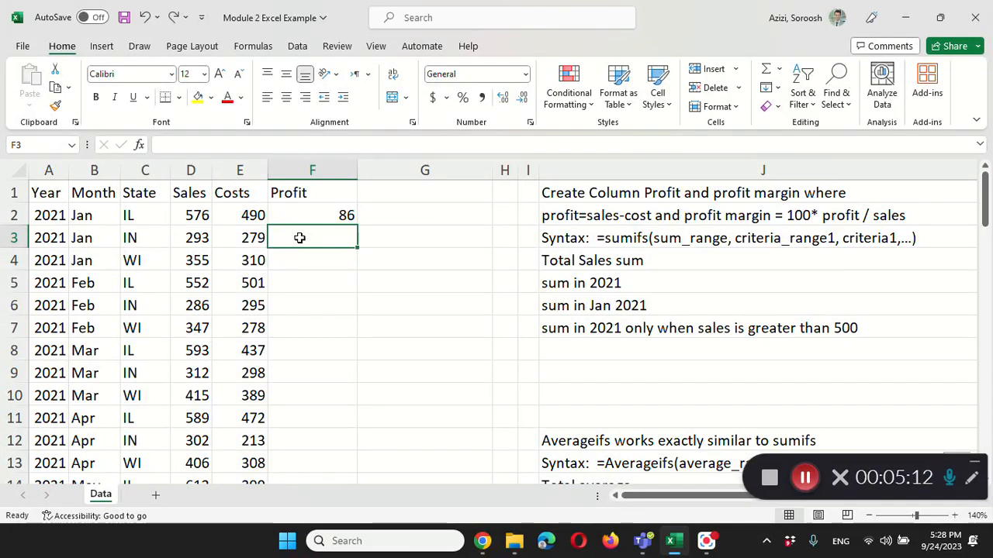
pyautogui.press('Up')
pyautogui.press('Delete')
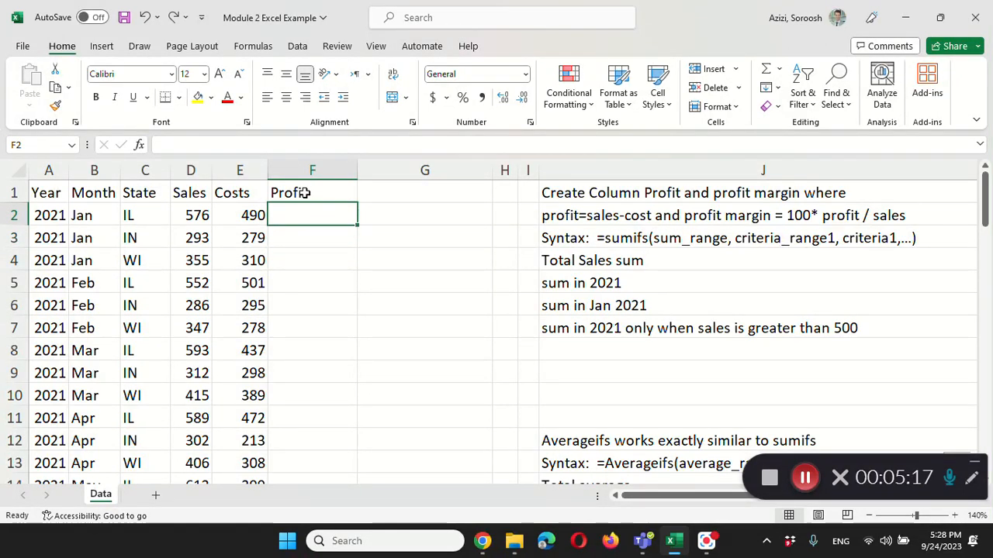
# Enter the plain text Sales - Costs in cell F2, without an equals sign
pyautogui.write('=')
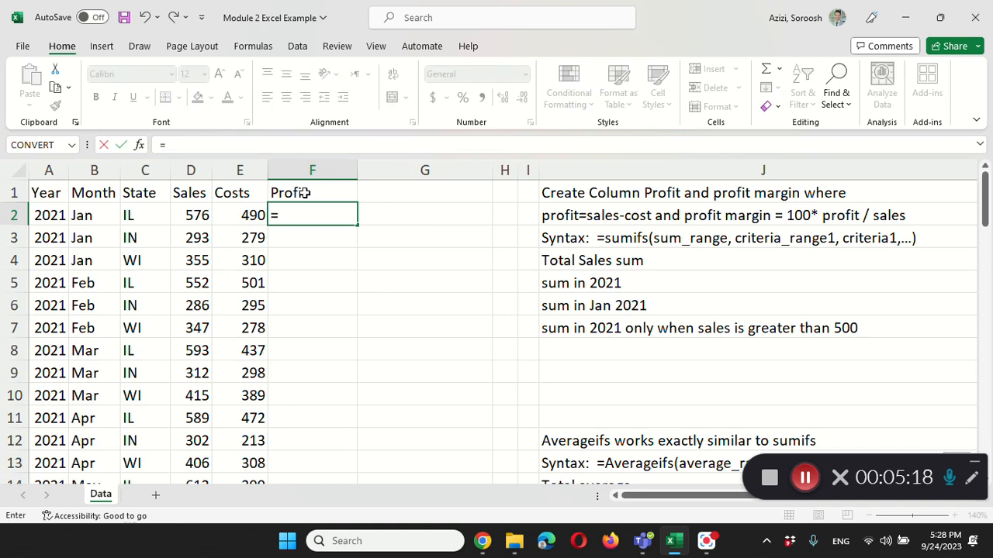
pyautogui.press('BackSpace')
pyautogui.write('s')
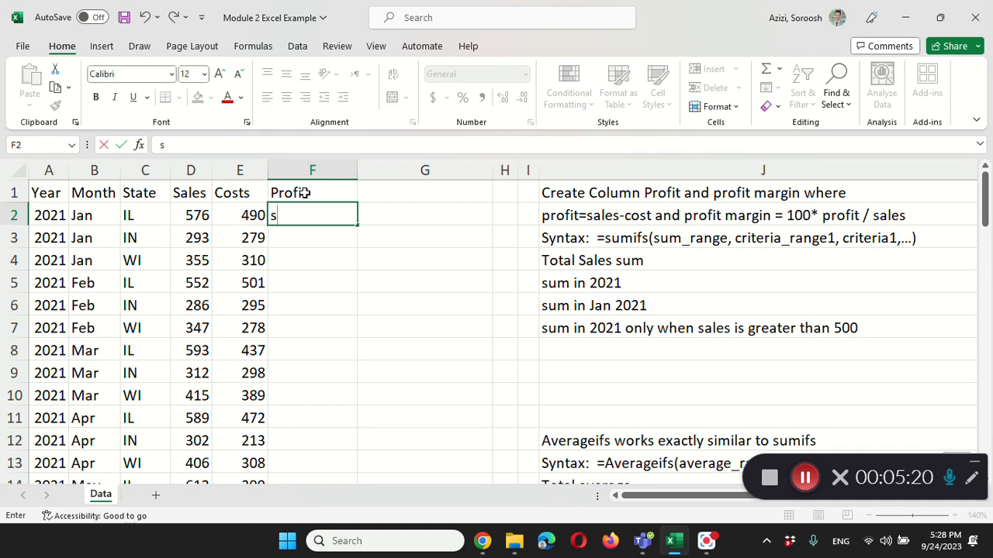
pyautogui.press('BackSpace')
pyautogui.write('Sales - ')
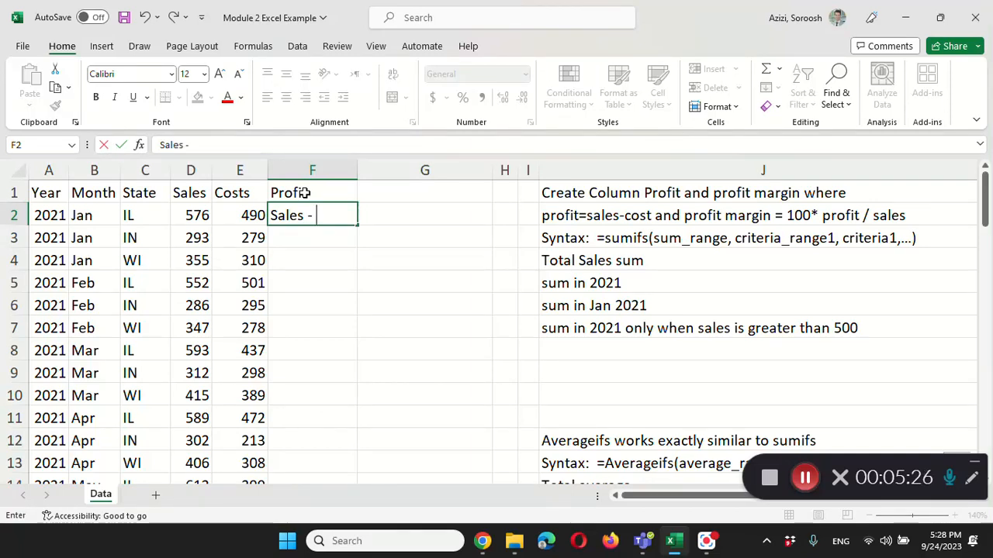
pyautogui.write('Costs')
pyautogui.press('Return')
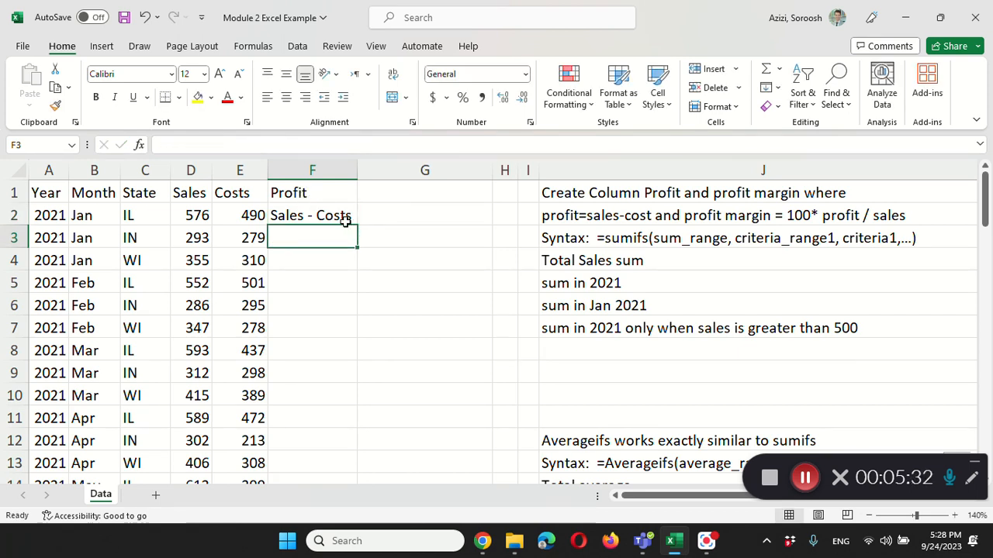
# Replace the text in cell F2 with the profit formula =D2-E2
pyautogui.click(346, 216)
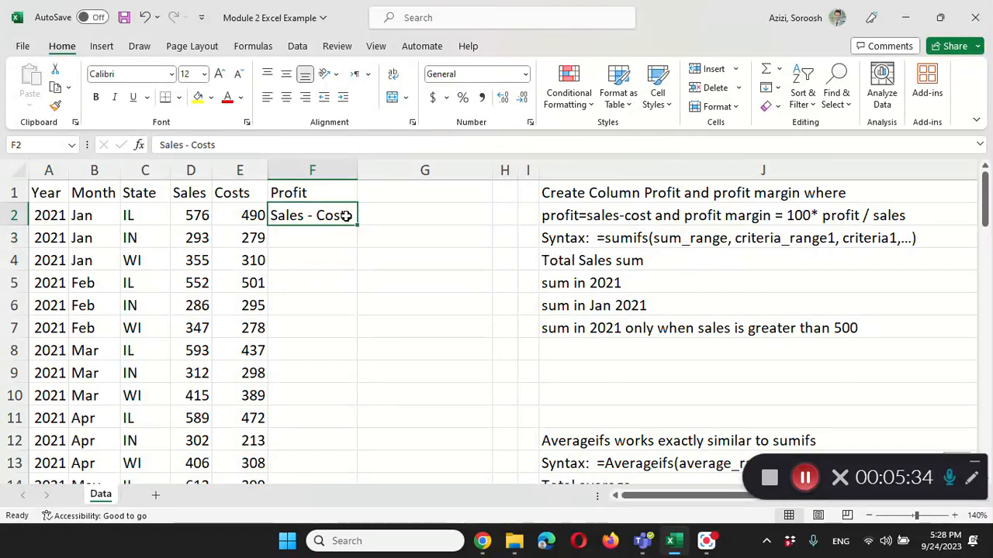
pyautogui.press('BackSpace')
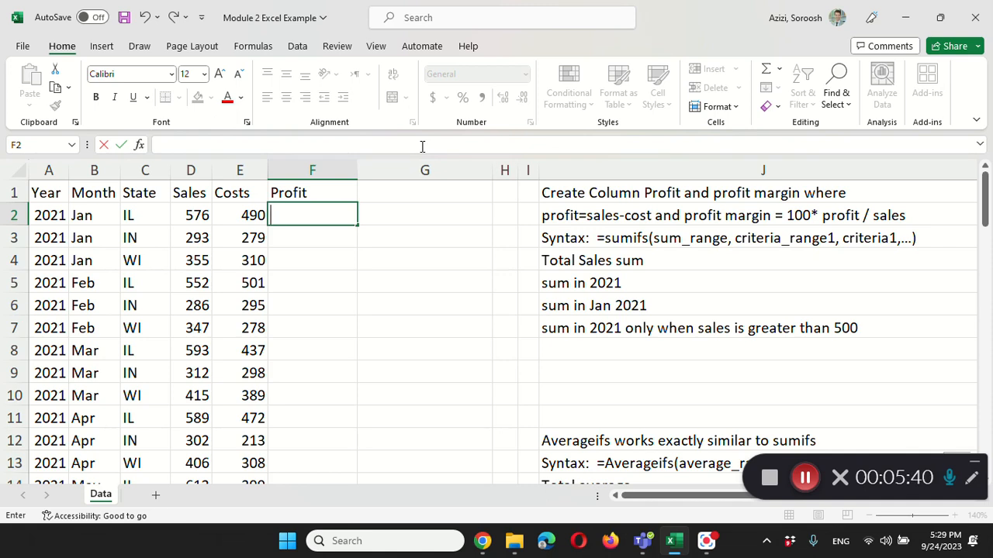
pyautogui.write('=')
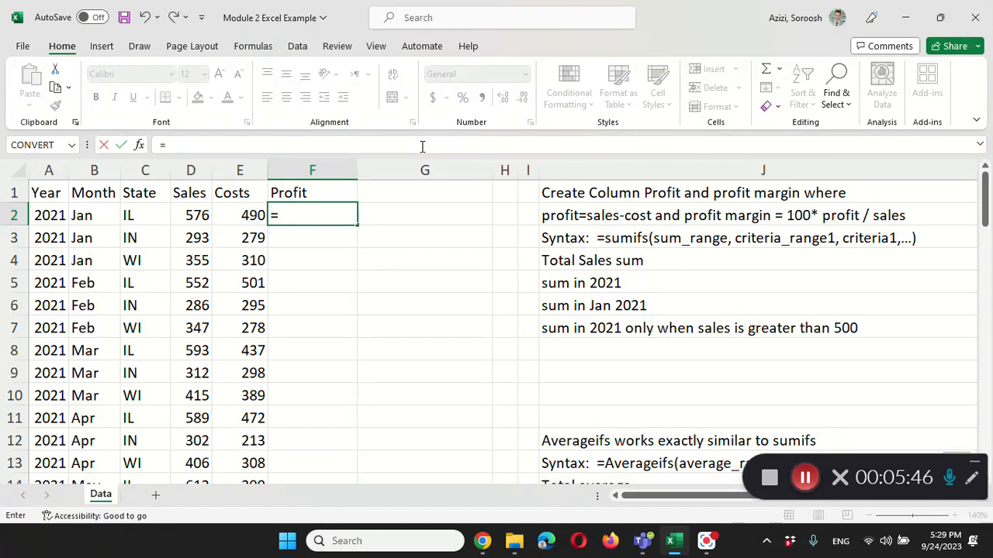
pyautogui.write('D2-')
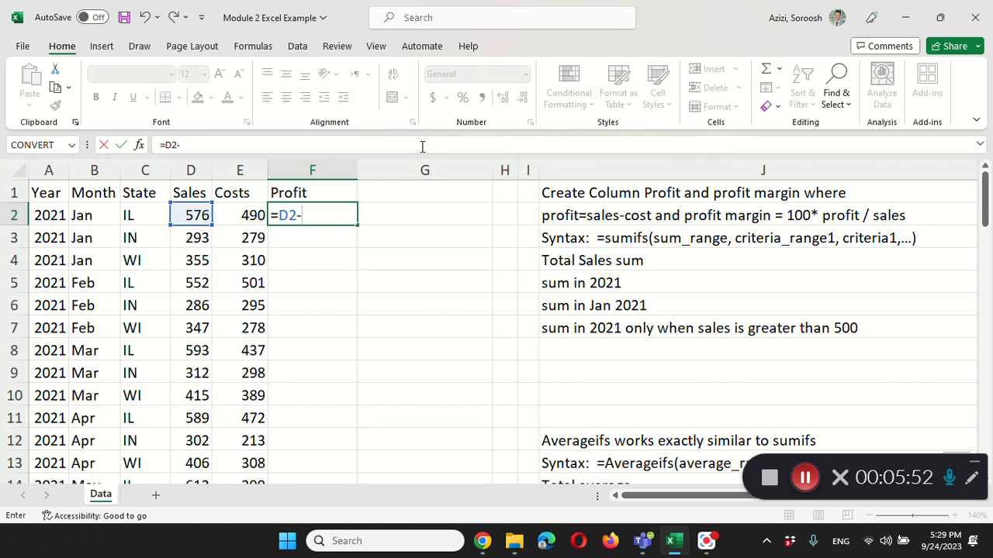
pyautogui.write('E2')
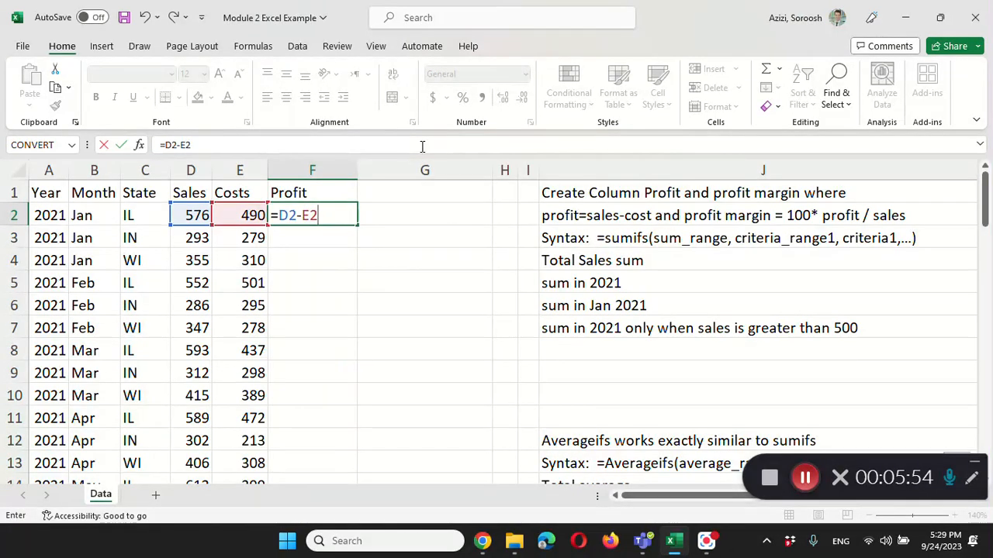
pyautogui.press('Return')
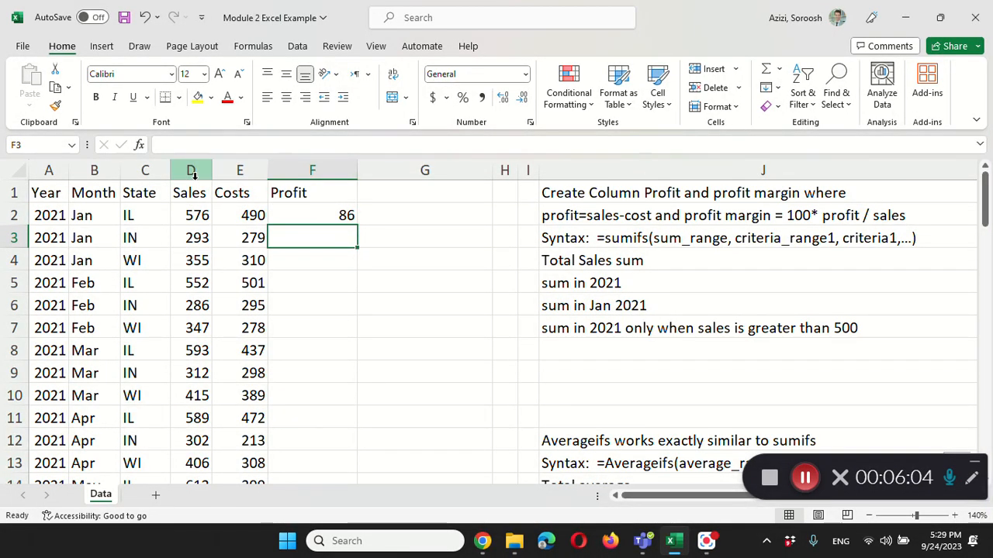
# Undo the formula entry in cell F2 and clear the restored text from the cell
pyautogui.hotkey('ctrl', 'z')
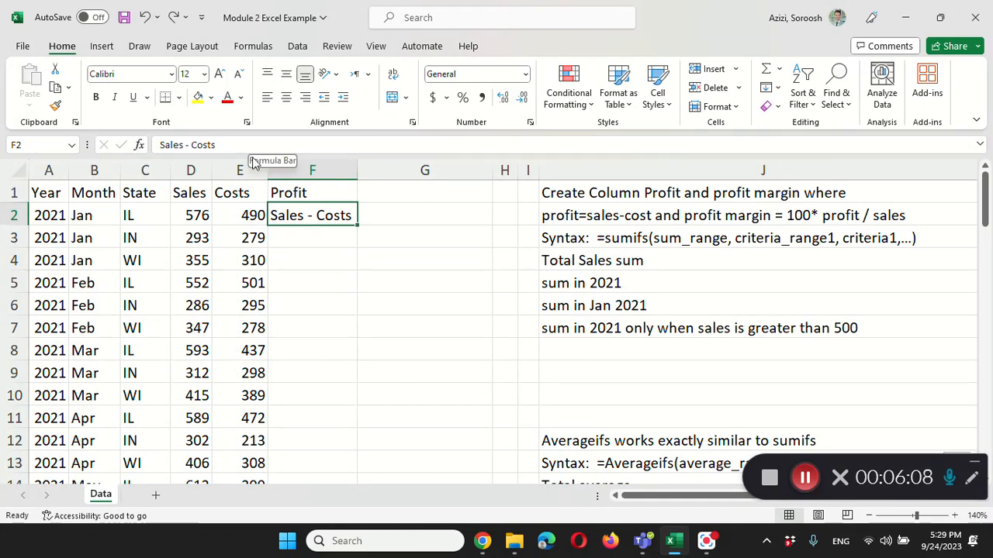
pyautogui.press('Delete')
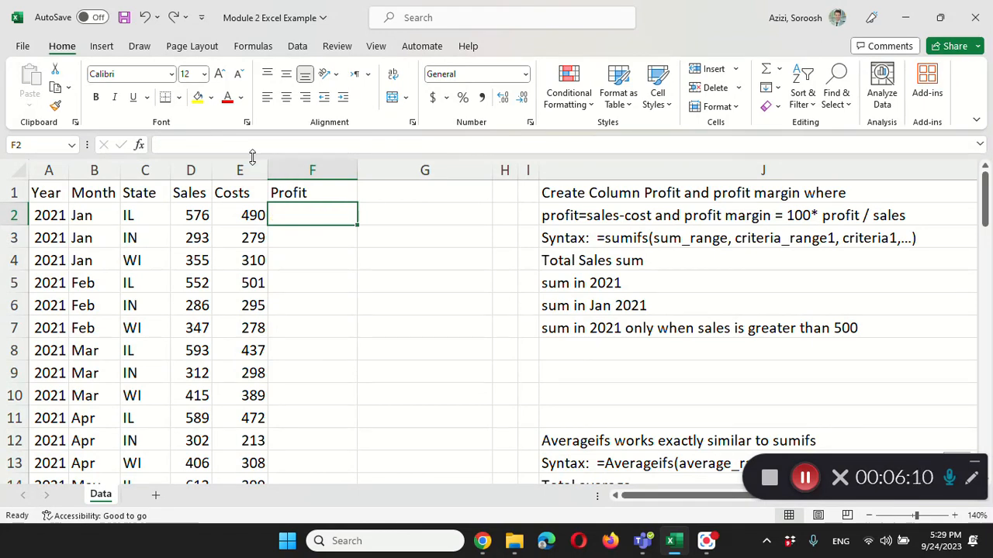
# Enter the profit formula =D2-E2 in cell F2, referencing the first row's sales and costs
pyautogui.write('=')
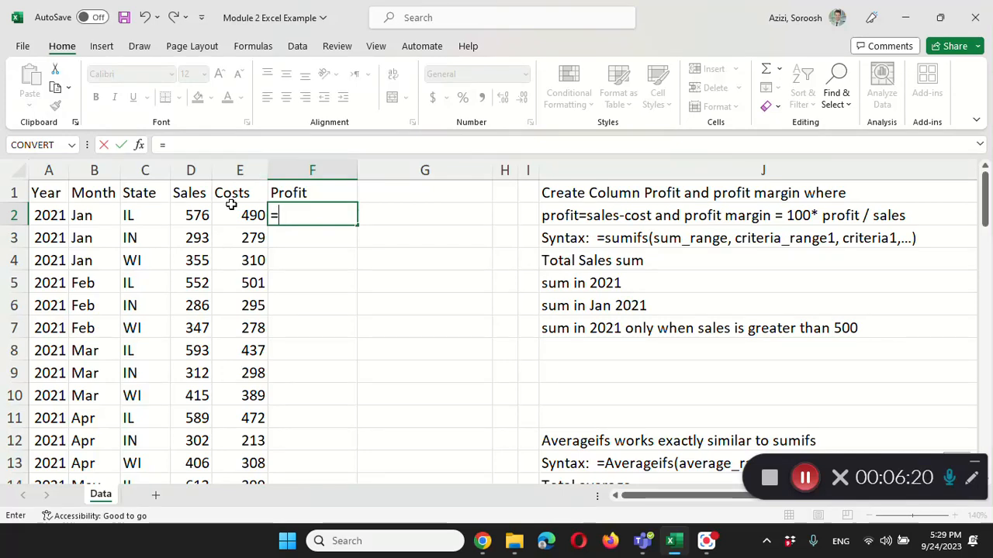
pyautogui.click(189, 219)
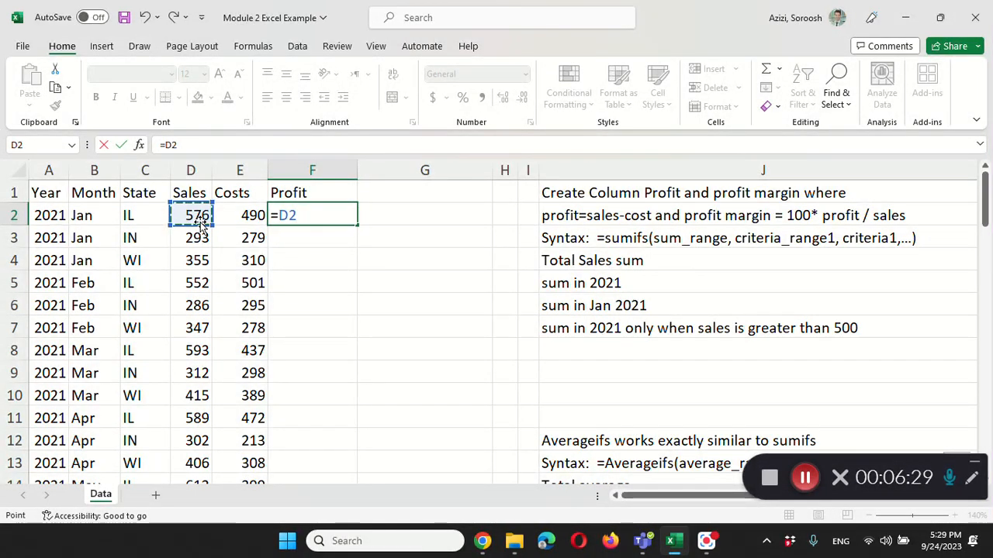
pyautogui.write('-')
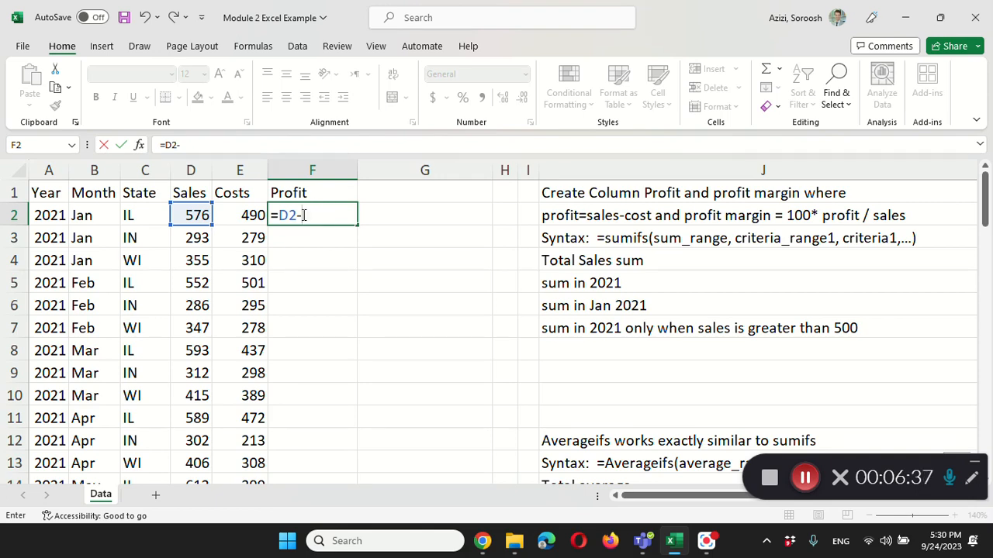
pyautogui.click(241, 217)
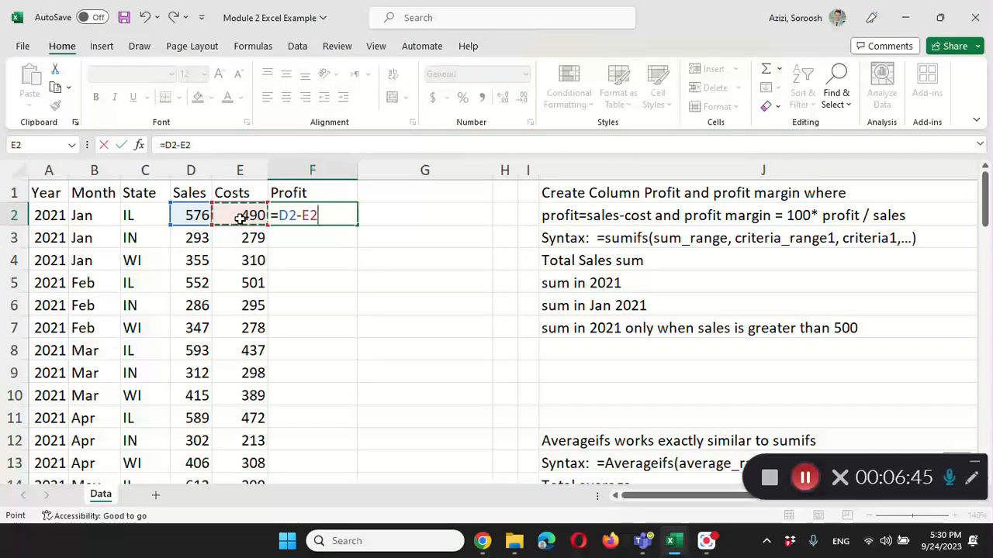
pyautogui.press('Return')
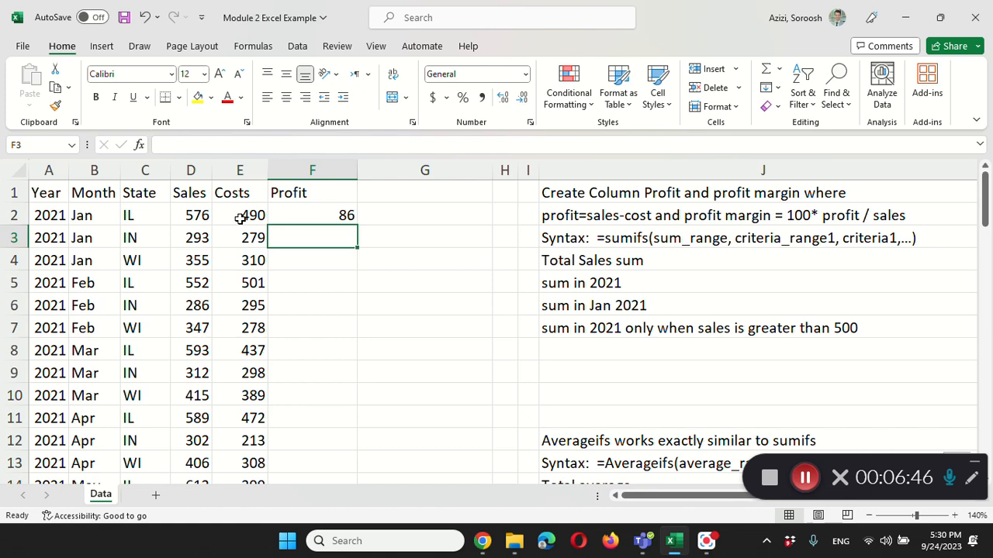
# Copy the profit formula from cell F2 down the Profit column through row 73
pyautogui.click(306, 216)
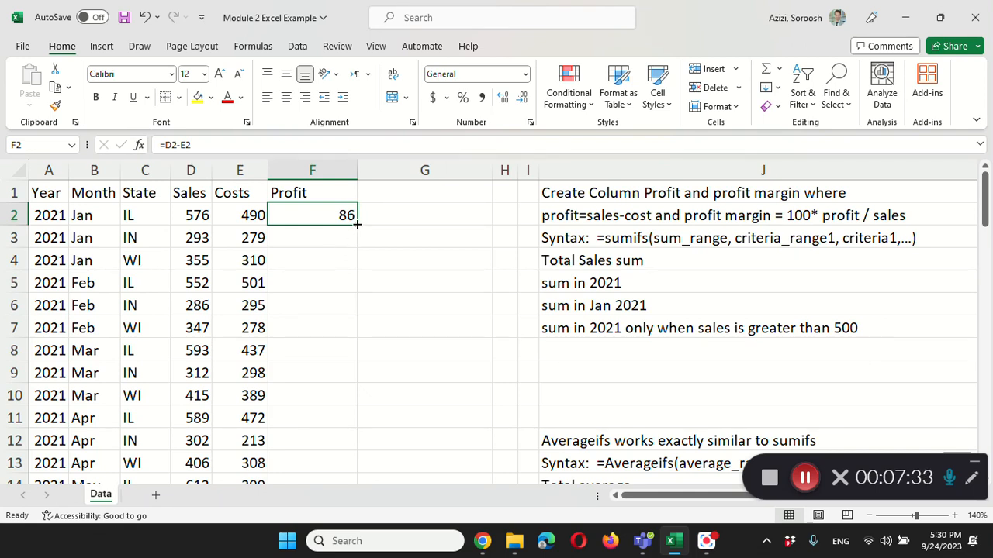
pyautogui.moveTo(357, 225); pyautogui.dragTo(303, 428)
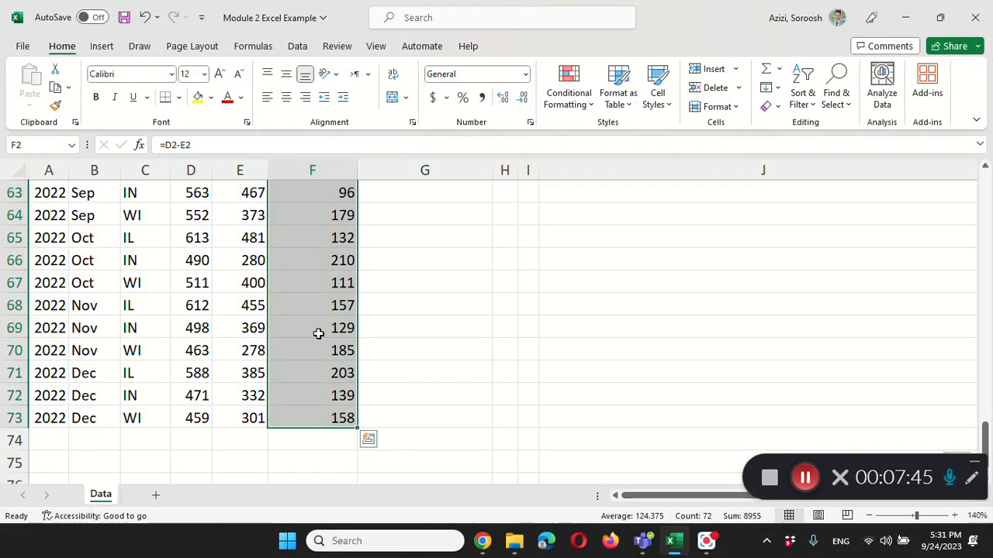
pyautogui.scroll(20, 318, 334)
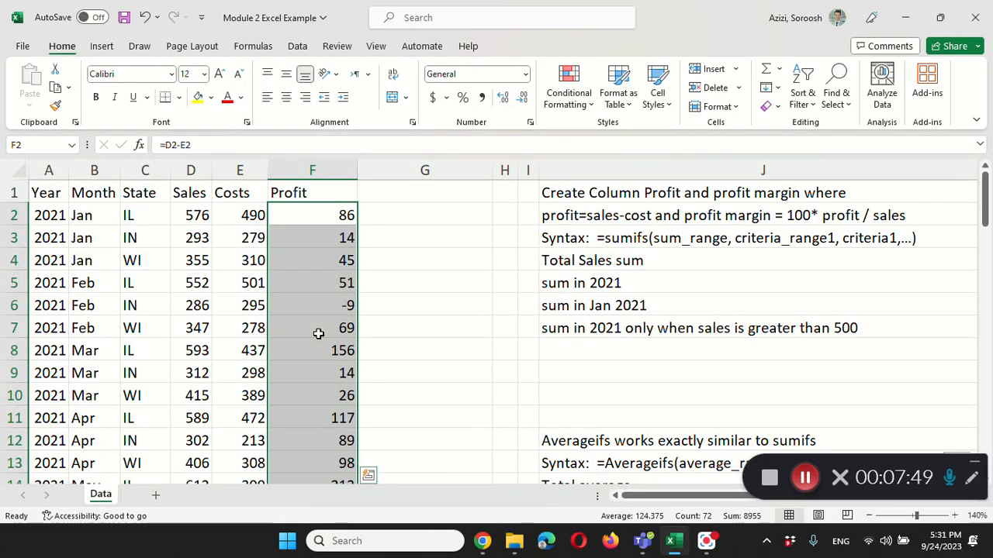
# Inspect the copied formula's cell references in F7, then undo the fill of the Profit column
pyautogui.doubleClick(318, 333)
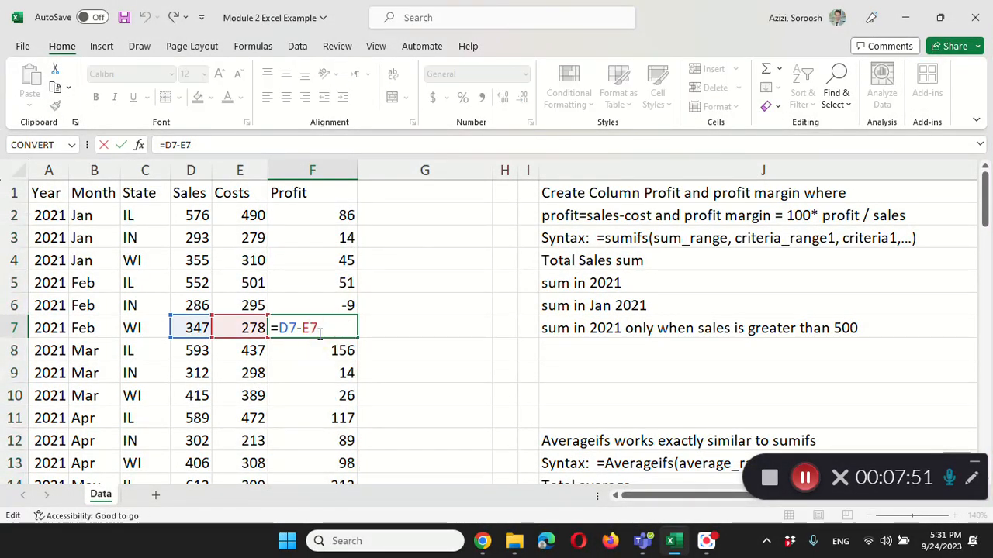
pyautogui.press('Escape')
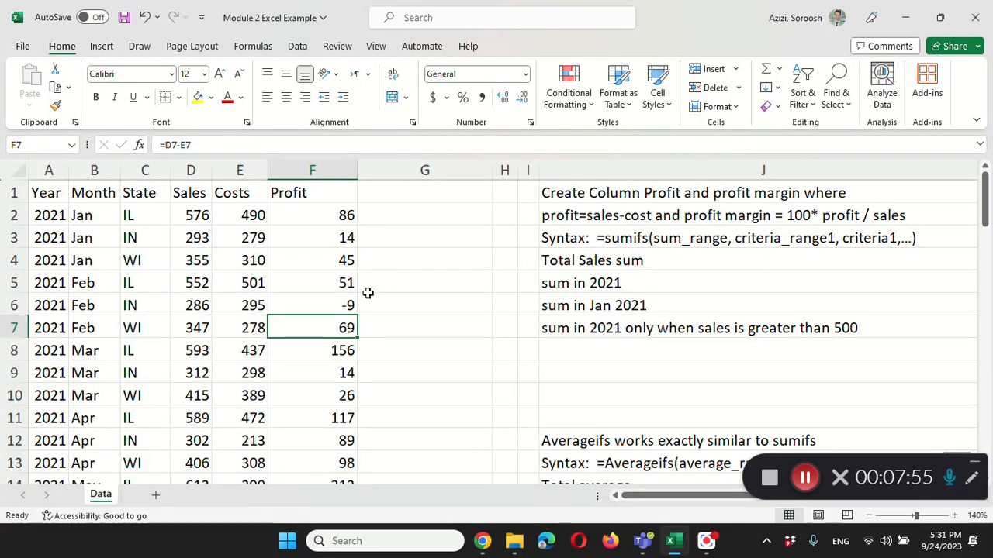
pyautogui.hotkey('ctrl', 'z')
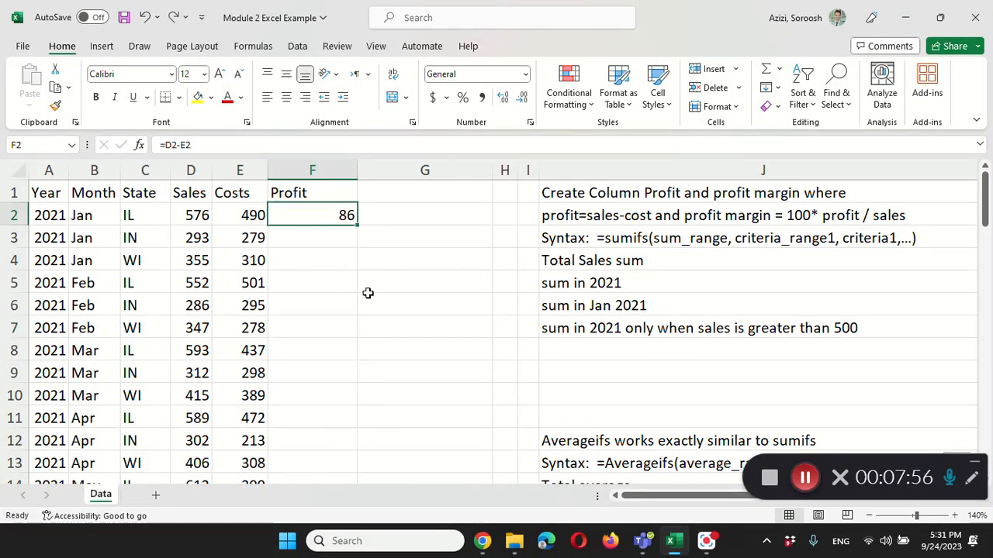
# Auto-fill the profit formula from cell F2 down to the last row of the dataset
pyautogui.click(322, 237)
pyautogui.click(315, 216)
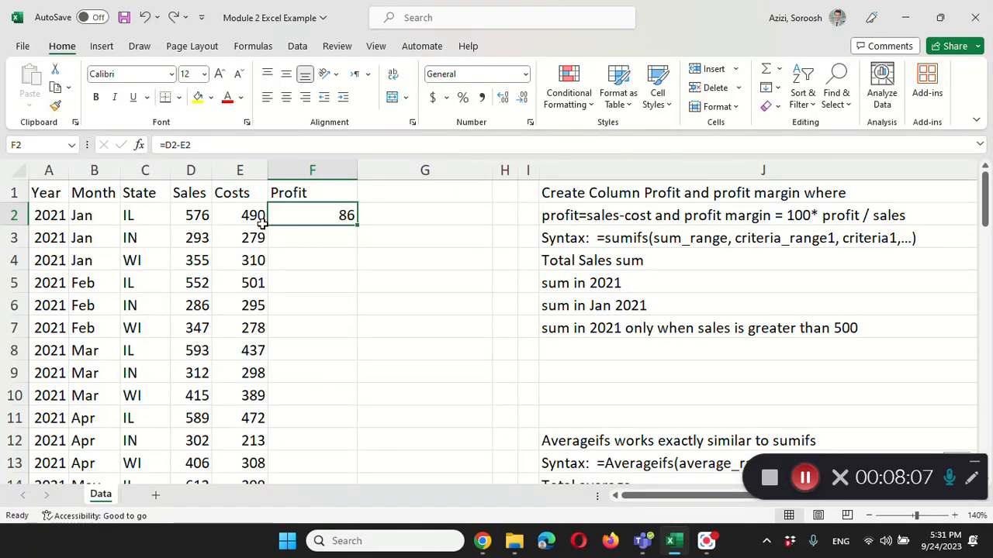
pyautogui.doubleClick(357, 223)
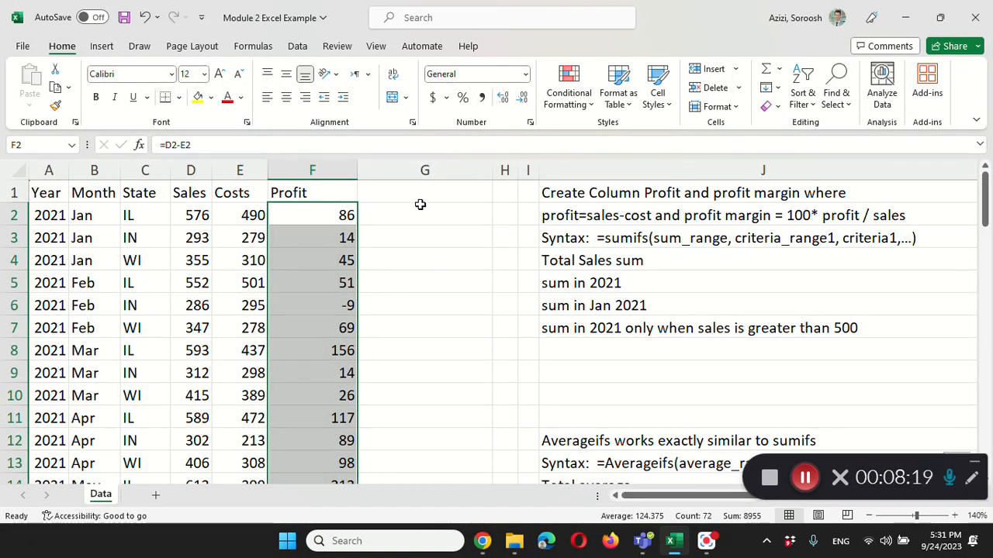
# Add the header Profit Margin in cell G1 and autofit the width of the Profit column
pyautogui.click(395, 193)
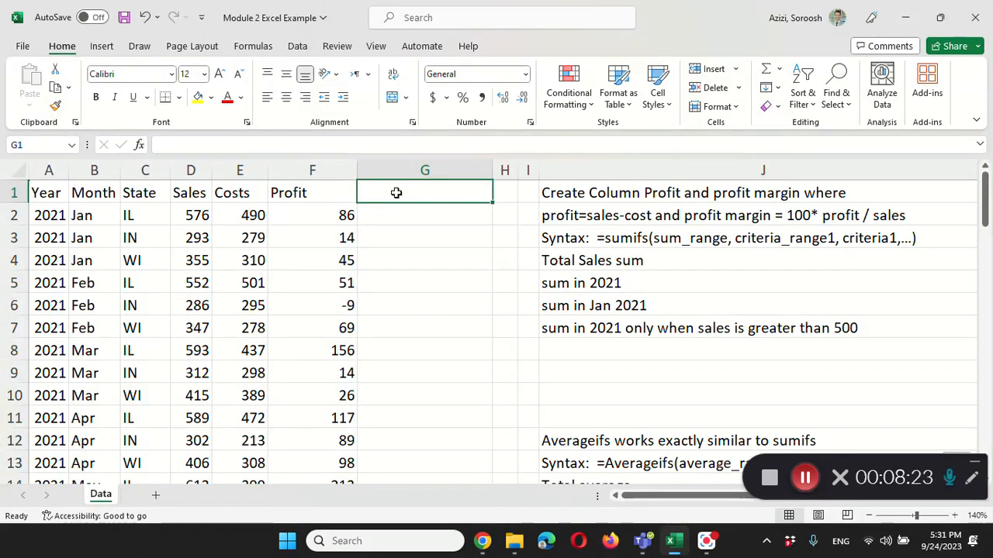
pyautogui.write('Profit M')
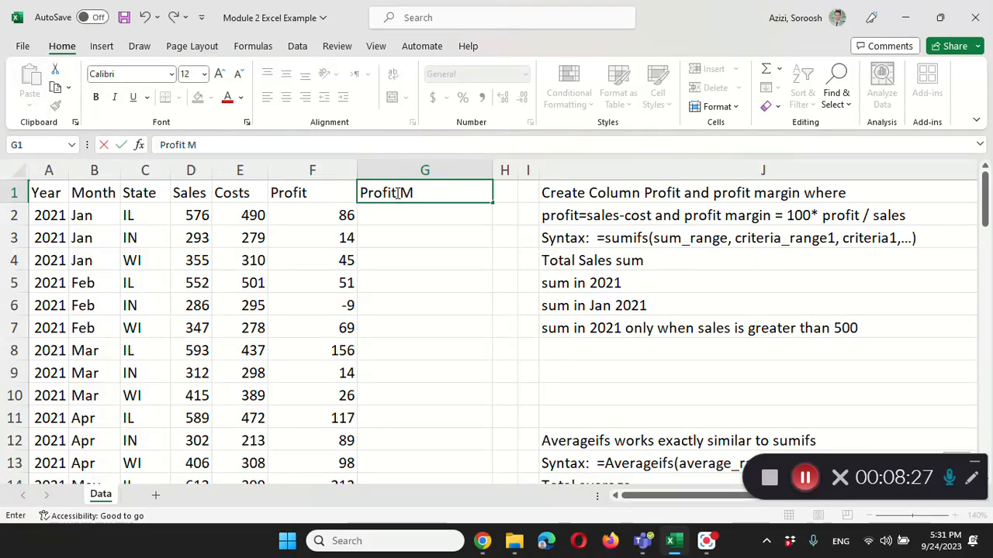
pyautogui.write('argin')
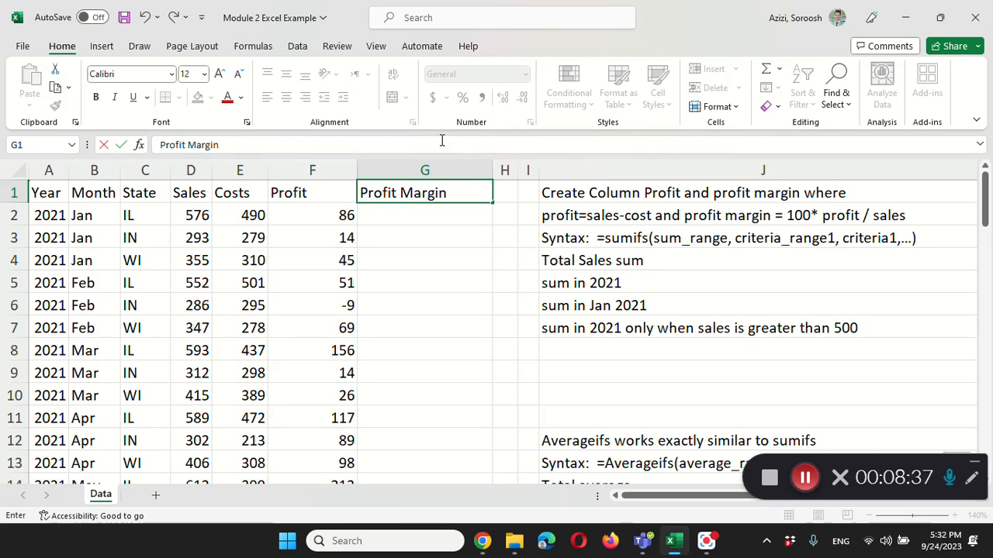
pyautogui.click(416, 215)
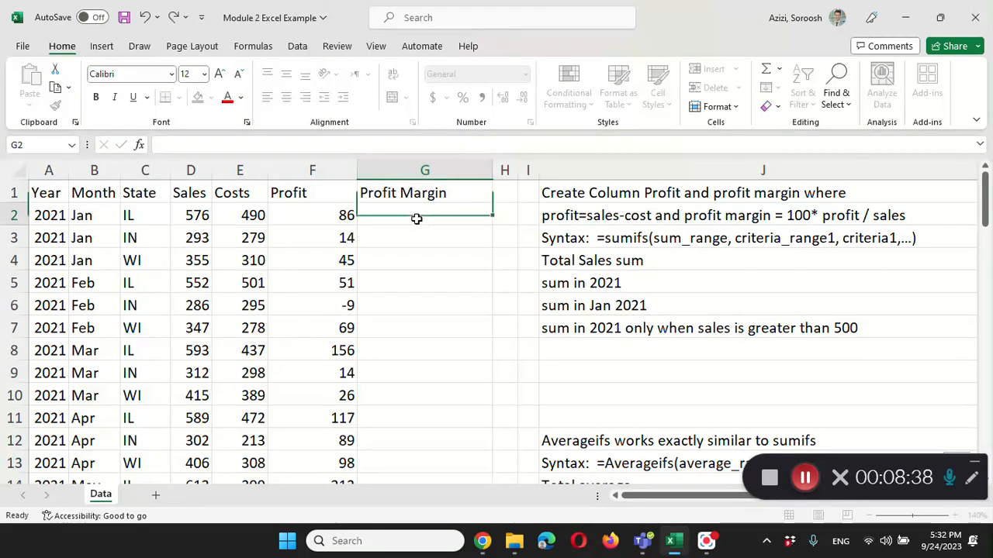
pyautogui.doubleClick(355, 172)
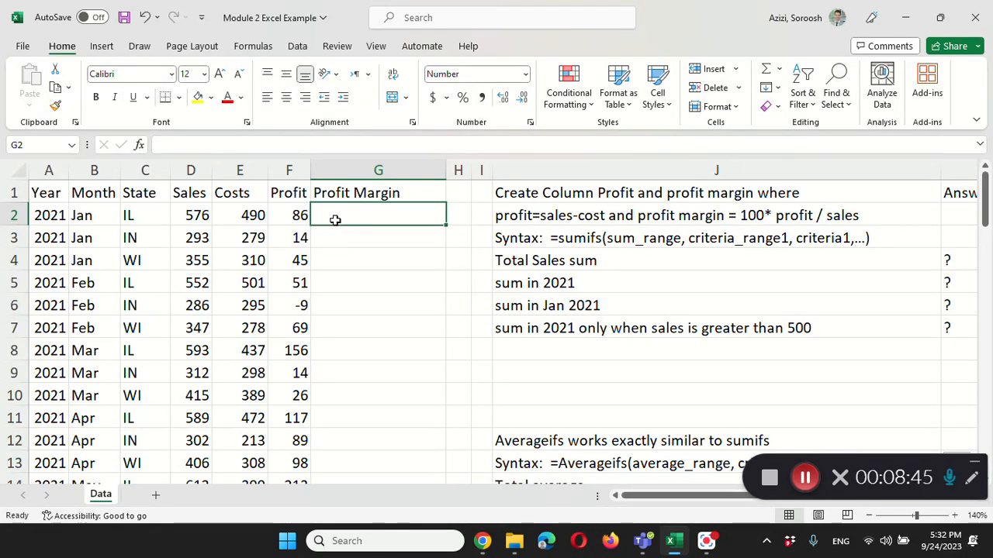
# Enter the profit margin formula =100*F2/D2 in cell G2
pyautogui.write('=')
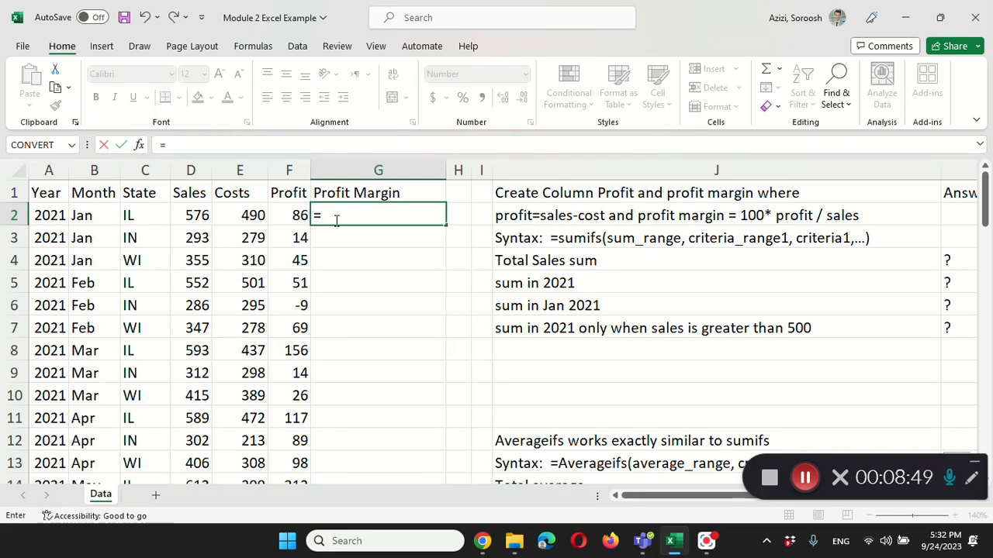
pyautogui.write('100')
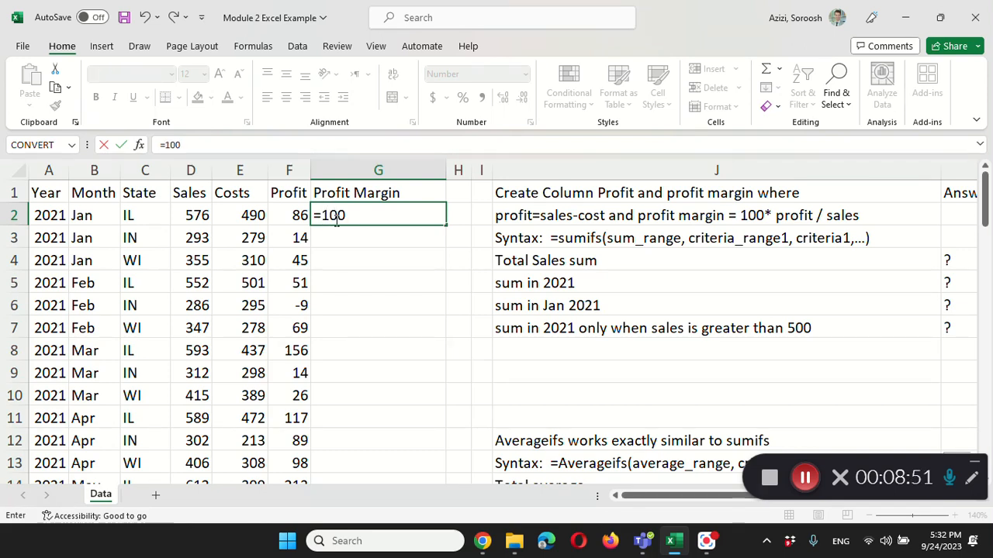
pyautogui.write('%')
pyautogui.press('BackSpace')
pyautogui.write('*')
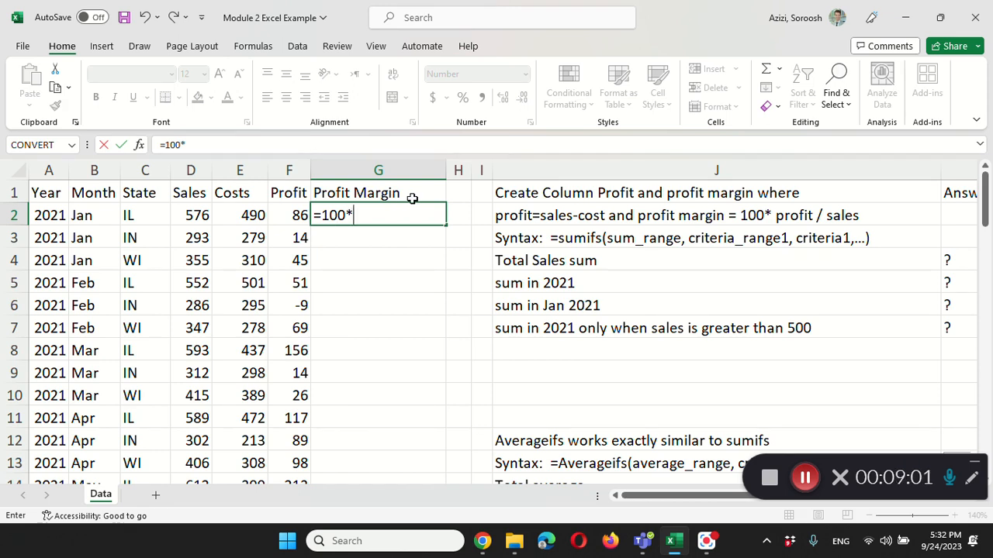
pyautogui.click(289, 213)
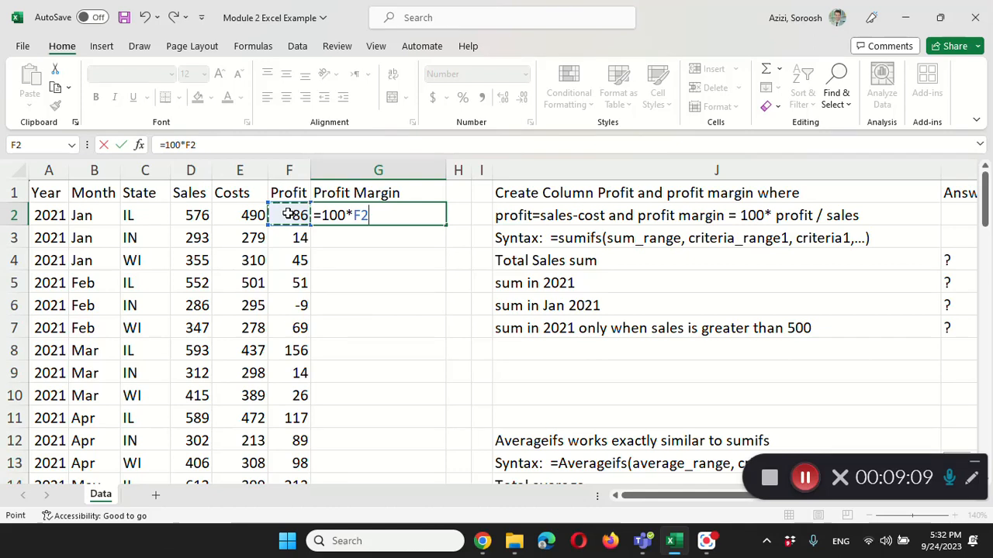
pyautogui.write('/')
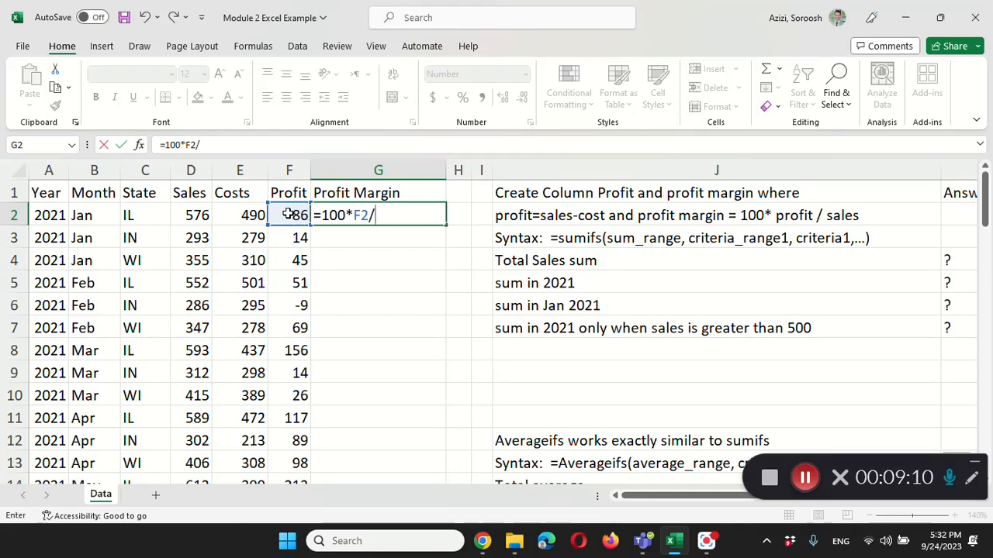
pyautogui.click(192, 218)
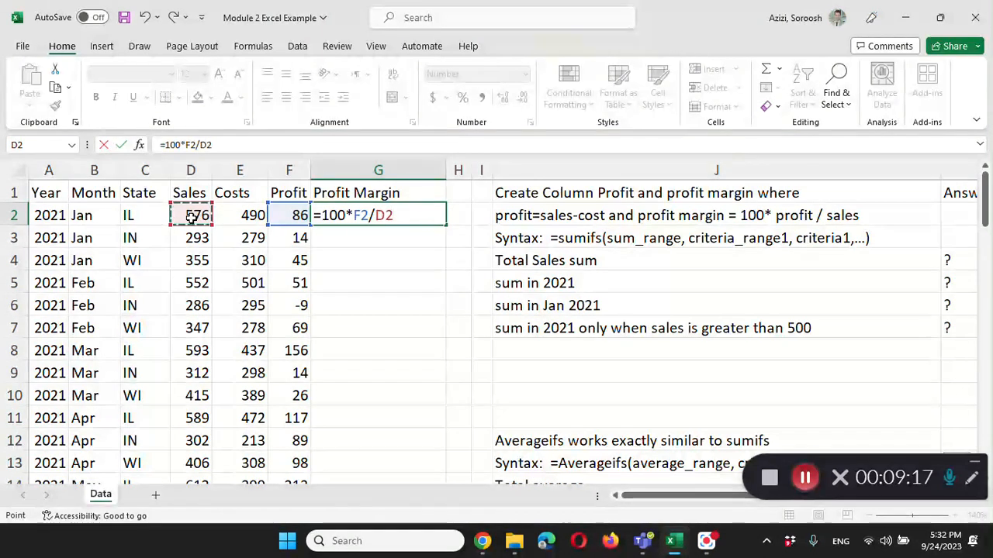
pyautogui.press('Return')
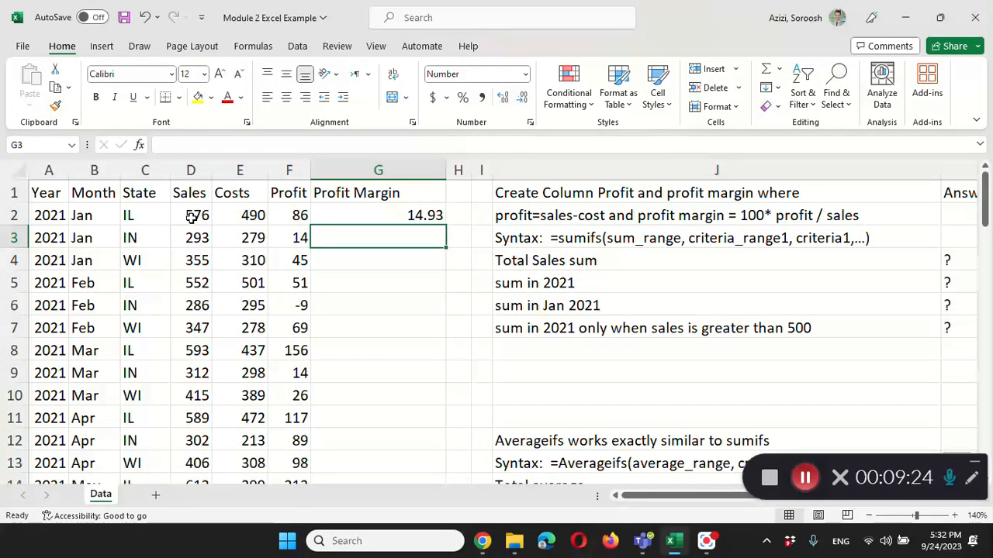
# Auto-fill the profit margin formula from cell G2 down to the last row of the dataset
pyautogui.click(376, 217)
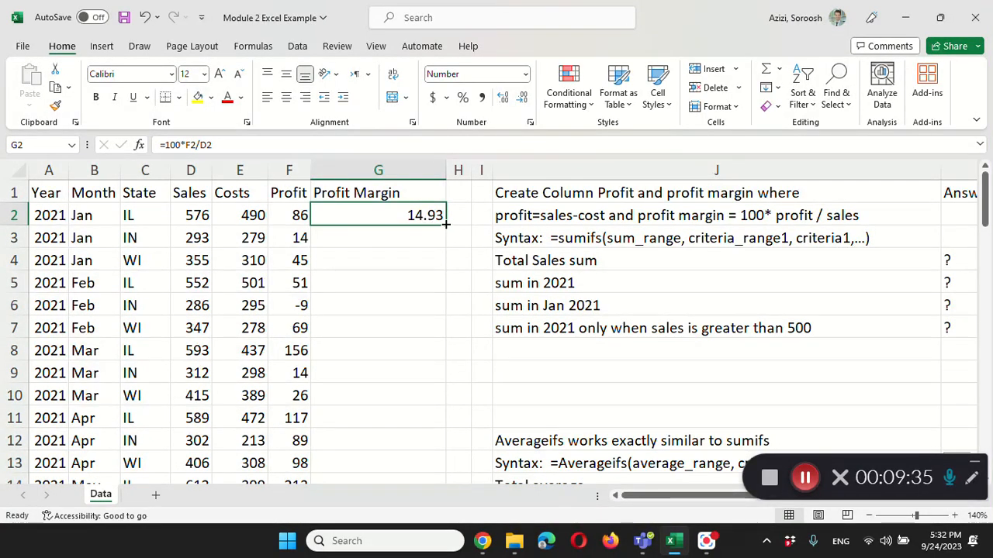
pyautogui.moveTo(446, 223); pyautogui.dragTo(446, 224)
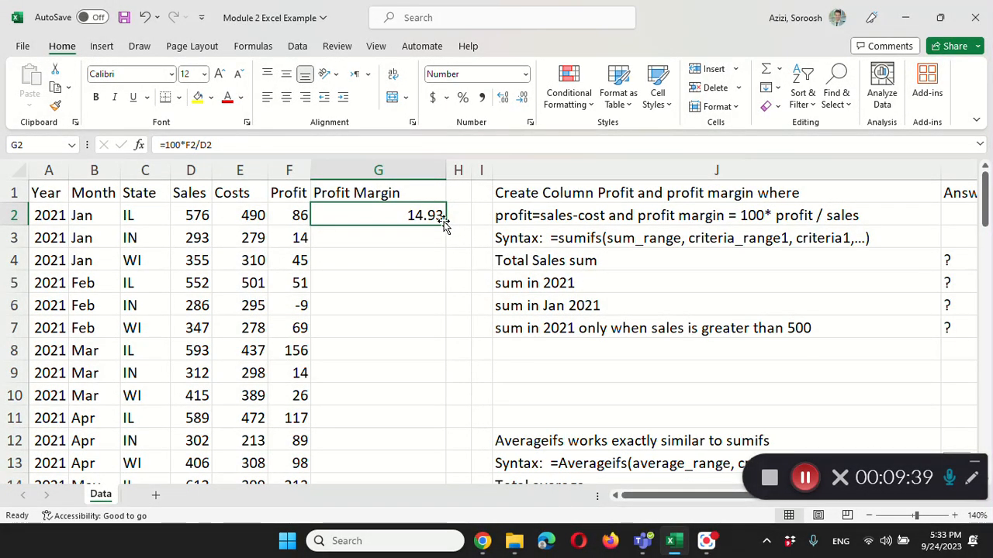
pyautogui.doubleClick(446, 223)
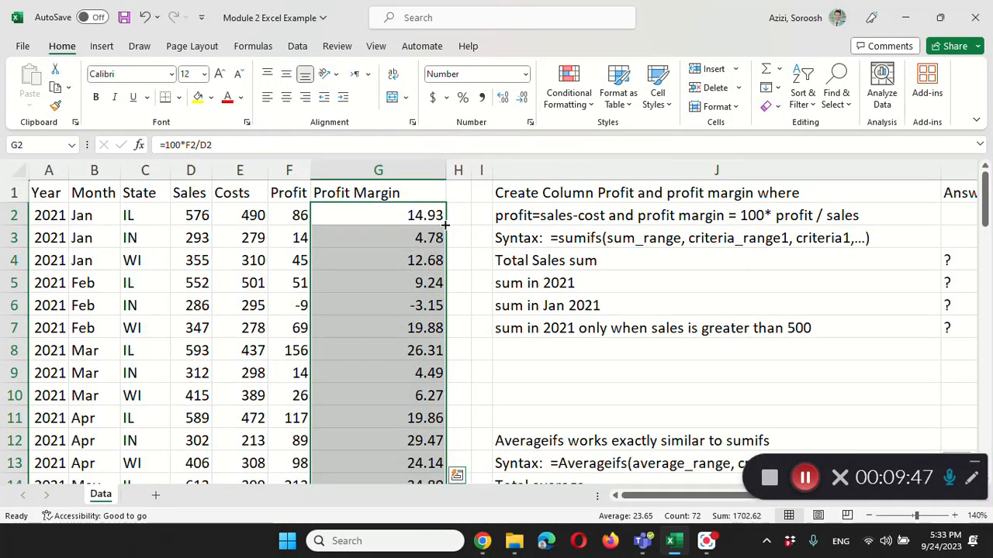
pyautogui.click(372, 310)
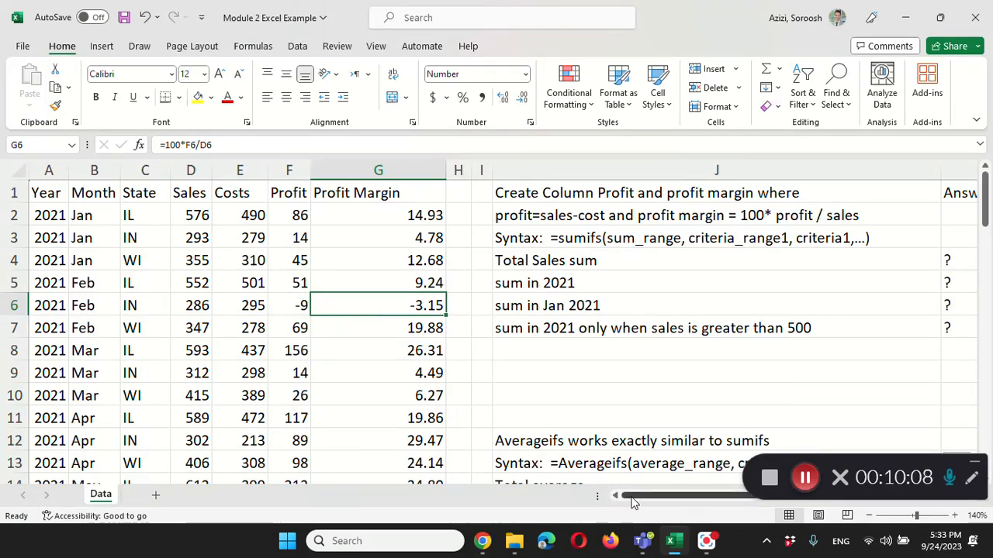
# Clear the question mark placeholders from cells K4:K7 in the Answers column
pyautogui.moveTo(632, 502); pyautogui.dragTo(683, 501)
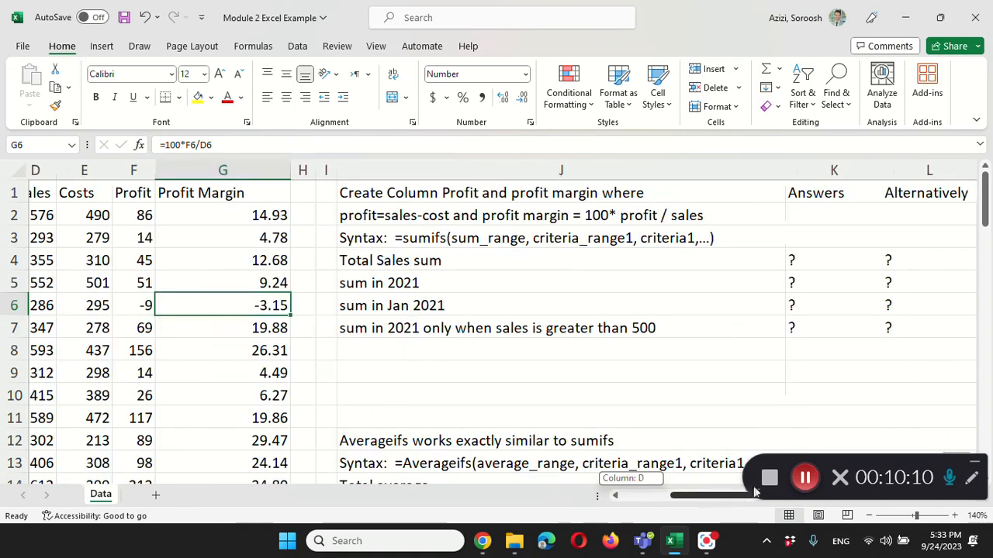
pyautogui.click(810, 263)
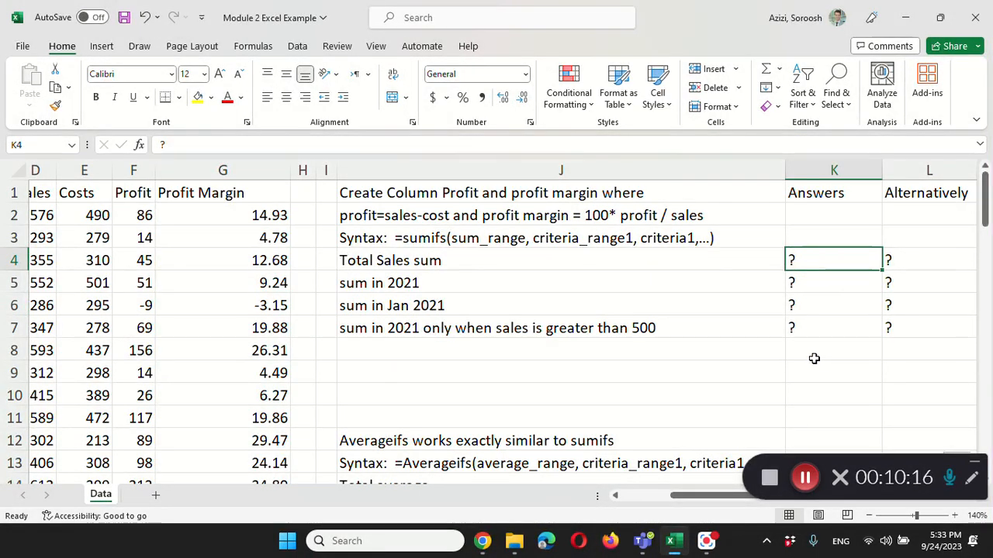
pyautogui.moveTo(809, 325); pyautogui.dragTo(805, 252)
pyautogui.press('Delete')
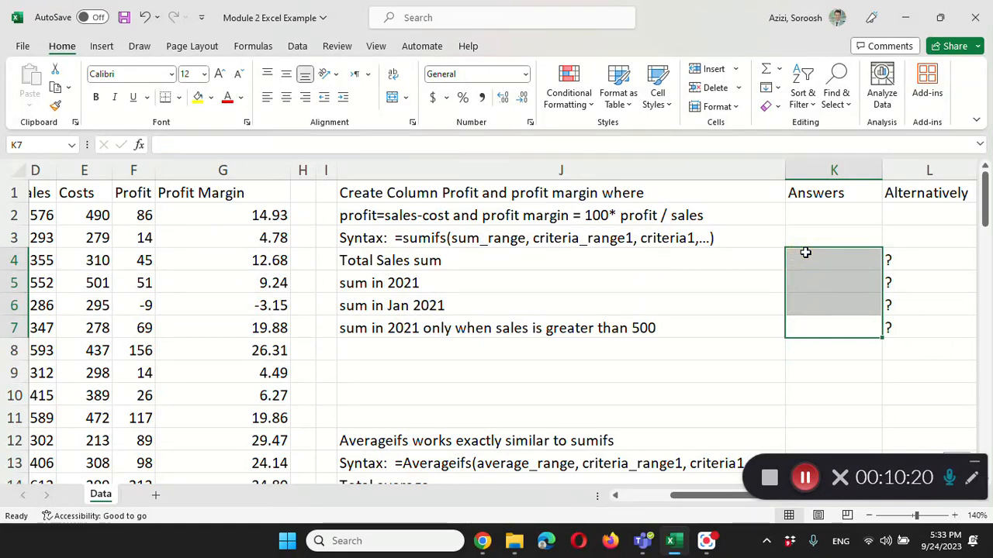
pyautogui.click(805, 255)
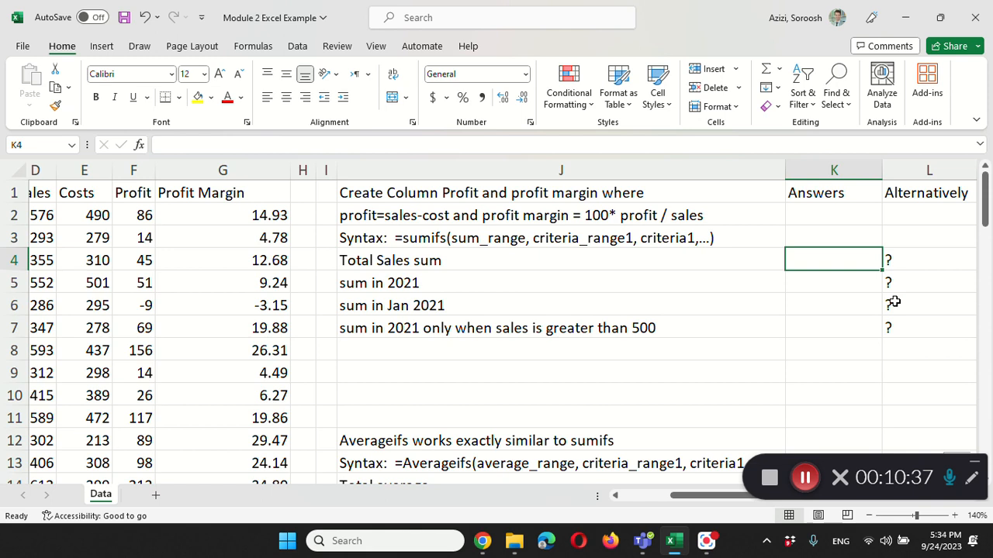
pyautogui.write('=')
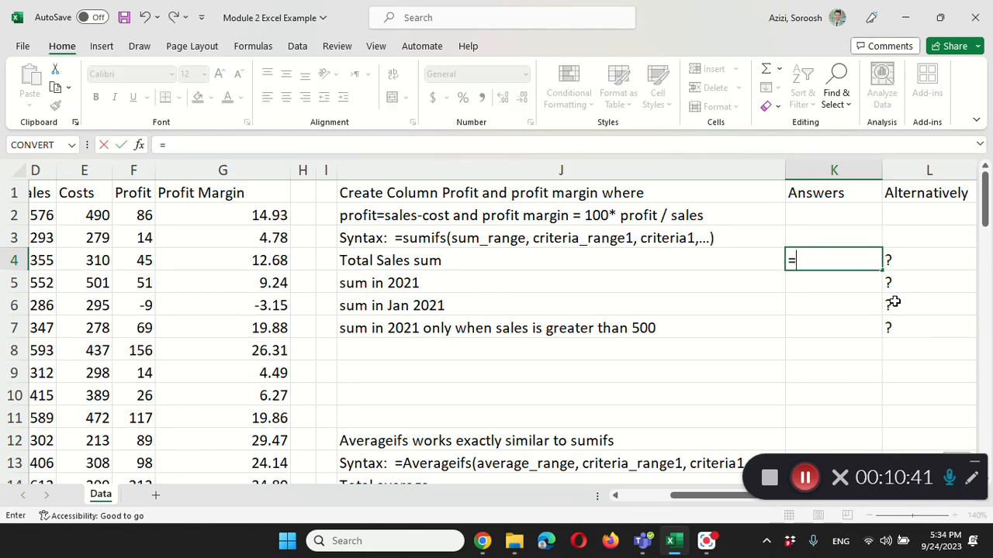
pyautogui.press('BackSpace')
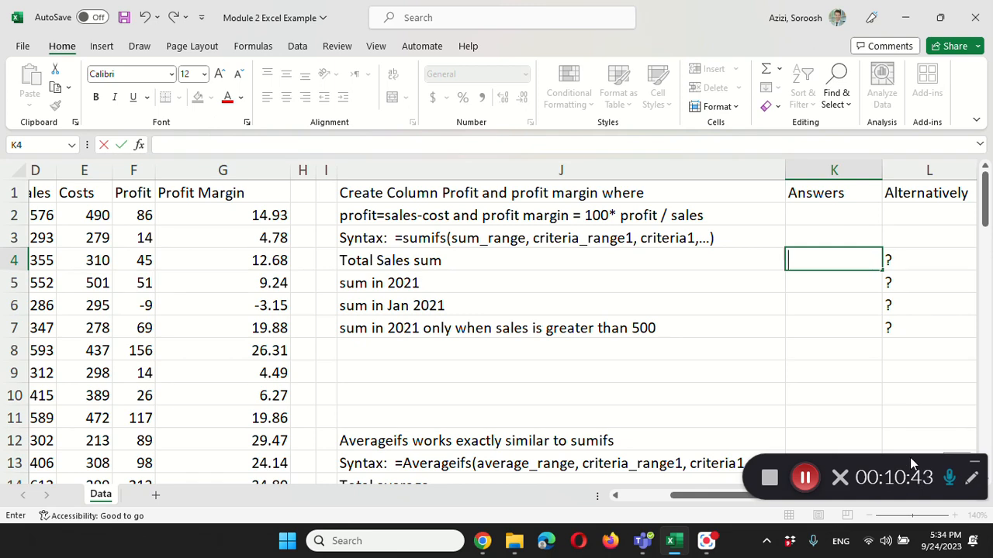
# Select the Costs cells E4:E11 to view their sum in the status bar
pyautogui.moveTo(907, 456); pyautogui.dragTo(912, 413)
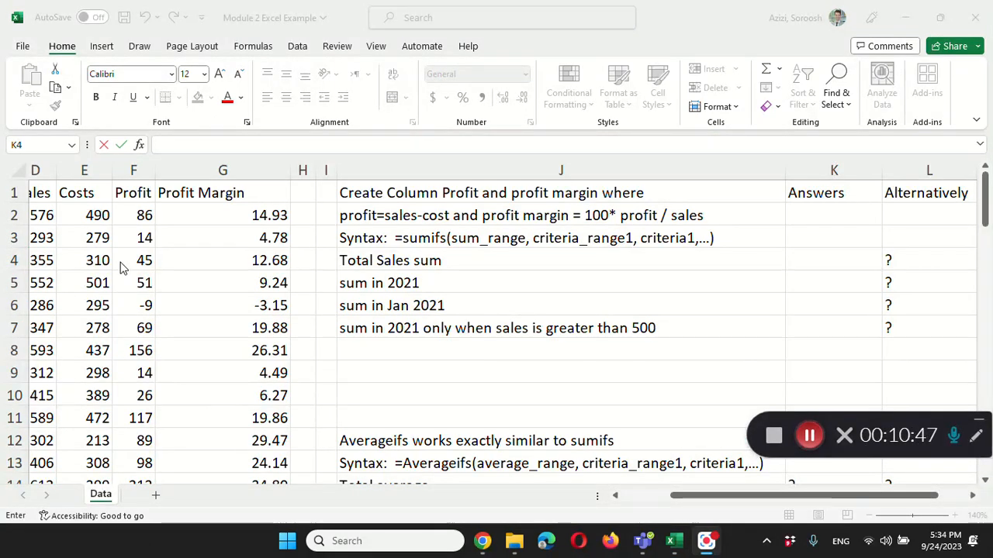
pyautogui.moveTo(99, 261); pyautogui.dragTo(98, 422)
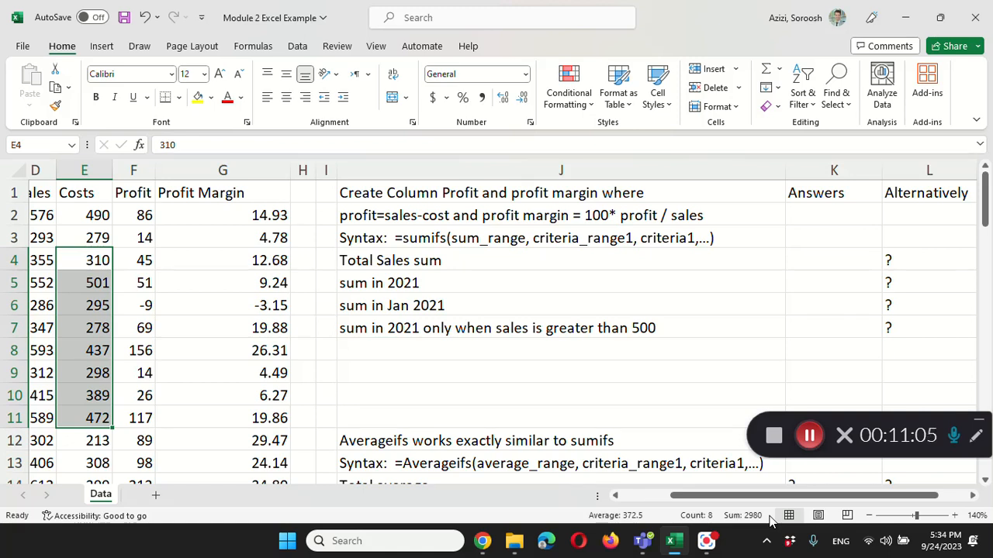
pyautogui.click(481, 370)
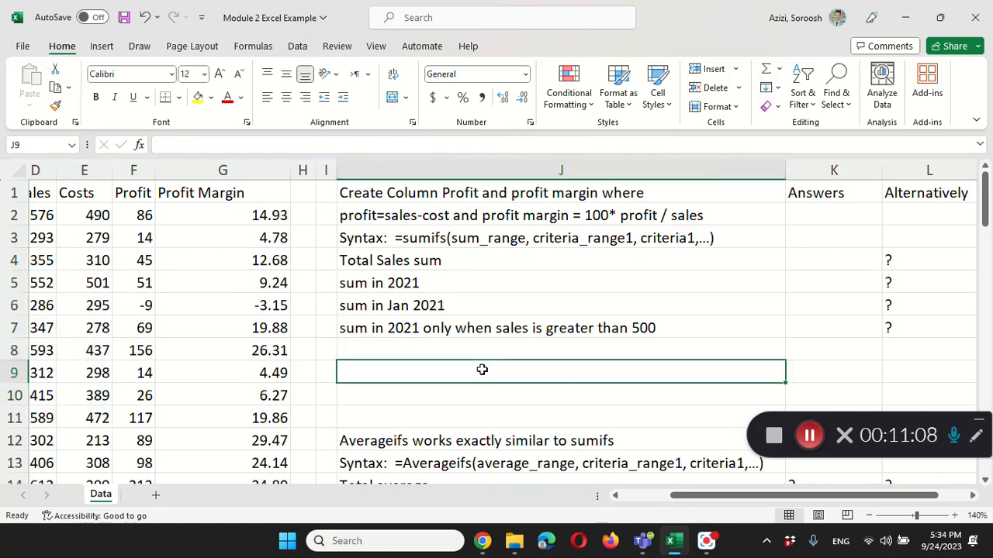
# Build the total sales formula =sum(D2:D73) in cell K4, picking the Sales range directly from the sheet
pyautogui.click(808, 258)
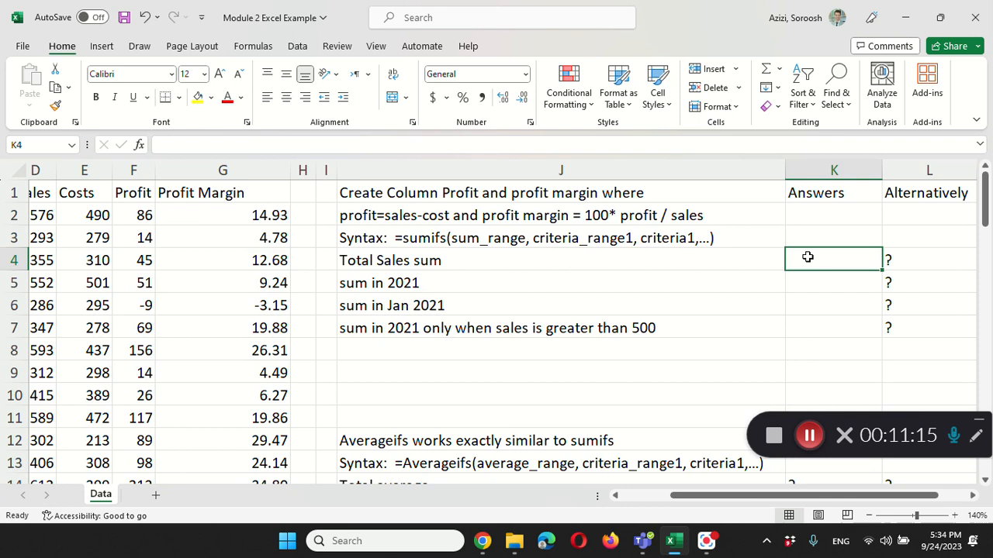
pyautogui.write('=sum')
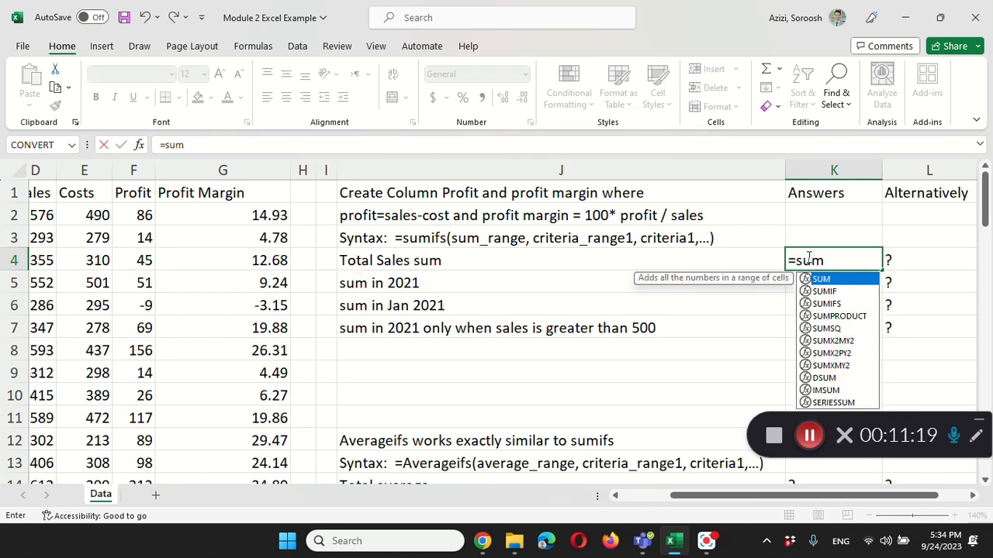
pyautogui.write('(')
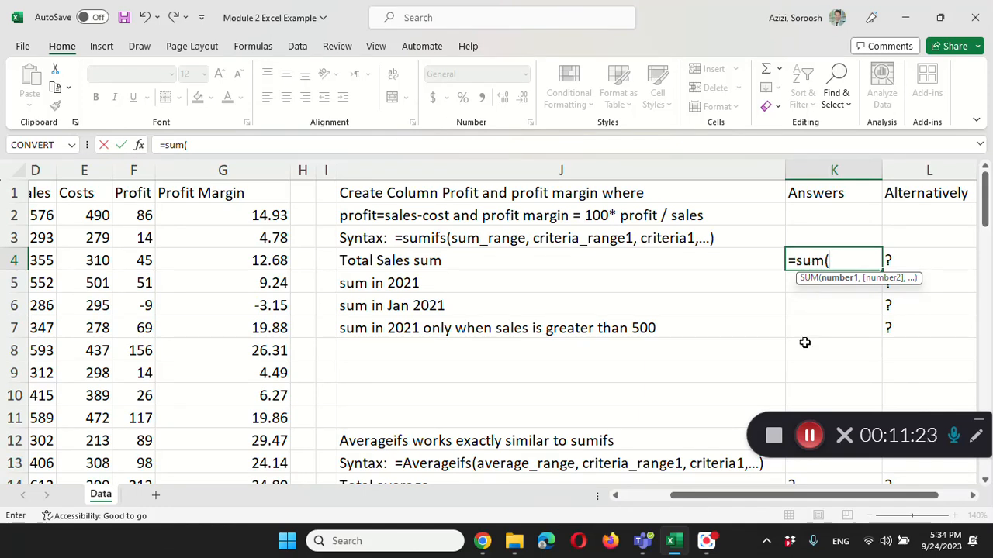
pyautogui.click(721, 499)
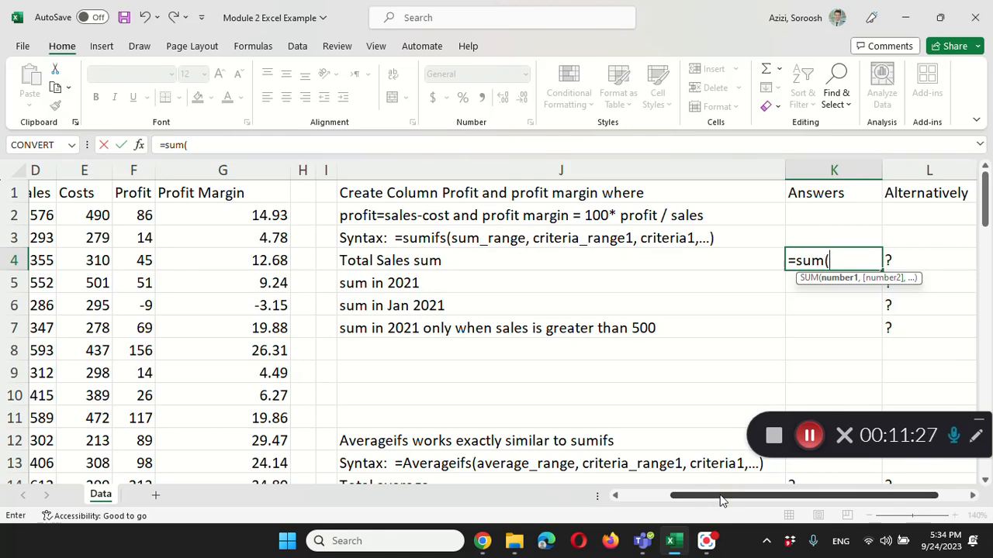
pyautogui.moveTo(721, 498); pyautogui.dragTo(670, 499)
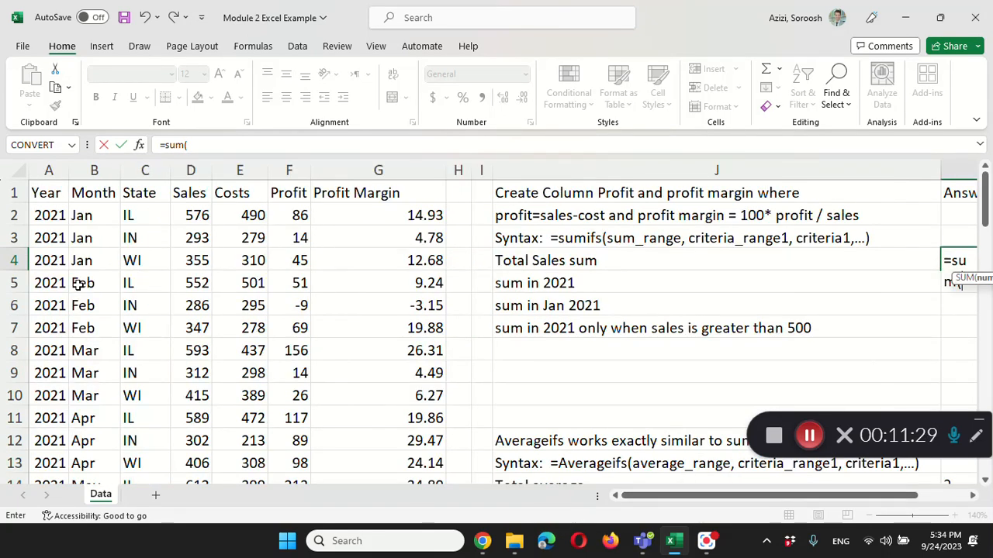
pyautogui.click(190, 217)
pyautogui.moveTo(190, 221); pyautogui.dragTo(191, 431)
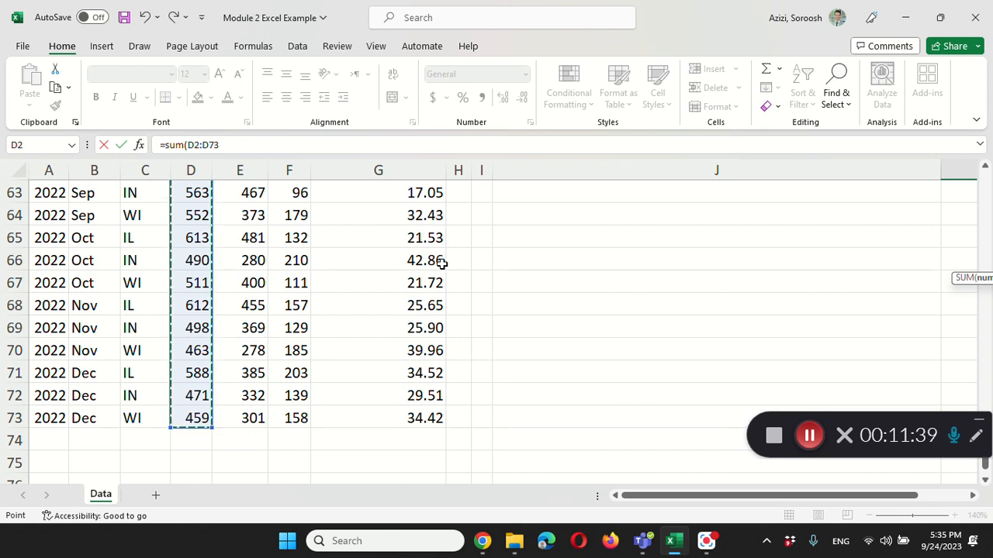
pyautogui.scroll(20, 440, 262)
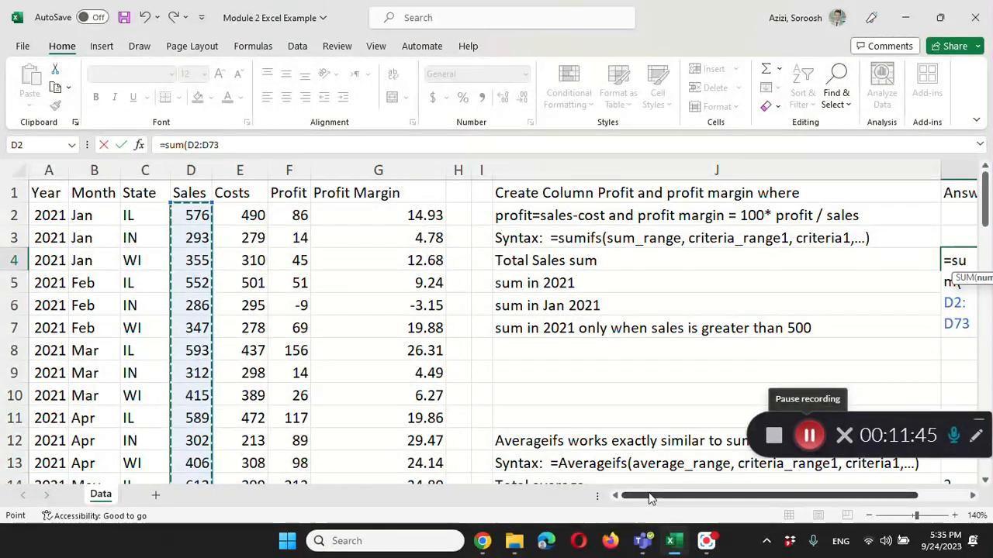
pyautogui.moveTo(650, 499); pyautogui.dragTo(686, 499)
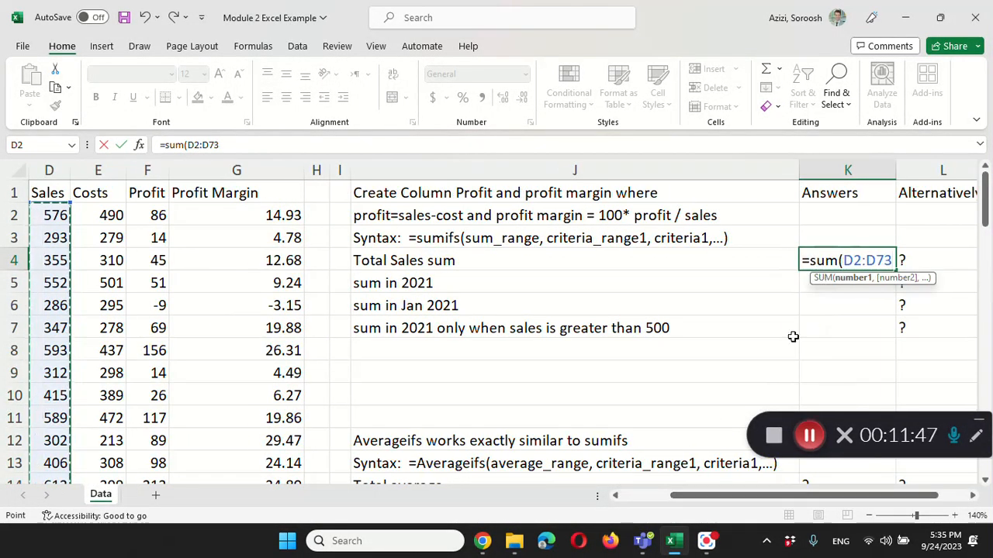
pyautogui.write(')')
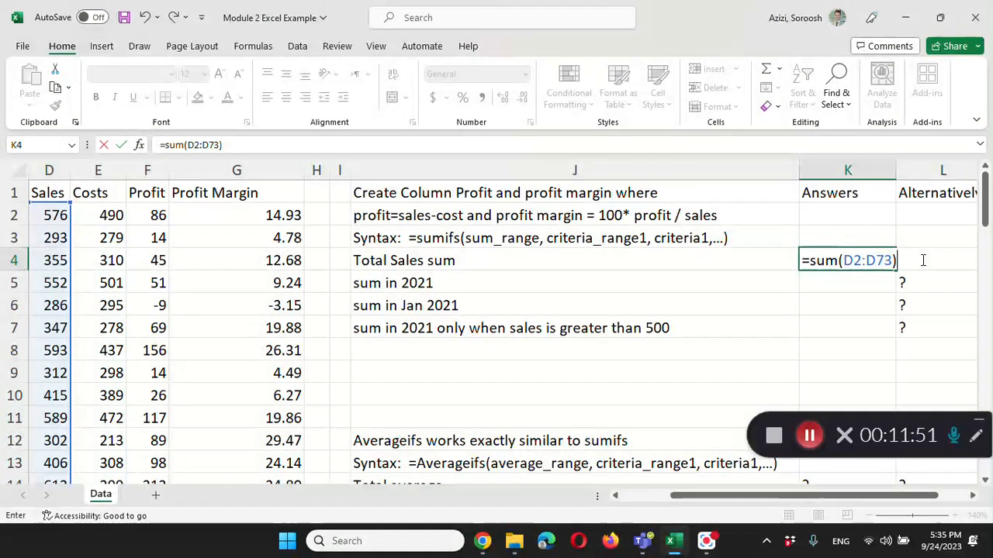
# Erase the formula in cell K4 and write it out again as =sum(D2:D73), entering it in the cell
pyautogui.press('BackSpace')
pyautogui.press('BackSpace')
pyautogui.press('BackSpace')
pyautogui.press('BackSpace')
pyautogui.press('BackSpace')
pyautogui.press('BackSpace')
pyautogui.press('BackSpace')
pyautogui.press('BackSpace')
pyautogui.press('BackSpace')
pyautogui.press('BackSpace')
pyautogui.press('BackSpace')
pyautogui.press('BackSpace')
pyautogui.write('=s')
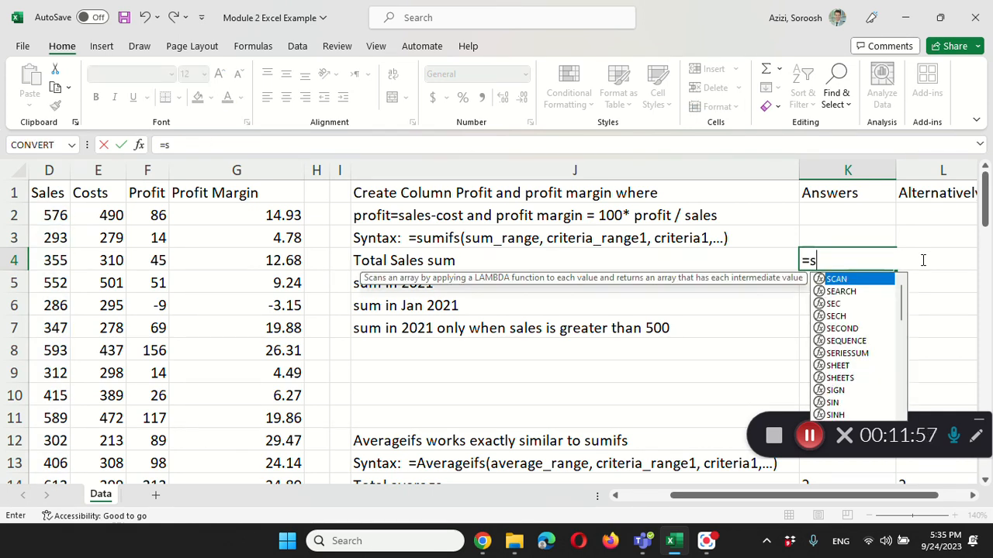
pyautogui.write('um(D2:D73')
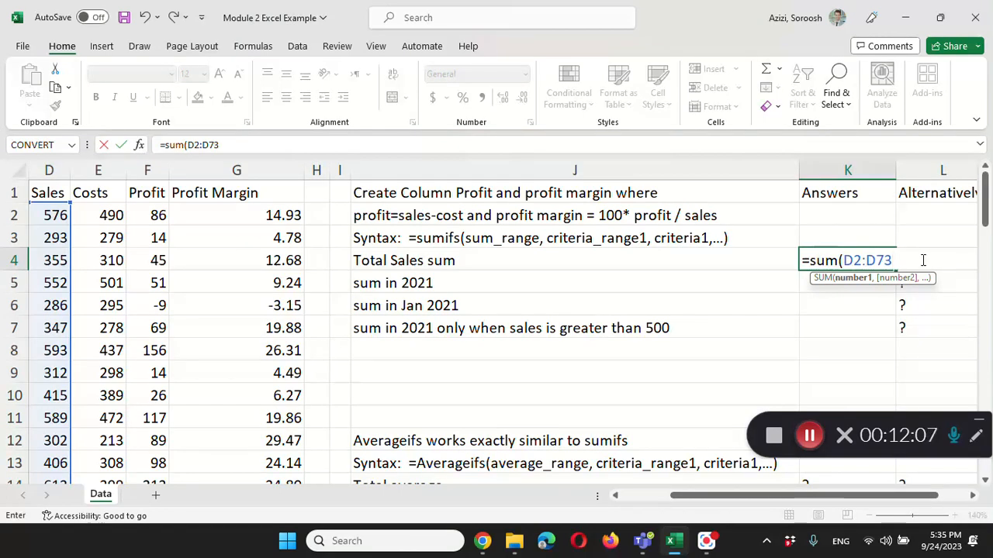
pyautogui.write(')')
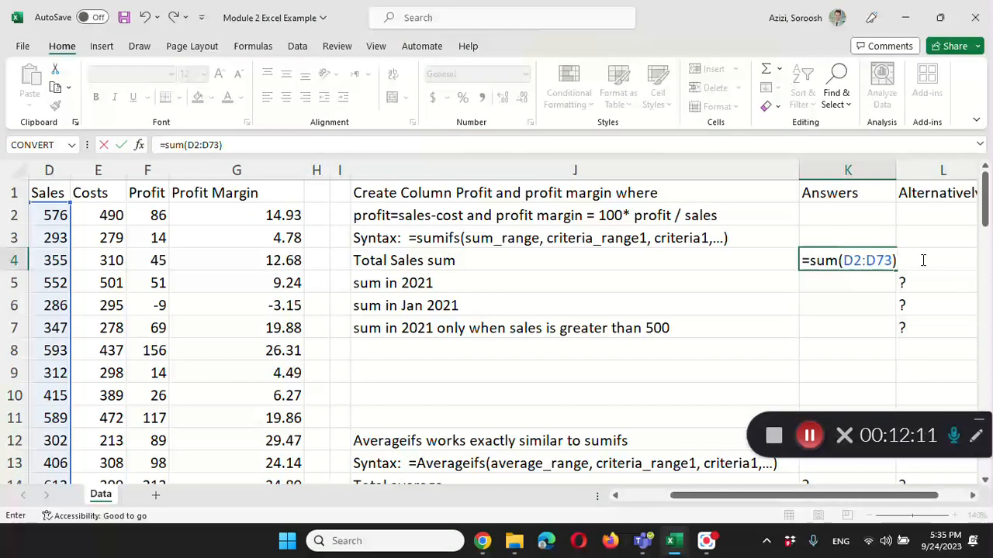
pyautogui.press('Return')
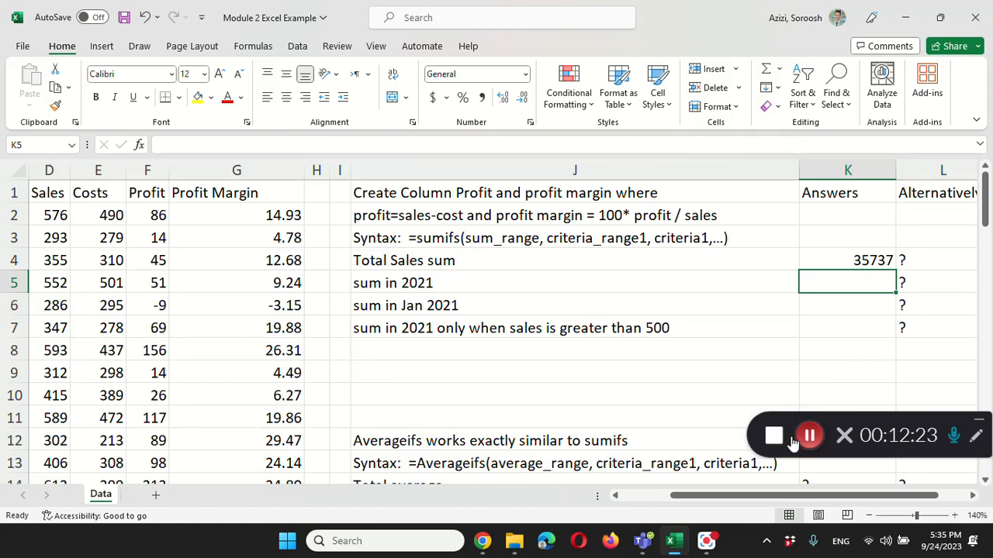
pyautogui.click(808, 436)
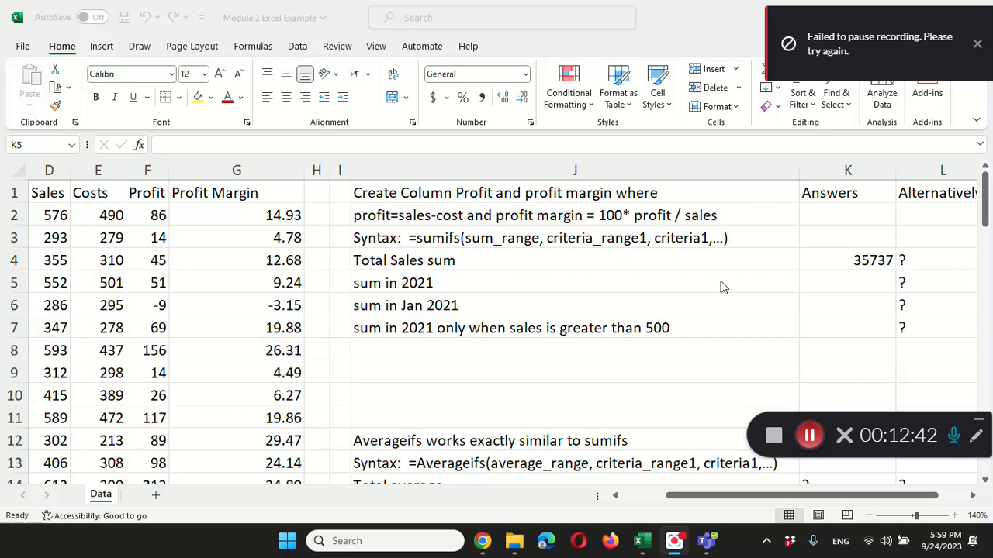
# Begin a SUMIFS formula in cell K5 for the sum in 2021, with D2:D73 as the sum range
pyautogui.click(824, 283)
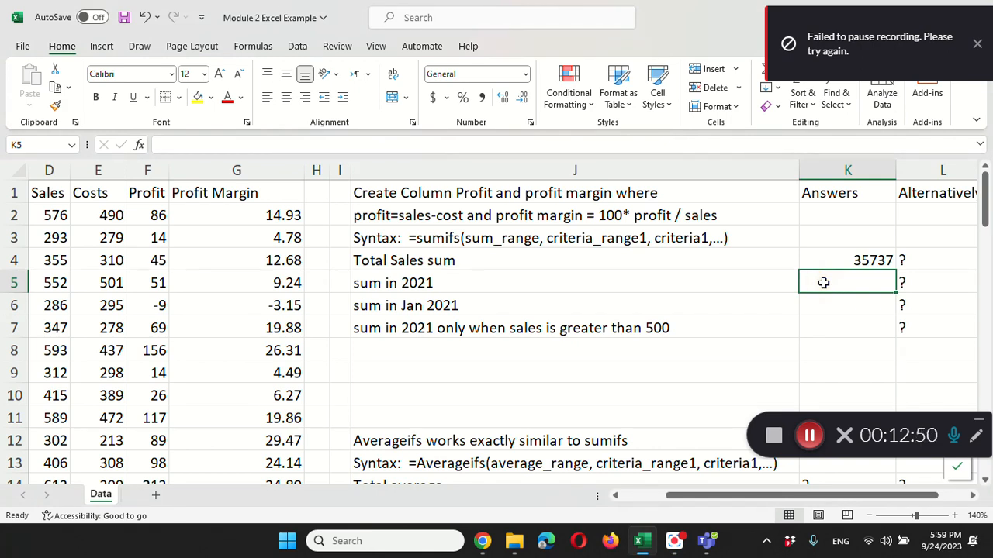
pyautogui.write('=')
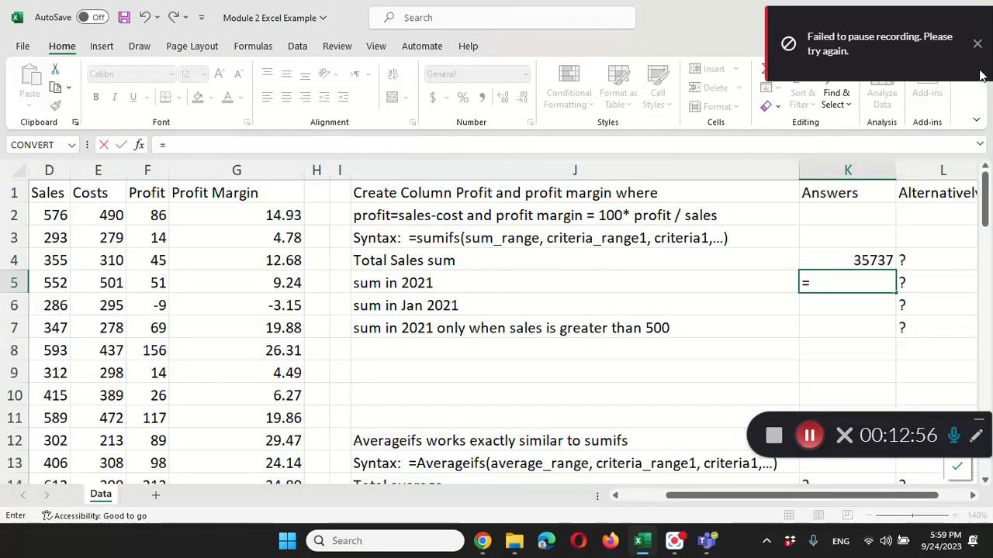
pyautogui.click(977, 43)
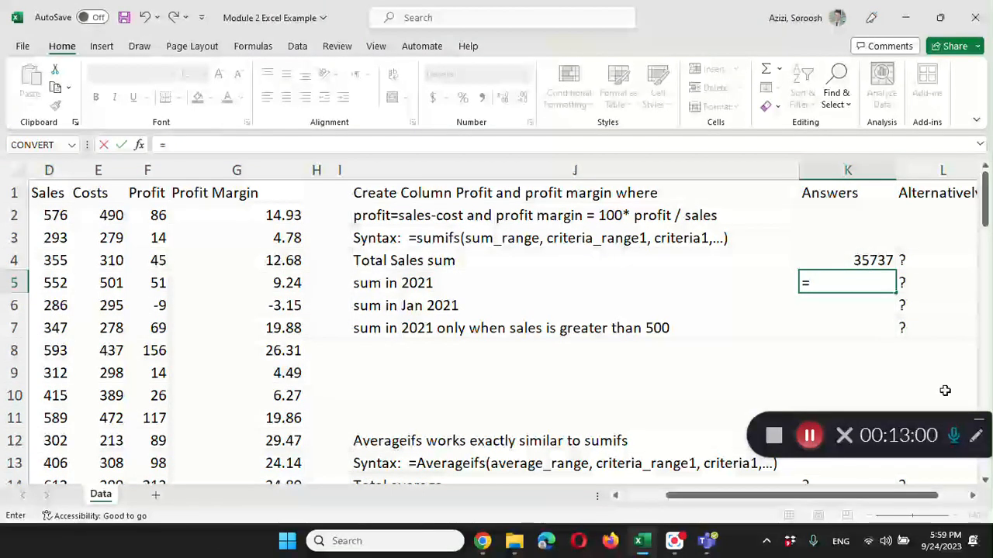
pyautogui.click(955, 429)
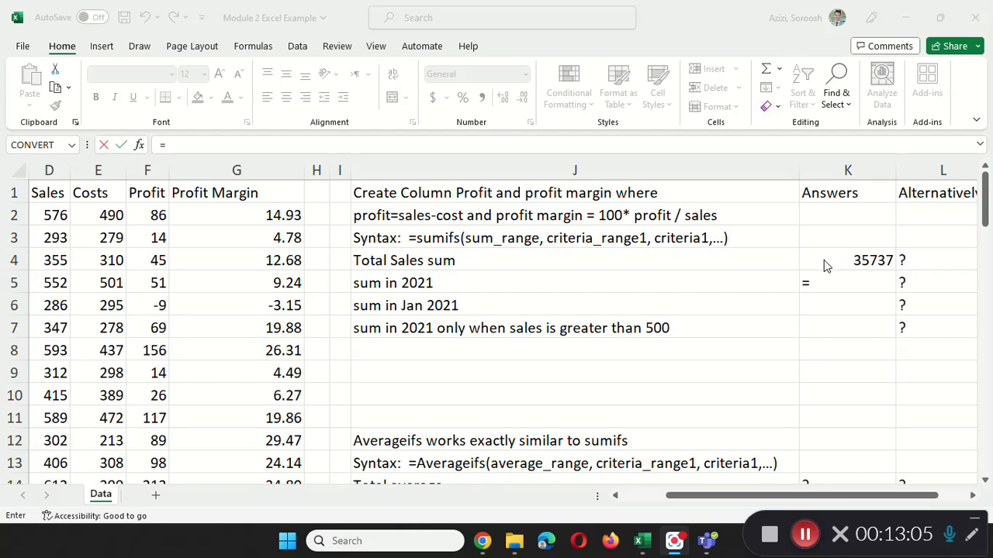
pyautogui.click(825, 284)
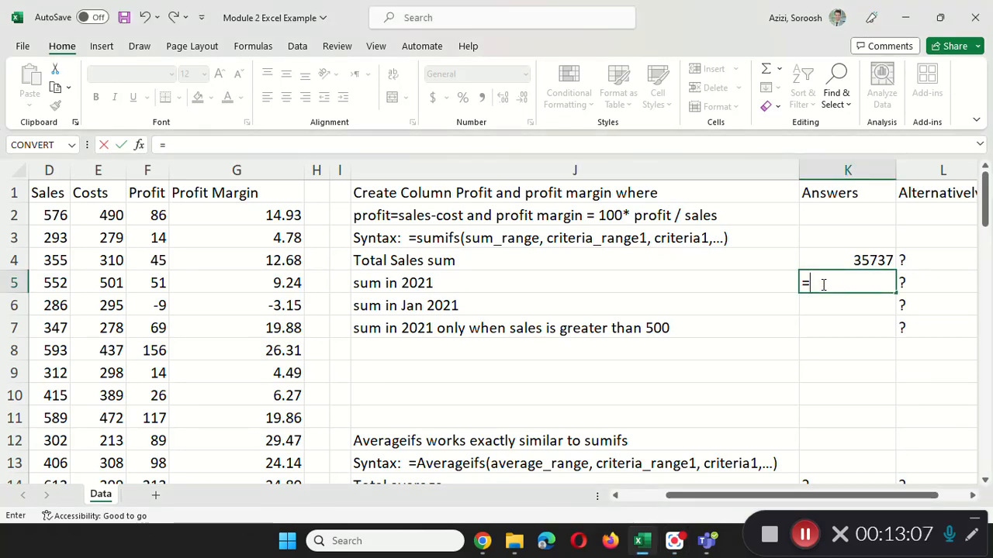
pyautogui.write('sumifs')
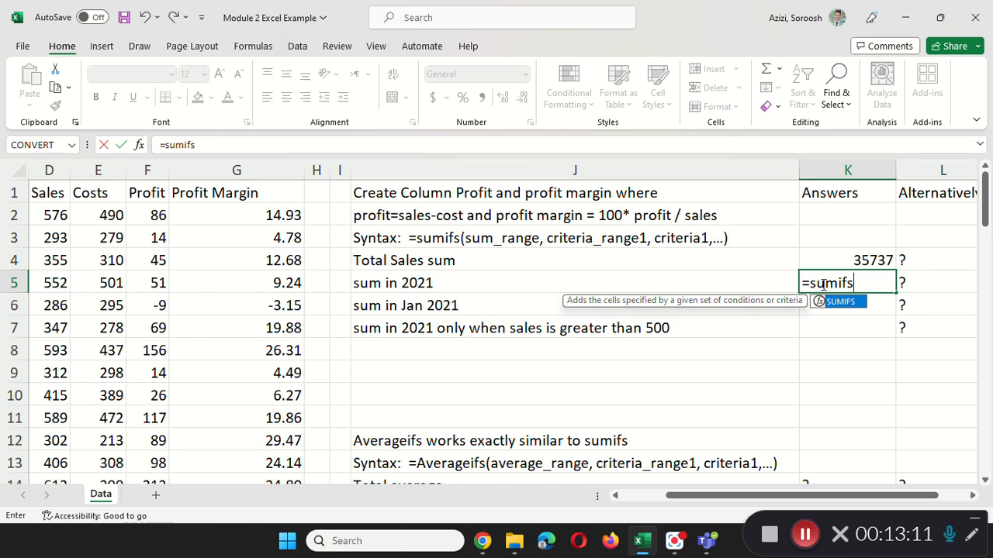
pyautogui.write('(')
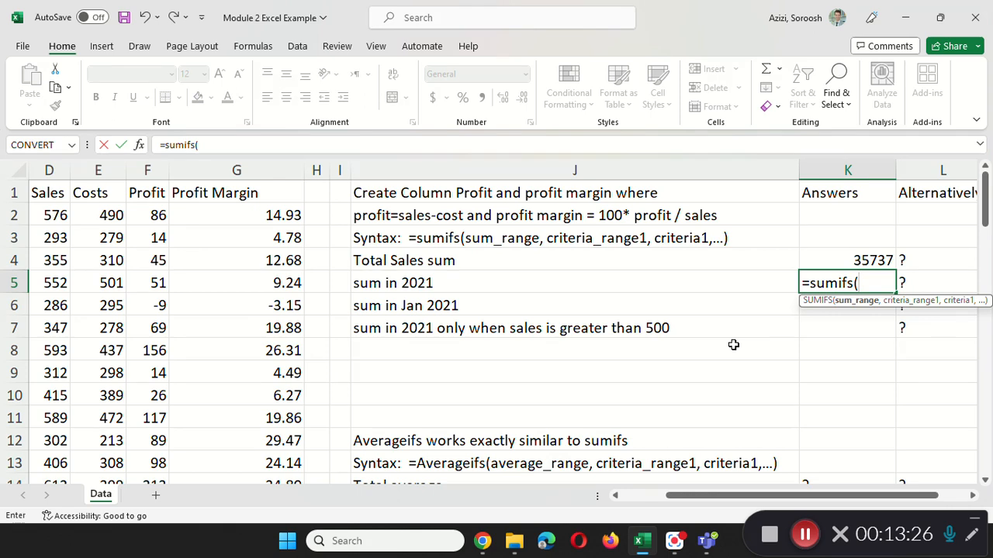
pyautogui.write('D')
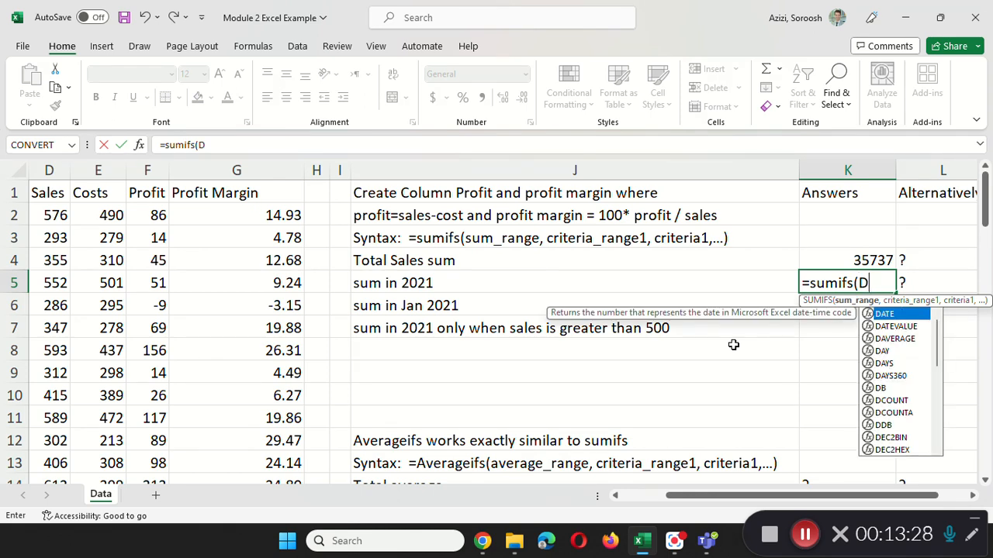
pyautogui.write('2:')
pyautogui.write('D73')
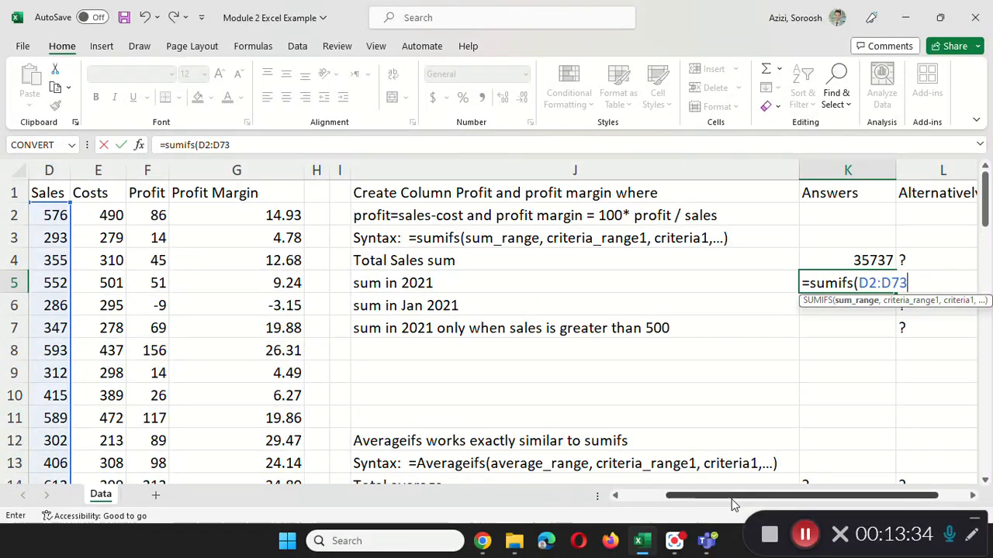
pyautogui.moveTo(721, 499); pyautogui.dragTo(781, 501)
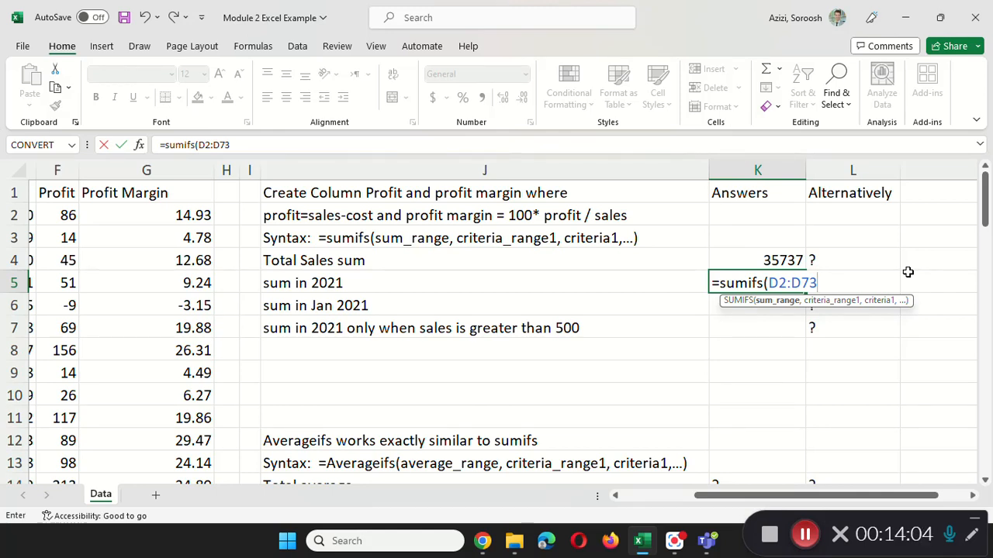
# Complete the SUMIFS formula in K5 with A2:A73 as the criteria range and 2021 as the criterion, and enter it
pyautogui.write(',')
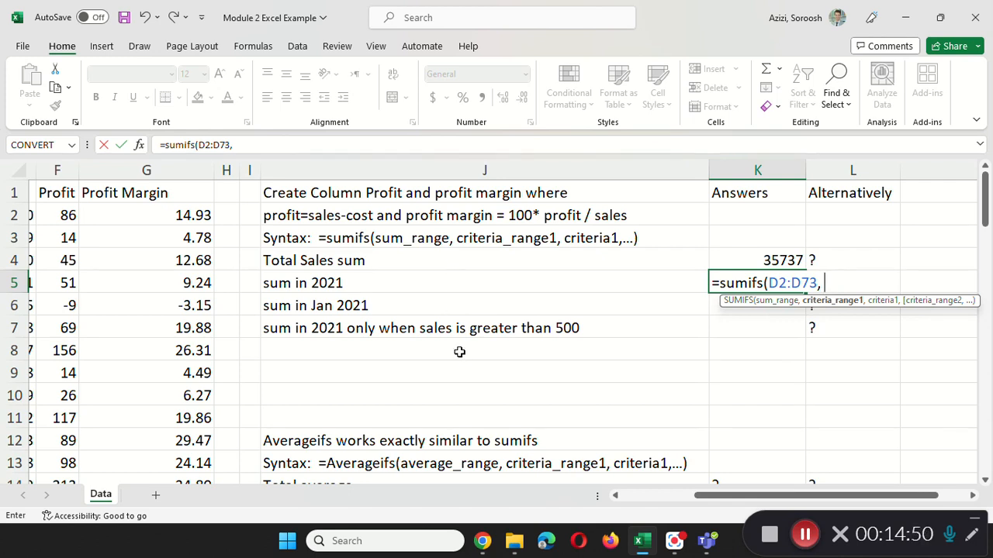
pyautogui.moveTo(701, 494); pyautogui.dragTo(542, 482)
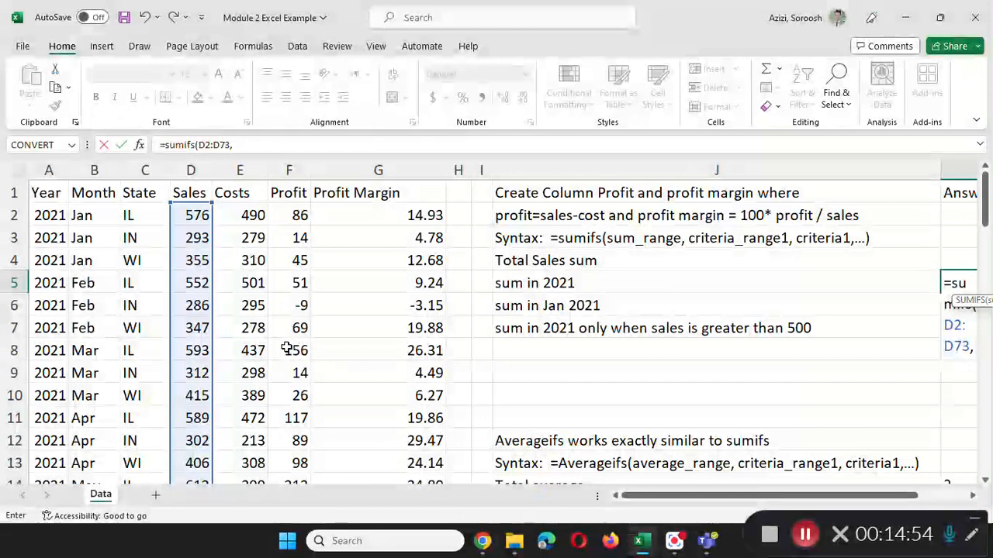
pyautogui.moveTo(656, 499); pyautogui.dragTo(696, 496)
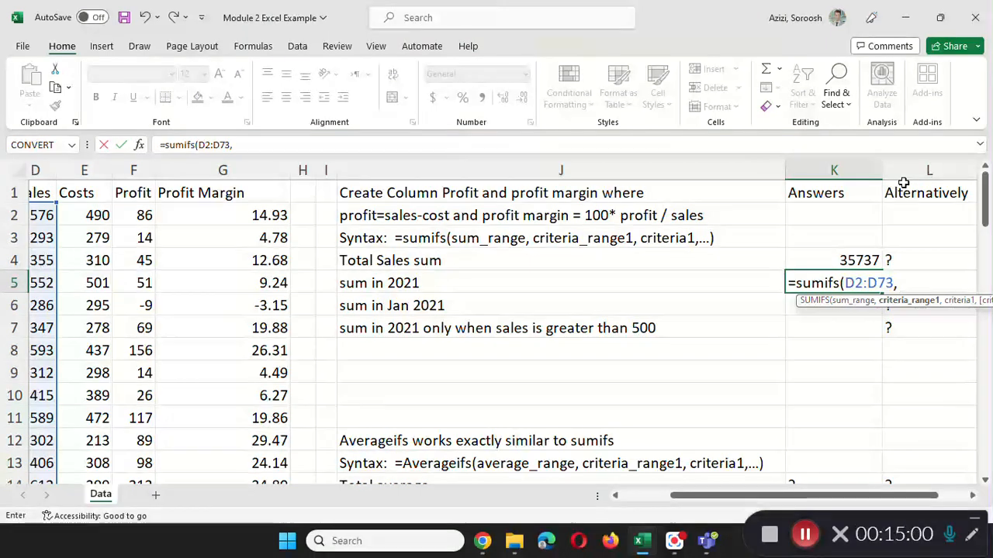
pyautogui.write('A2:')
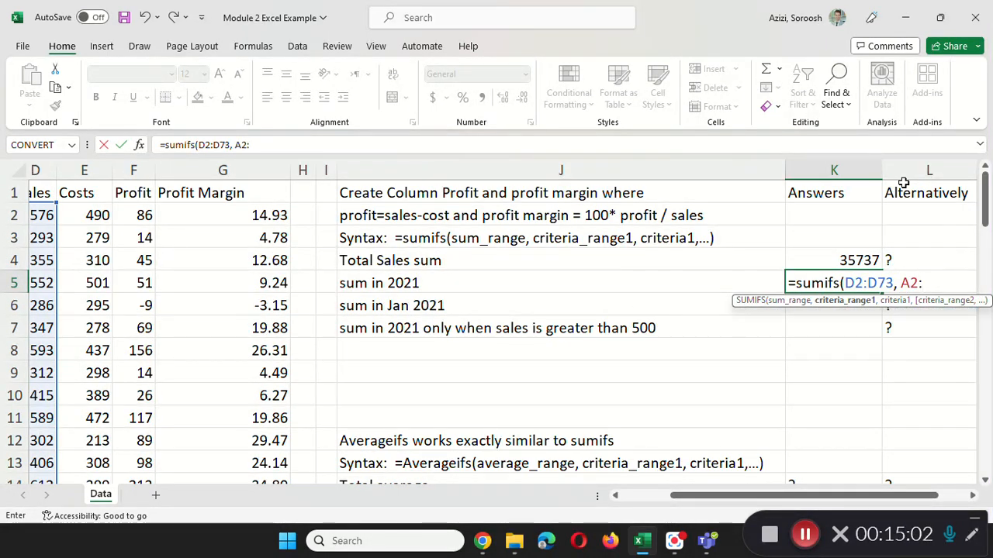
pyautogui.write('A')
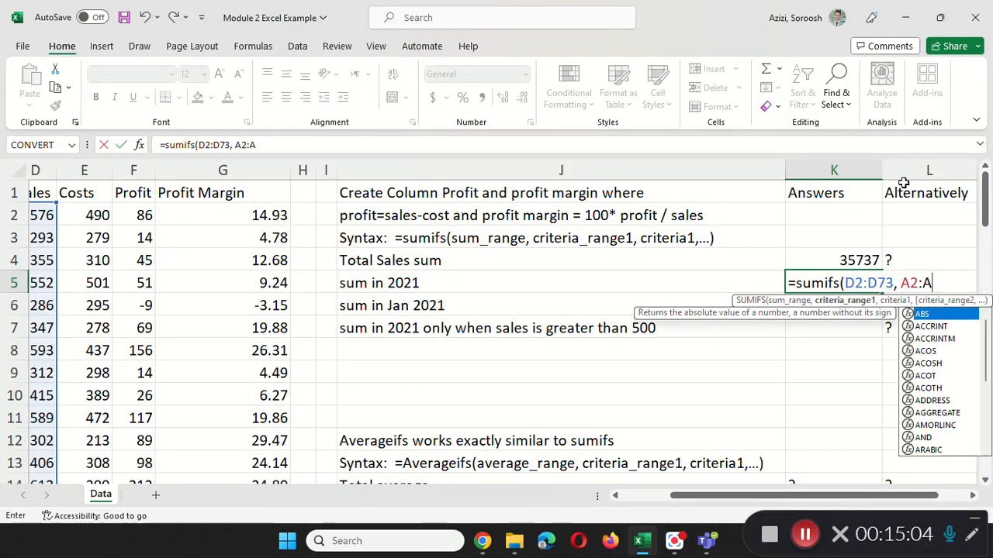
pyautogui.write('73')
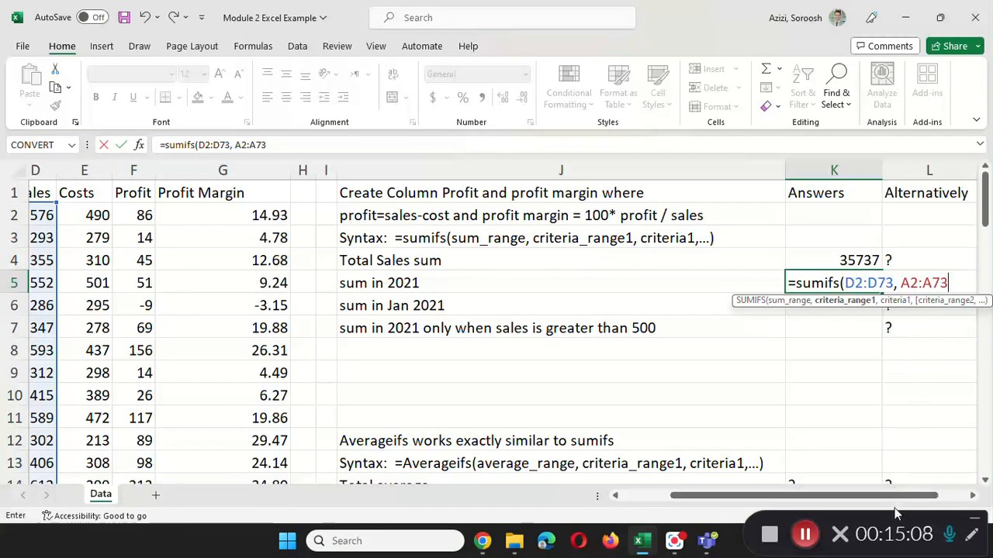
pyautogui.moveTo(885, 499); pyautogui.dragTo(912, 499)
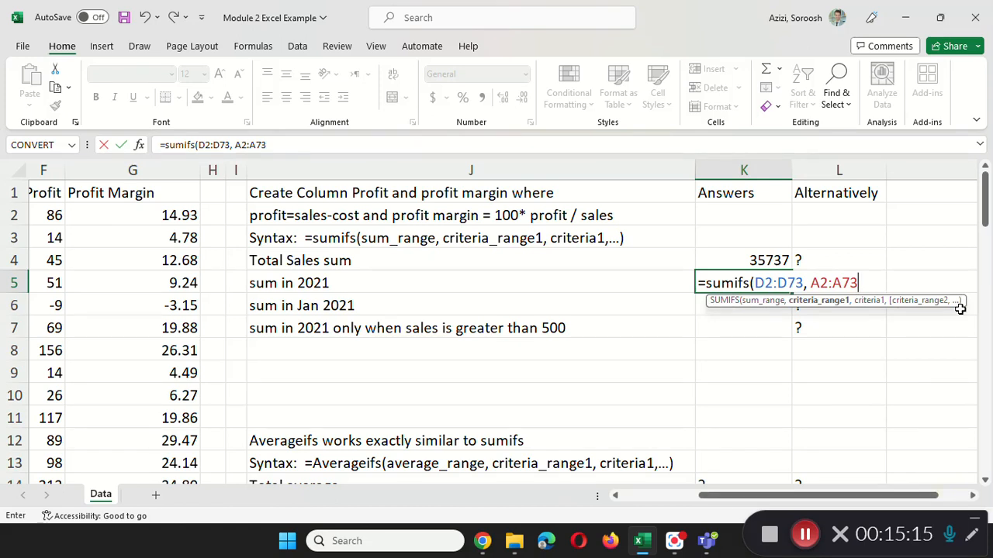
pyautogui.write(',')
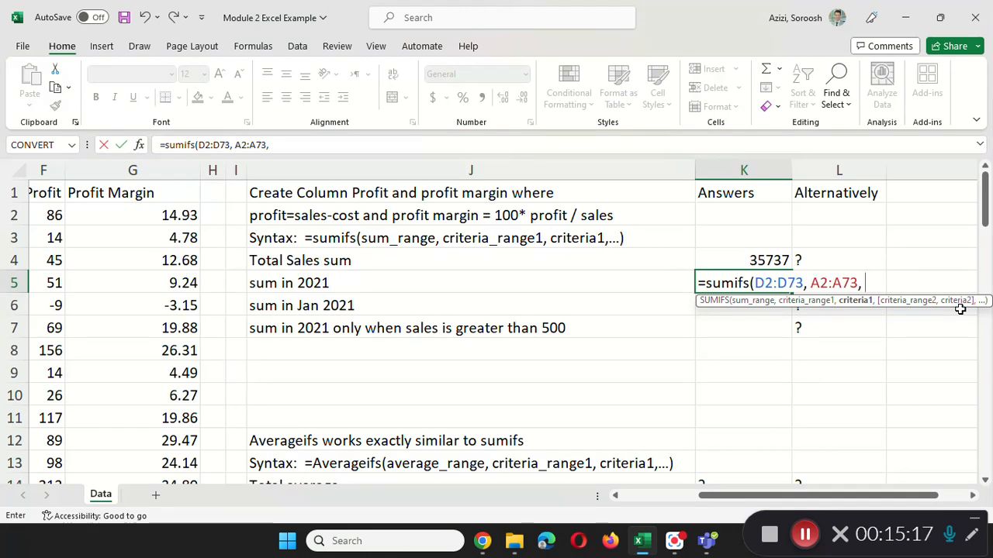
pyautogui.write(' 2021')
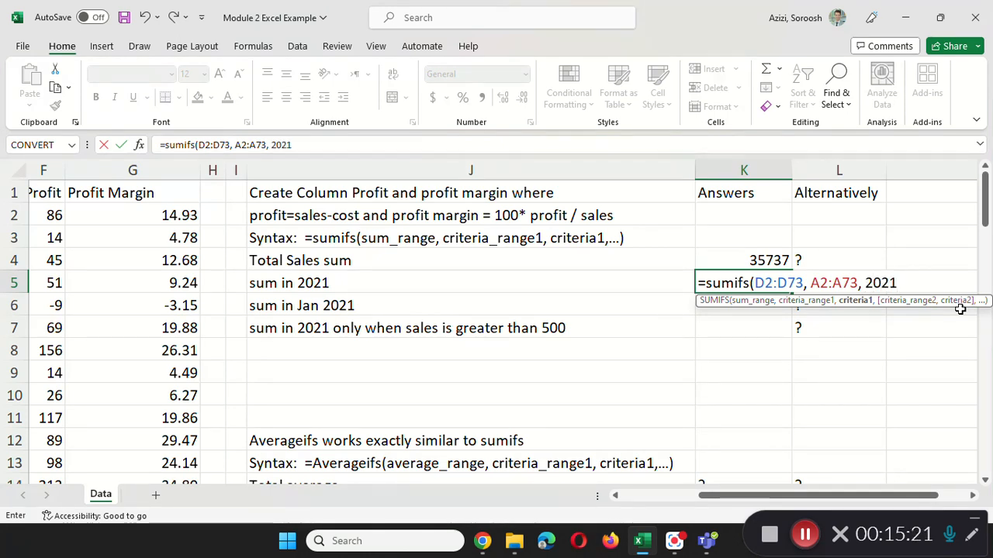
pyautogui.write(')')
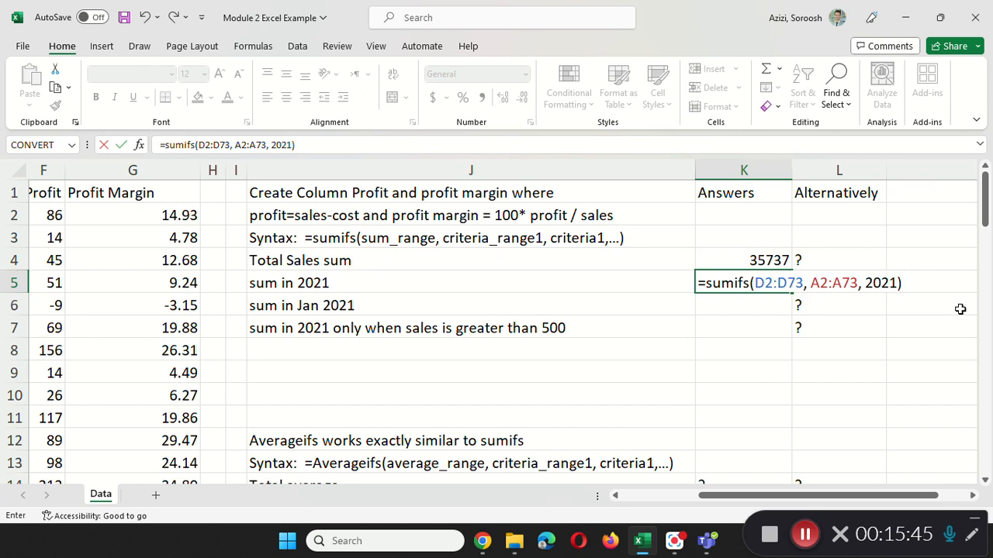
pyautogui.press('Return')
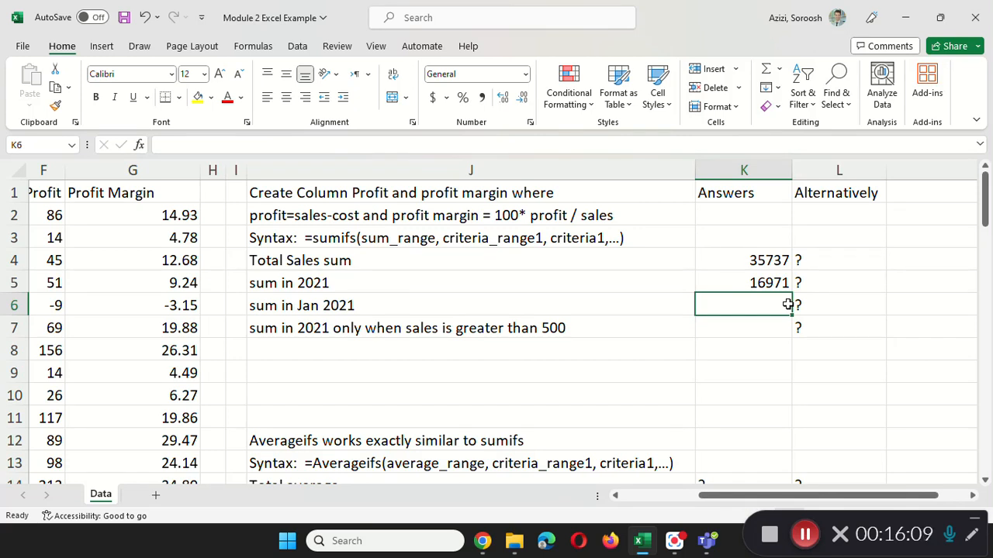
# Begin a SUMIFS formula in K6 for the sum in Jan 2021, with sum range D2:D73, criteria range A2:A73 and criterion 2021
pyautogui.write('S')
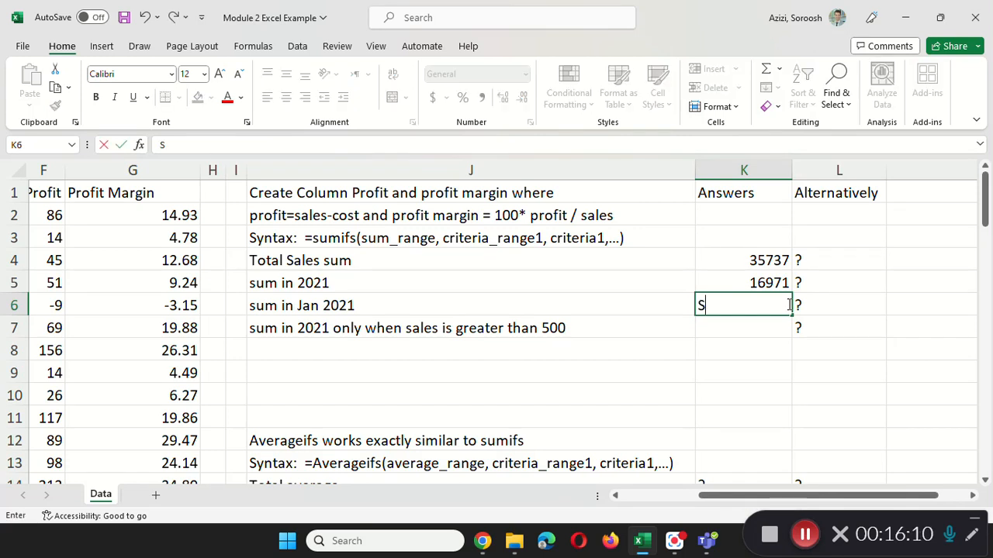
pyautogui.press('BackSpace')
pyautogui.write('=')
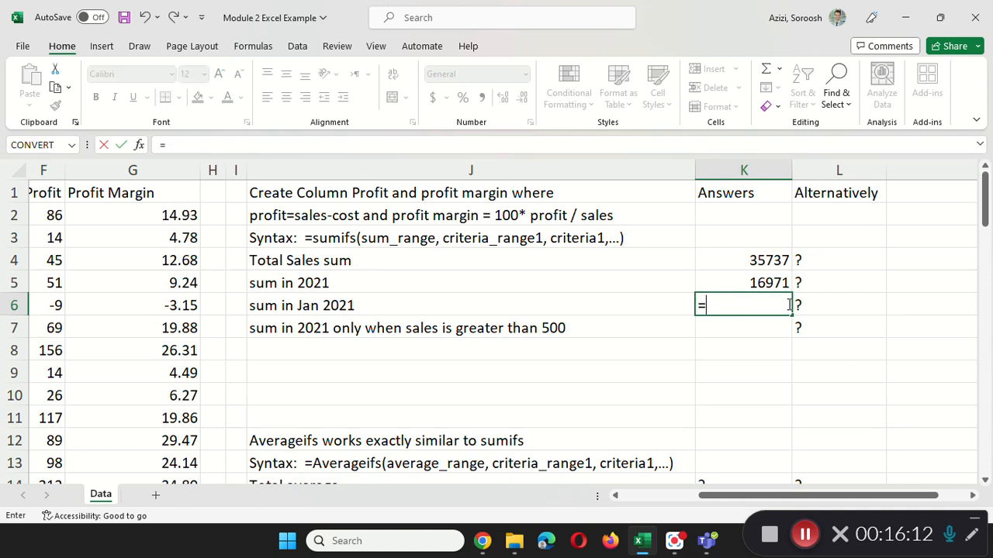
pyautogui.write('SUMIFS')
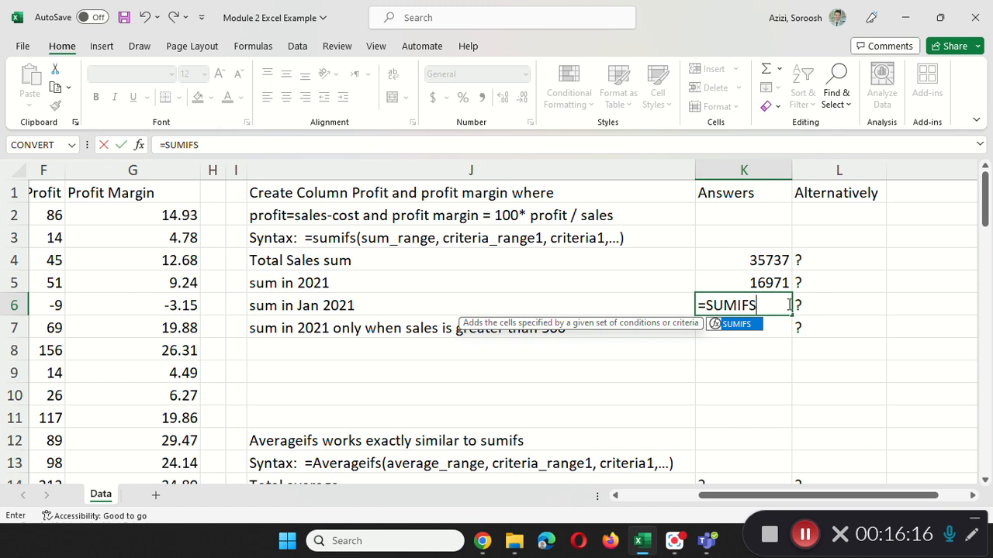
pyautogui.write('(')
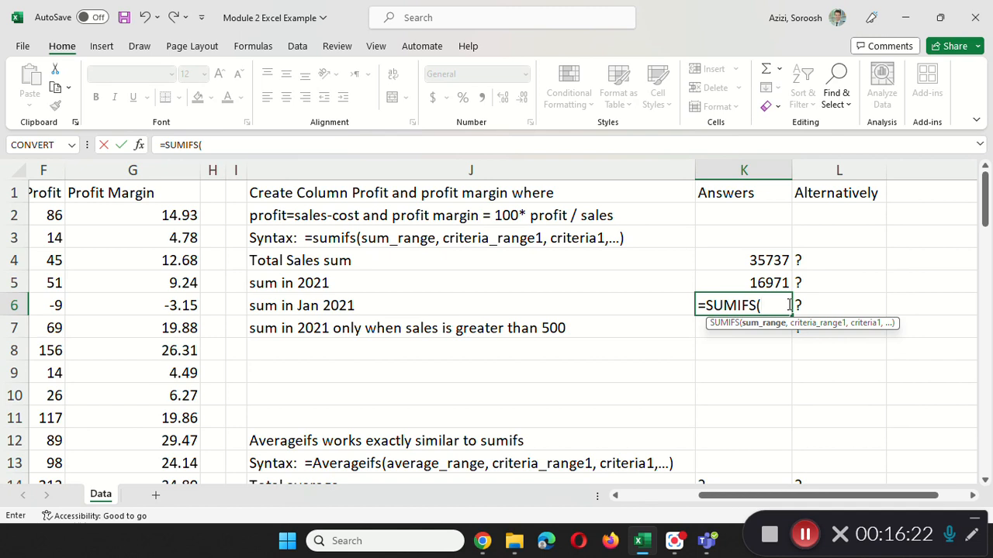
pyautogui.write('D2:D7')
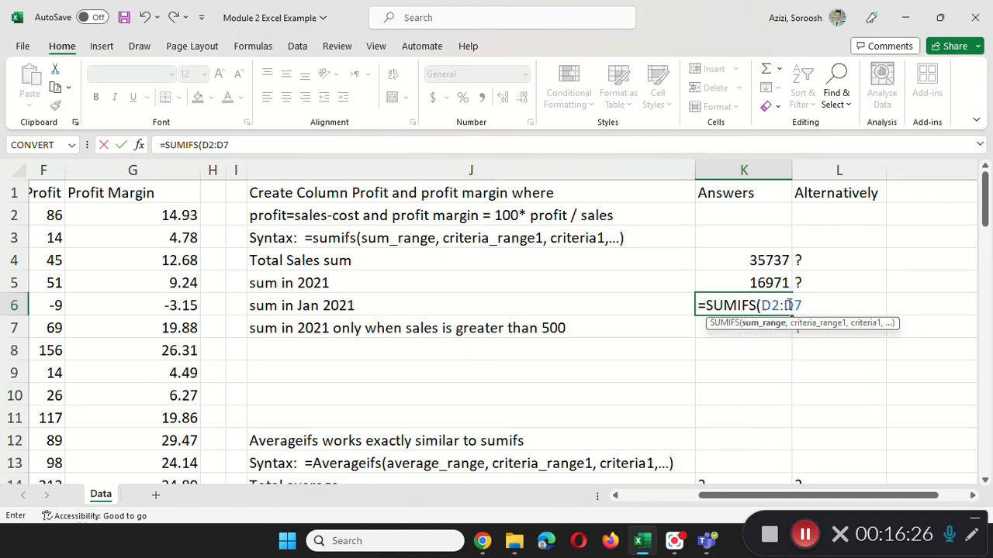
pyautogui.write('3,')
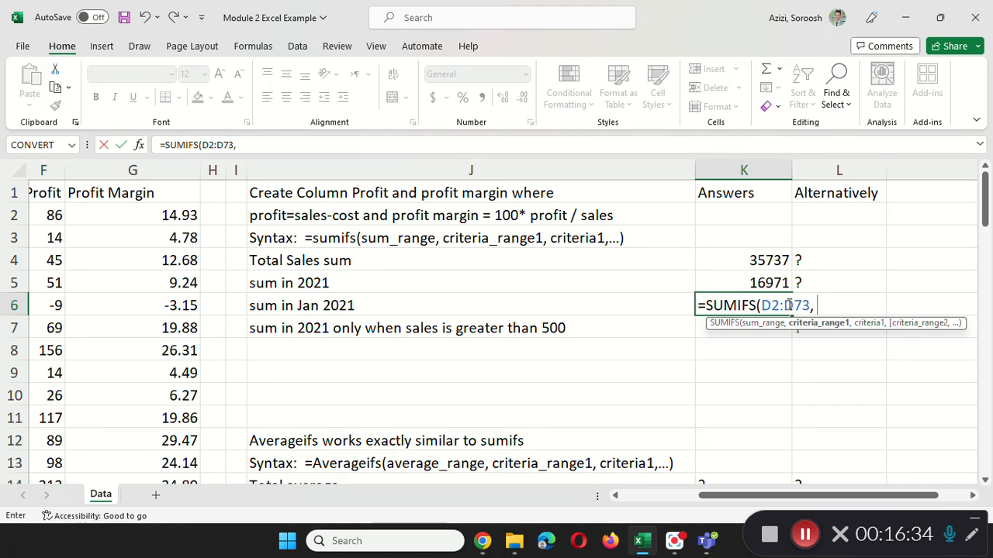
pyautogui.write('A2:A')
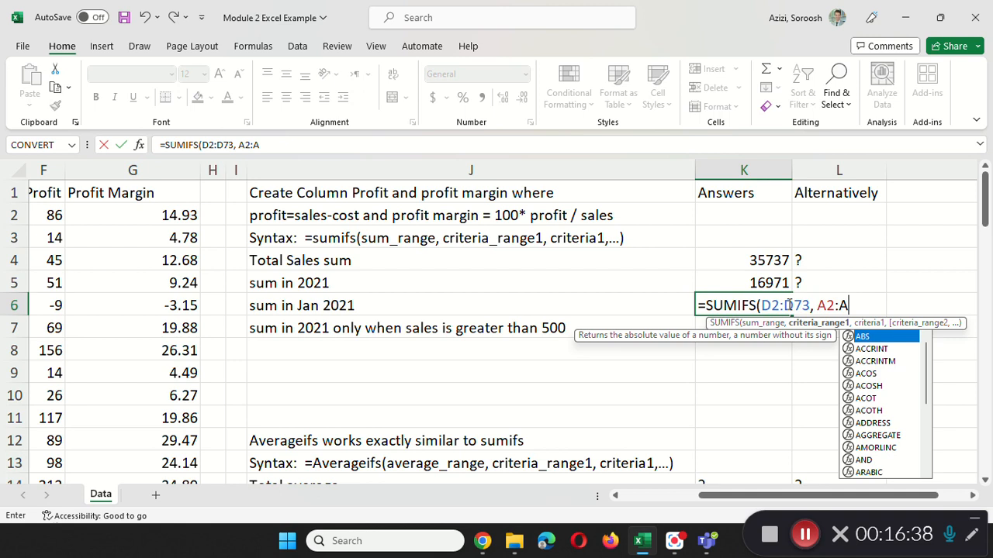
pyautogui.write('73,')
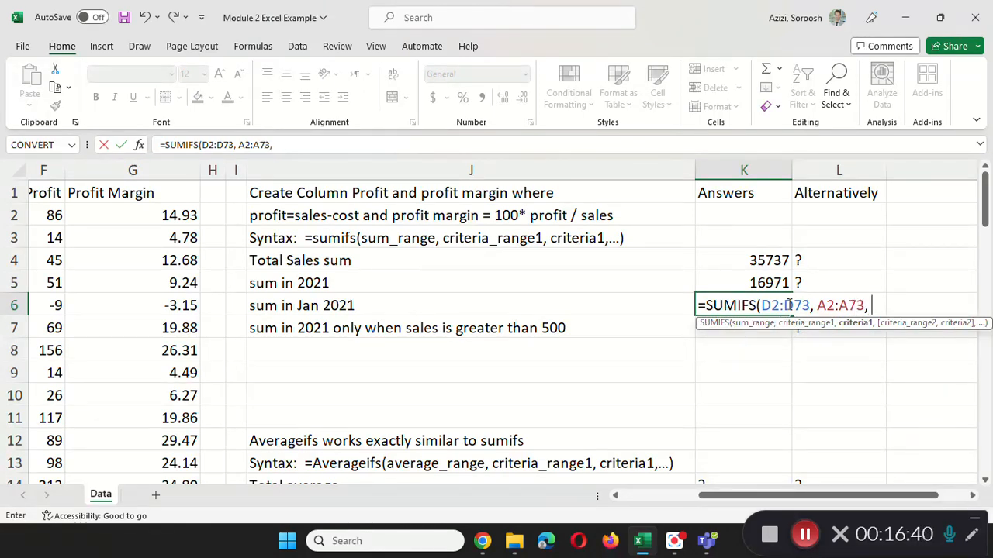
pyautogui.write(' 2021')
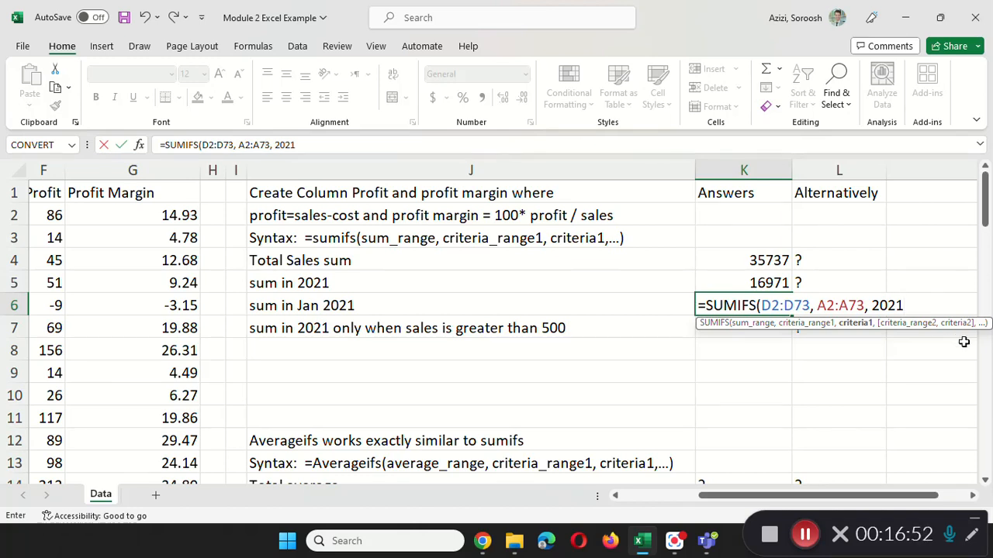
# Add B2:B73 as the second criteria range in the K6 formula, with jan as its criterion, and close the parenthesis
pyautogui.click(976, 501)
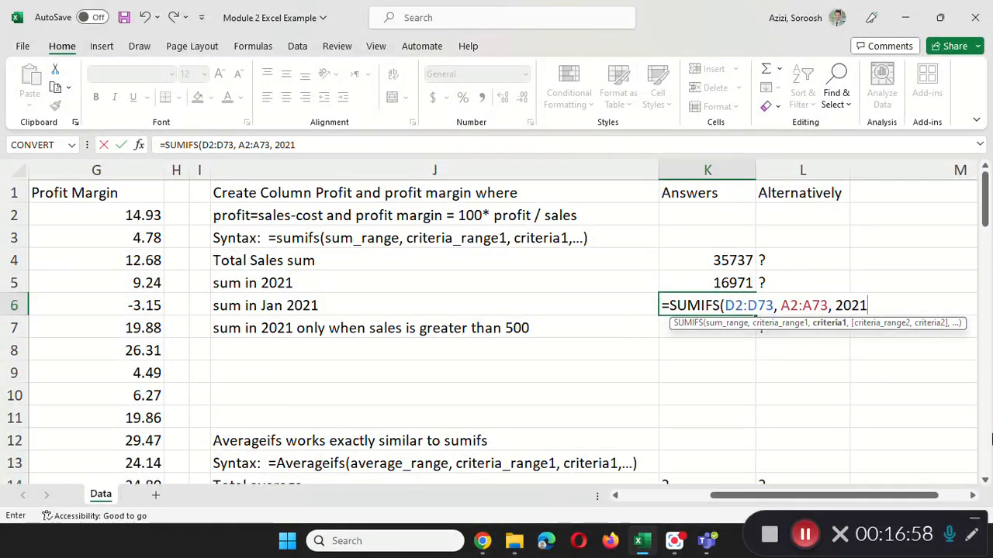
pyautogui.write(',')
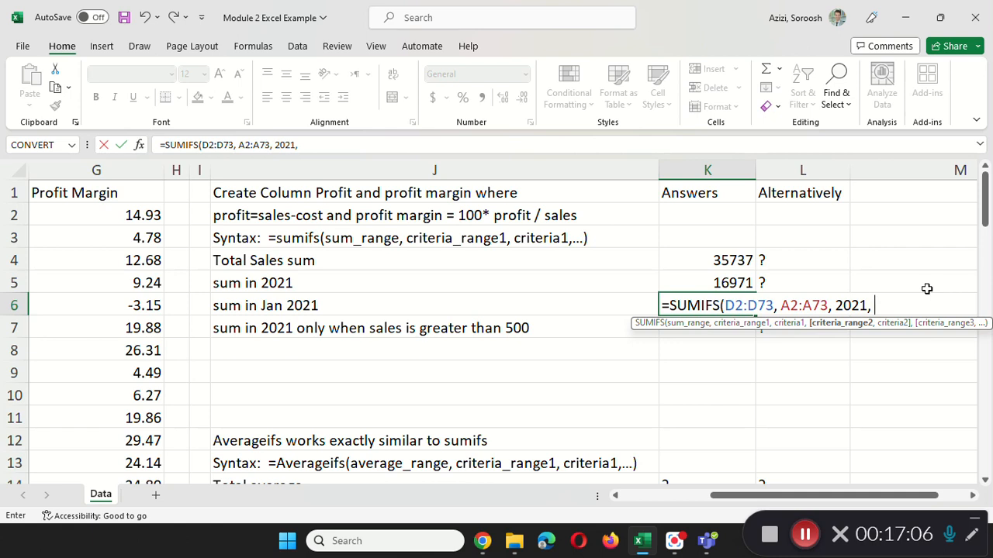
pyautogui.moveTo(741, 495)
pyautogui.mouseDown()
pyautogui.moveTo(521, 521)
pyautogui.moveTo(753, 514)
pyautogui.moveTo(748, 505)
pyautogui.mouseUp()
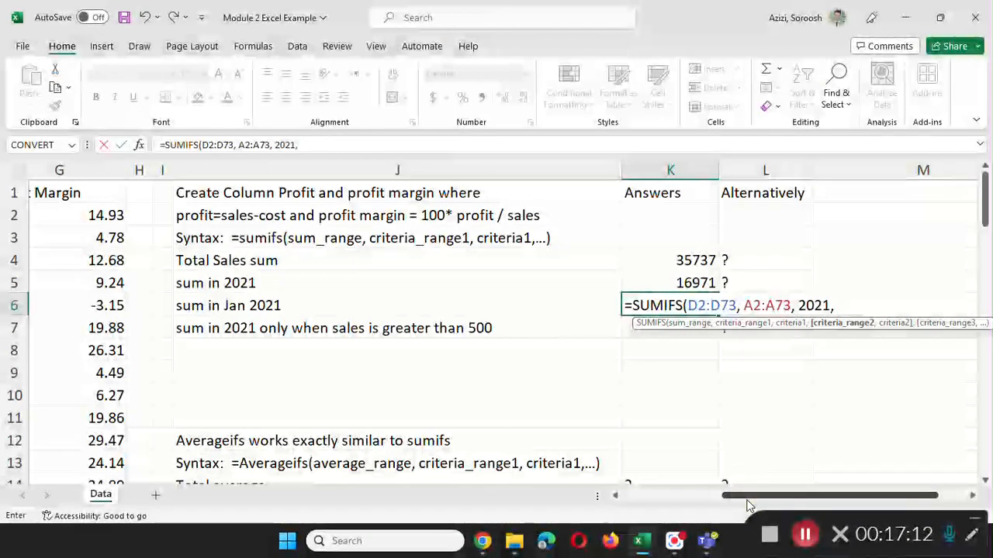
pyautogui.write('B2:B73')
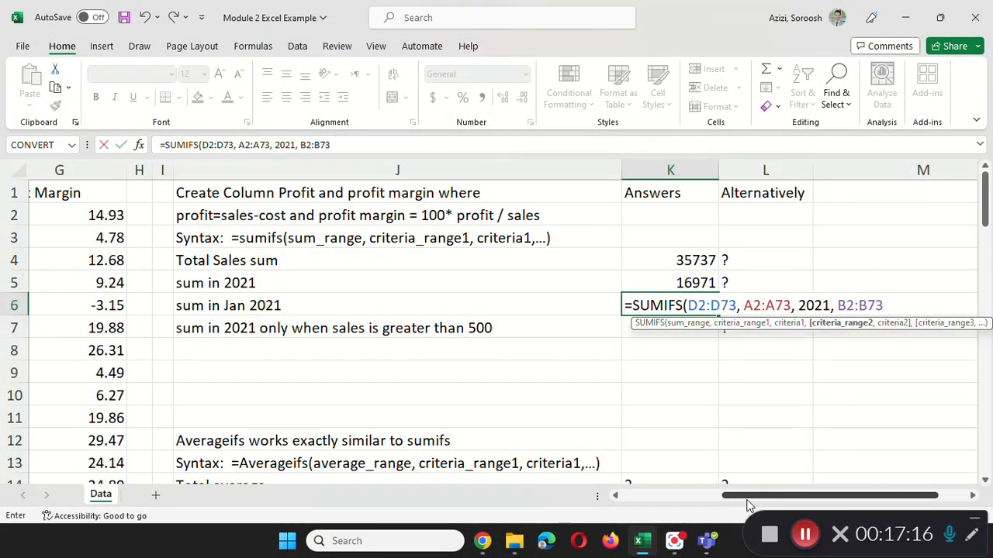
pyautogui.write(',')
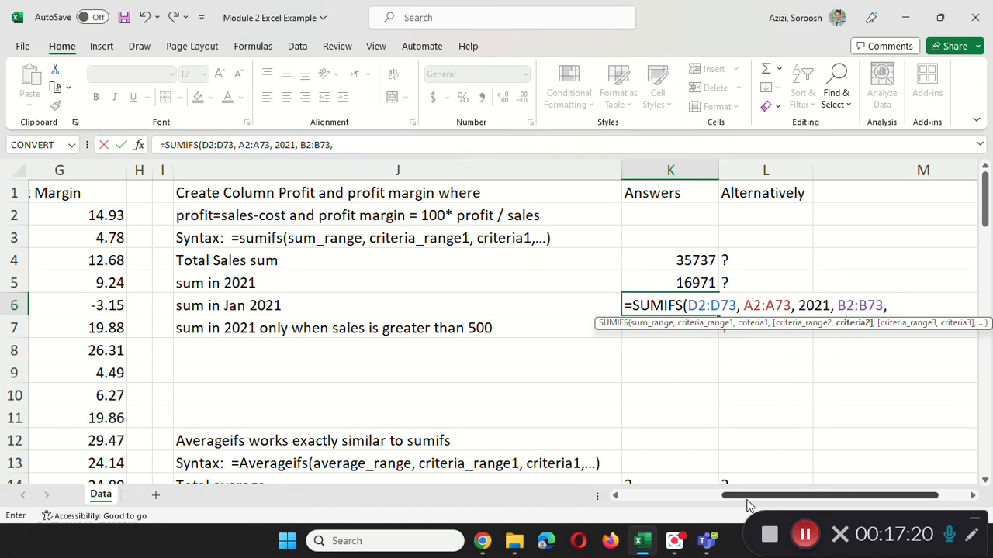
pyautogui.write(' jan)')
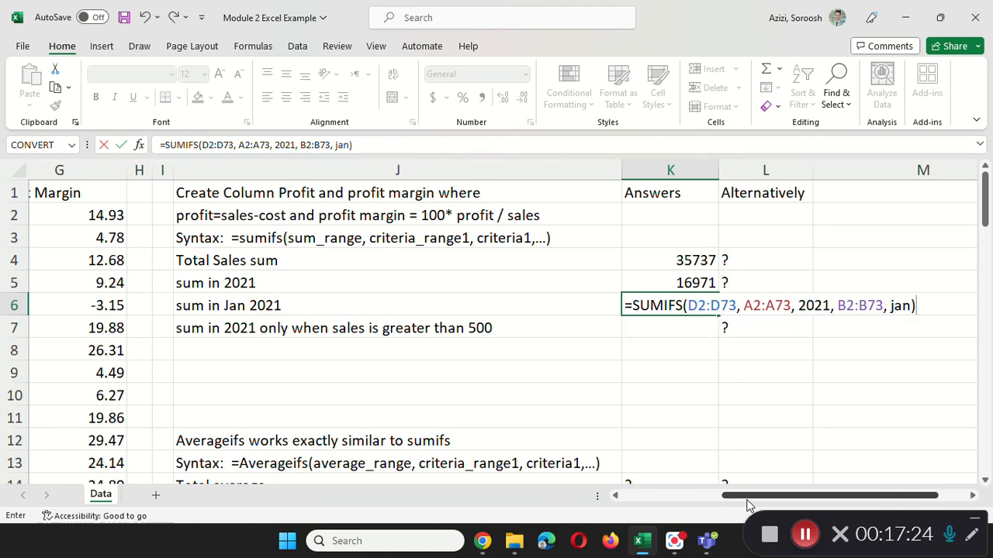
# Capitalize the month criterion in the K6 formula as Jan and enter the formula
pyautogui.click(894, 306)
pyautogui.press('BackSpace')
pyautogui.write('H')
pyautogui.press('BackSpace')
pyautogui.write('J')
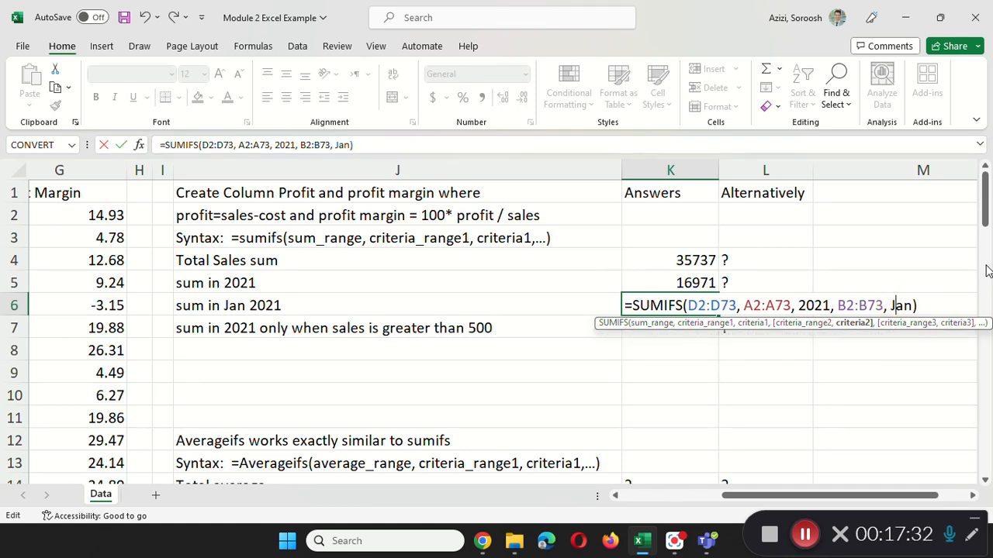
pyautogui.press('Return')
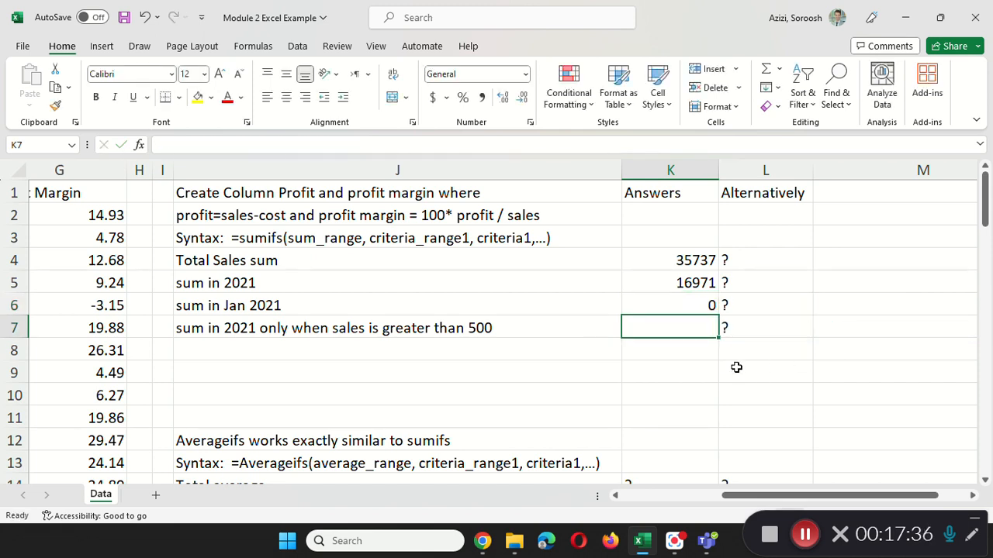
# Enclose the month criterion in the K6 formula in double quotes as "Jan" and enter the formula again
pyautogui.doubleClick(676, 304)
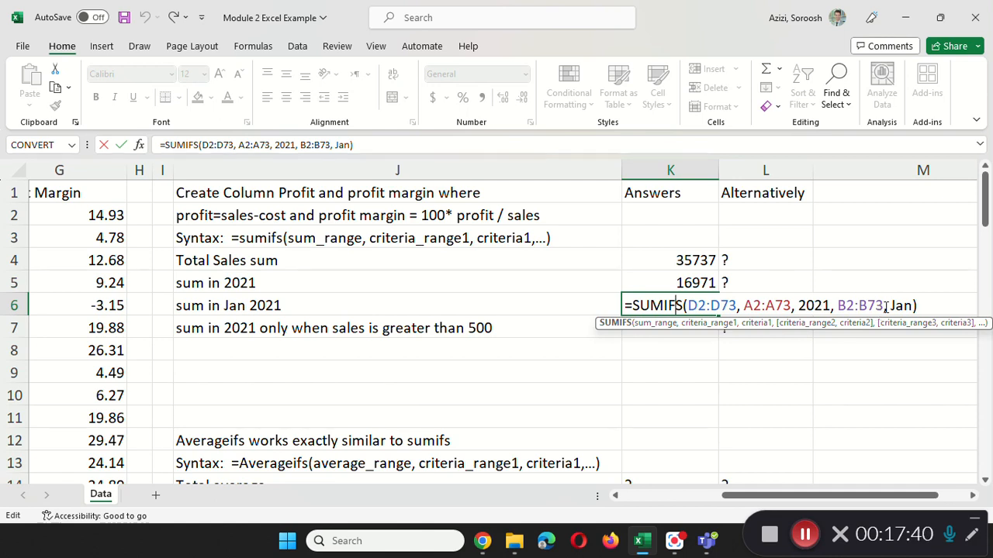
pyautogui.click(895, 304)
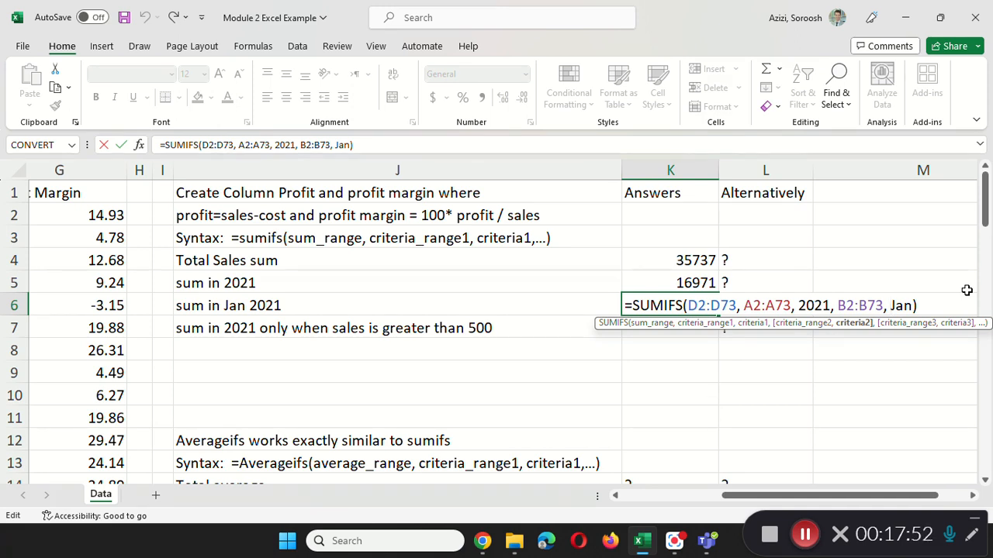
pyautogui.write('"')
pyautogui.press('Right')
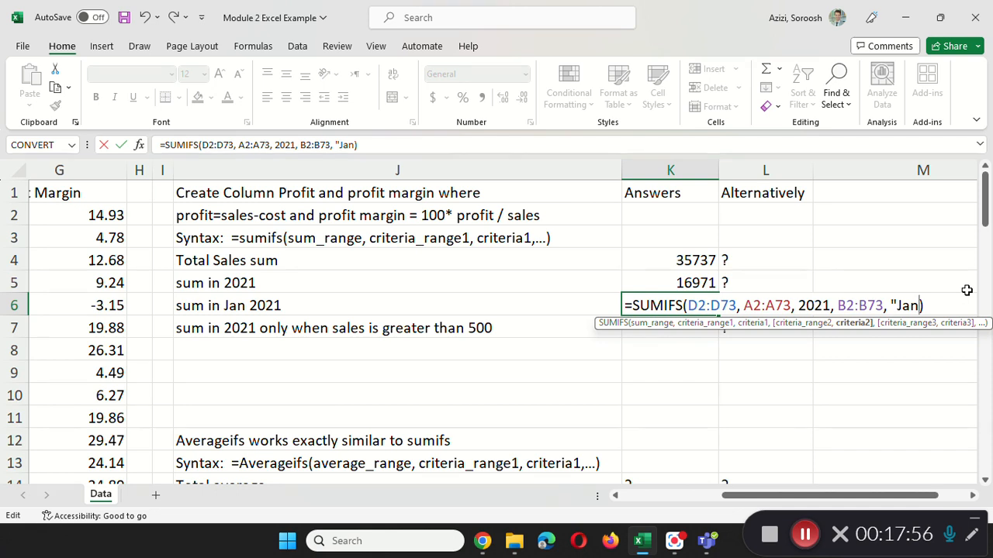
pyautogui.write('"')
pyautogui.press('Return')
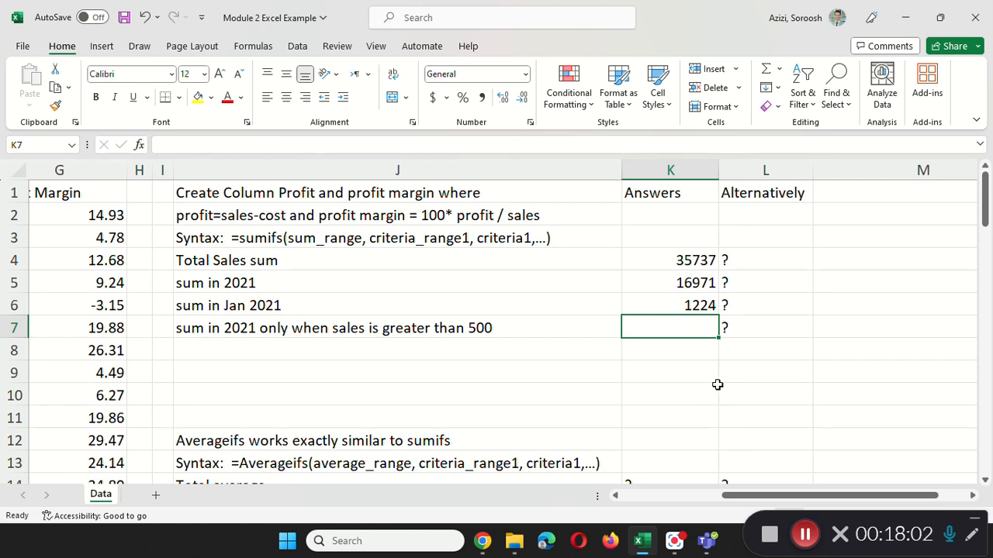
# Change the month criterion in the K6 formula to lowercase "jan" and enter the formula
pyautogui.click(678, 304)
pyautogui.doubleClick(678, 305)
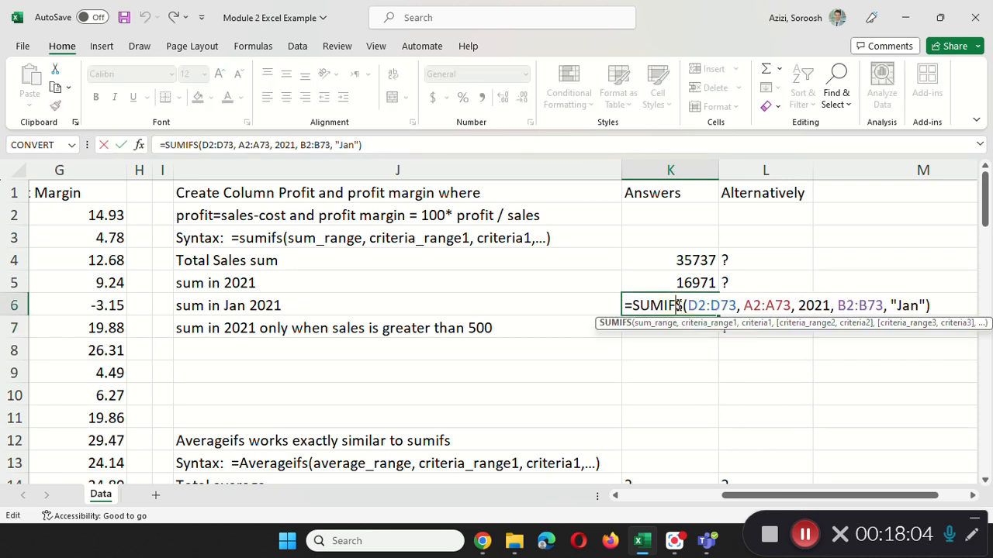
pyautogui.click(916, 305)
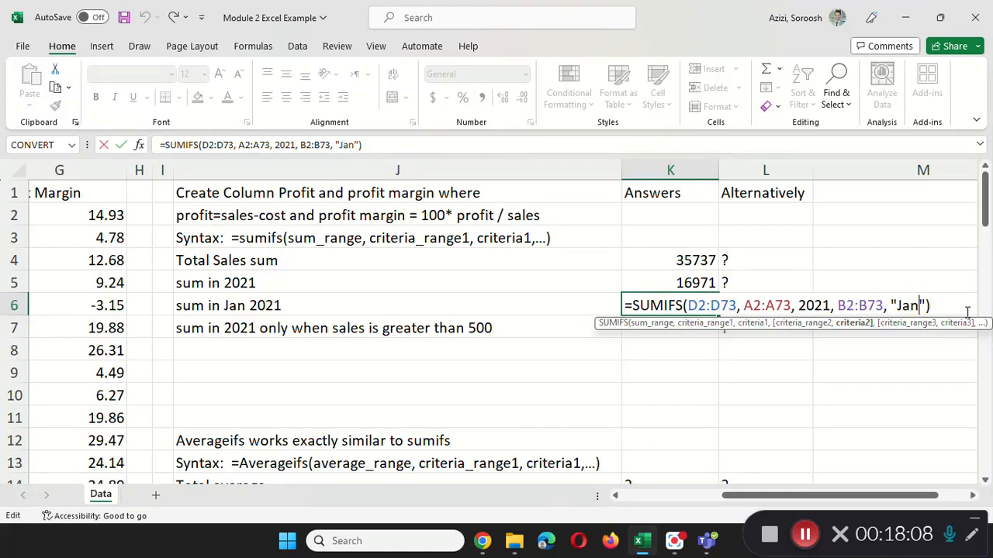
pyautogui.press('BackSpace')
pyautogui.press('BackSpace')
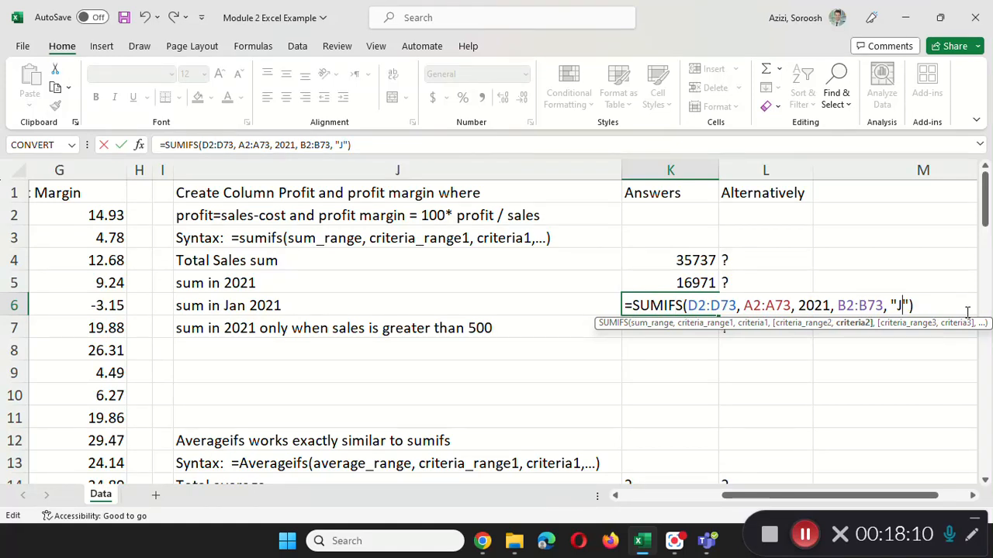
pyautogui.press('BackSpace')
pyautogui.write('jan')
pyautogui.press('Return')
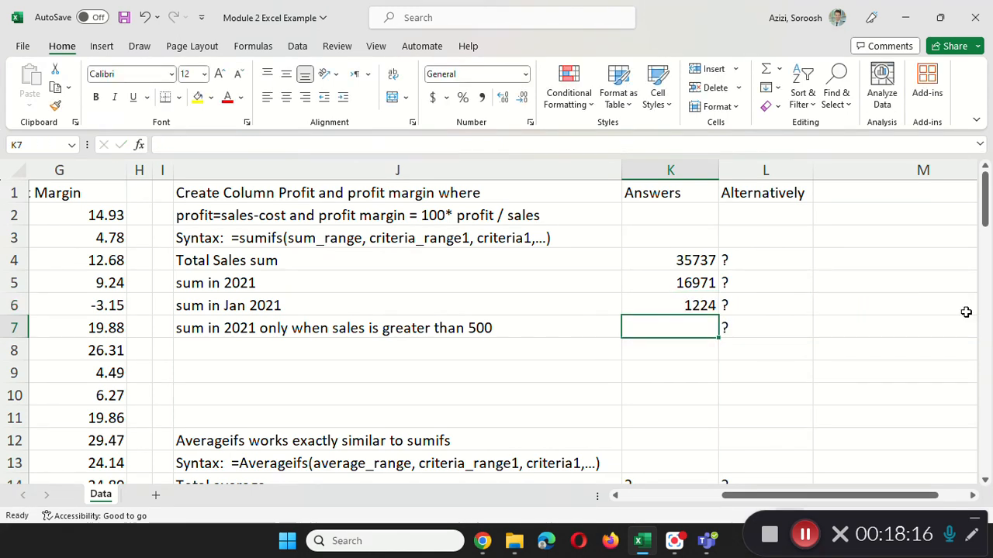
# Change the month criterion in the K6 formula to "JAn" with mixed capitals and enter the formula
pyautogui.click(680, 307)
pyautogui.doubleClick(677, 306)
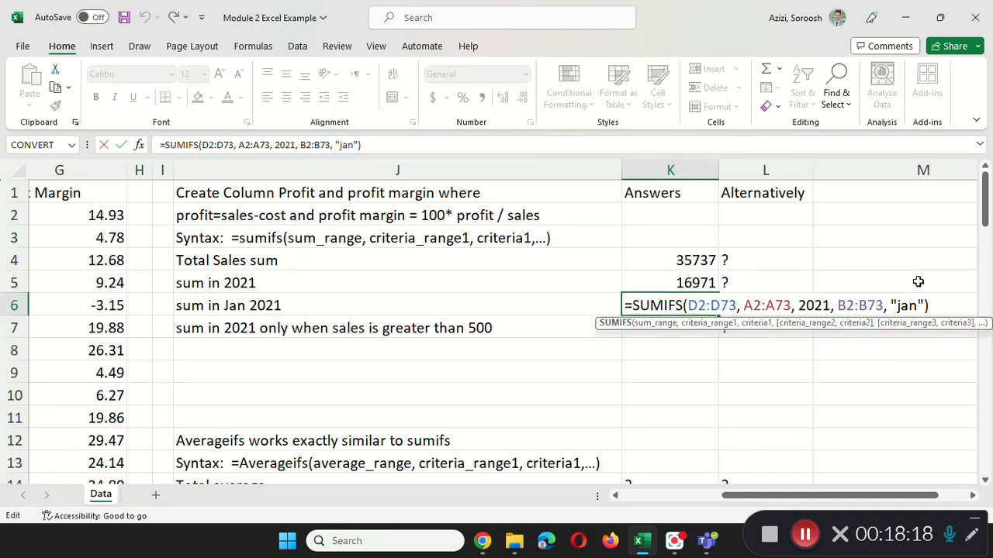
pyautogui.click(918, 305)
pyautogui.press('BackSpace')
pyautogui.press('BackSpace')
pyautogui.press('BackSpace')
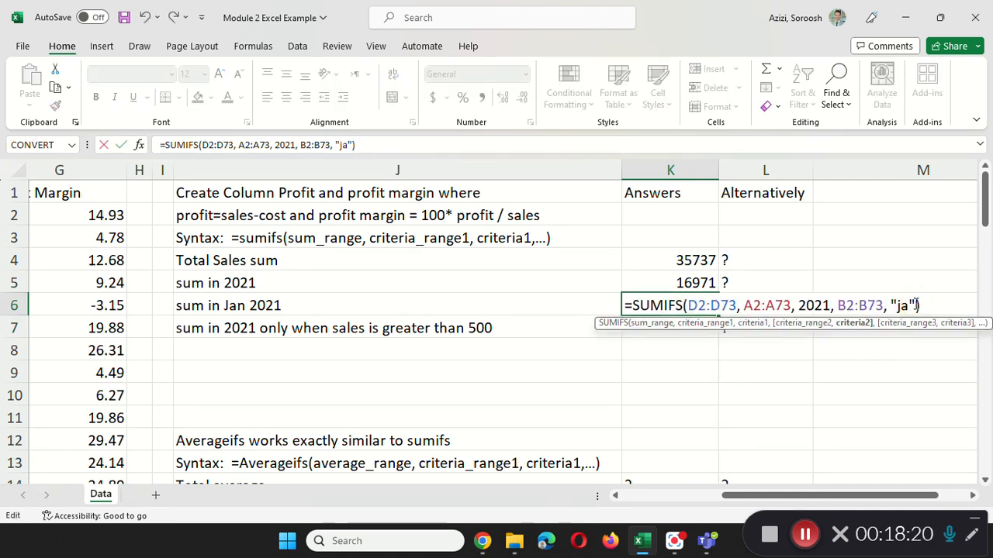
pyautogui.write('JAN')
pyautogui.press('Return')
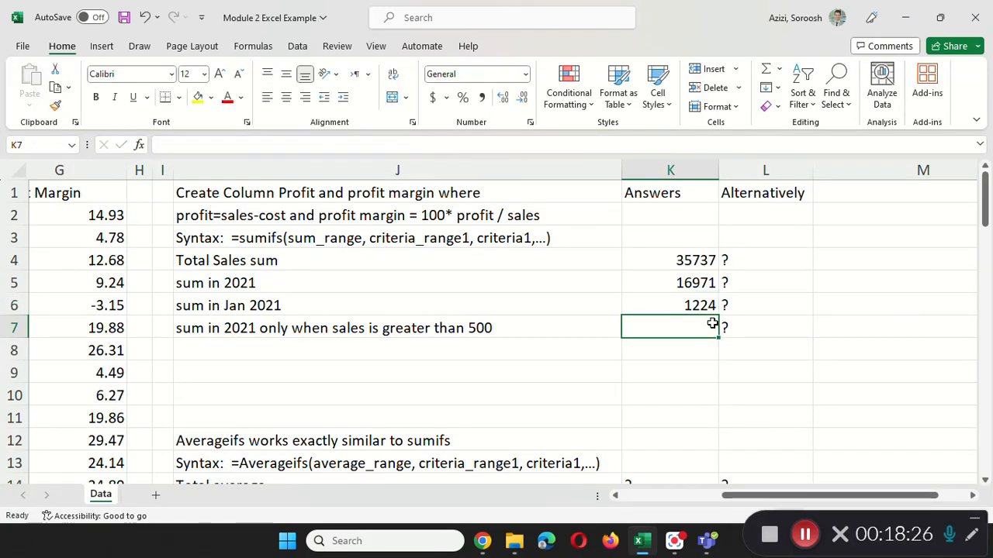
# Remove both double quotes from around the month criterion in the K6 formula
pyautogui.doubleClick(691, 304)
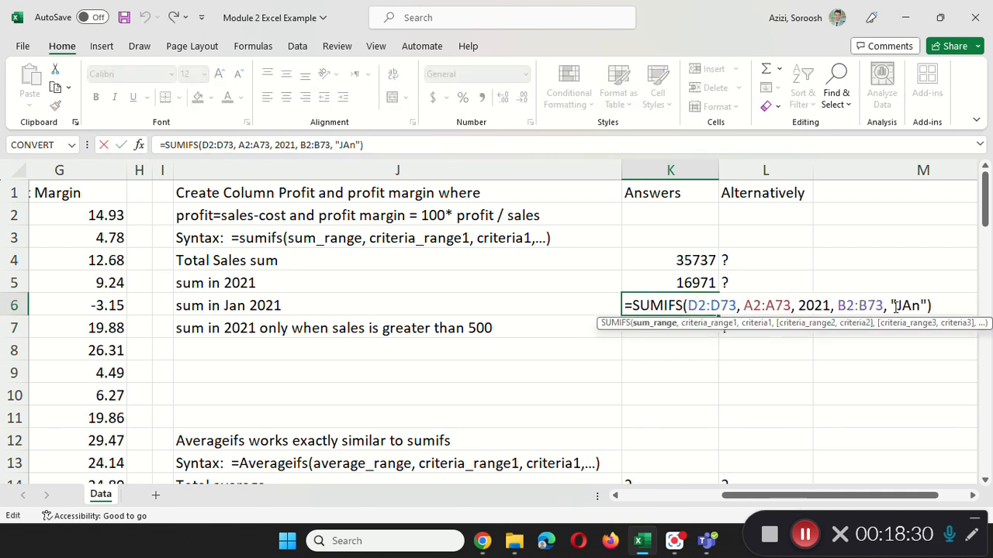
pyautogui.click(894, 305)
pyautogui.press('BackSpace')
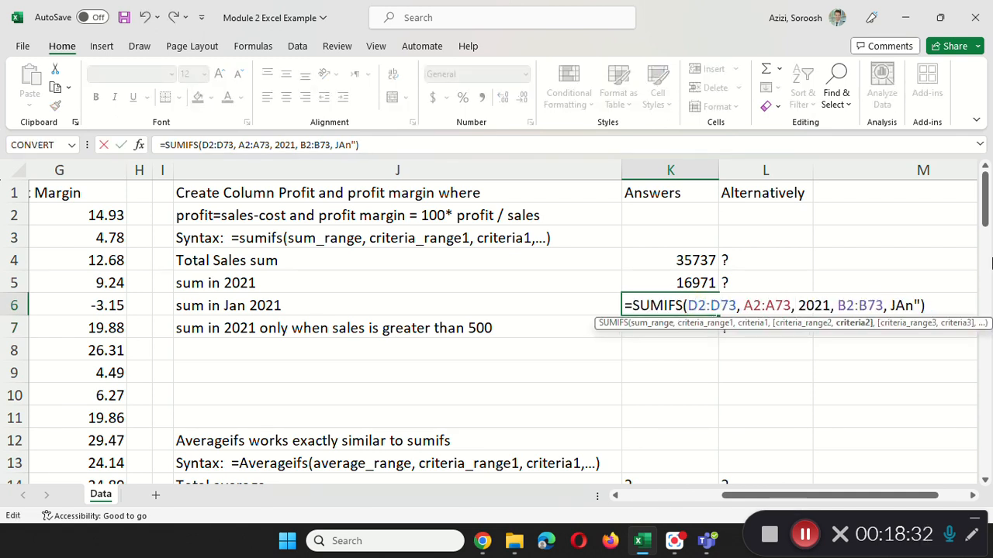
pyautogui.press('Right')
pyautogui.press('Right')
pyautogui.press('Right')
pyautogui.press('Right')
pyautogui.press('BackSpace')
# Try to enter the K6 formula with the month criterion in single quotes as 'Jan'
pyautogui.click(889, 304)
pyautogui.press('Right')
pyautogui.write("'")
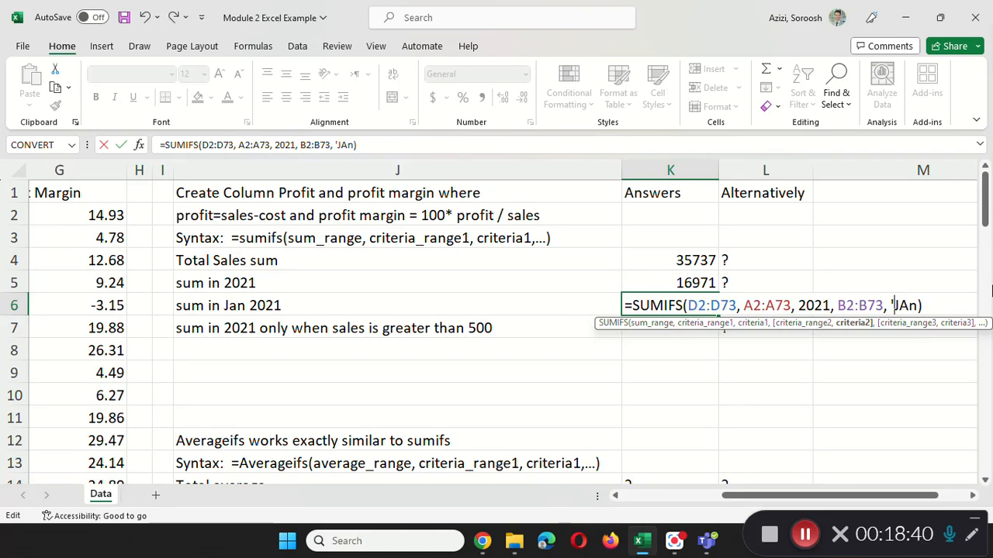
pyautogui.click(917, 305)
pyautogui.press('BackSpace')
pyautogui.press('BackSpace')
pyautogui.write("an'")
pyautogui.press('Return')
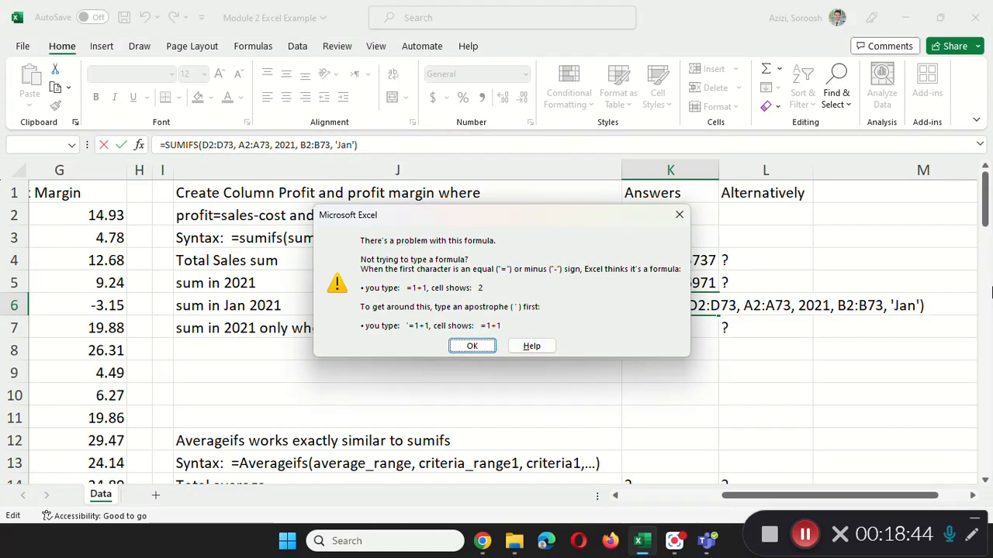
pyautogui.click(679, 215)
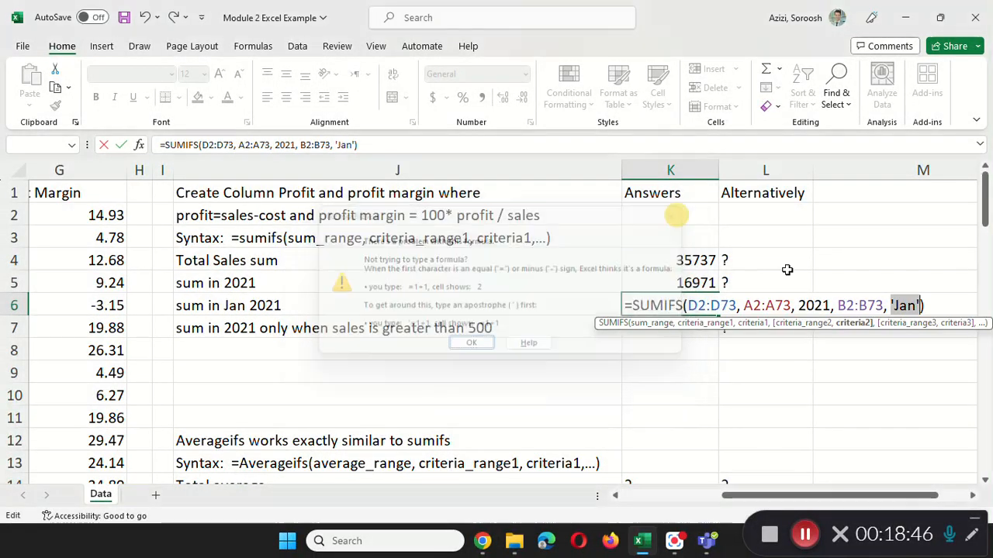
# Replace the single quotes around Jan in the K6 formula with double quotes and enter the formula
pyautogui.press('Left')
pyautogui.press('Delete')
pyautogui.write('"')
pyautogui.press('Right')
pyautogui.press('Right')
pyautogui.press('Right')
pyautogui.press('Delete')
pyautogui.write('"')
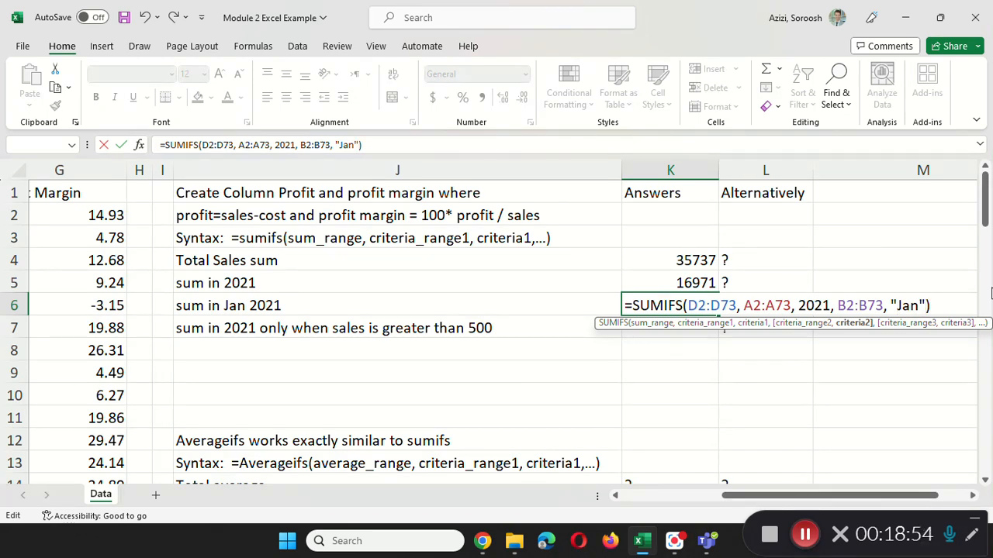
pyautogui.press('Return')
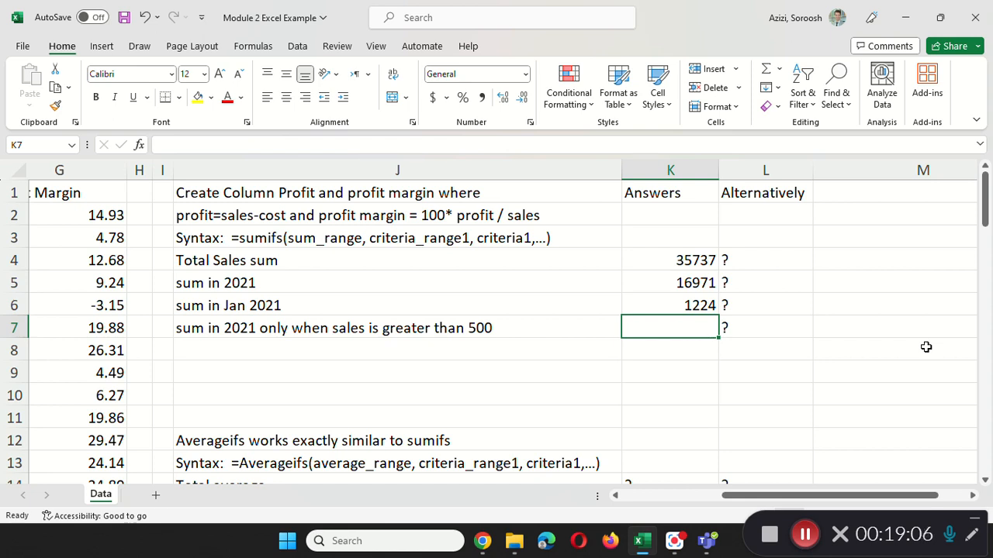
# Begin a SUMIFS formula in K7 with sum range D2:D73, criteria range A2:A73 and criterion 2021
pyautogui.write('=')
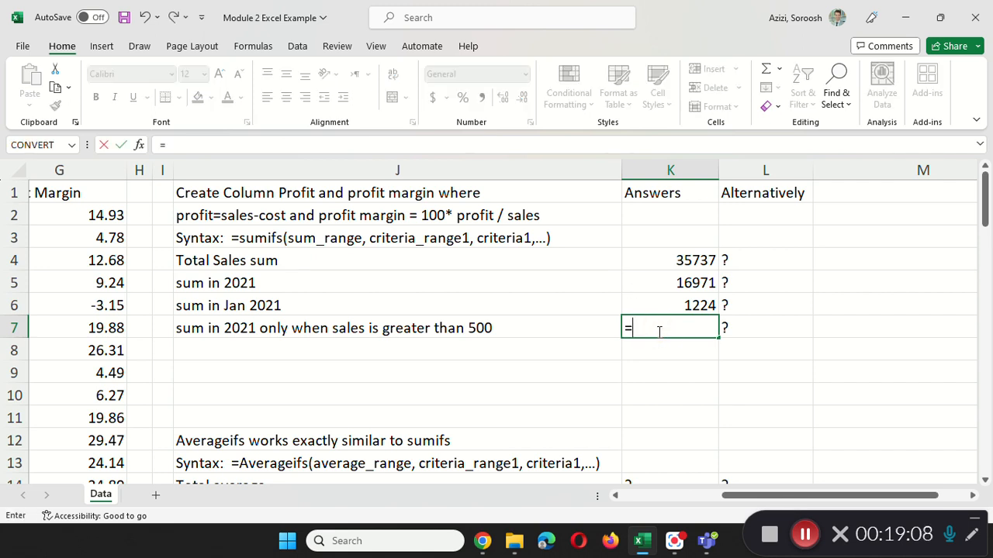
pyautogui.write('SUMI')
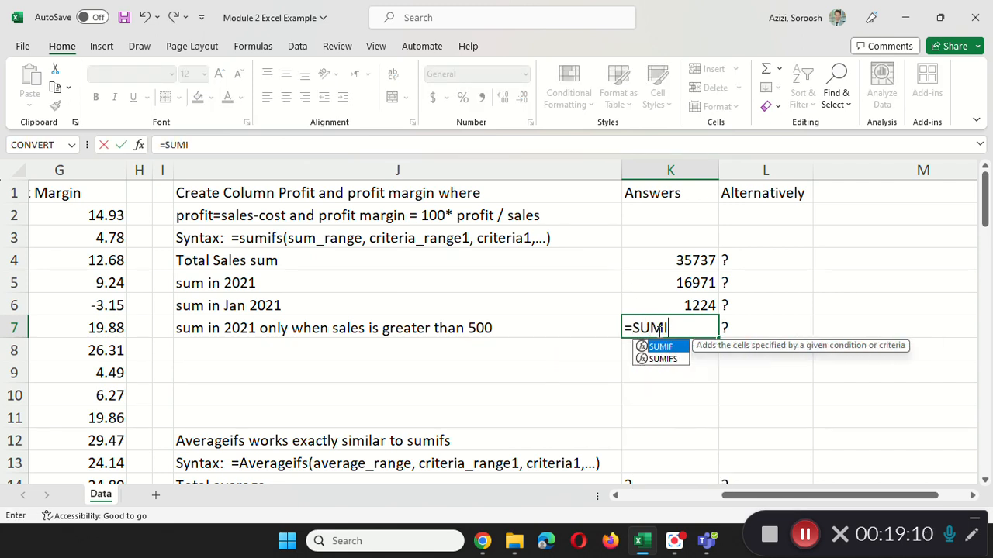
pyautogui.write('FS(')
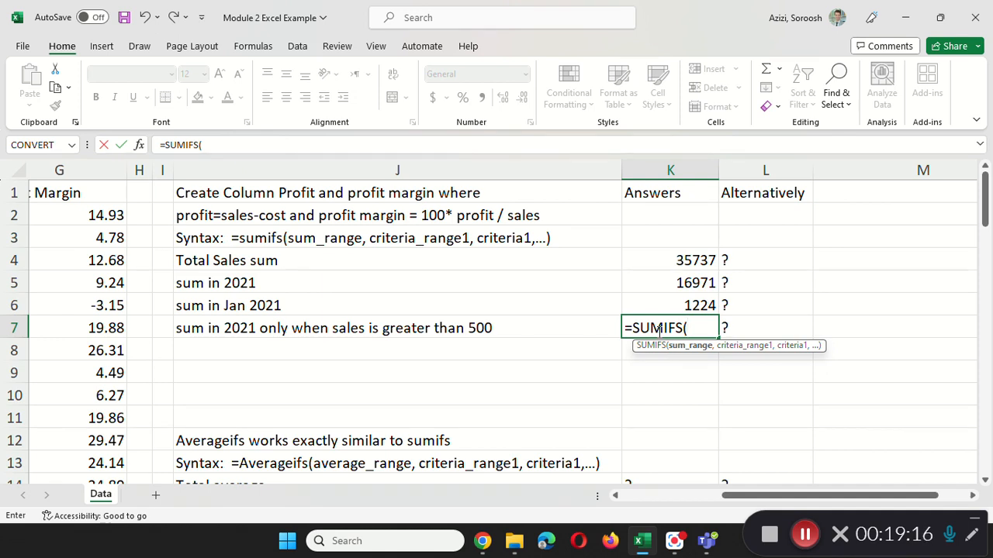
pyautogui.write('D2:D73,')
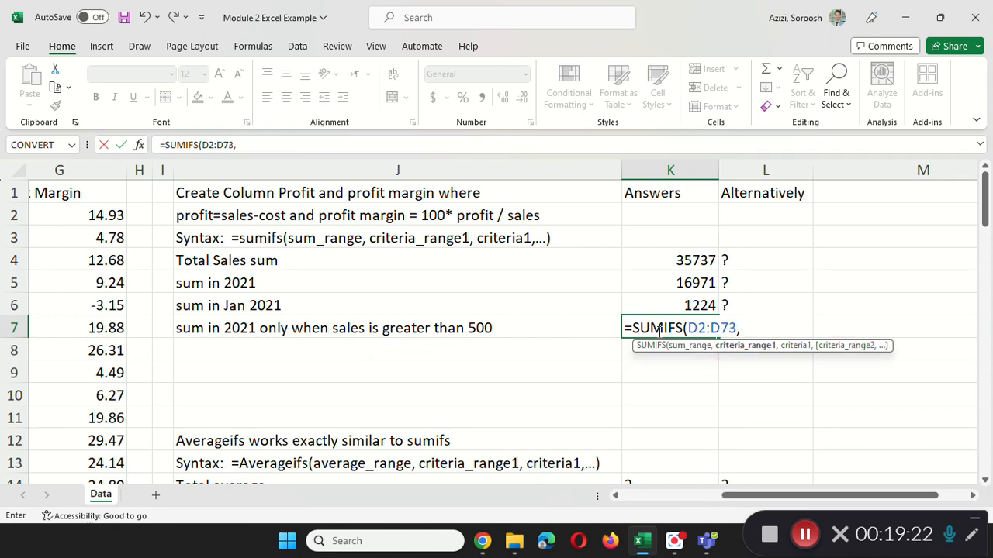
pyautogui.write(' A')
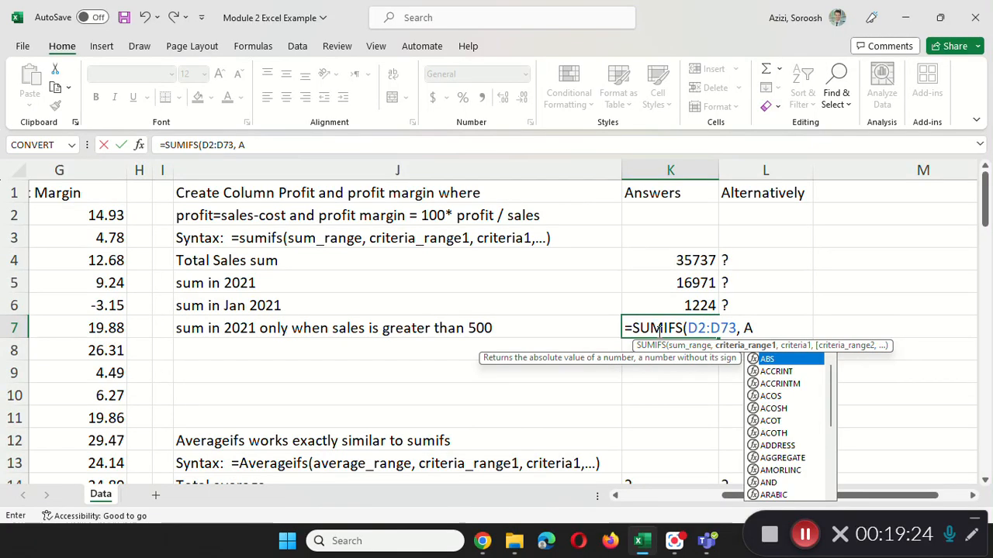
pyautogui.write('2:A73,')
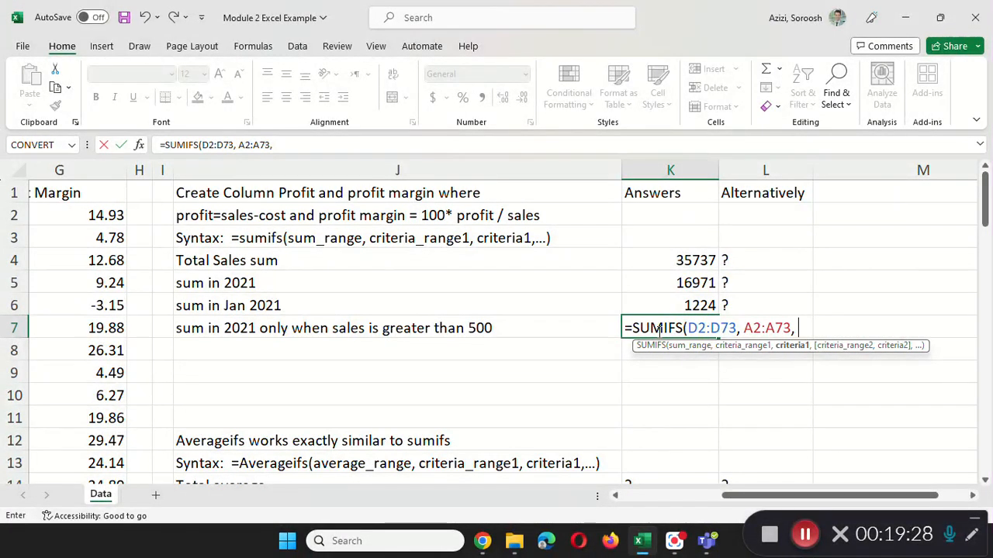
pyautogui.write(' 2021,')
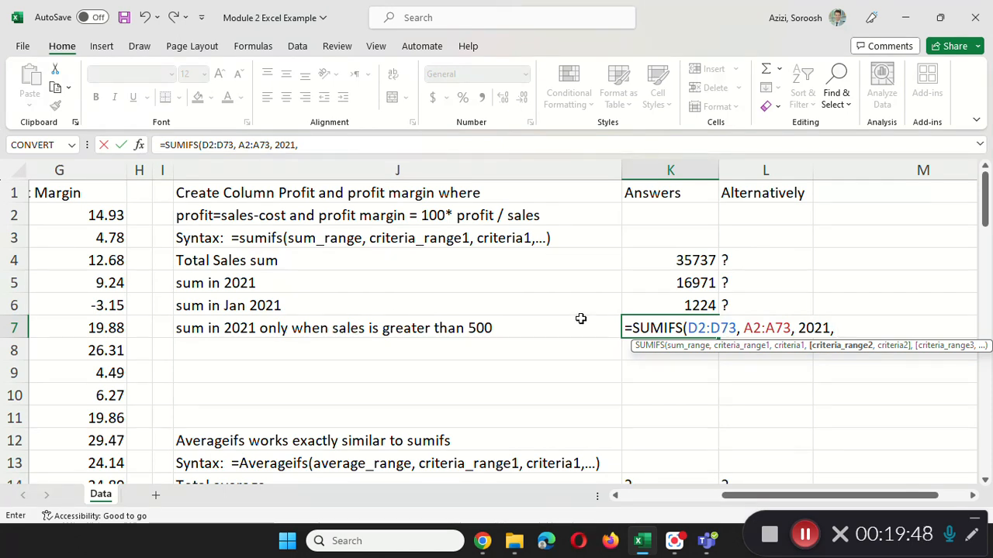
# Add D2:D73 as the second criteria range in the K7 formula with criterion >500, close the parenthesis and try to enter it
pyautogui.write('D2:D7')
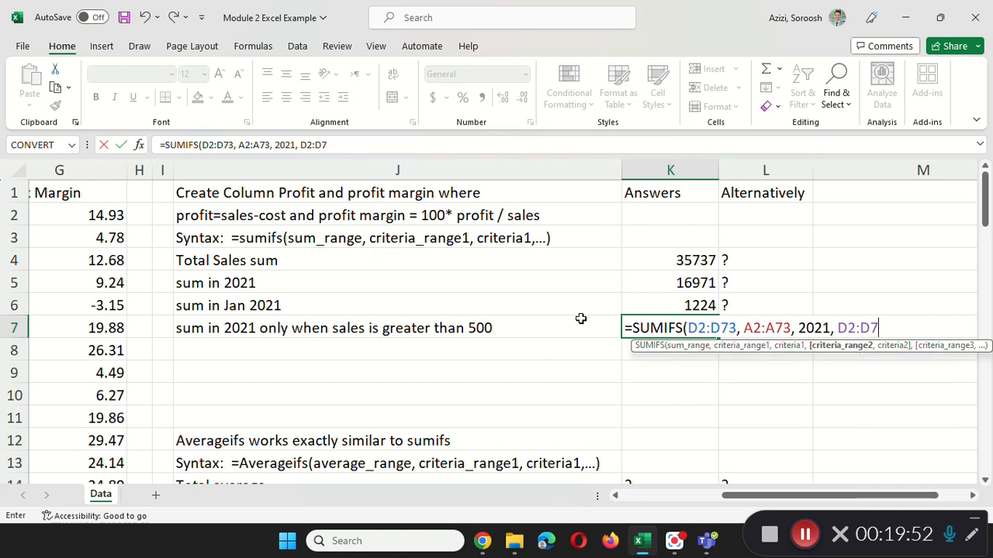
pyautogui.write('3')
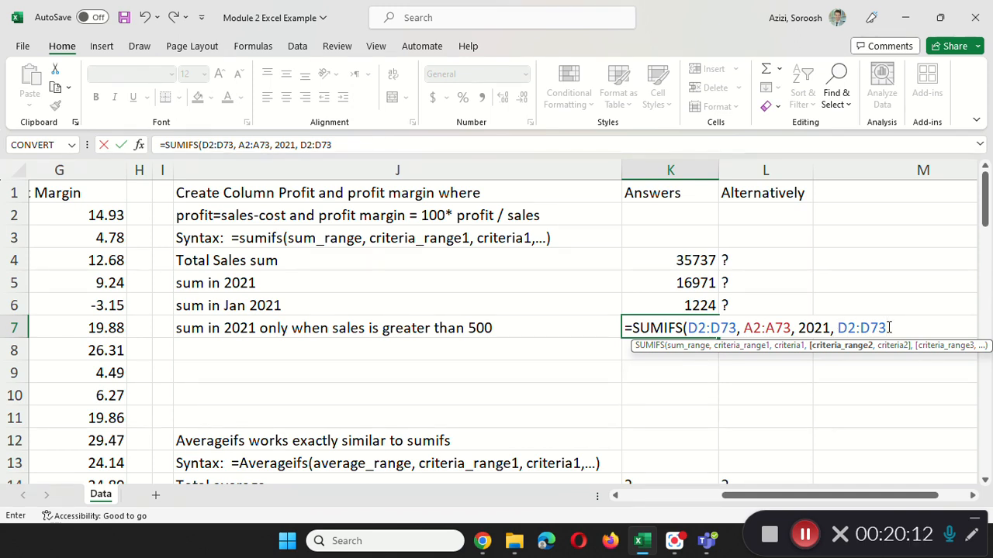
pyautogui.write(', >')
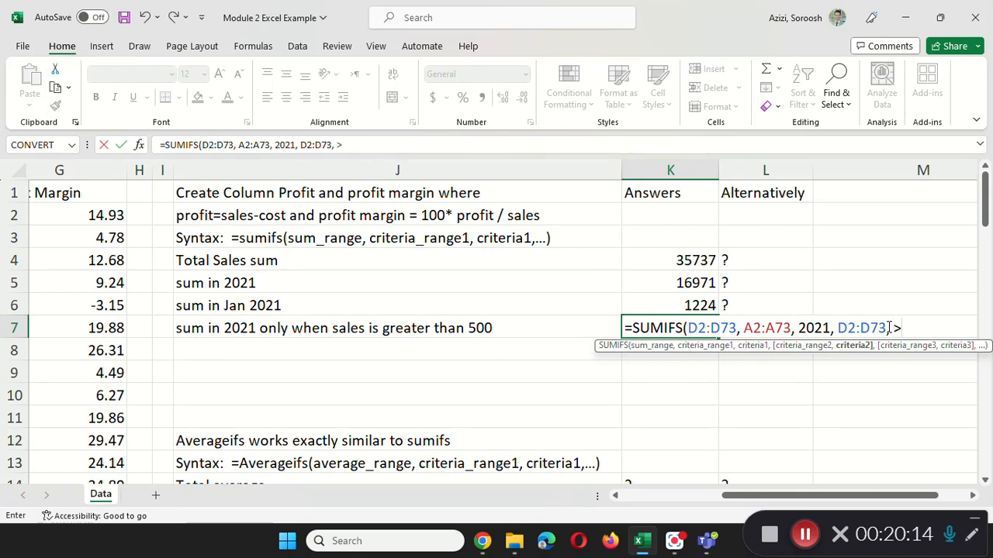
pyautogui.write('500)')
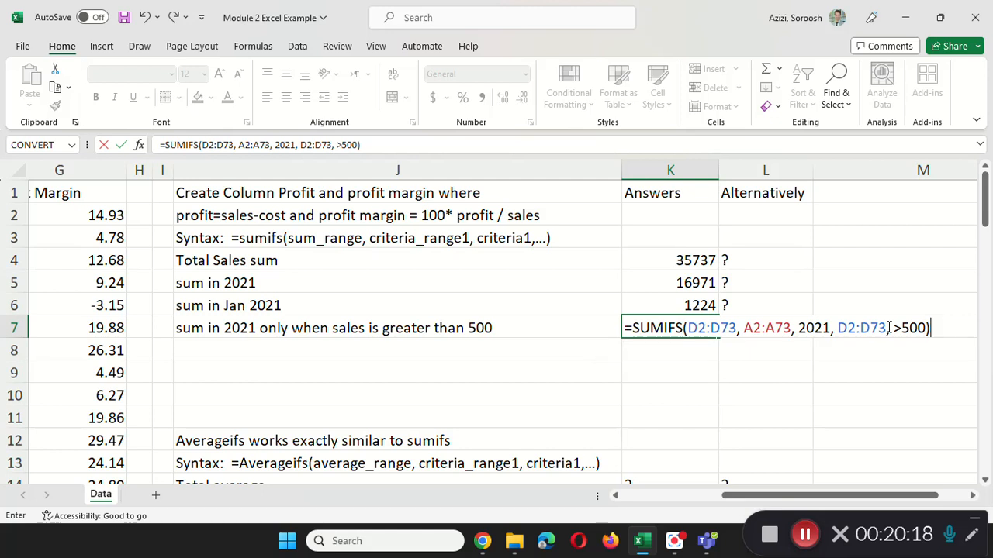
pyautogui.press('Return')
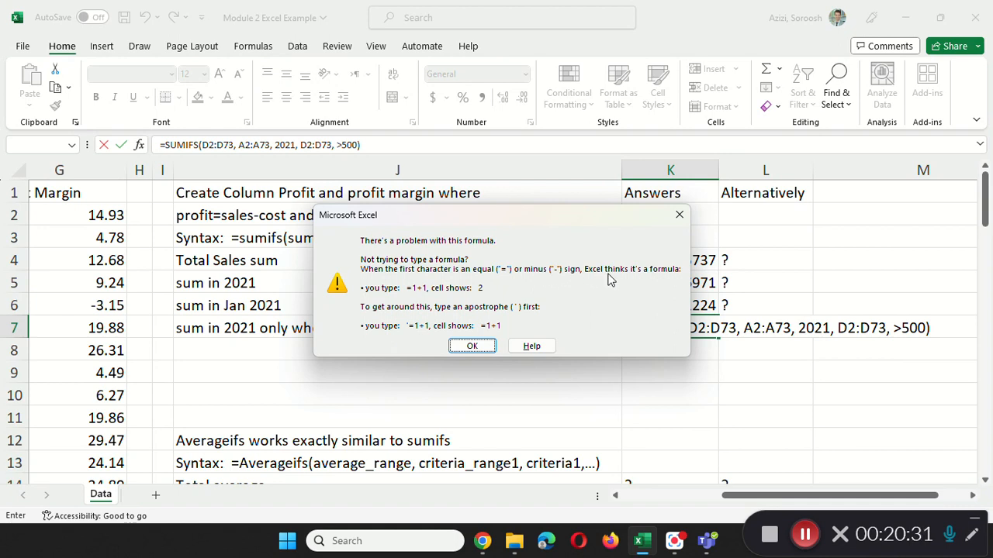
pyautogui.click(680, 215)
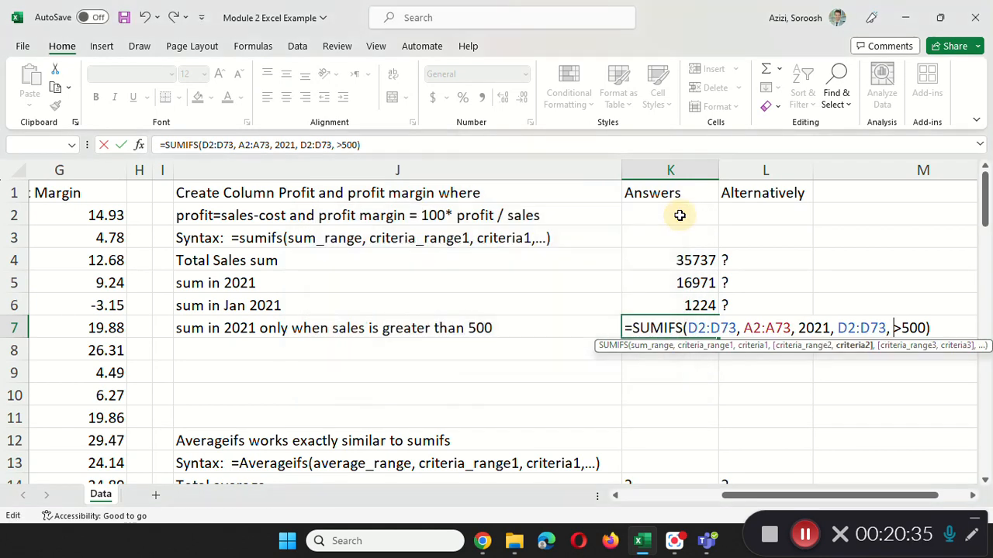
# Enclose the sales criterion in the K7 formula in double quotes as ">500", enter the formula and recheck it
pyautogui.write('"')
pyautogui.click(931, 327)
pyautogui.write('"')
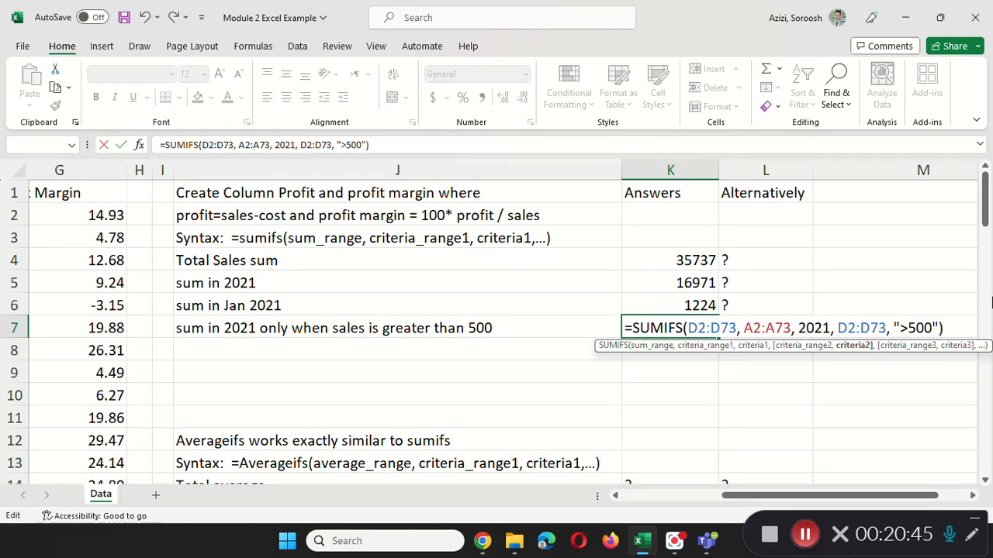
pyautogui.press('Return')
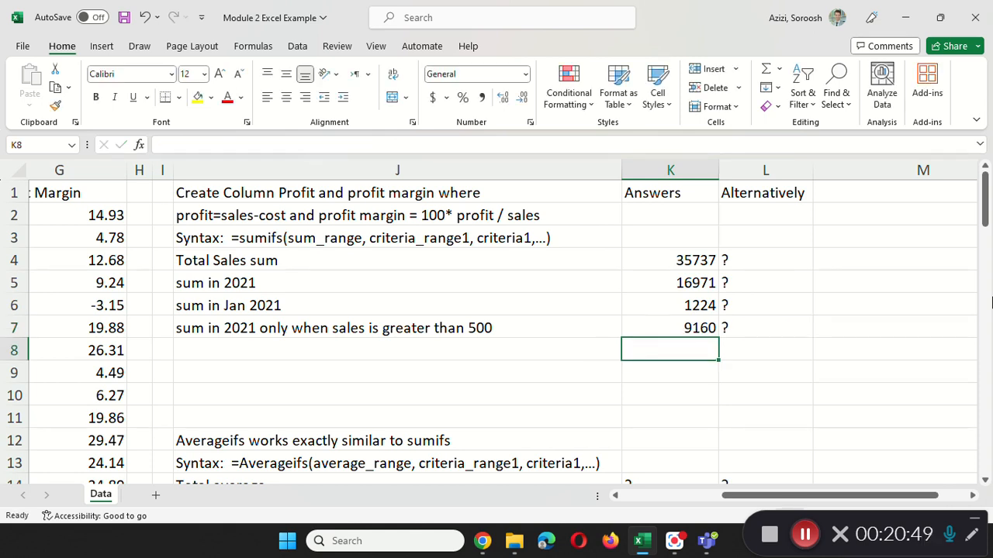
pyautogui.doubleClick(681, 324)
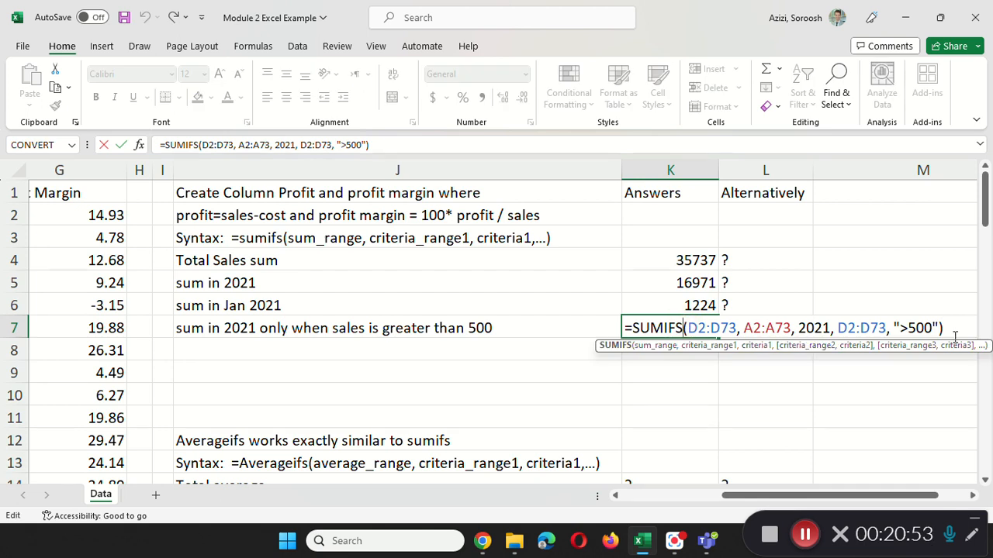
pyautogui.press('Return')
# Examine the AVERAGEIFS syntax and average questions in rows 12 to 21, and select their answer cells K14:K21
pyautogui.press('Down')
pyautogui.press('Down')
pyautogui.press('Down')
pyautogui.press('Down')
pyautogui.press('Down')
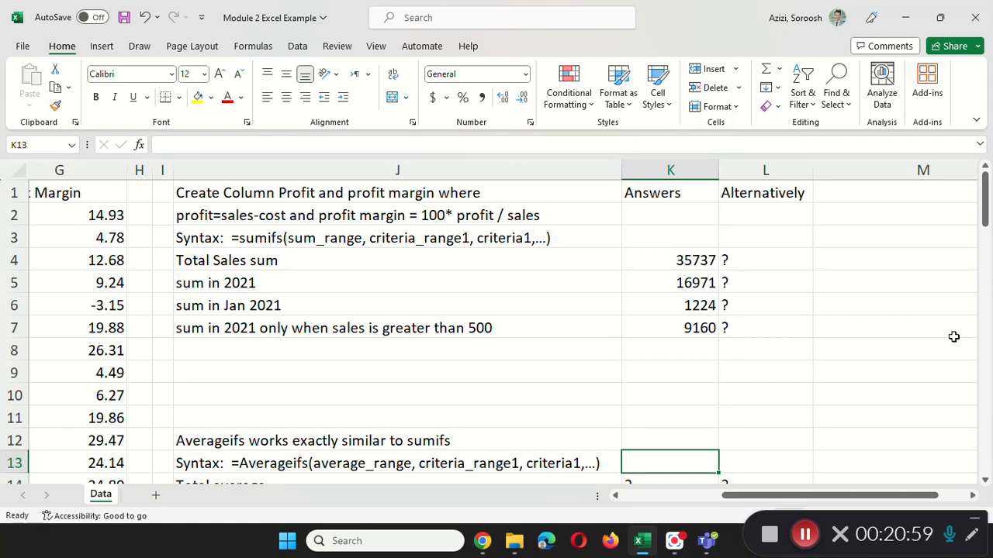
pyautogui.press('Down')
pyautogui.press('Down')
pyautogui.press('Down')
pyautogui.press('Down')
pyautogui.press('Down')
pyautogui.press('Down')
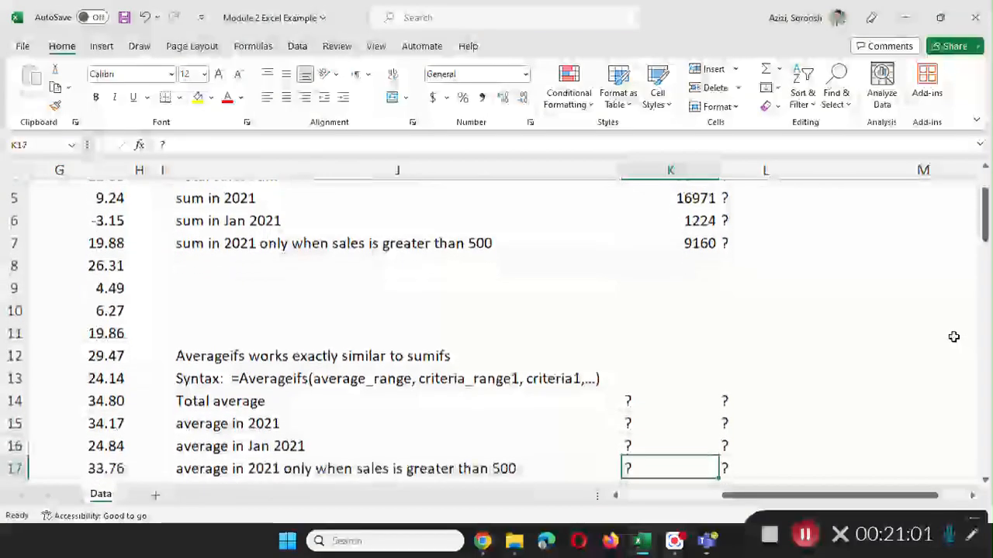
pyautogui.press('Down')
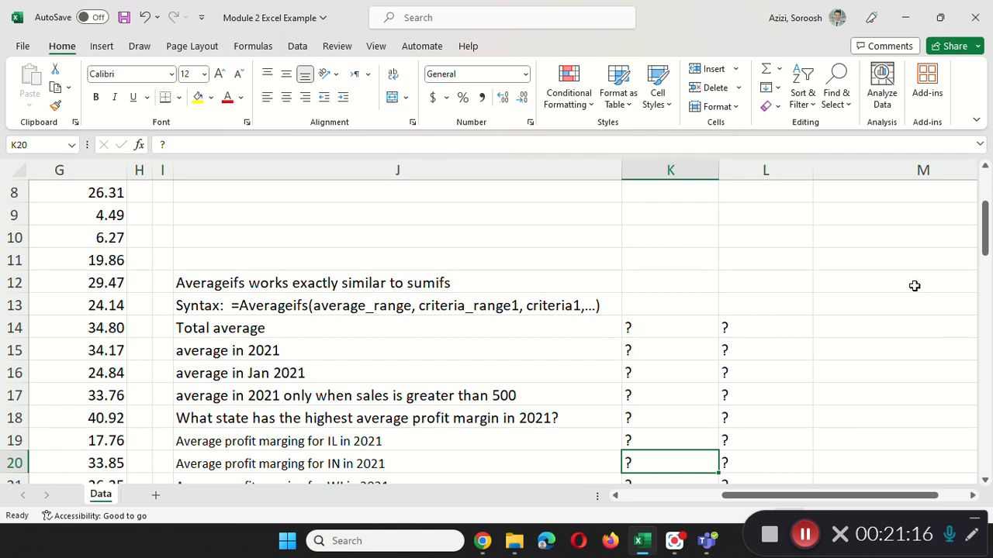
pyautogui.scroll(-1, 778, 351)
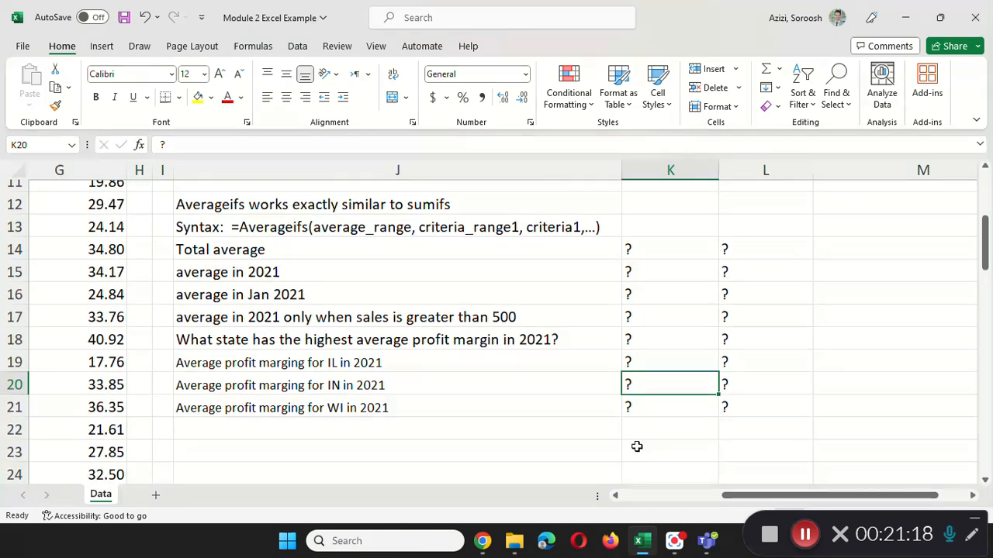
pyautogui.moveTo(657, 402); pyautogui.dragTo(637, 244)
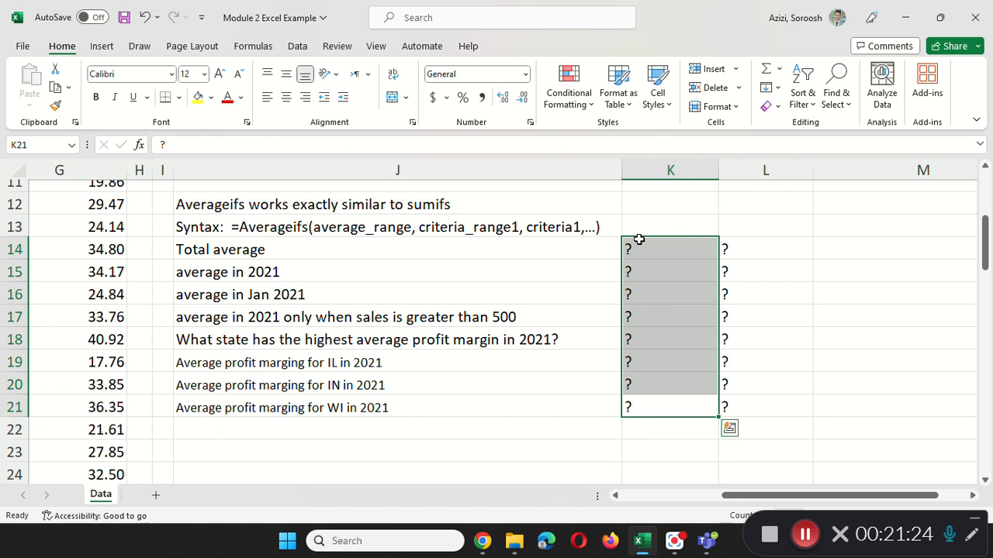
# Clear the question-mark placeholders from the average answer cells K14:K21
pyautogui.press('Delete')
pyautogui.click(640, 247)
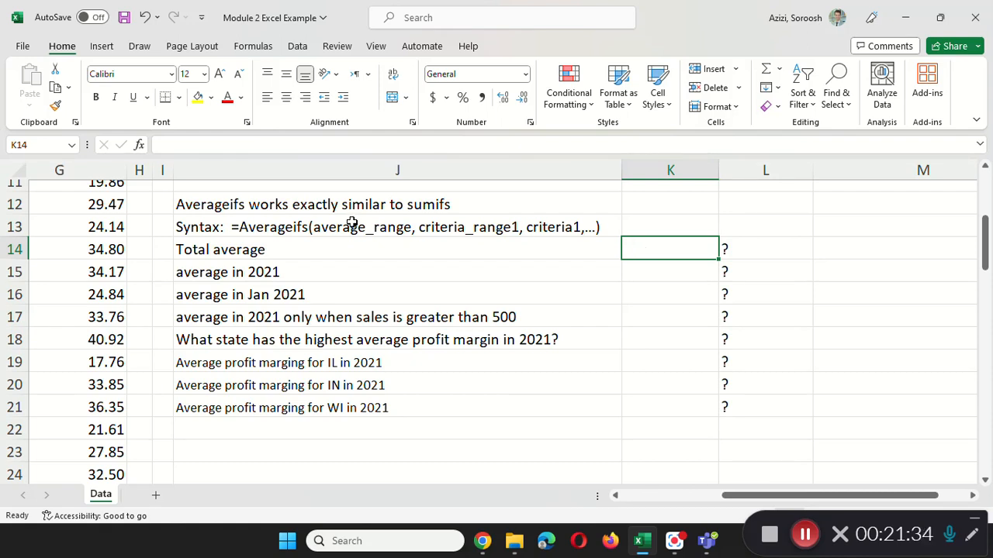
pyautogui.click(214, 250)
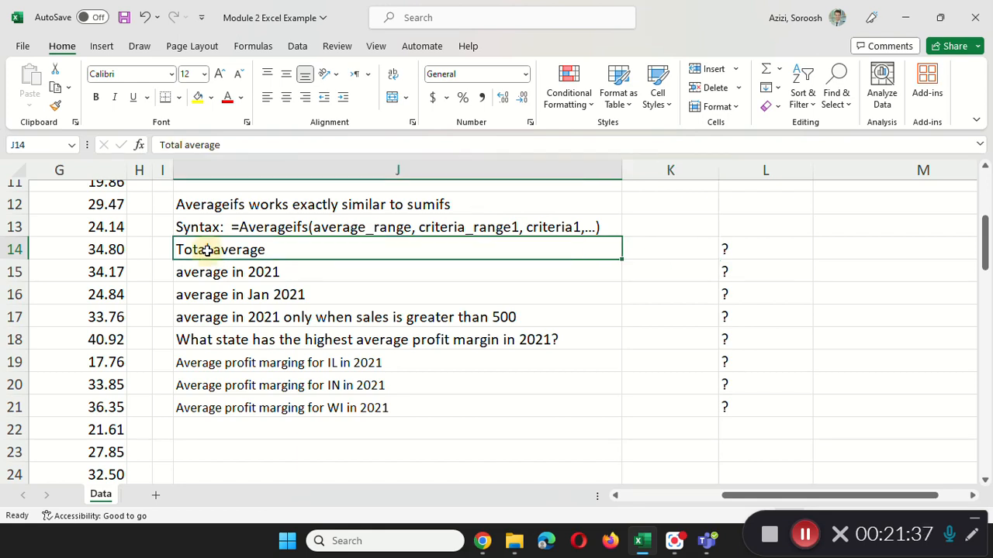
# Enter an AVERAGE formula over the sales range D2:D73 in K14 for the total average
pyautogui.click(639, 246)
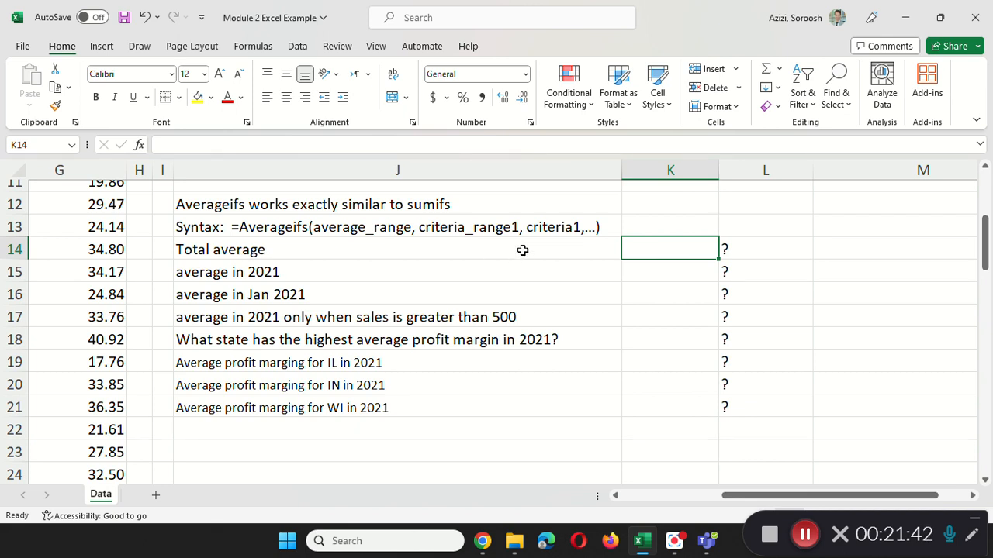
pyautogui.write('=')
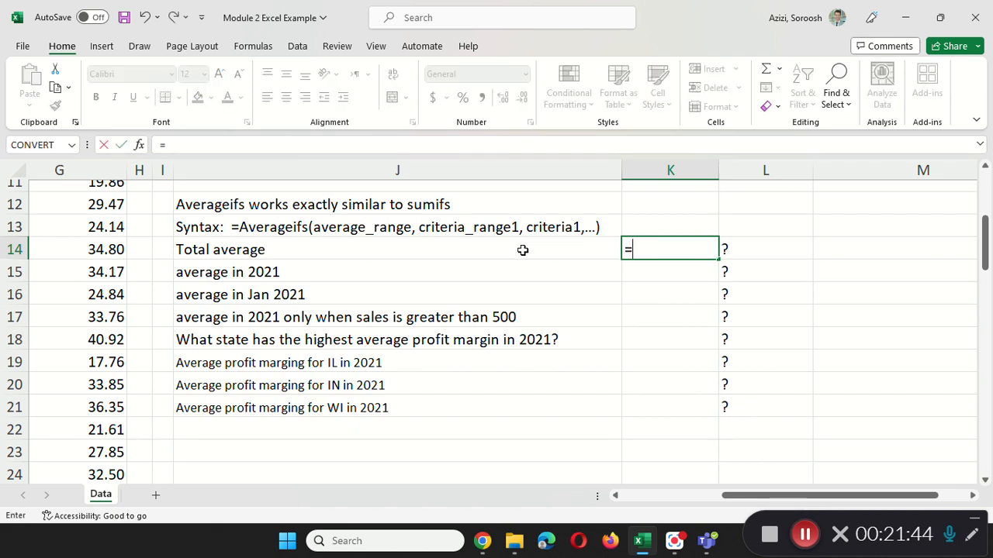
pyautogui.write('a')
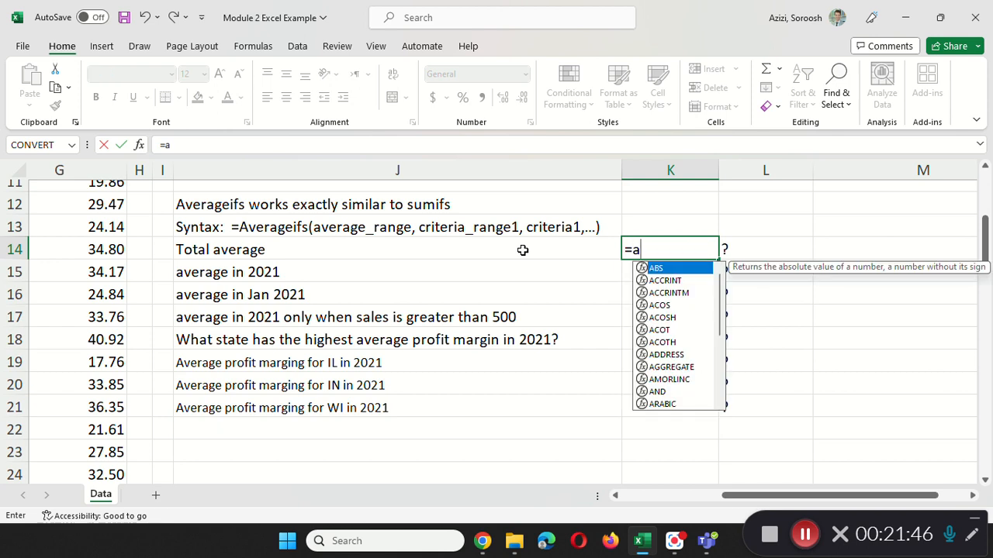
pyautogui.write('verage')
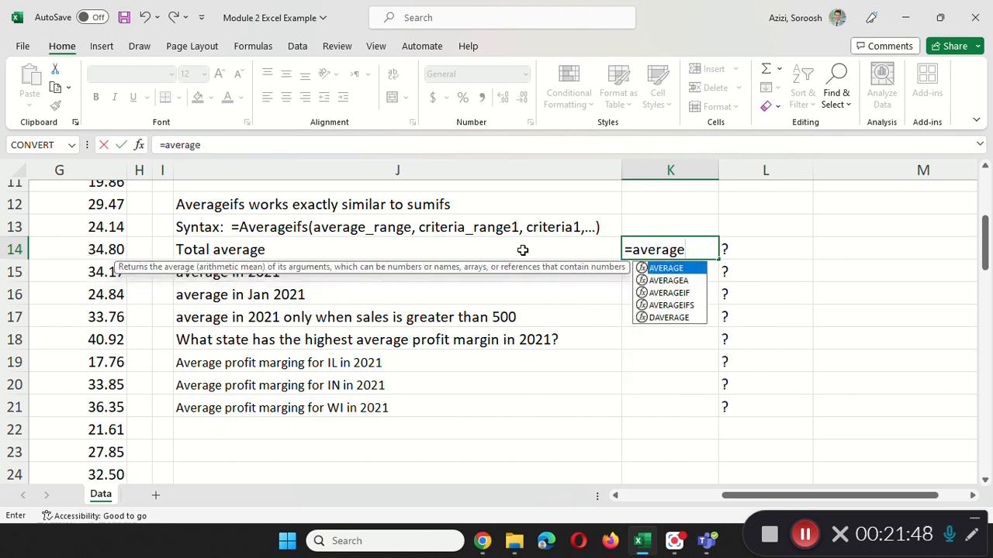
pyautogui.write('(')
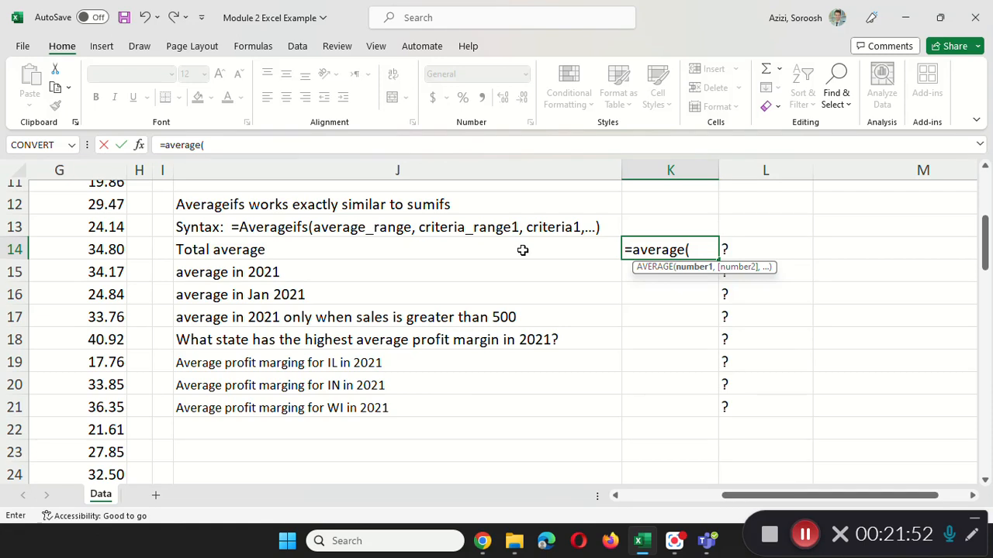
pyautogui.write('D2:D73')
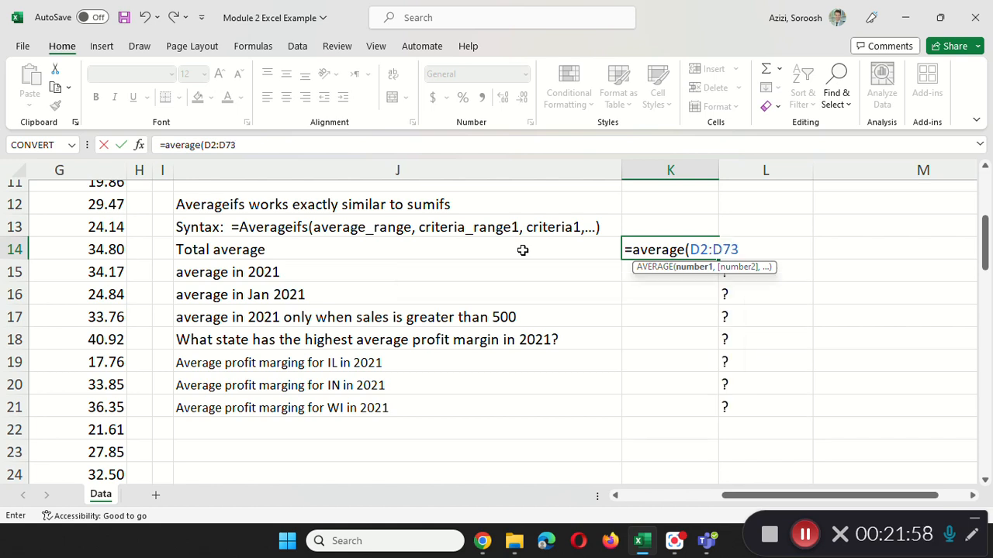
pyautogui.write(')')
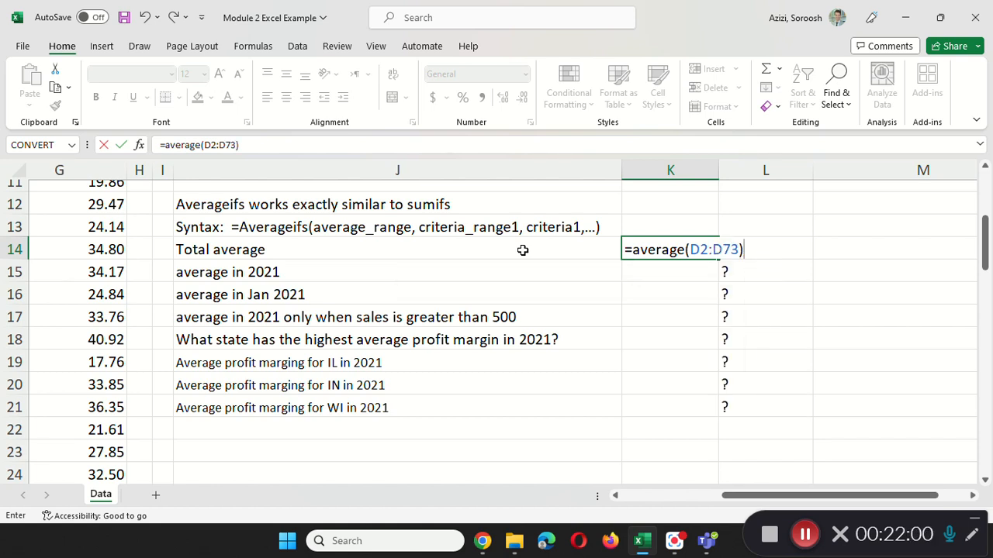
pyautogui.press('Return')
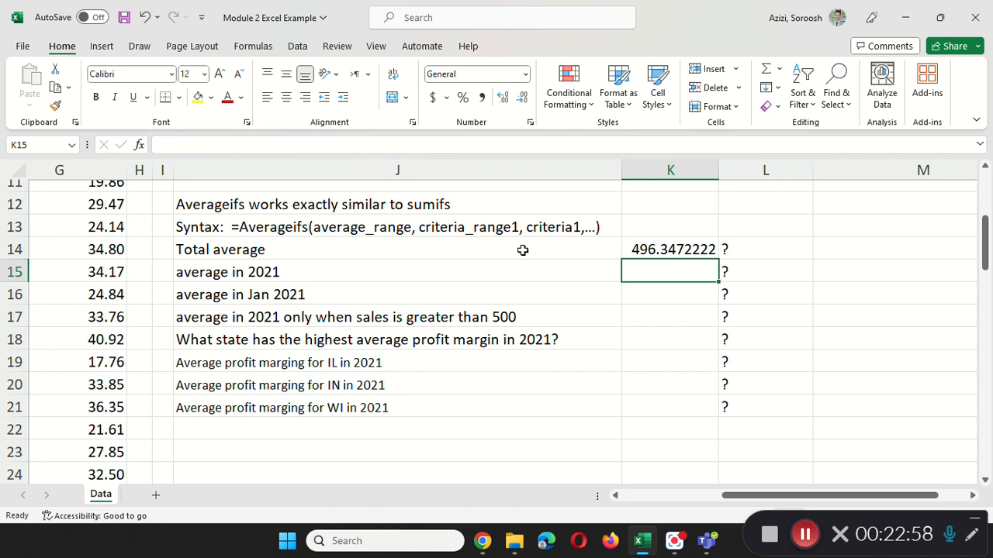
# Enter an AVERAGEIFS formula in K15 with average range D2:D73, criteria range A2:A73 and criterion 2021
pyautogui.write('=')
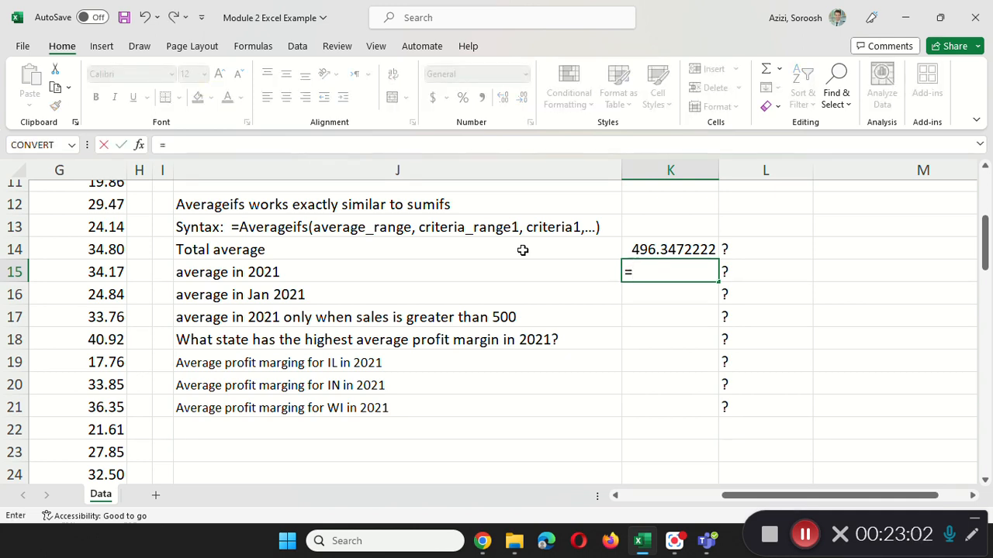
pyautogui.write('avera')
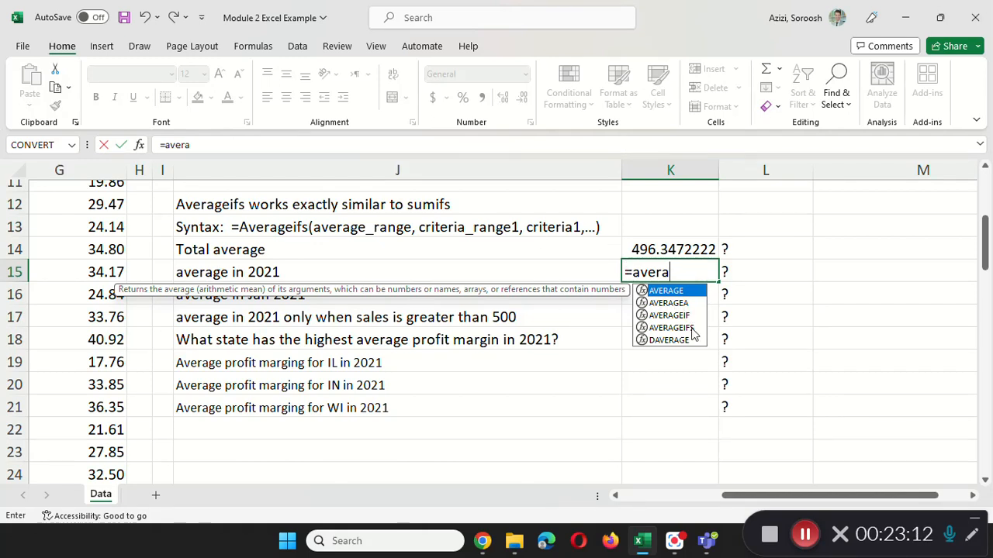
pyautogui.doubleClick(690, 328)
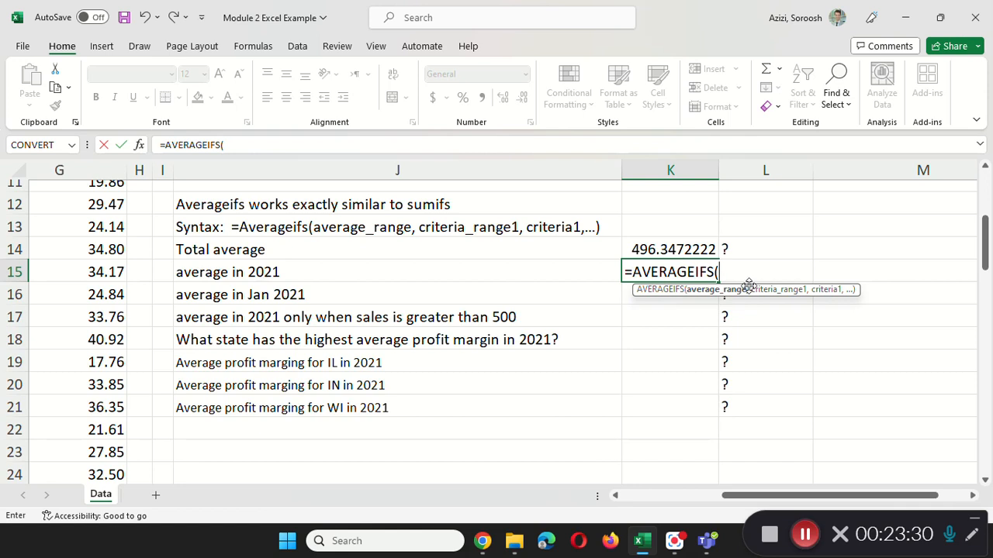
pyautogui.write('D')
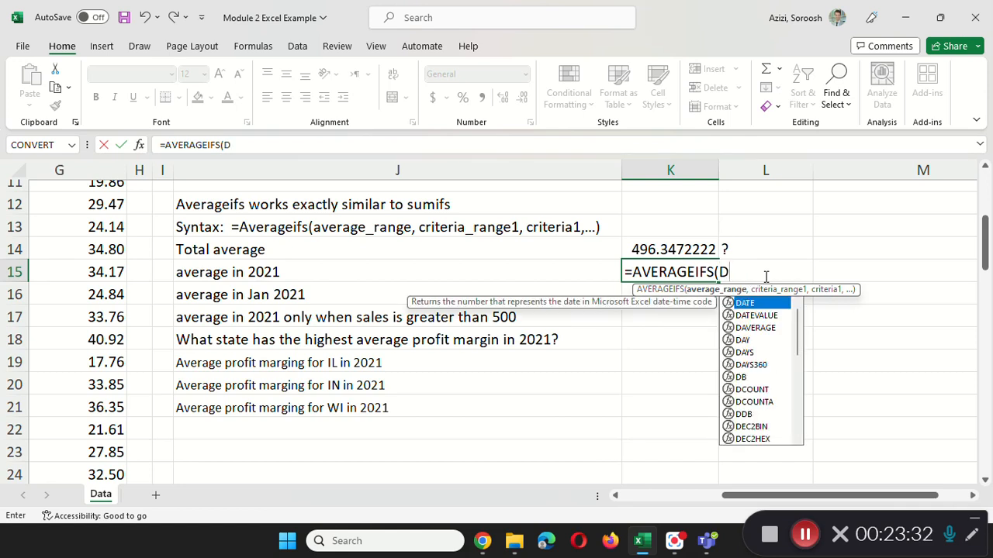
pyautogui.write('2:D73')
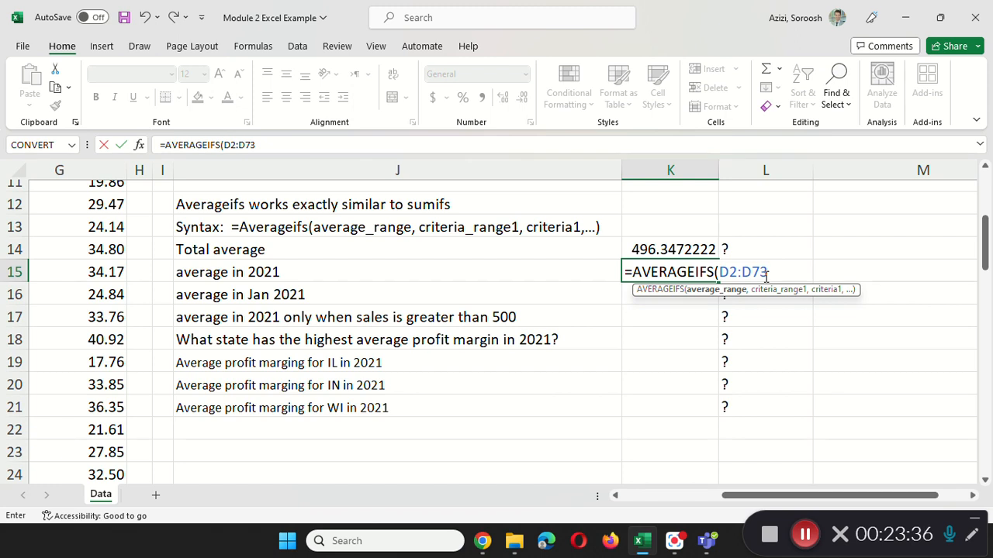
pyautogui.write(',')
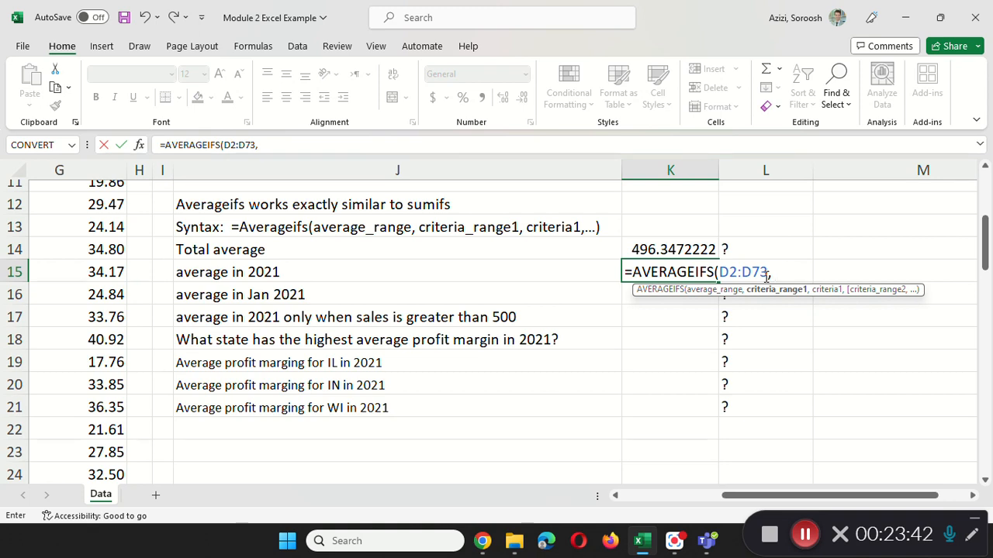
pyautogui.write('A2:A73,')
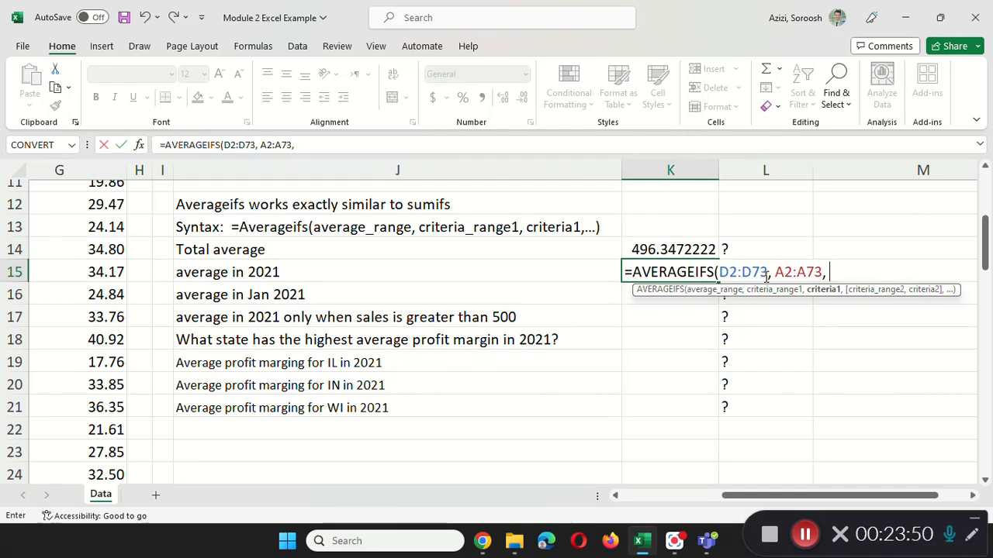
pyautogui.write('2021')
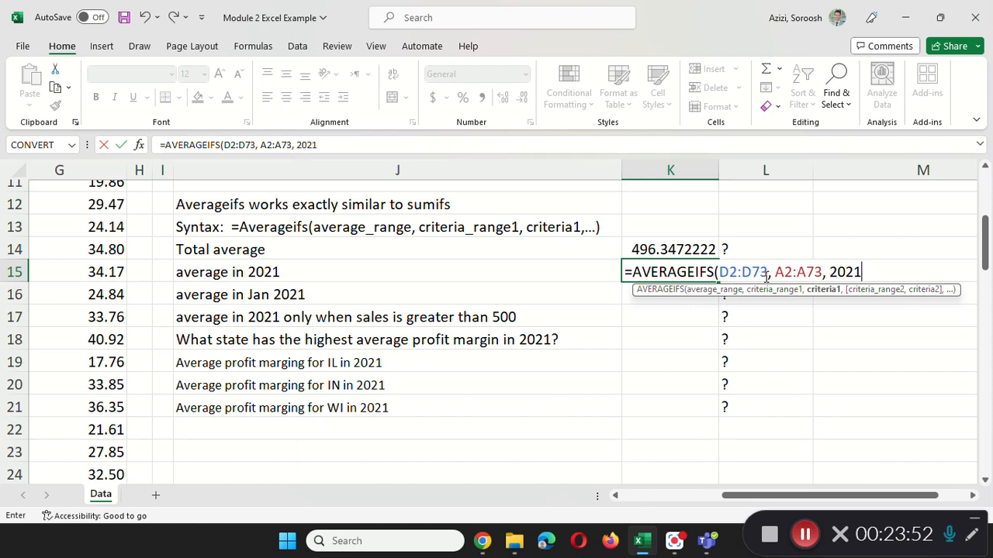
pyautogui.write(')')
pyautogui.press('Return')
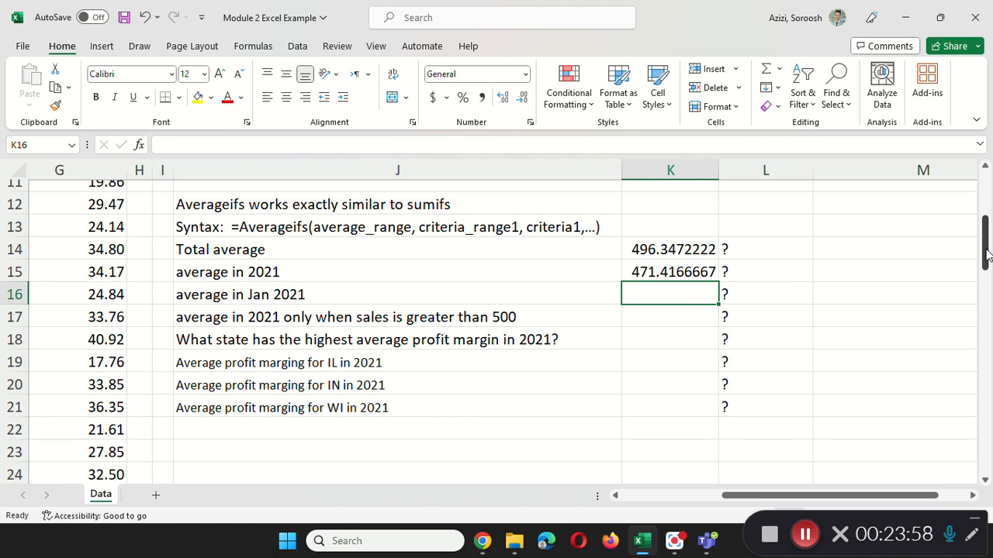
# Check the data table down to row 73 and fit the Profit Margin column's width to its contents
pyautogui.moveTo(986, 255); pyautogui.dragTo(988, 459)
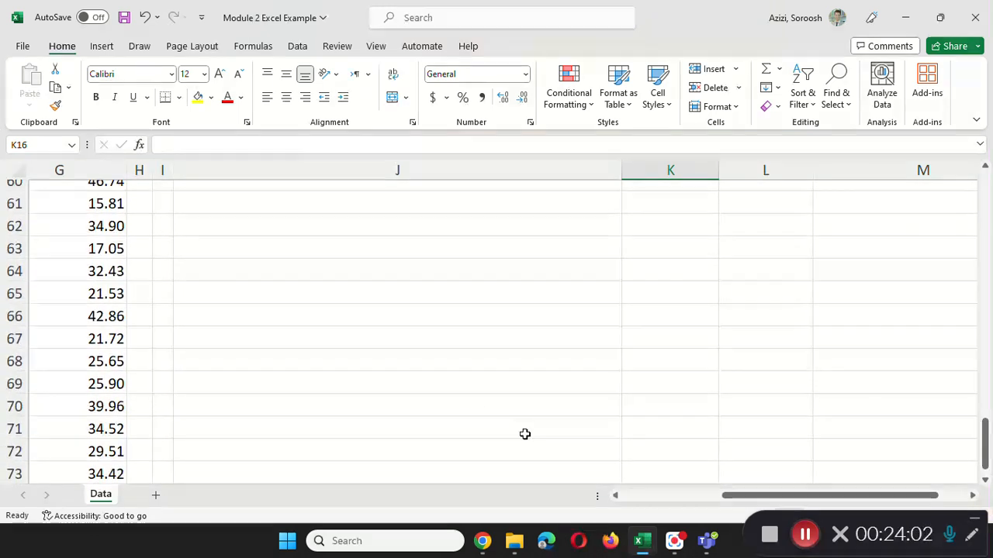
pyautogui.scroll(-2, 477, 412)
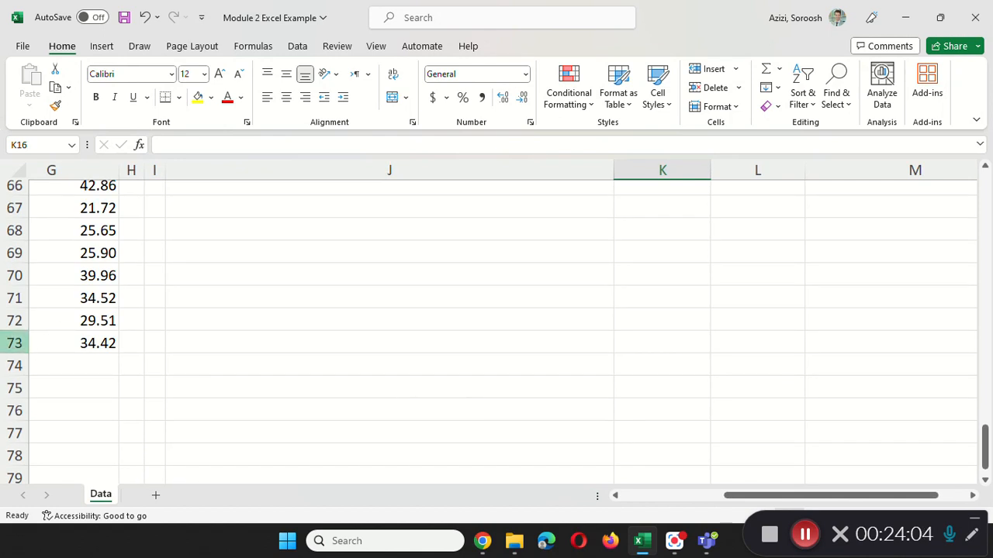
pyautogui.moveTo(739, 494); pyautogui.dragTo(358, 496)
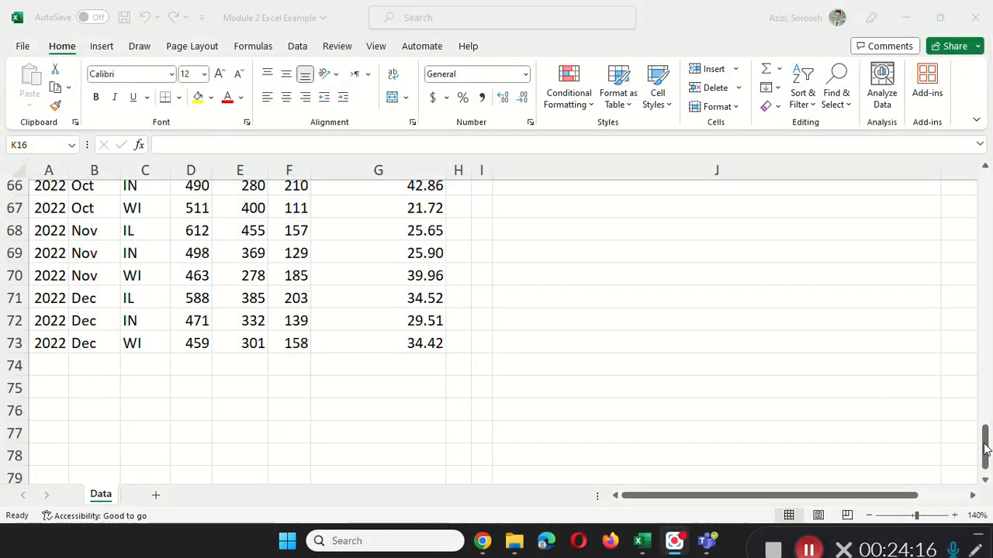
pyautogui.click(987, 182)
pyautogui.moveTo(988, 182); pyautogui.dragTo(987, 182)
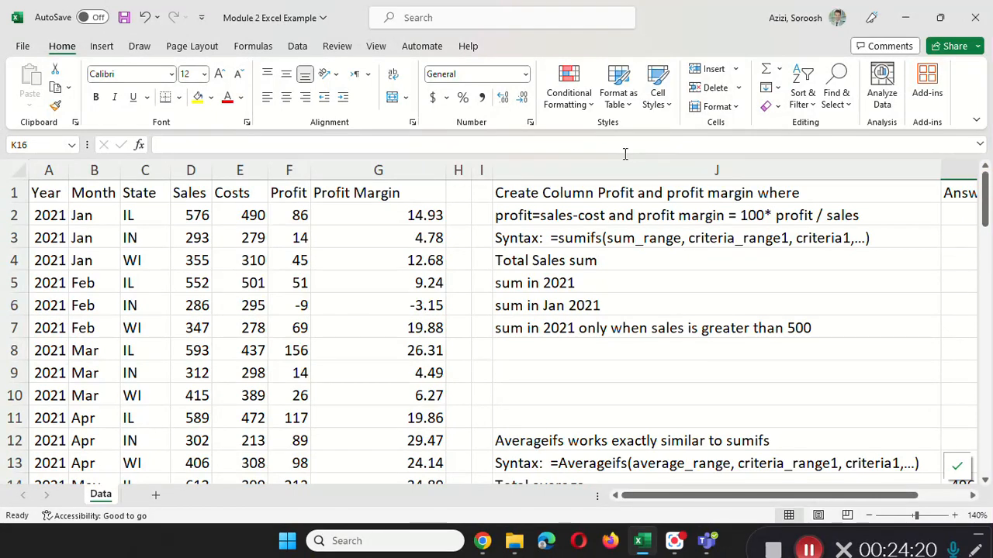
pyautogui.doubleClick(447, 170)
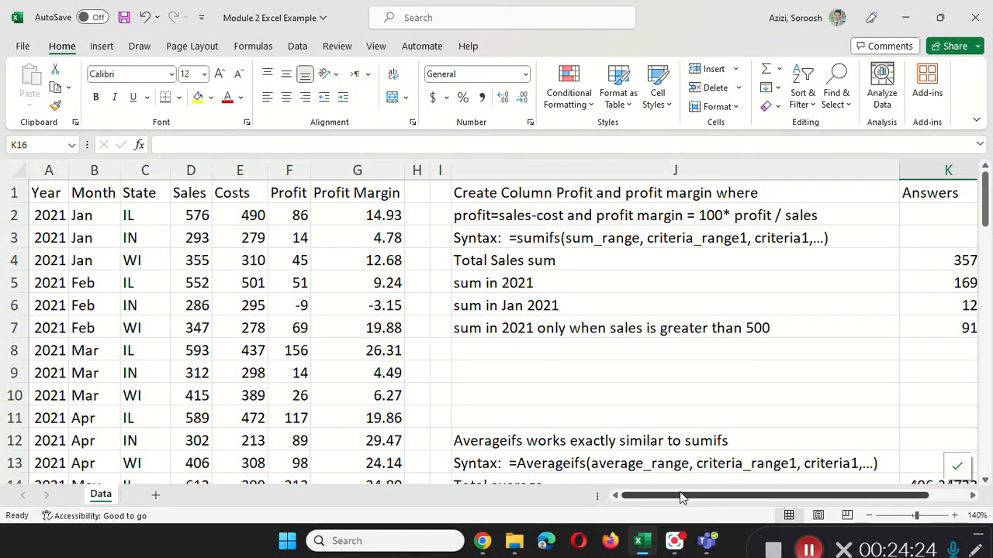
# Review the arguments of the Jan 2021 SUMIFS formula in K6 and close the cell without changing it
pyautogui.moveTo(680, 497); pyautogui.dragTo(720, 495)
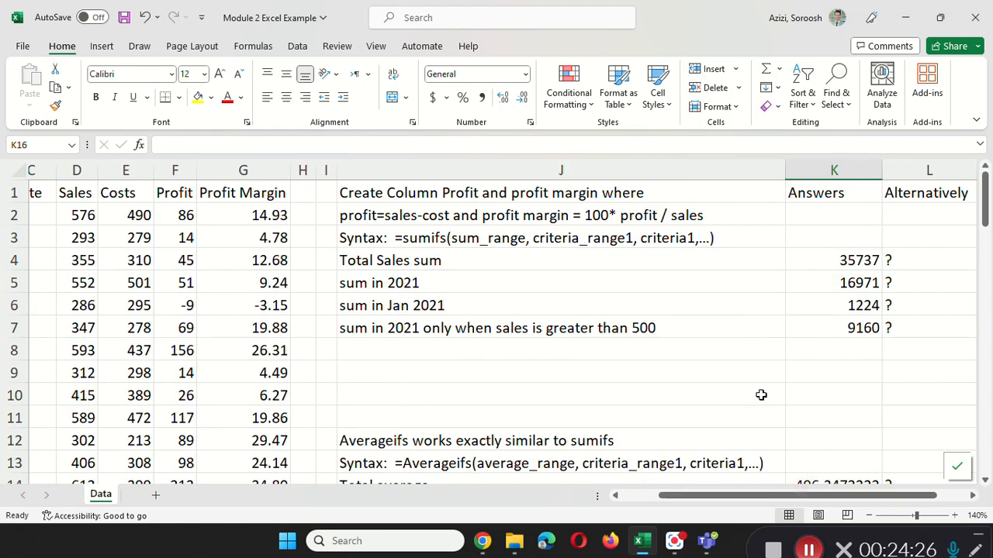
pyautogui.scroll(-3, 760, 395)
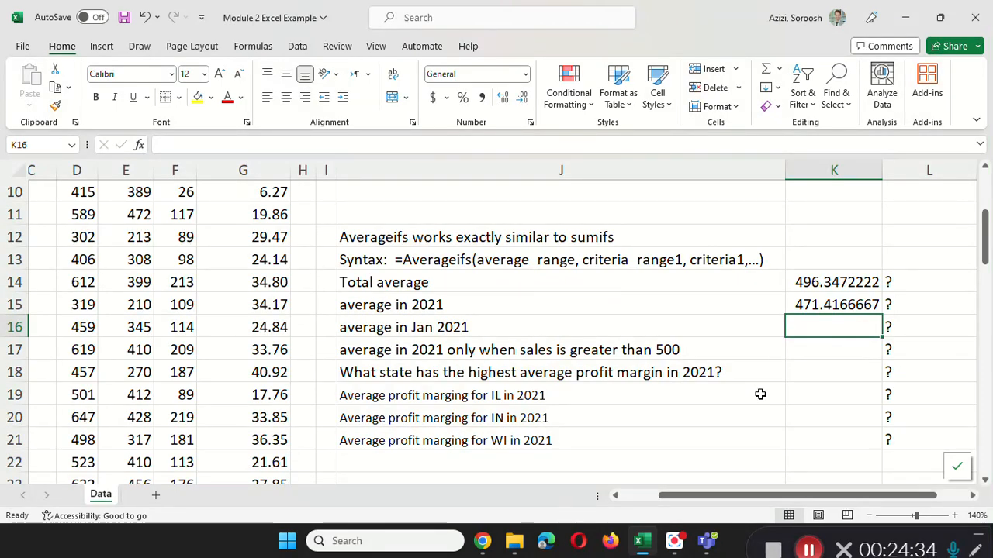
pyautogui.scroll(3, 751, 286)
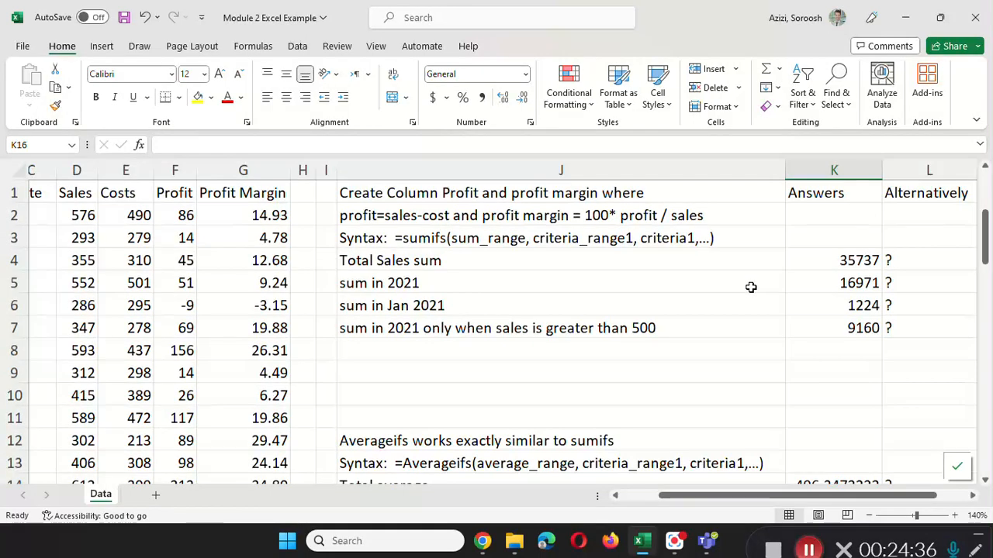
pyautogui.click(846, 306)
pyautogui.doubleClick(846, 306)
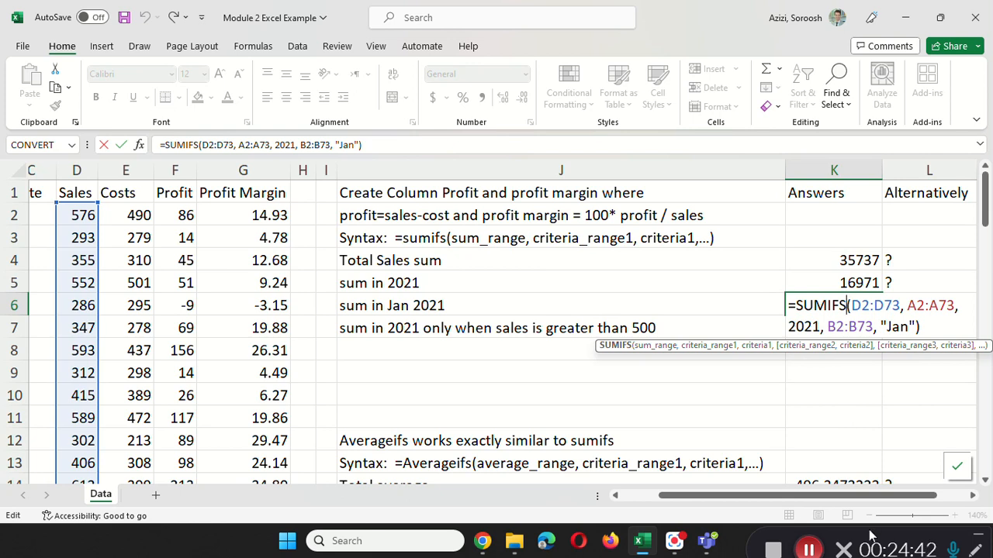
pyautogui.moveTo(840, 498); pyautogui.dragTo(871, 498)
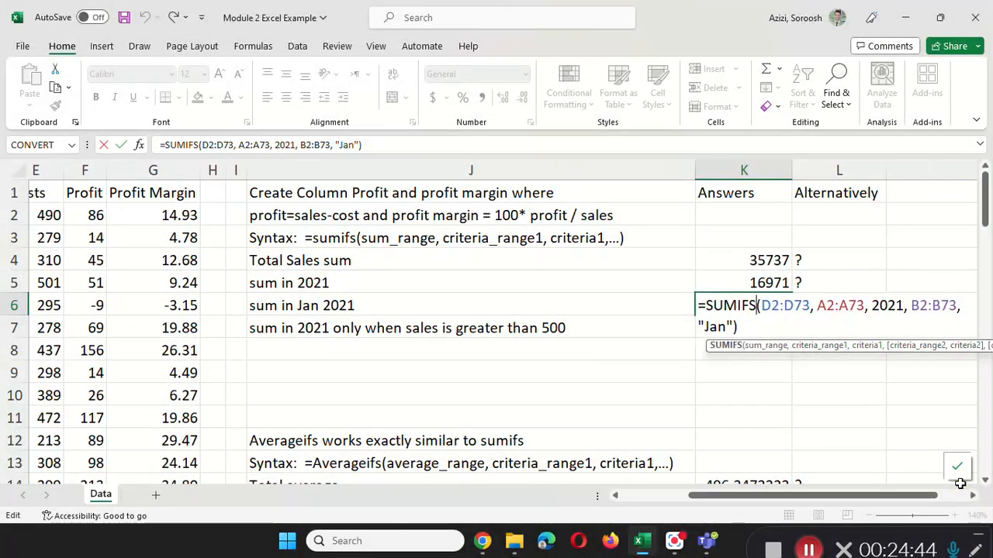
pyautogui.moveTo(966, 500); pyautogui.dragTo(957, 463)
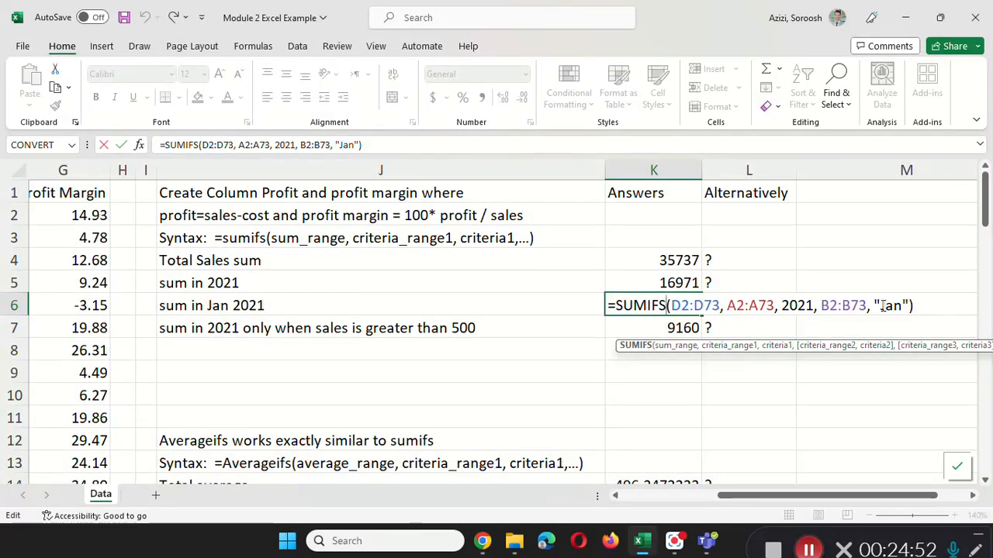
pyautogui.press('Return')
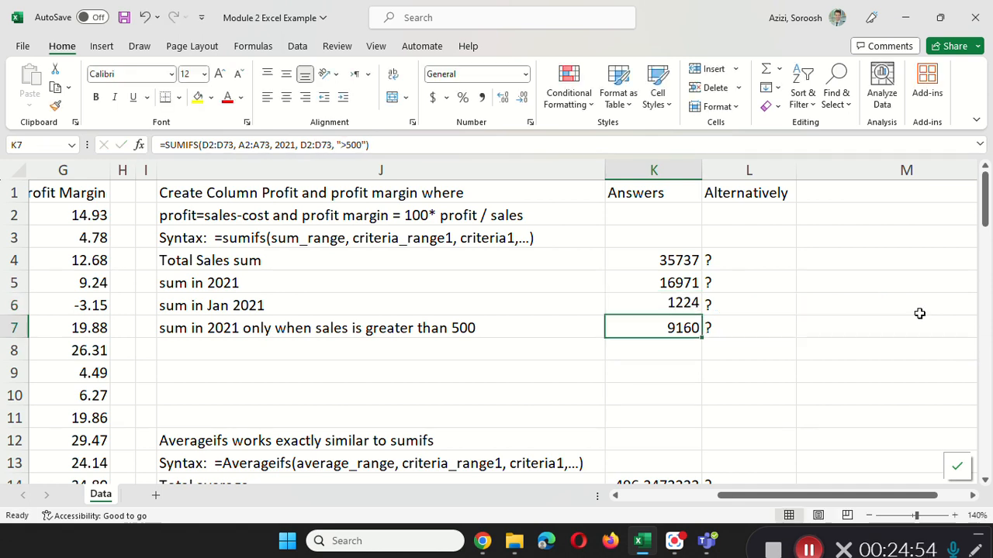
# Begin an AVERAGEIFS formula in K16 for the Jan 2021 average, with average range D2:D73, criteria range A2:A73 and criterion 2021
pyautogui.press('Down')
pyautogui.press('Down')
pyautogui.press('Down')
pyautogui.press('Down')
pyautogui.press('Down')
pyautogui.press('Down')
pyautogui.press('Down')
pyautogui.press('Down')
pyautogui.press('Down')
pyautogui.press('Down')
pyautogui.press('Down')
pyautogui.press('Down')
pyautogui.press('Down')
pyautogui.press('Down')
pyautogui.press('Down')
pyautogui.press('Down')
pyautogui.press('Down')
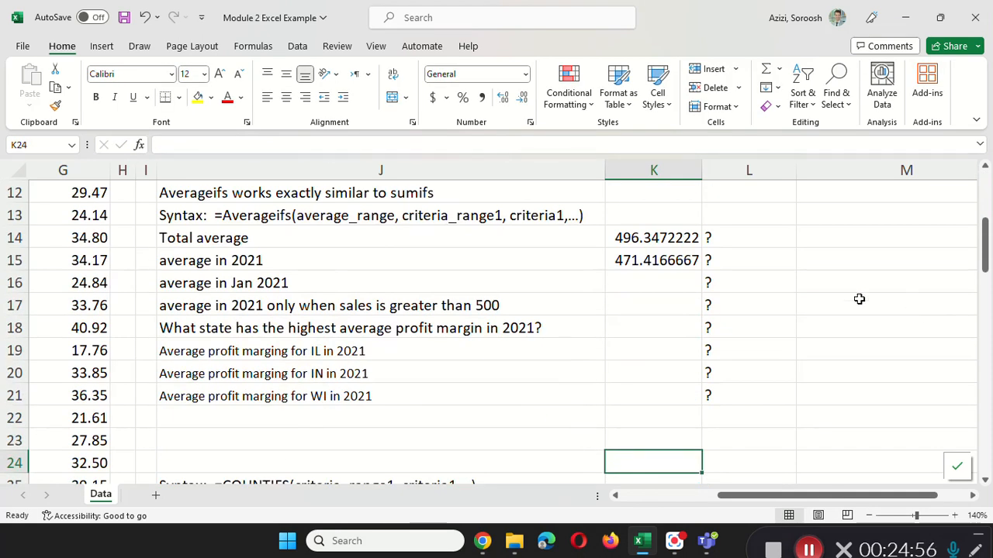
pyautogui.click(622, 283)
pyautogui.write('=')
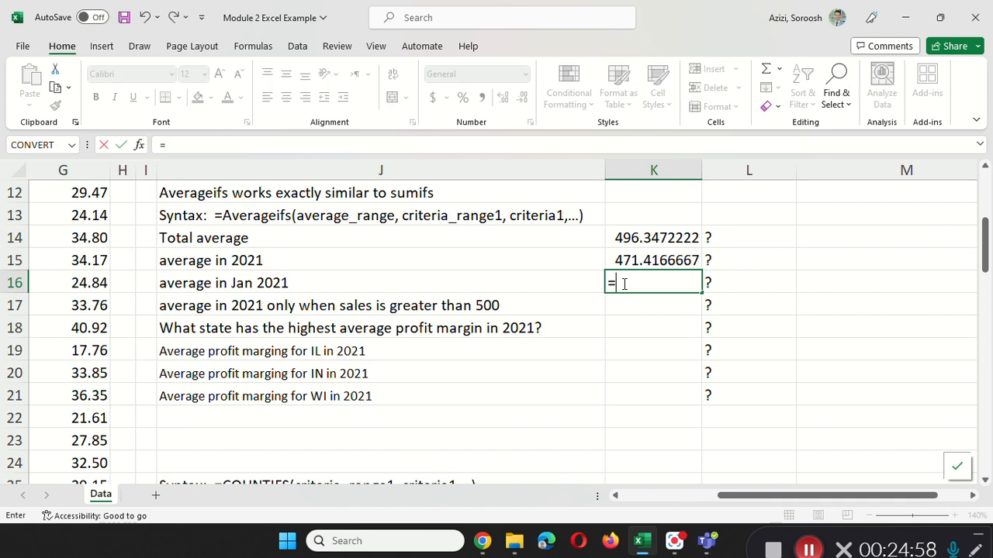
pyautogui.write('Average')
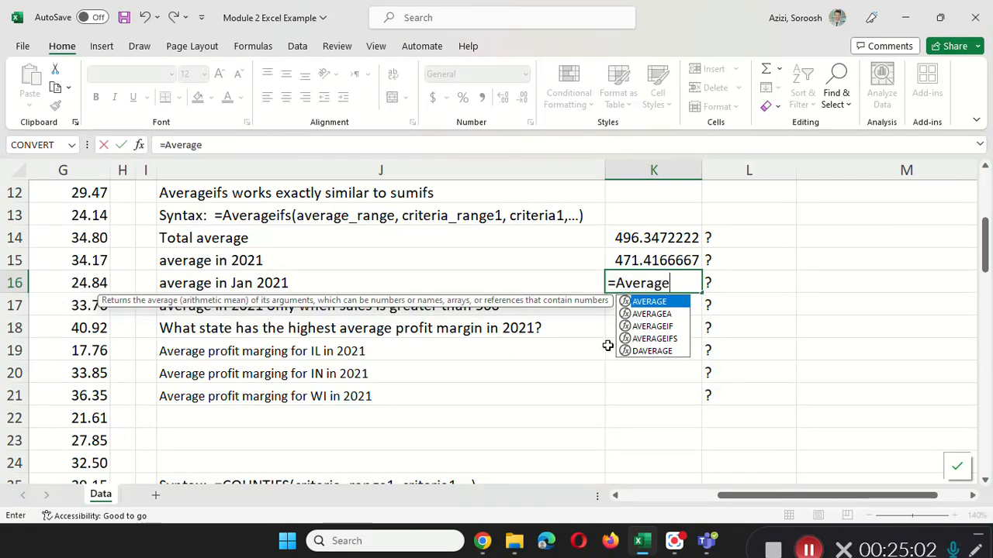
pyautogui.doubleClick(647, 339)
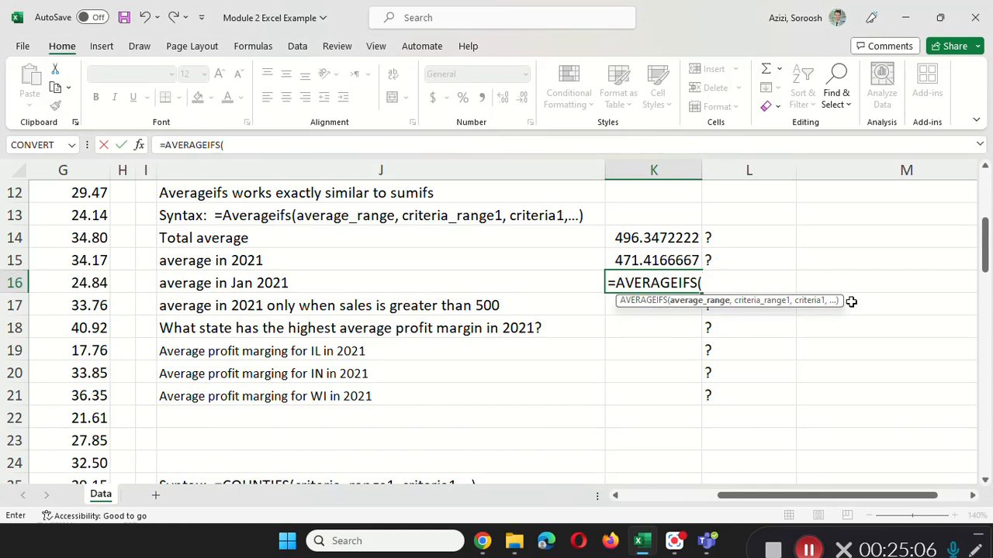
pyautogui.write('D2:')
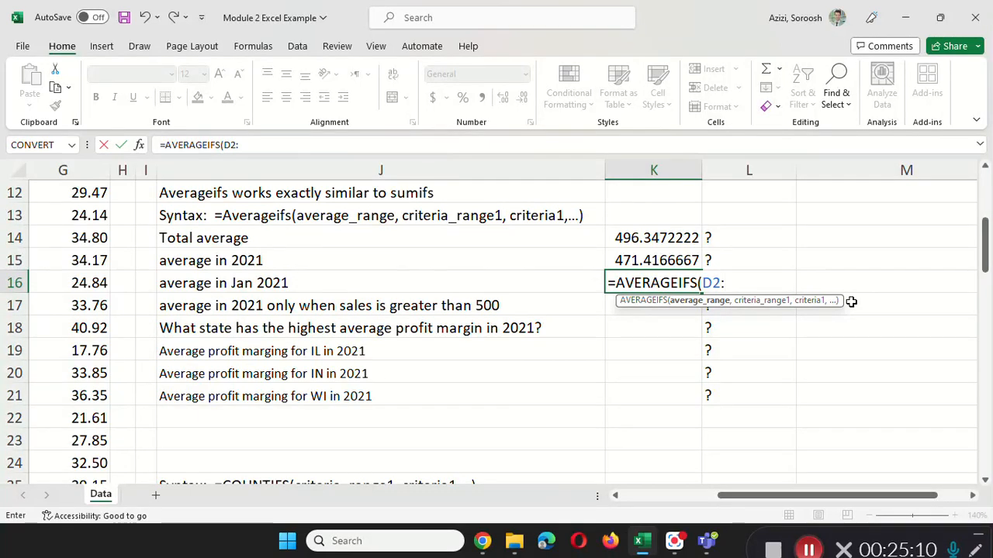
pyautogui.write('D73,')
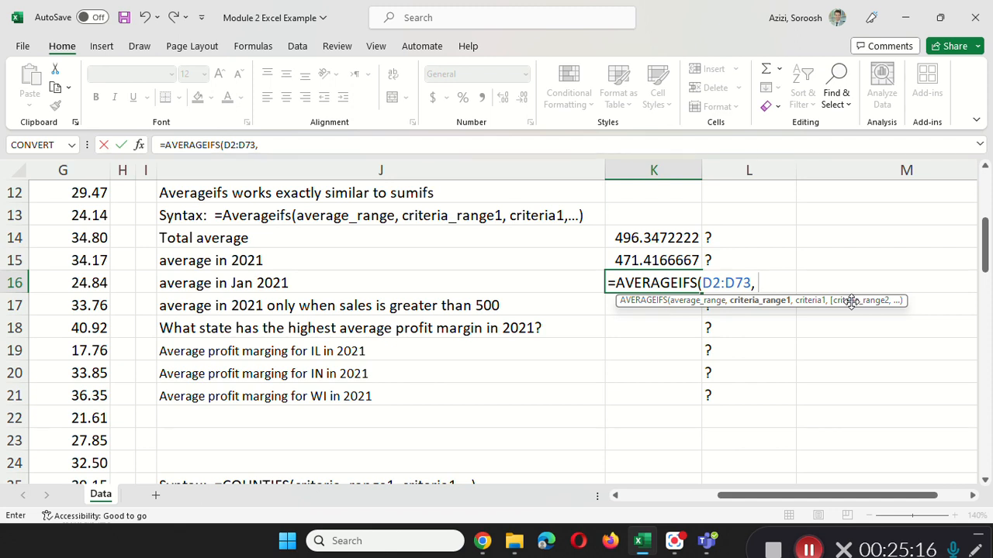
pyautogui.write('A')
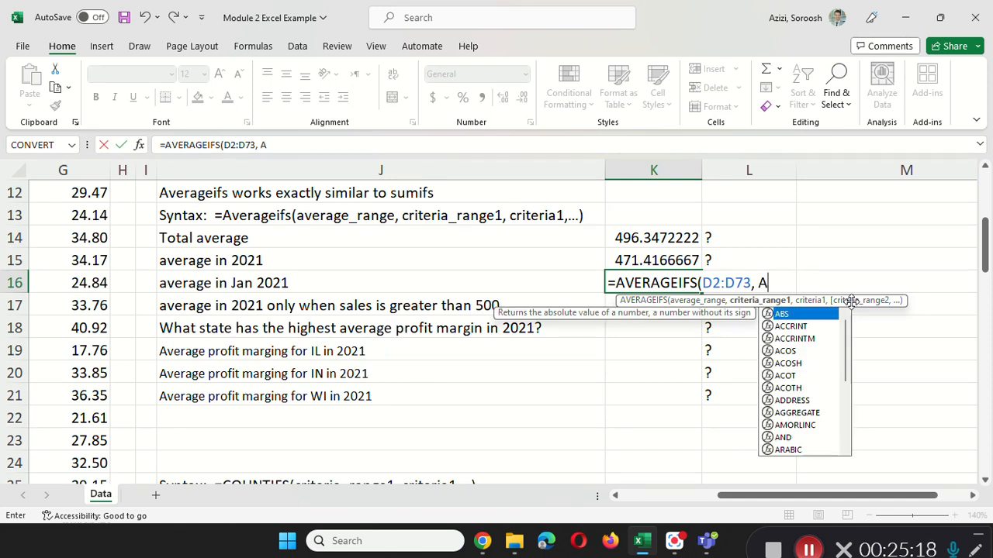
pyautogui.write('2:')
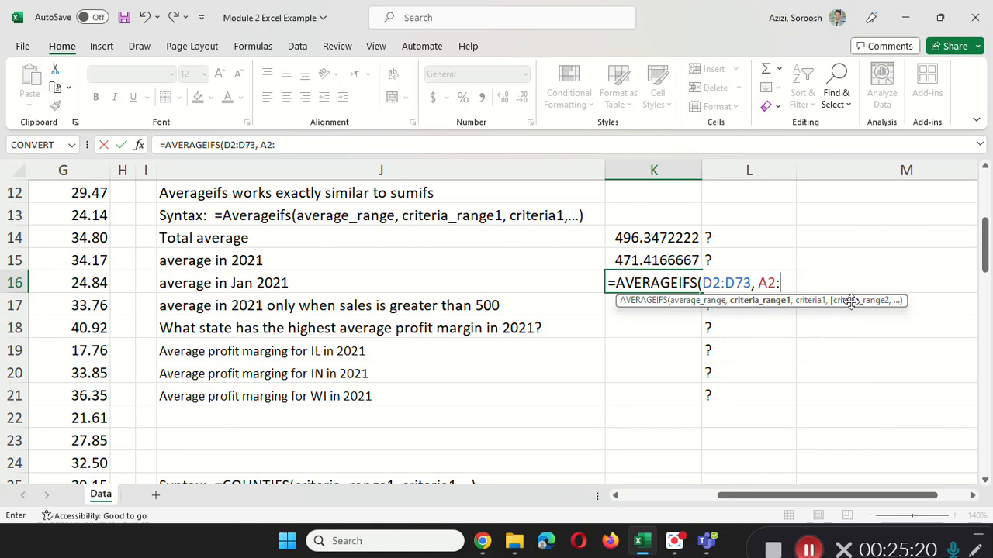
pyautogui.write('A73,')
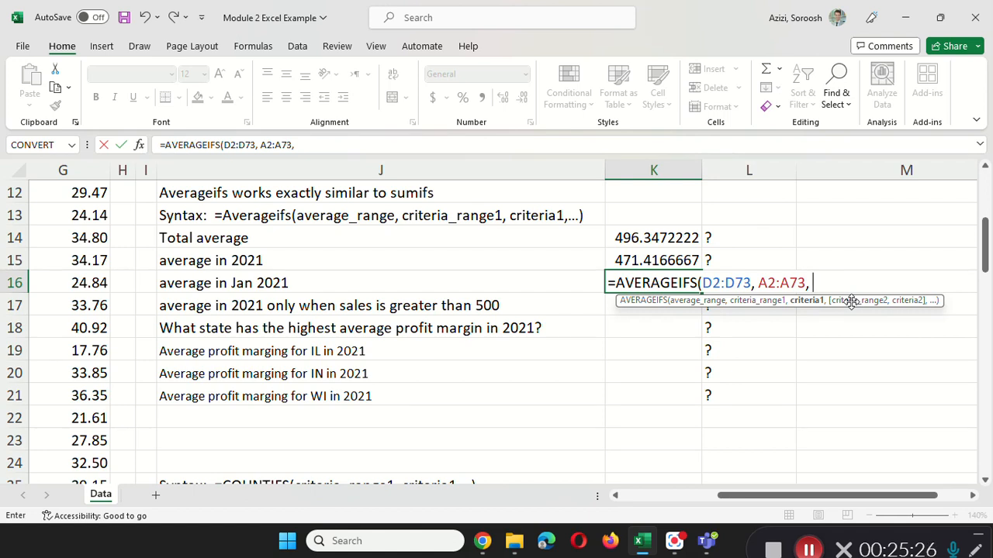
pyautogui.write(' 2021,')
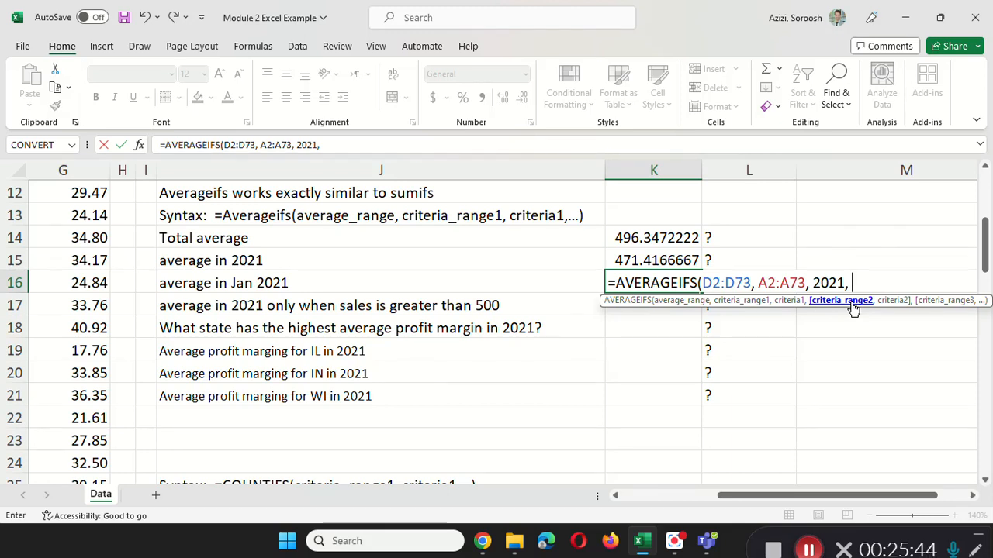
# Complete the K16 formula with second criteria range B2:B73 and criterion "Jan", and review its arguments without changing them
pyautogui.write('B')
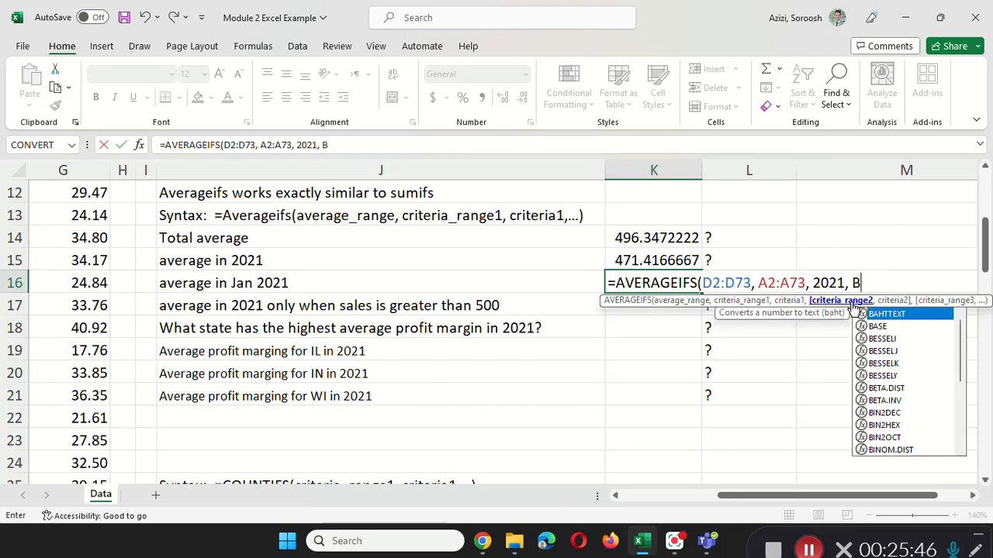
pyautogui.write('2:B')
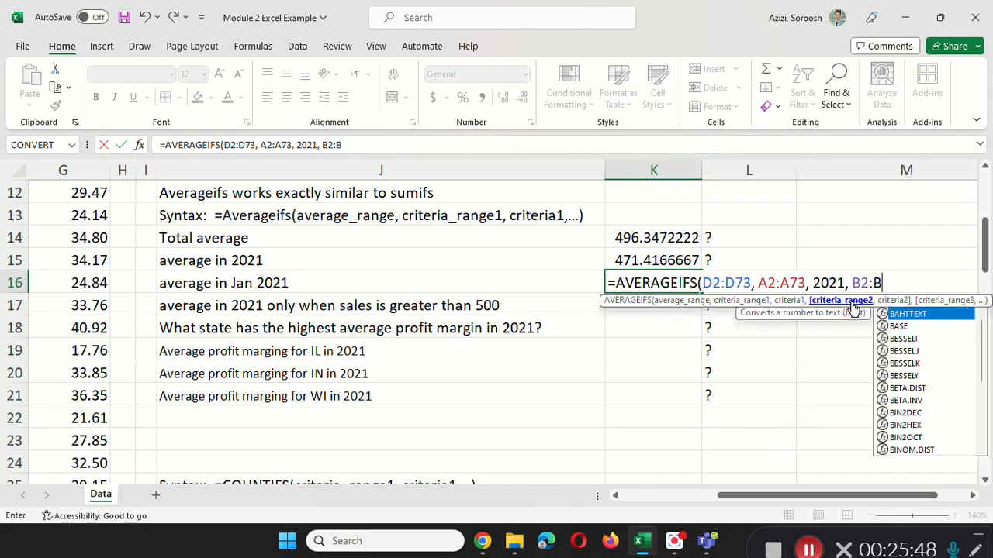
pyautogui.write('73, ')
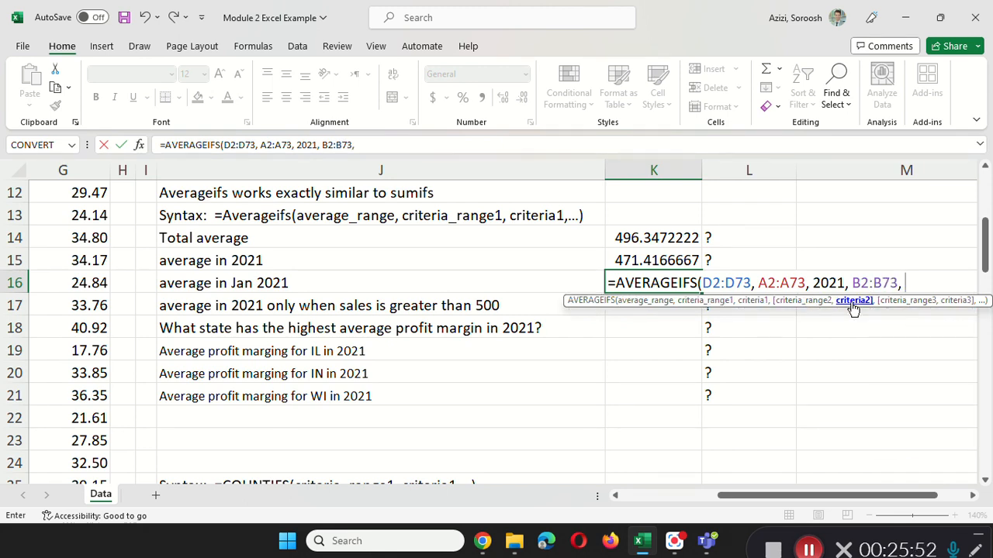
pyautogui.write('"Jan')
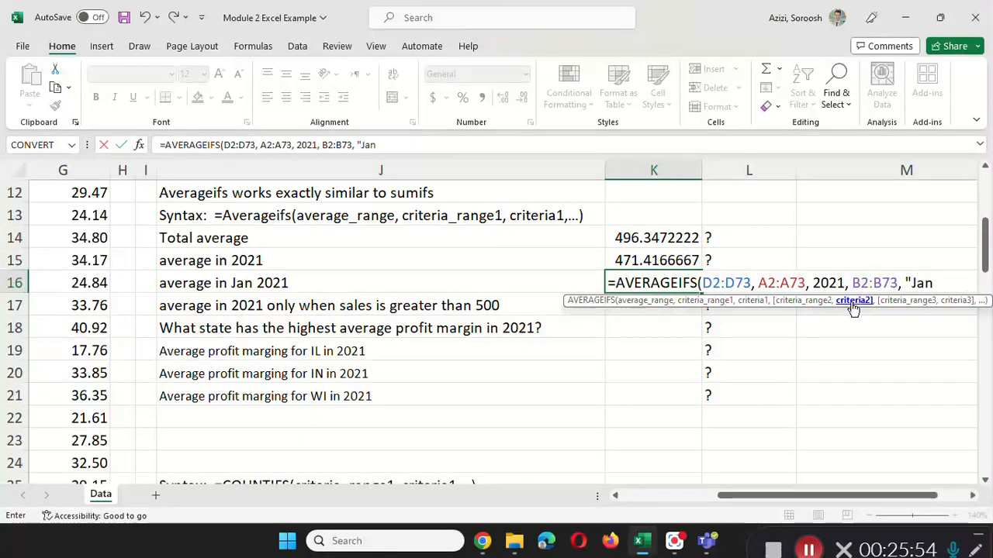
pyautogui.write('"')
pyautogui.press('Return')
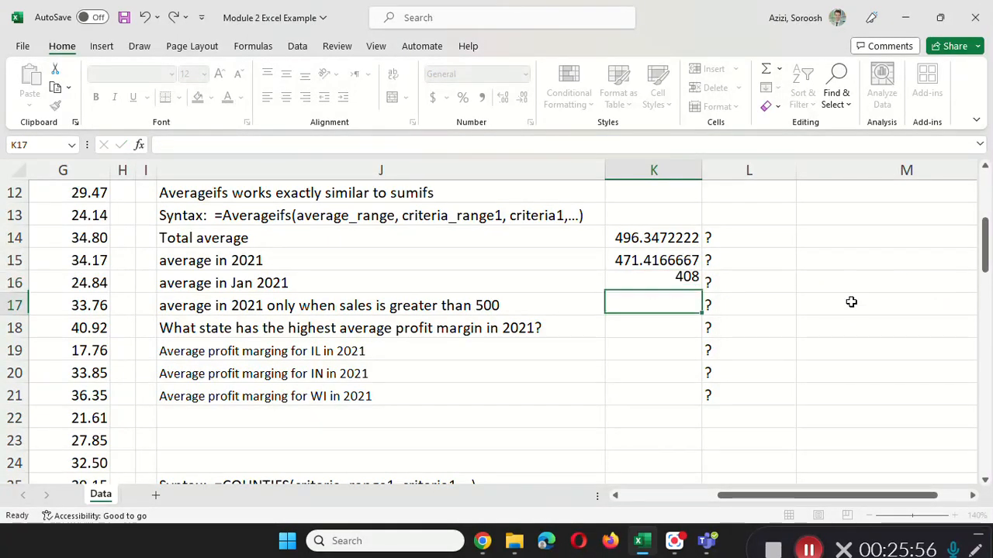
pyautogui.doubleClick(680, 283)
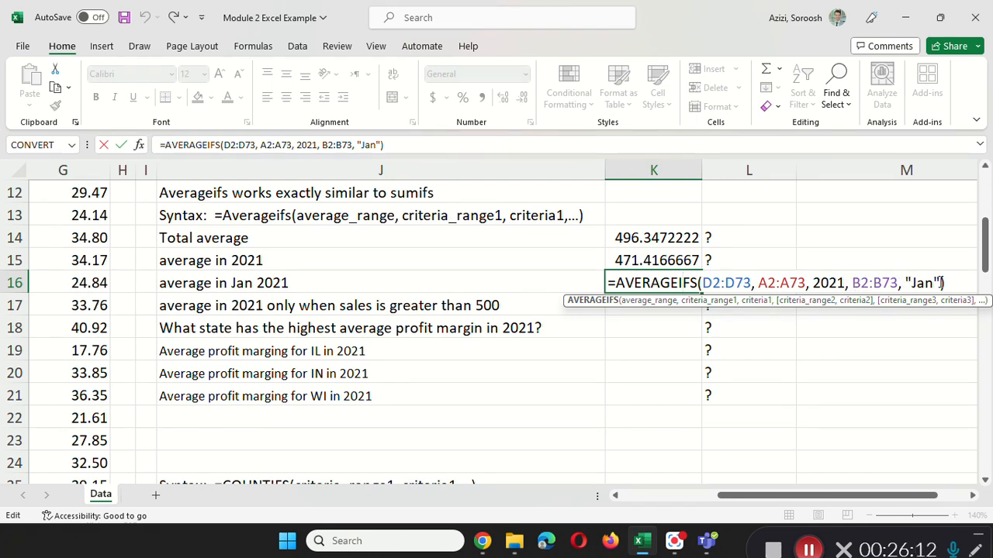
pyautogui.press('Return')
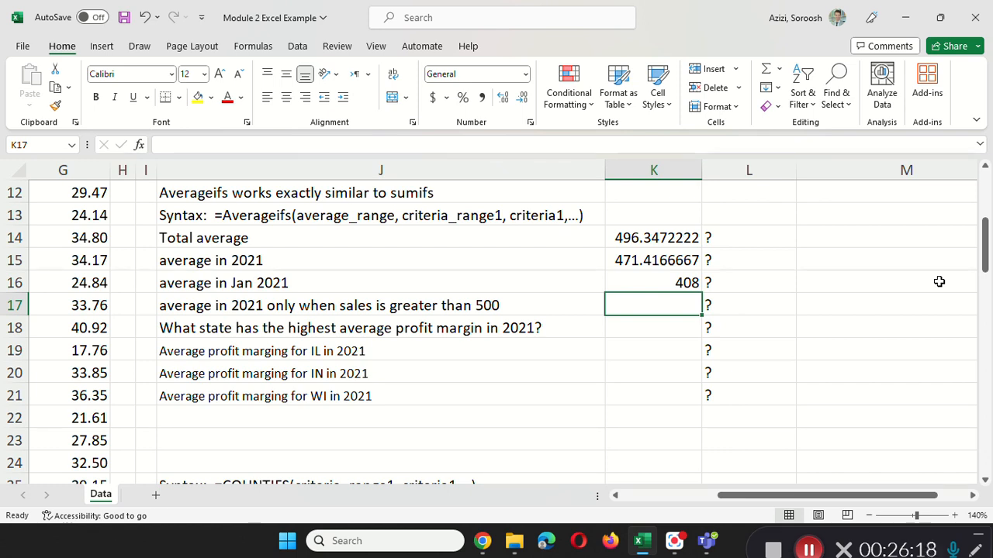
# Enter an AVERAGEIFS formula in K17 averaging D2:D73 where A2:A73 is 2021 and D2:D73 is ">500"
pyautogui.write('=averageifs')
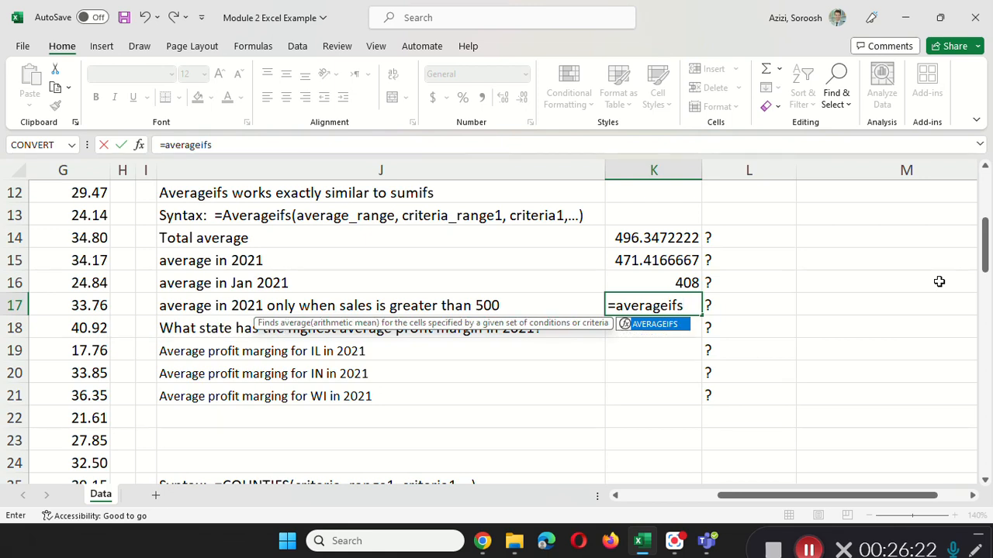
pyautogui.write('(')
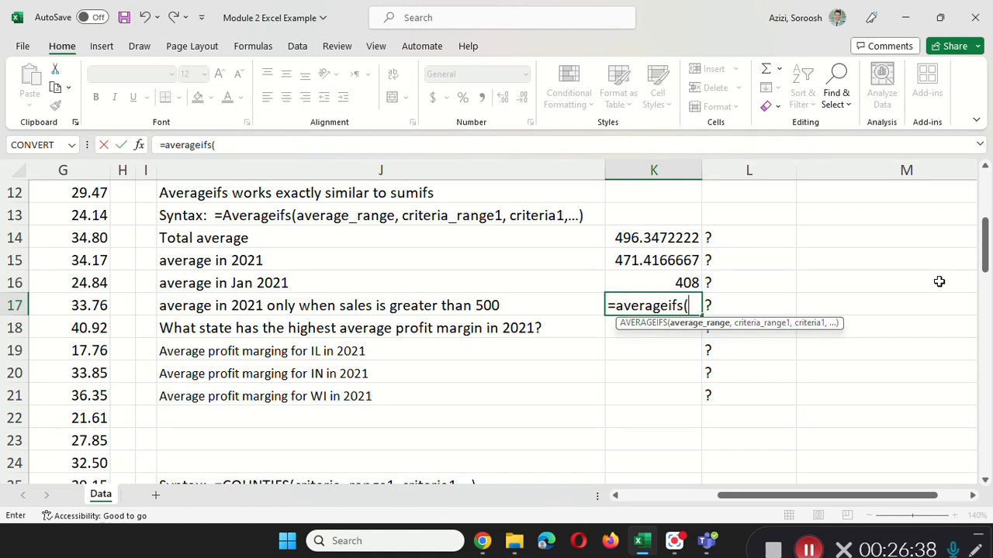
pyautogui.write('D2')
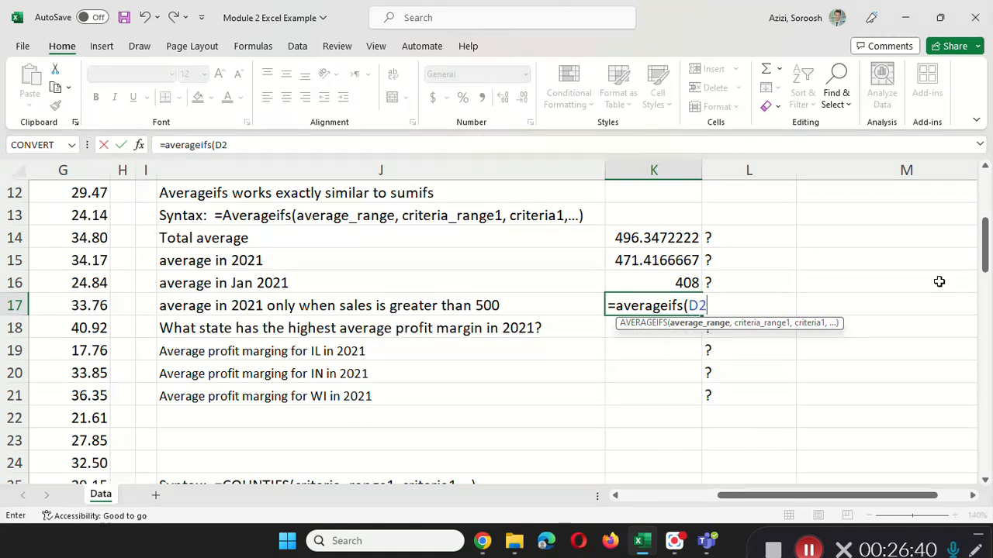
pyautogui.write(':D73,')
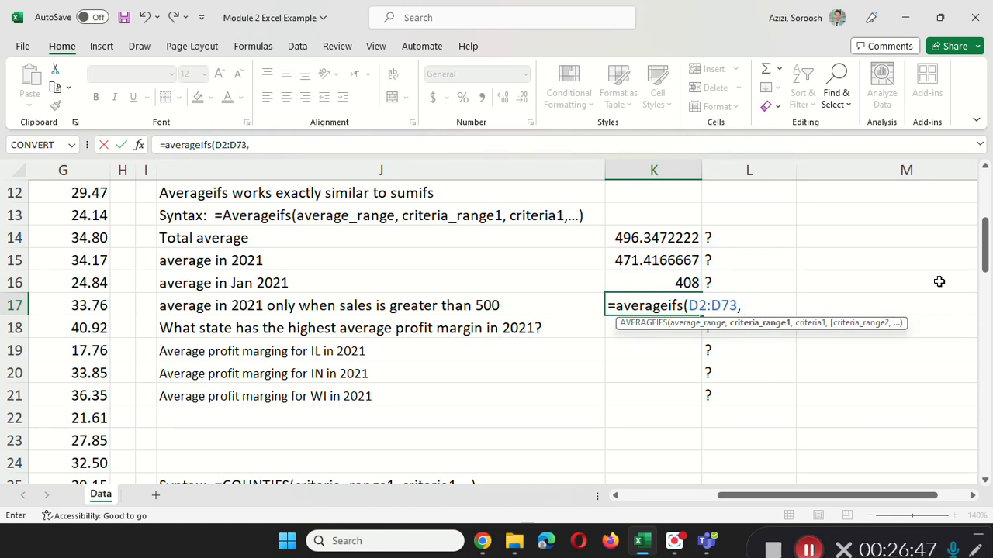
pyautogui.write('A2:A')
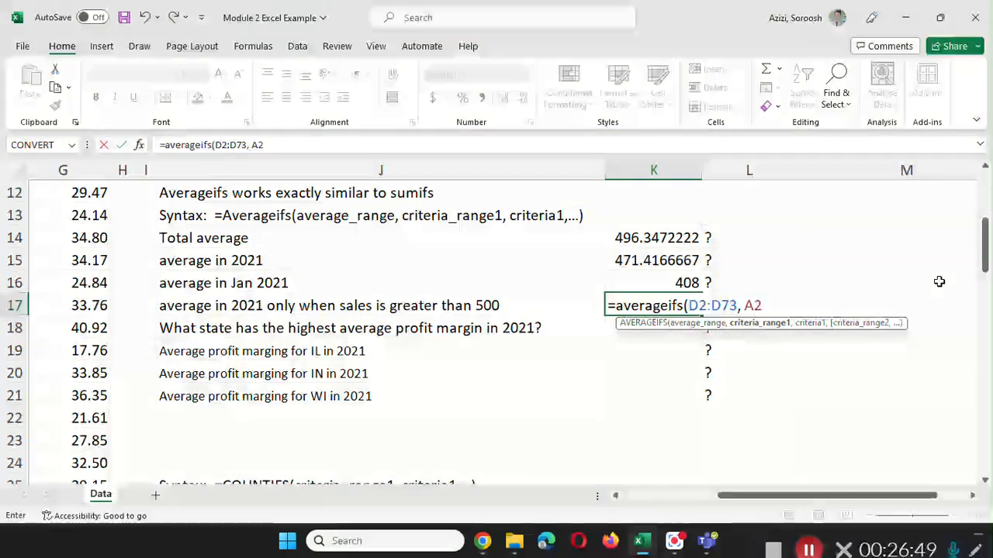
pyautogui.write('3, ')
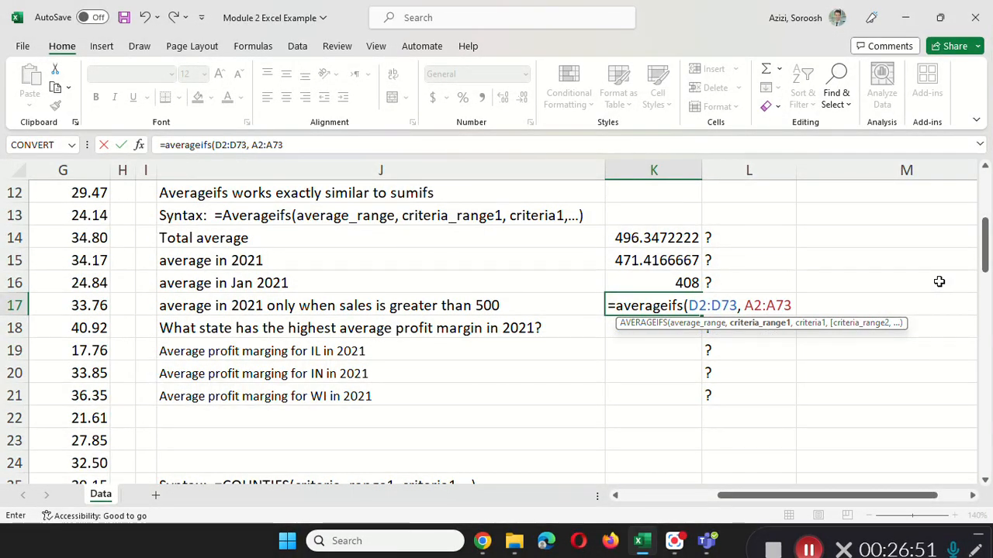
pyautogui.write('2021,')
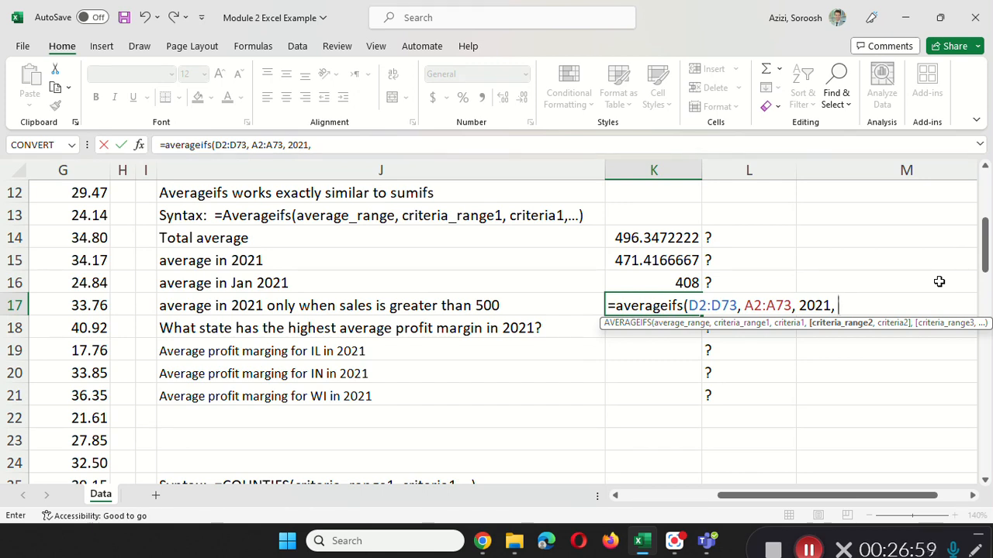
pyautogui.write('D2:D')
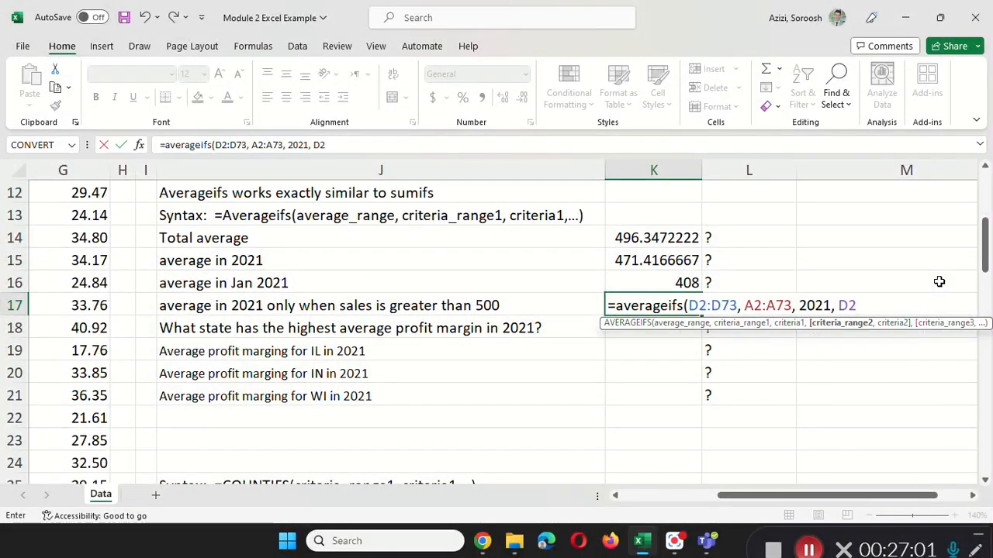
pyautogui.write('73,')
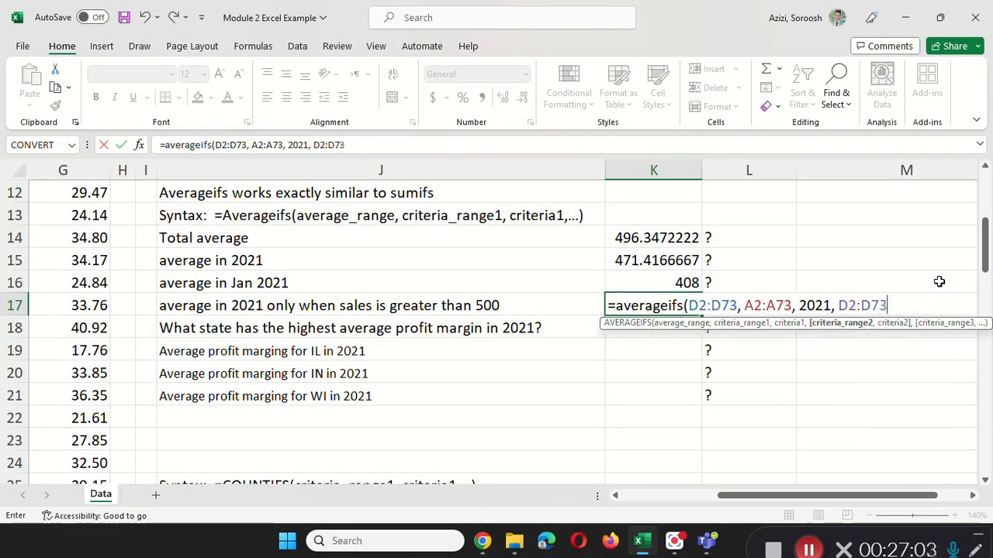
pyautogui.write(' ">500"')
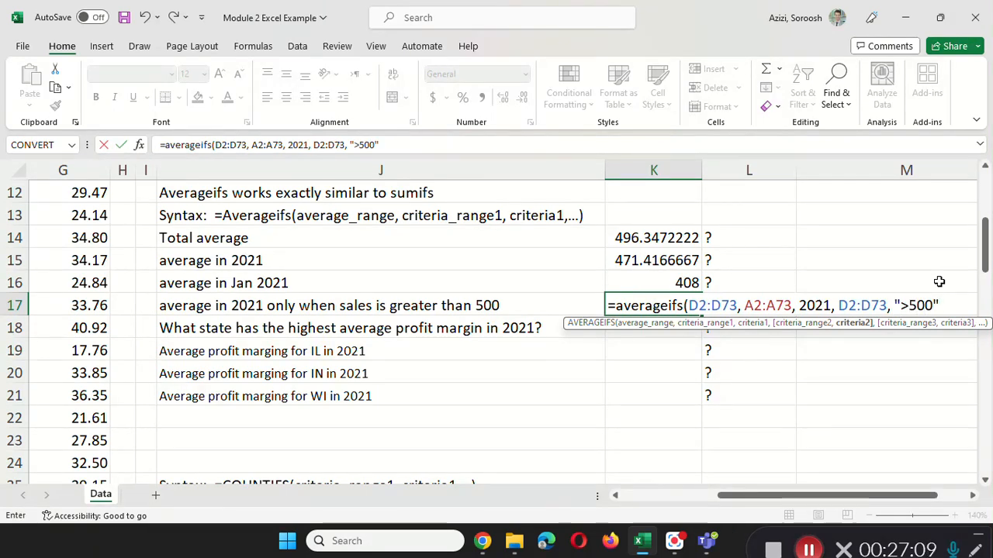
pyautogui.write(')')
pyautogui.press('Return')
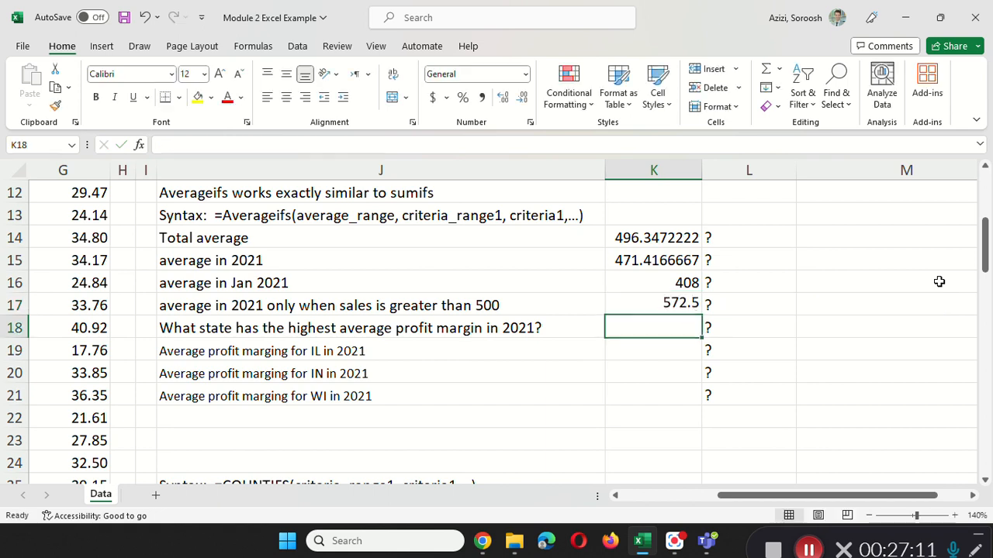
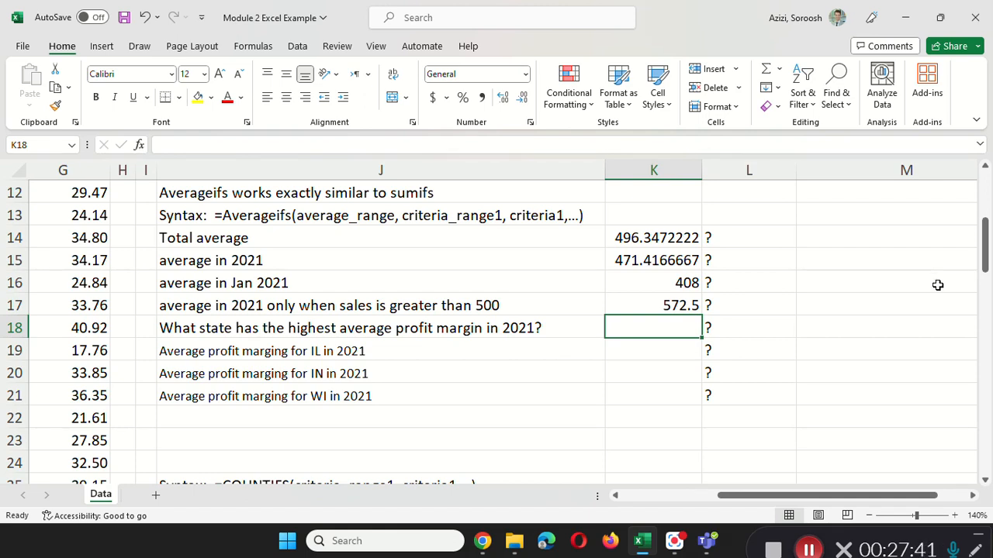
# Begin an AVERAGEIFS formula in K19 for IL in 2021, with average range D2:D73, criteria range A2:A73 and criterion 2021
pyautogui.click(651, 349)
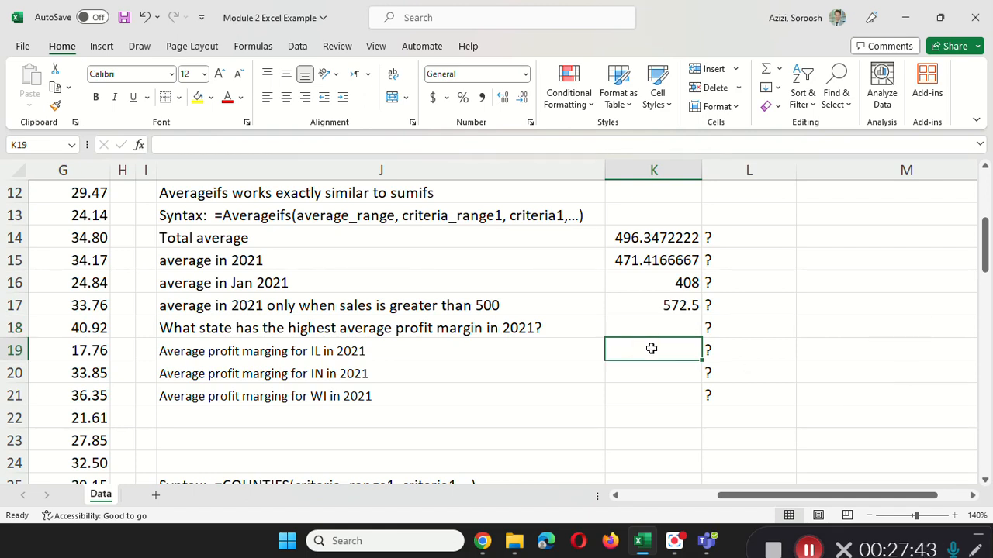
pyautogui.write('=')
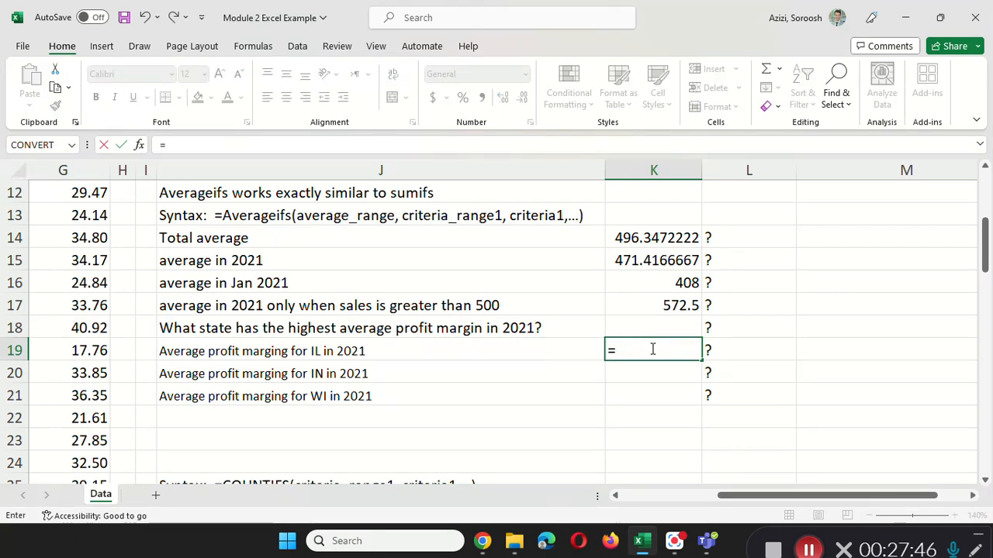
pyautogui.write('average')
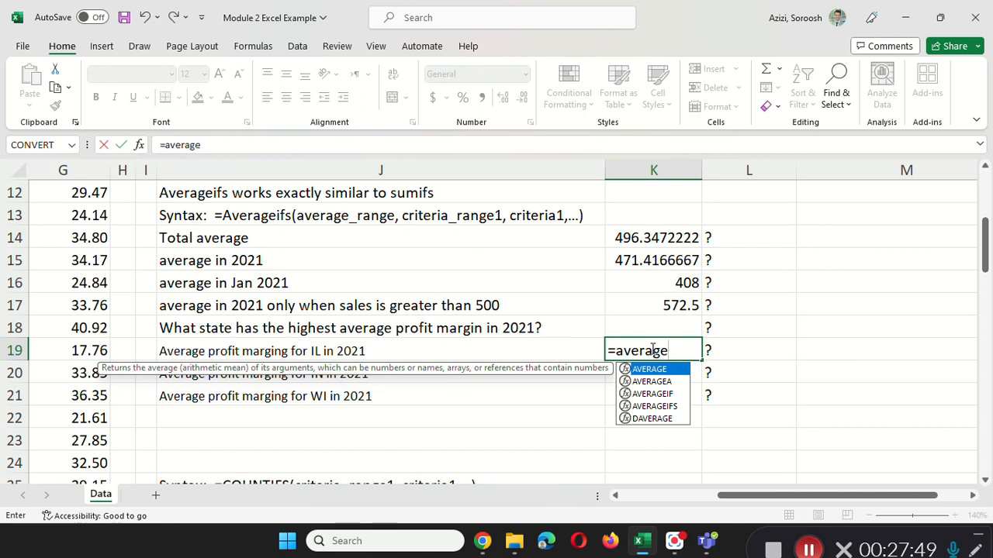
pyautogui.write('ifs(')
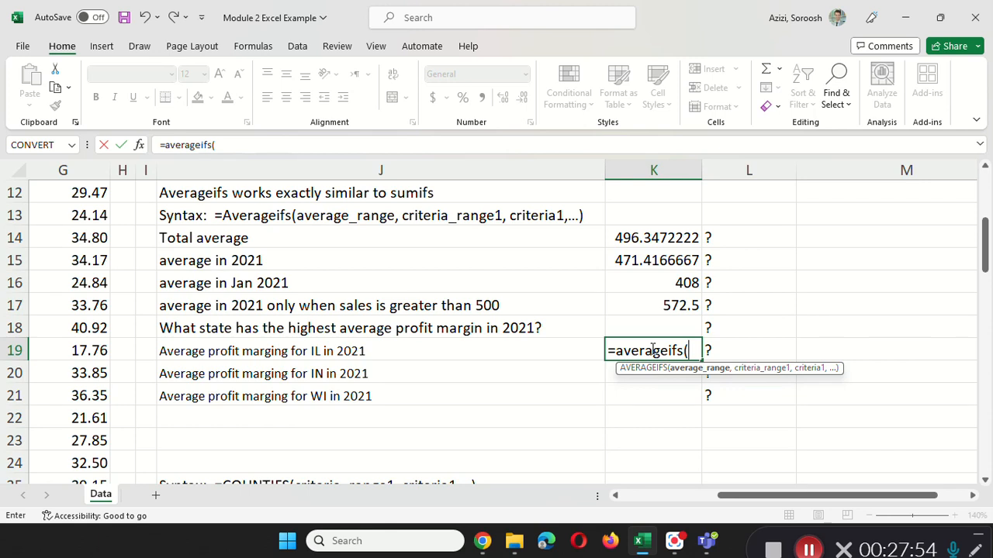
pyautogui.write('D')
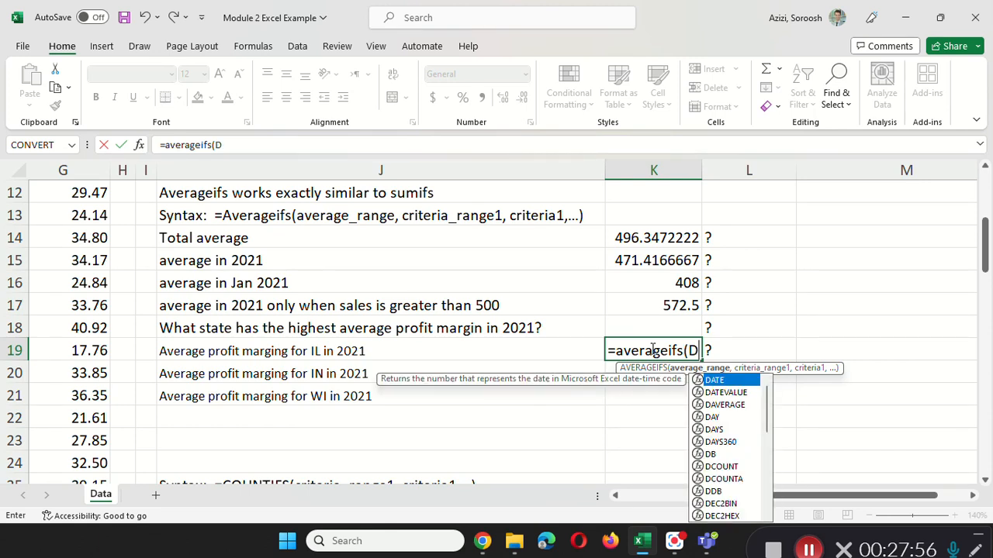
pyautogui.write('2:D73,')
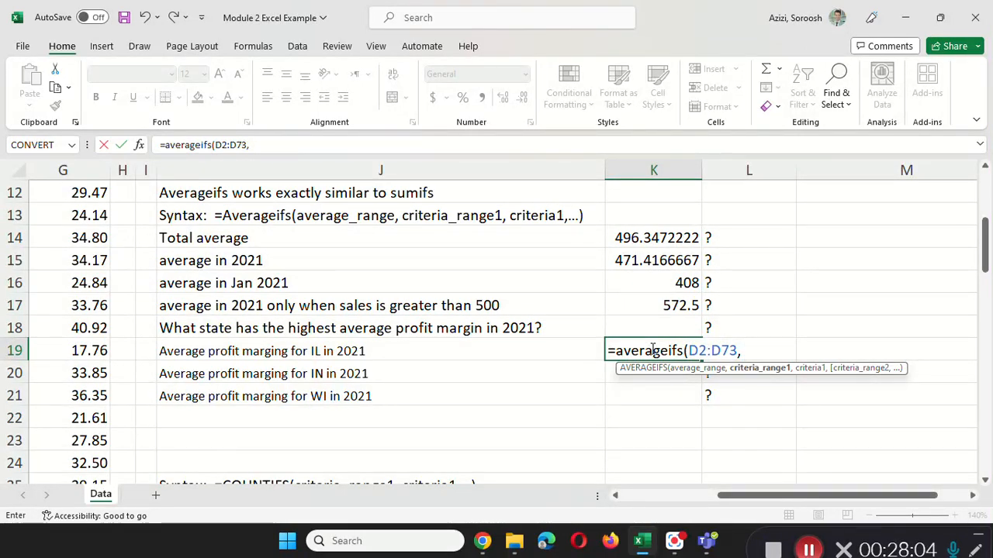
pyautogui.write('A2')
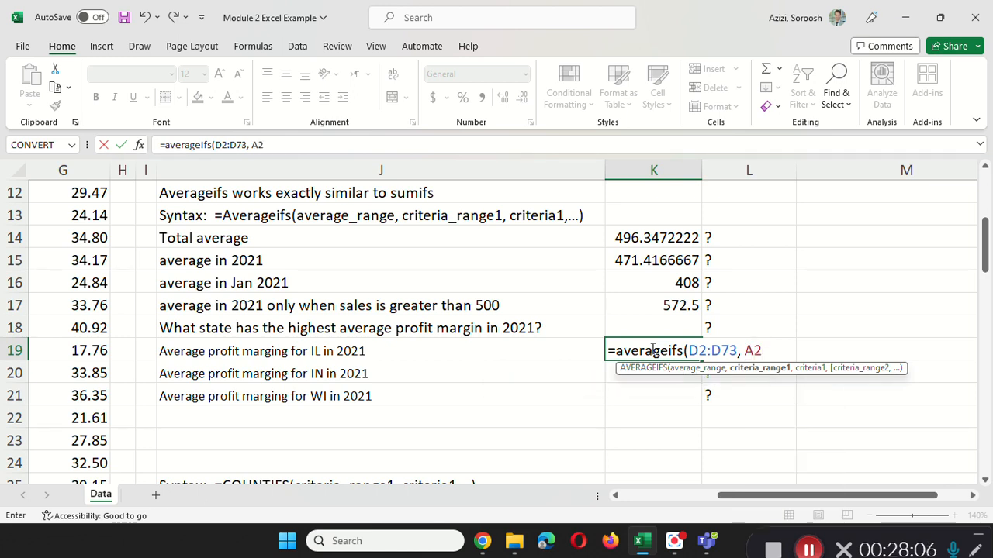
pyautogui.write(':A73, 2021,')
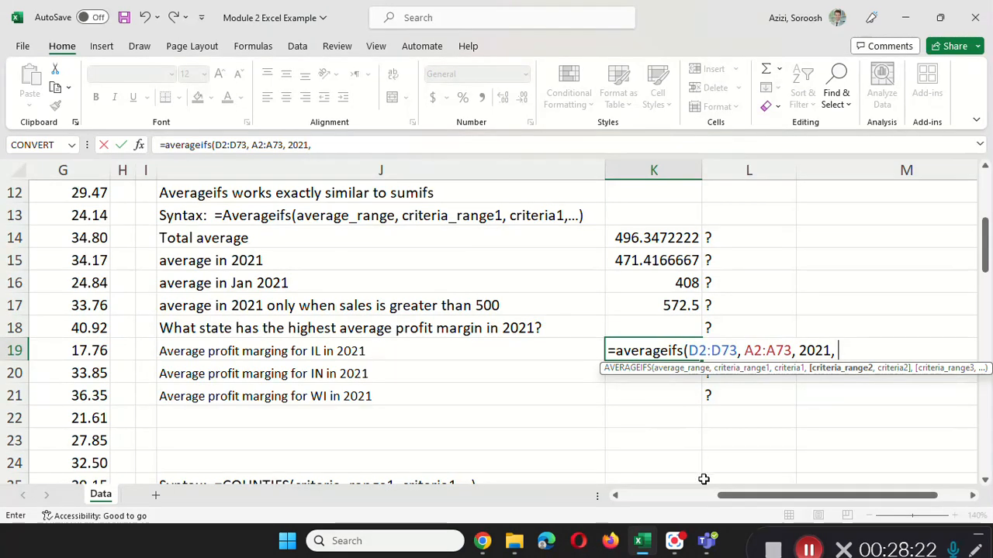
# Check the State column in the data and complete the K19 formula with second criteria range C2:C73 and criterion "IL"
pyautogui.click(648, 497)
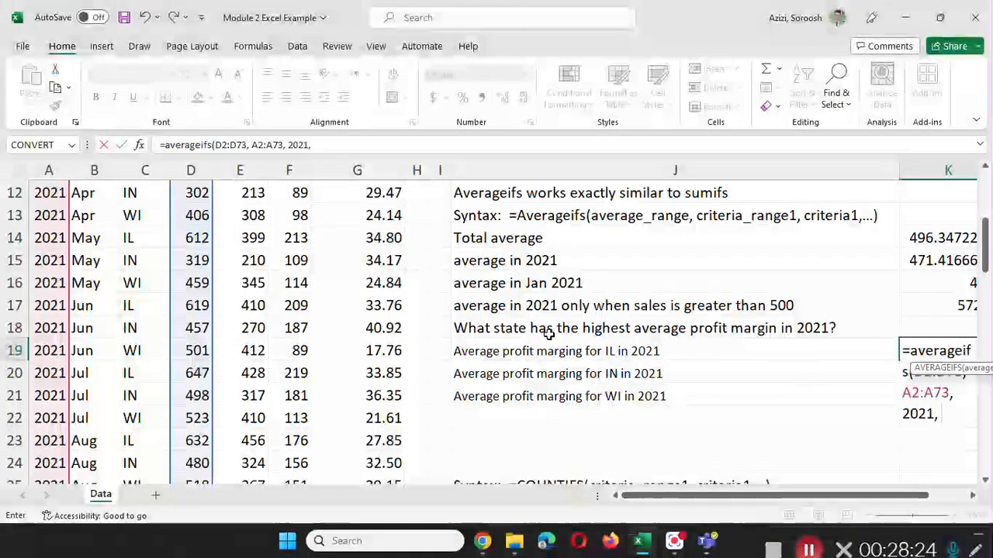
pyautogui.scroll(4, 549, 332)
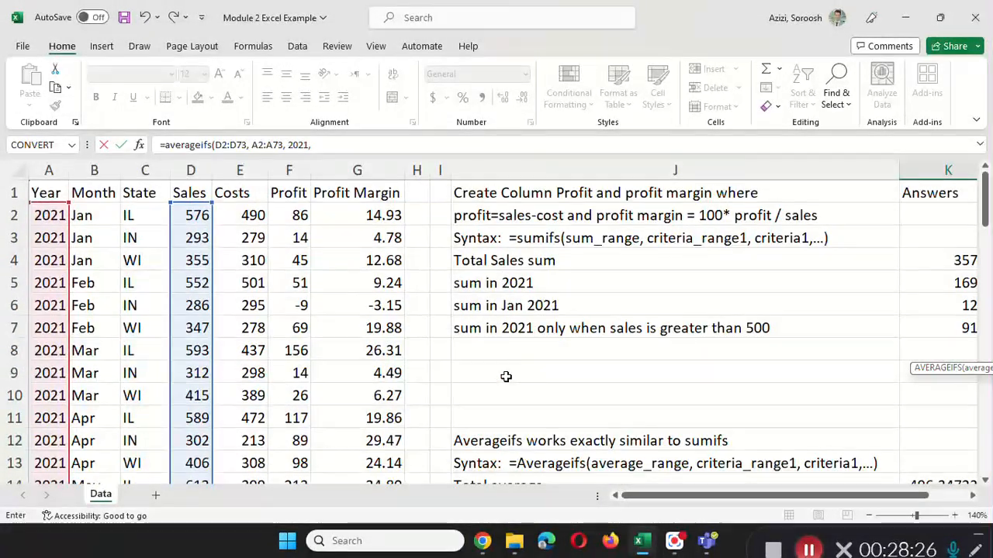
pyautogui.moveTo(659, 497); pyautogui.dragTo(698, 496)
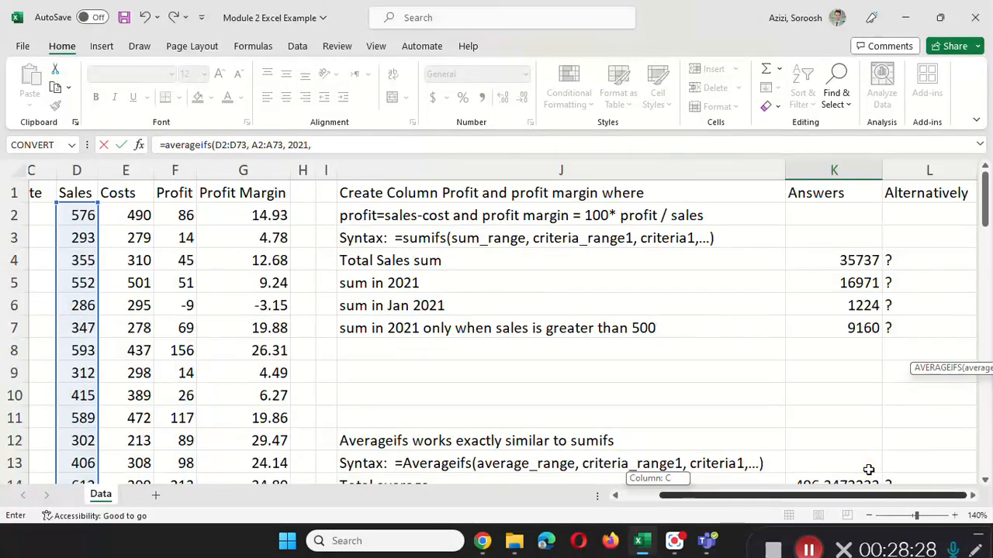
pyautogui.scroll(-5, 847, 407)
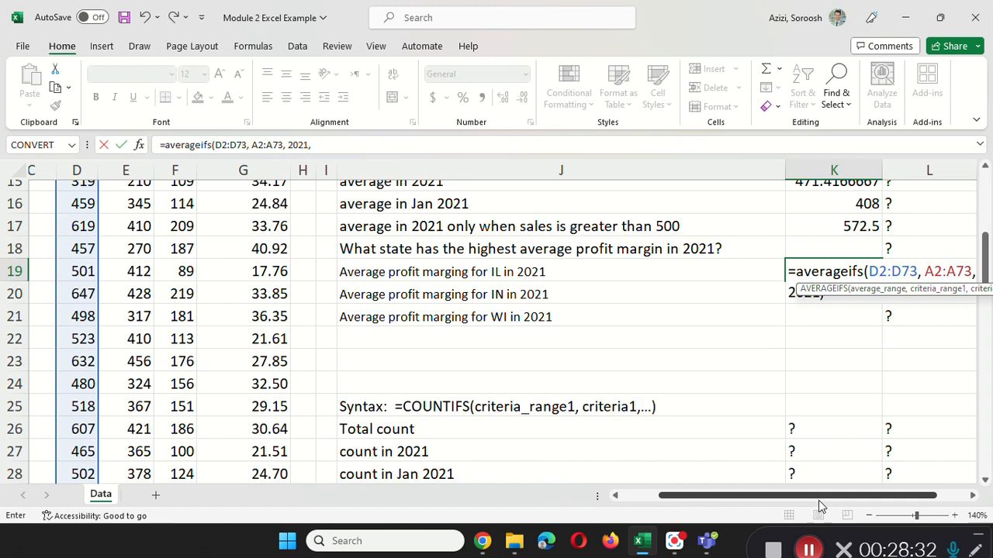
pyautogui.moveTo(818, 501); pyautogui.dragTo(847, 500)
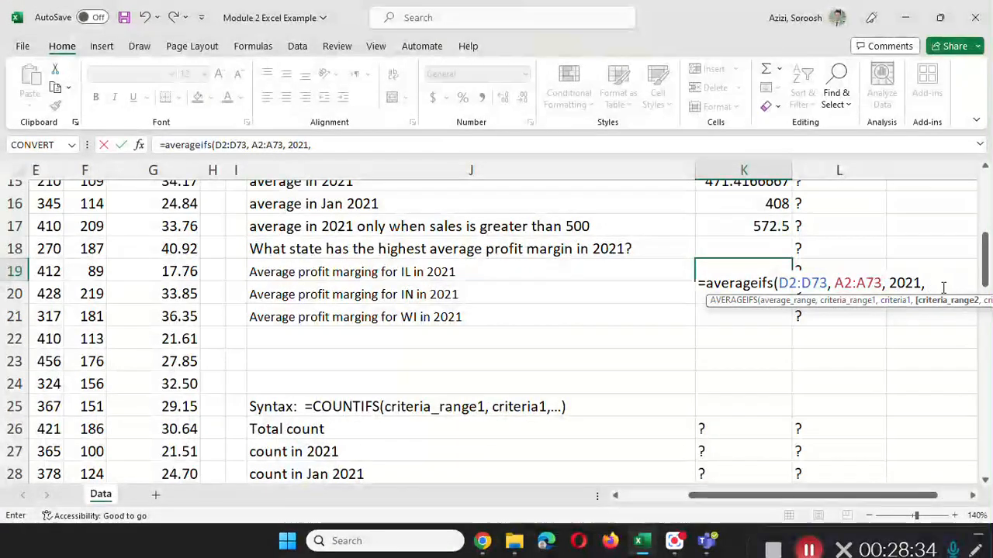
pyautogui.moveTo(923, 500); pyautogui.dragTo(952, 500)
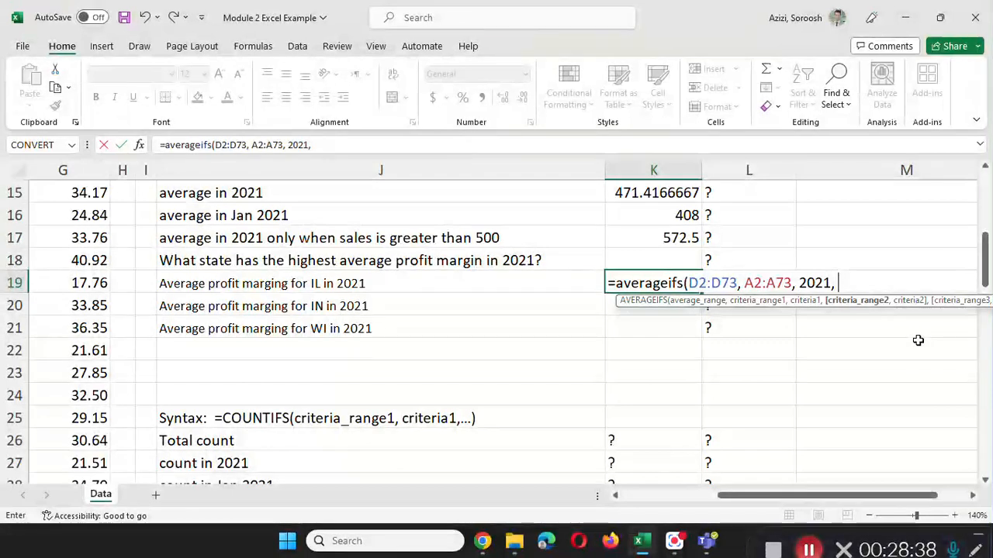
pyautogui.write('C2:C73,')
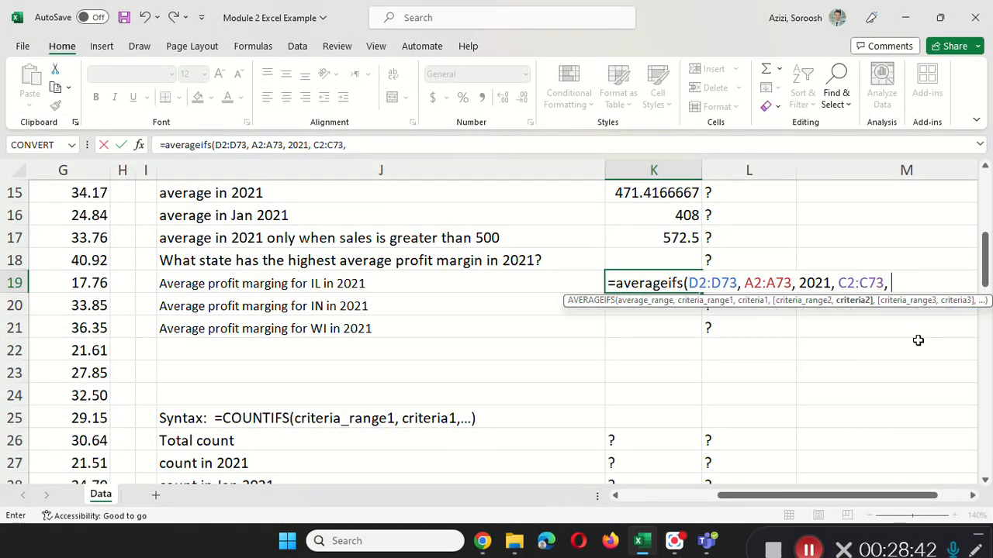
pyautogui.write(' "IL")')
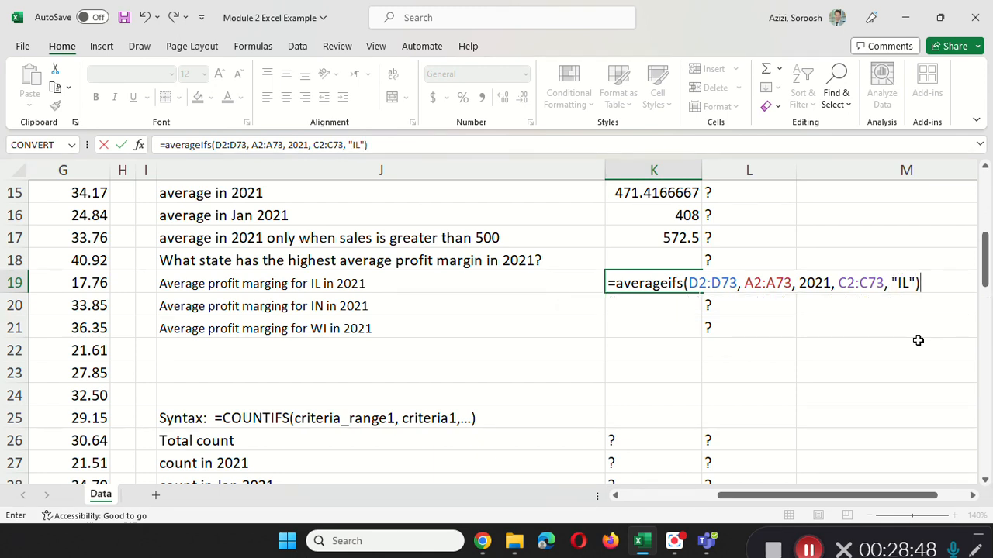
pyautogui.press('Return')
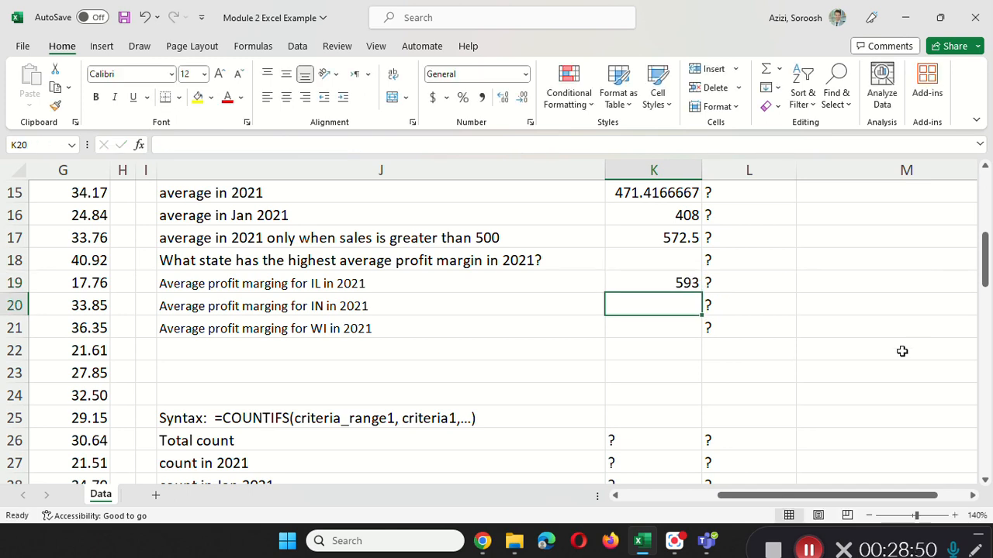
# Copy the full text of the AVERAGEIFS formula in K19 and close the cell without changing it
pyautogui.click(674, 282)
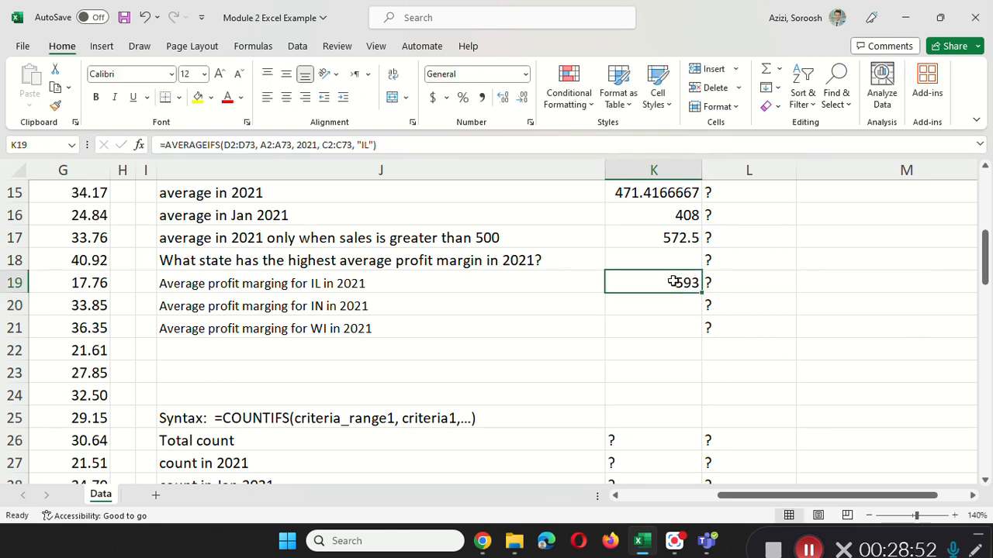
pyautogui.doubleClick(674, 282)
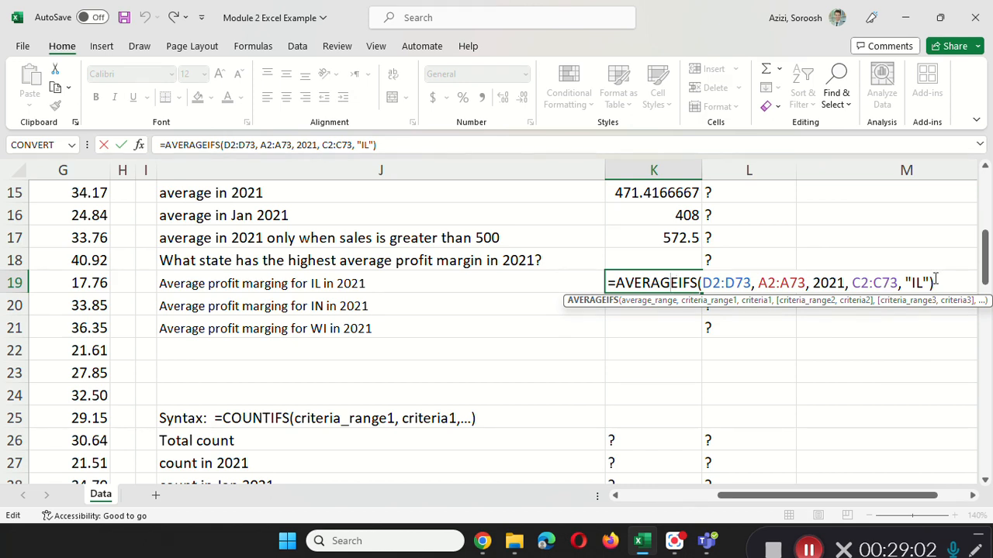
pyautogui.moveTo(939, 283); pyautogui.dragTo(566, 265)
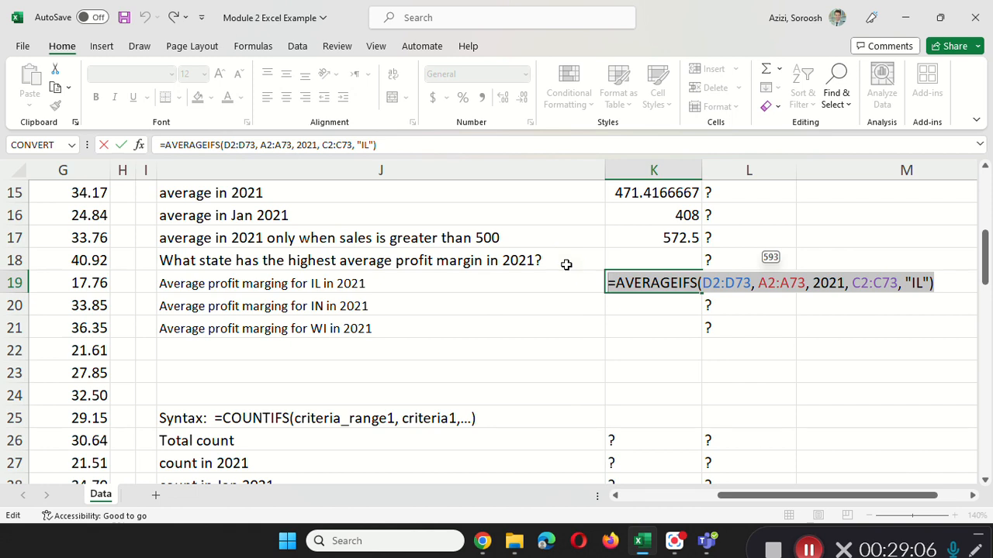
pyautogui.hotkey('ctrl', 'c')
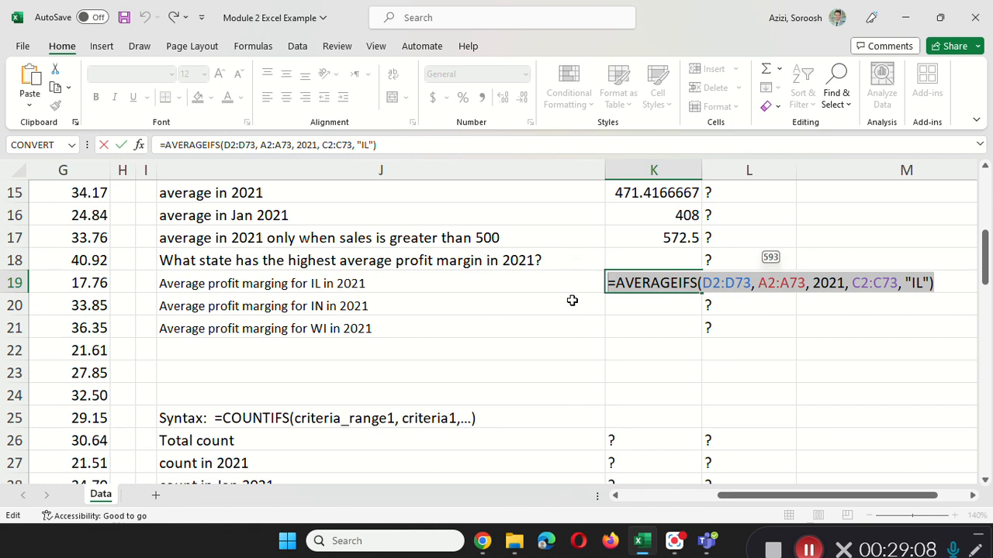
pyautogui.press('Return')
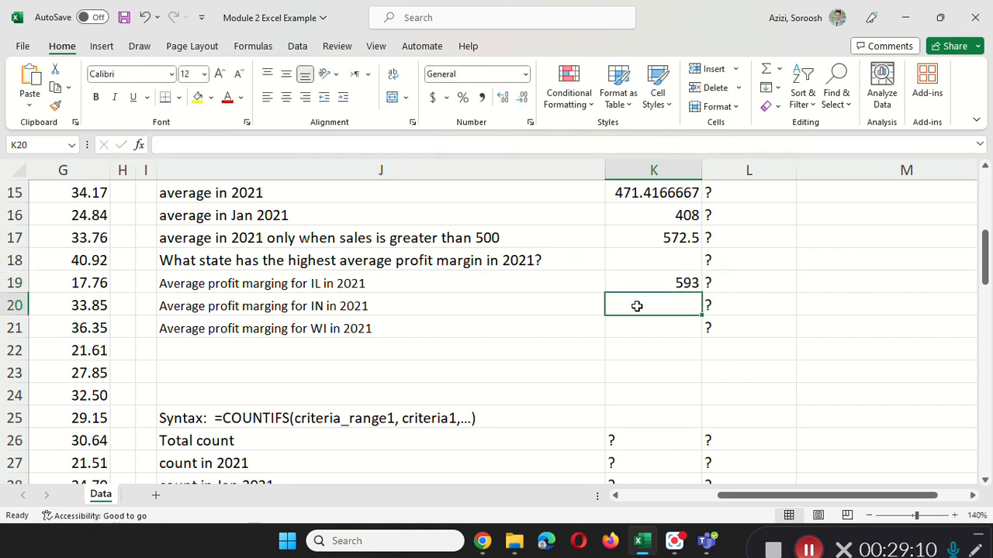
# Paste the copied AVERAGEIFS formula into K20 and change its state criterion to "IN"
pyautogui.hotkey('ctrl', 'v')
pyautogui.doubleClick(636, 307)
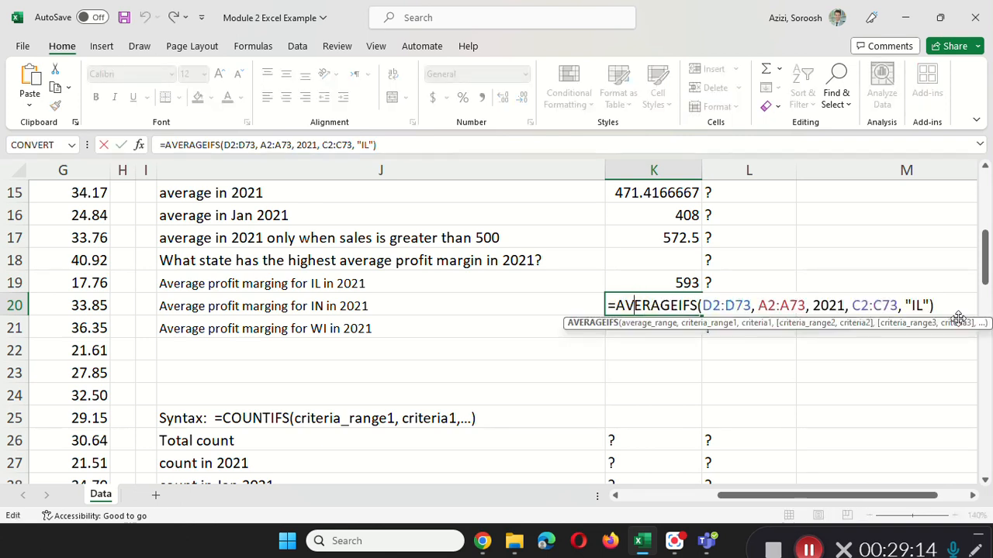
pyautogui.click(923, 305)
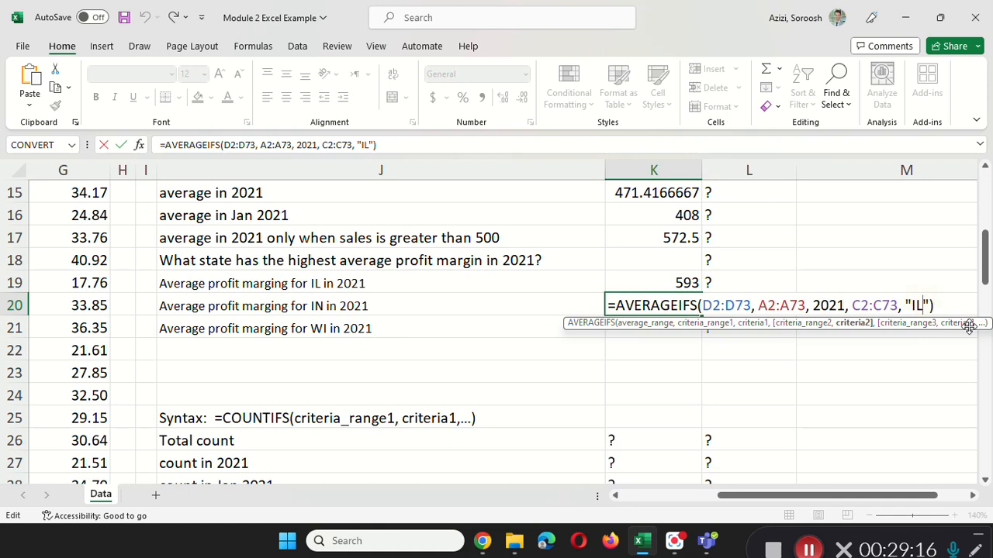
pyautogui.press('BackSpace')
pyautogui.press('BackSpace')
pyautogui.write('IN')
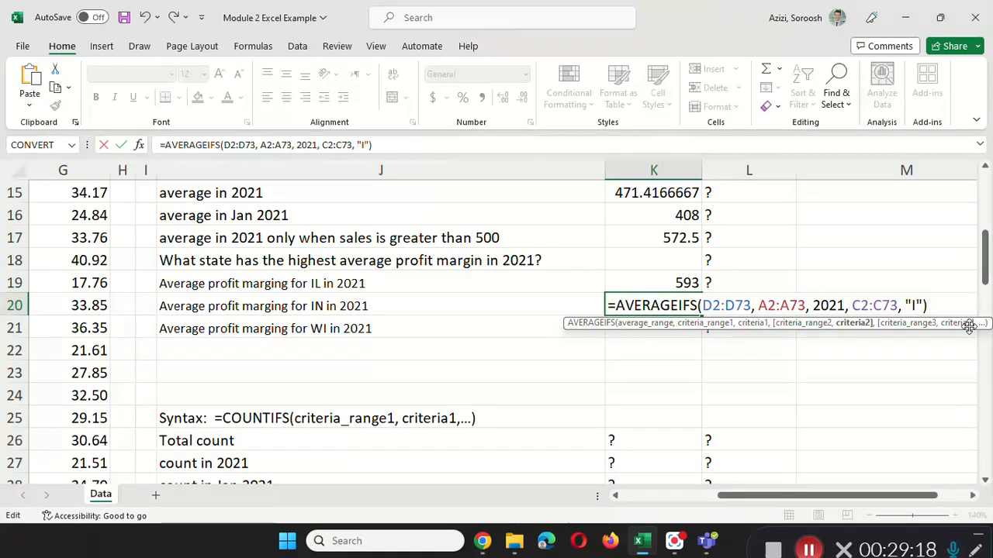
pyautogui.press('Return')
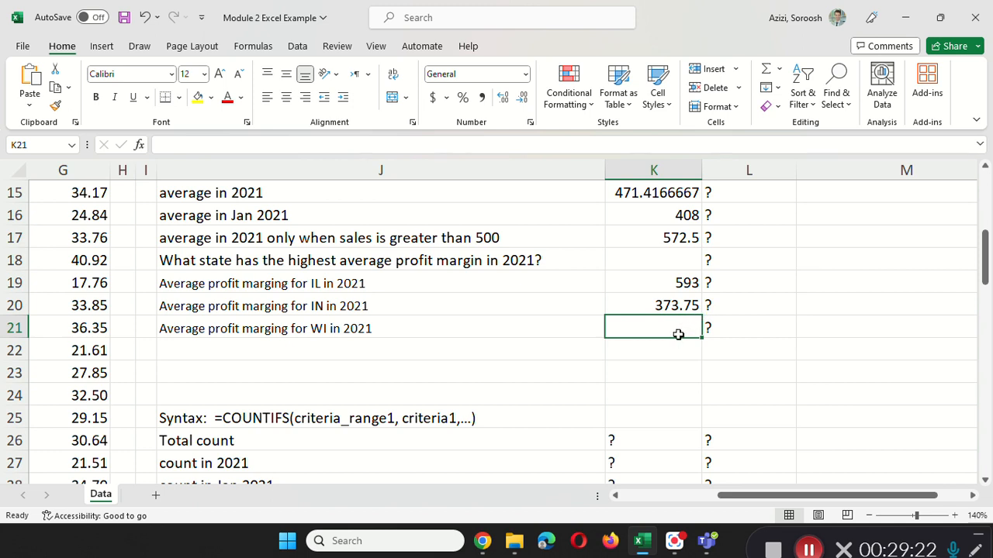
# Paste the copied AVERAGEIFS formula into K21 and change its state criterion to "WI"
pyautogui.hotkey('ctrl', 'v')
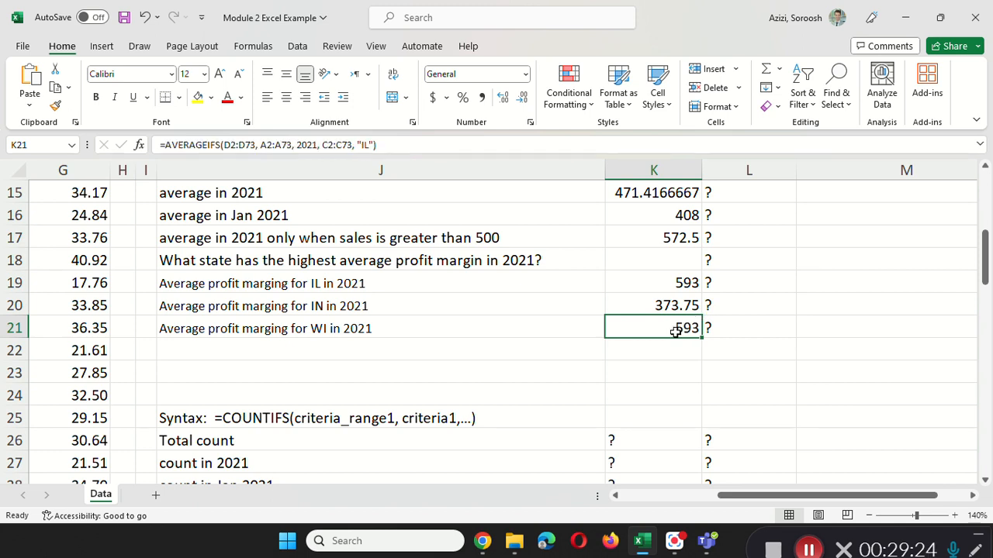
pyautogui.doubleClick(675, 331)
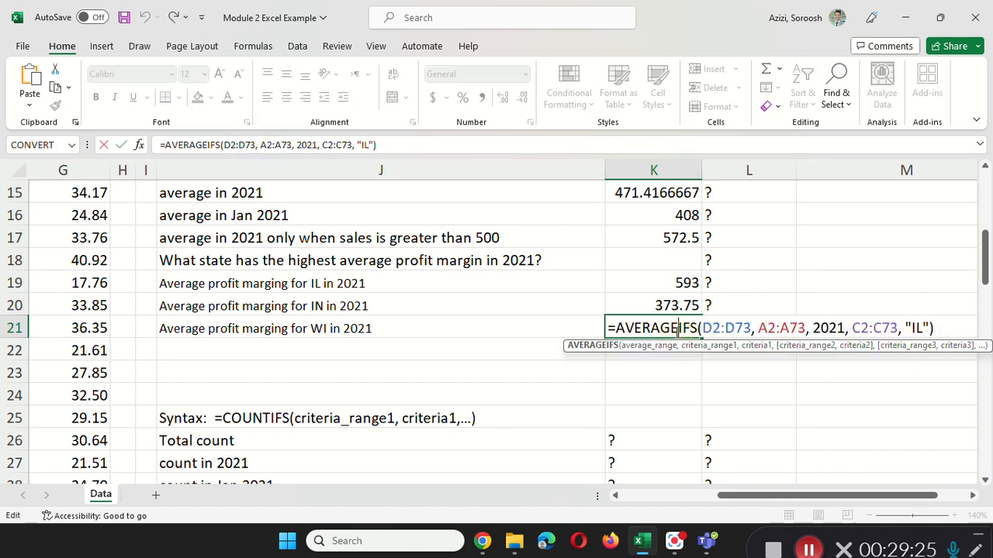
pyautogui.click(926, 328)
pyautogui.press('BackSpace')
pyautogui.press('BackSpace')
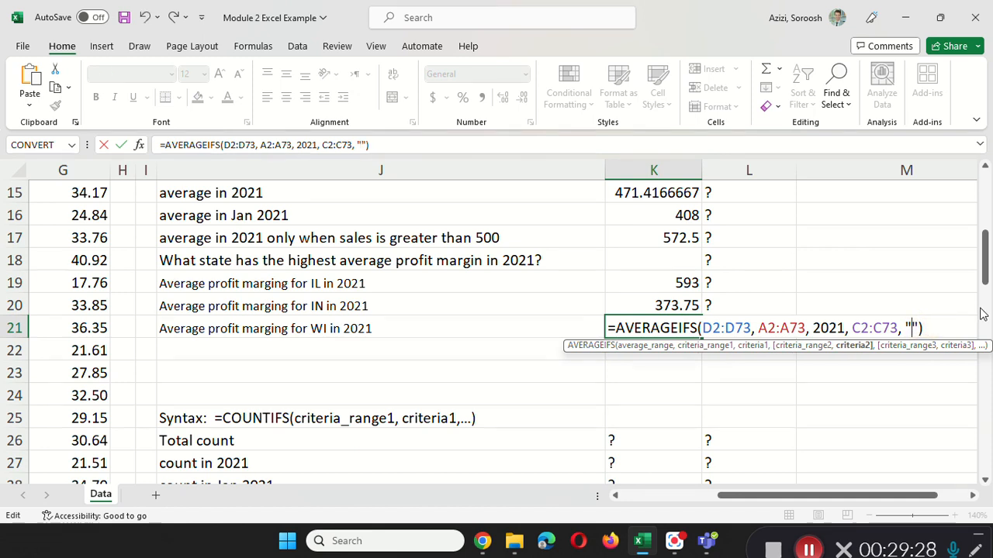
pyautogui.write('WI')
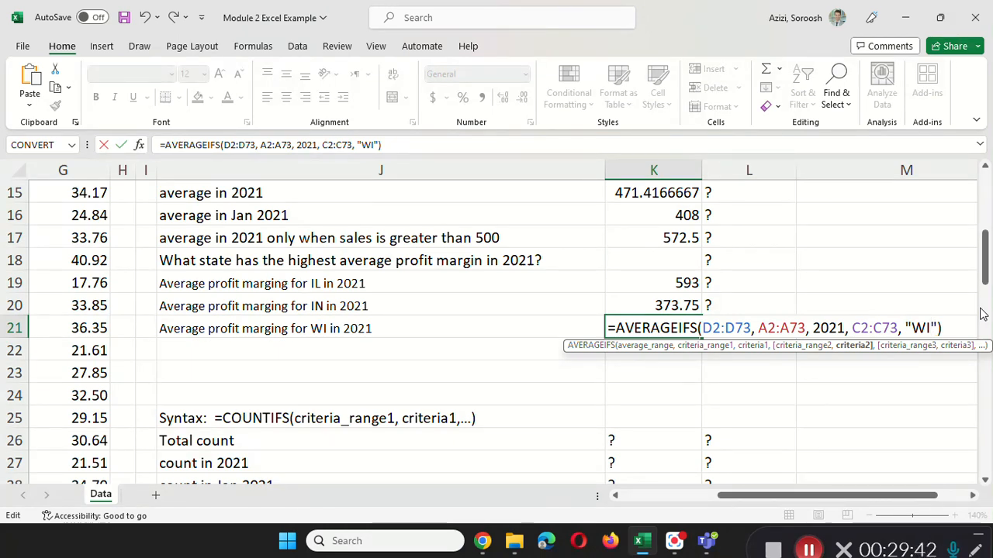
pyautogui.press('Return')
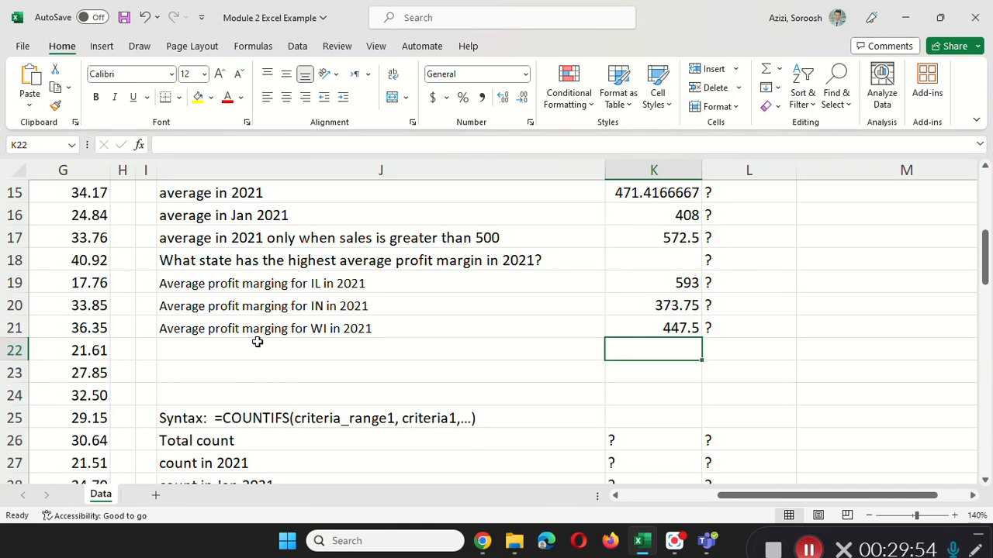
# Examine the Sales and Profit Margin columns of the data and compare them with the average range in K19's formula
pyautogui.scroll(1, 257, 342)
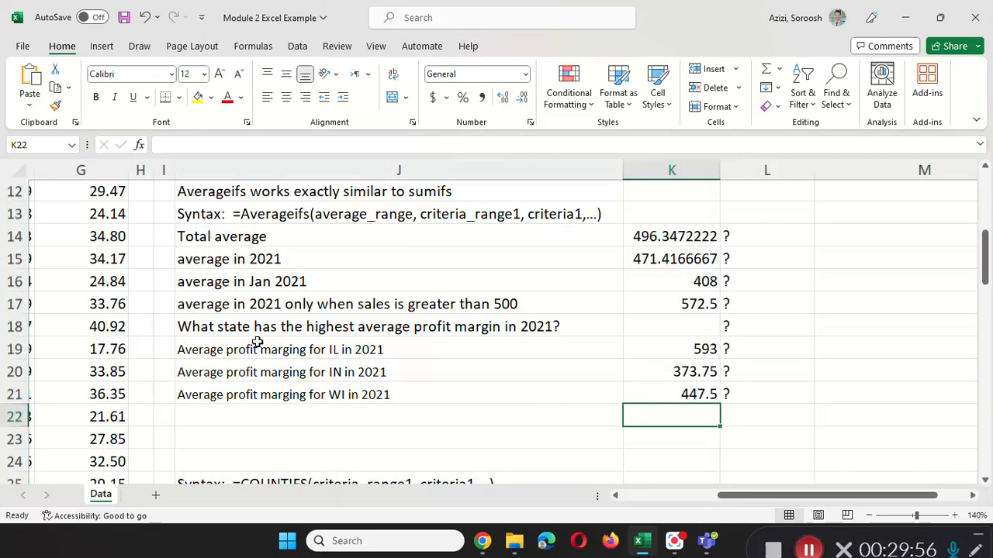
pyautogui.scroll(-1, 256, 342)
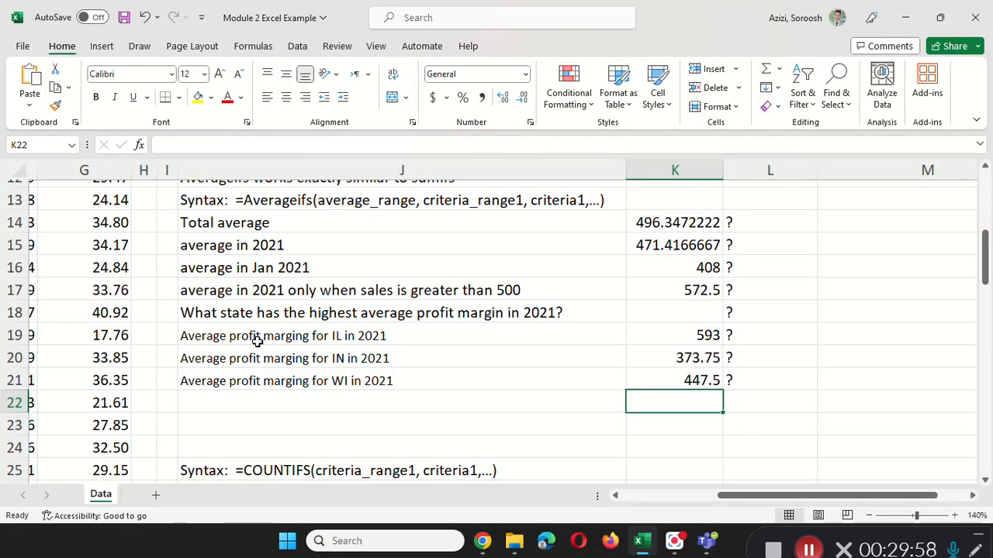
pyautogui.scroll(4, 257, 342)
pyautogui.hscroll(-3, 257, 342)
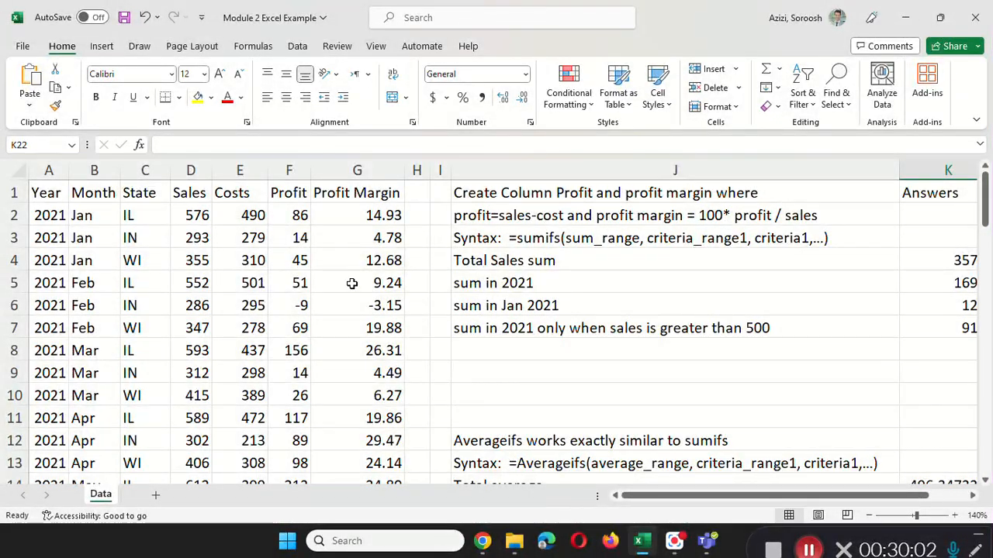
pyautogui.hscroll(4, 351, 283)
pyautogui.hscroll(-2, 351, 283)
pyautogui.scroll(-3, 351, 283)
pyautogui.scroll(-2, 352, 283)
pyautogui.scroll(1, 349, 282)
pyautogui.click(665, 272)
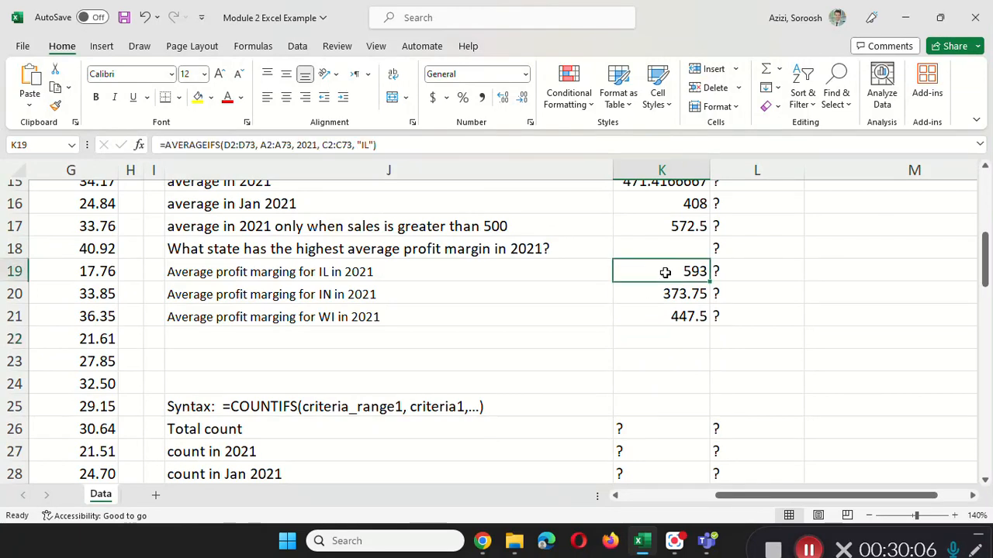
# Change the average range of the IL formula in K19 to the profit margin column, G2:G73
pyautogui.doubleClick(665, 272)
pyautogui.click(720, 270)
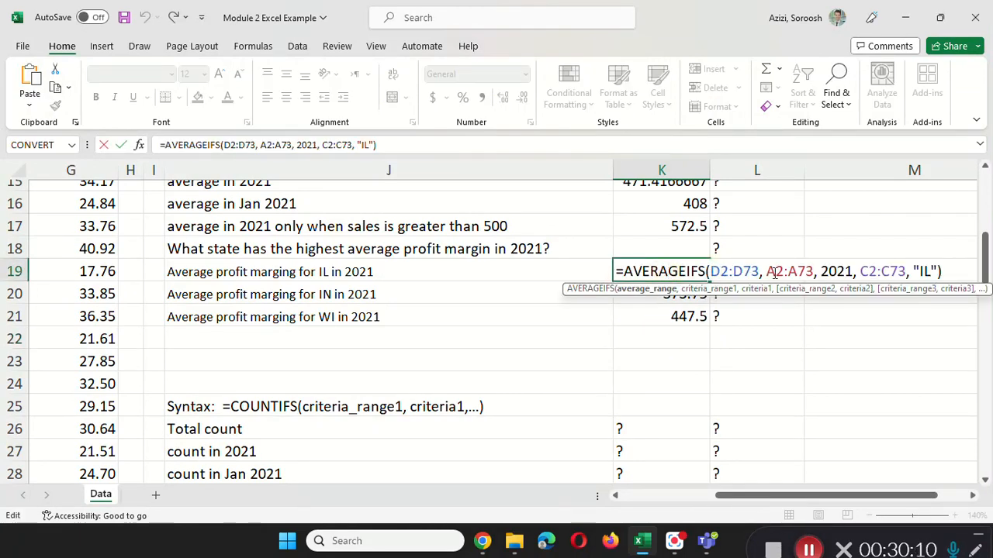
pyautogui.press('Delete')
pyautogui.write('G')
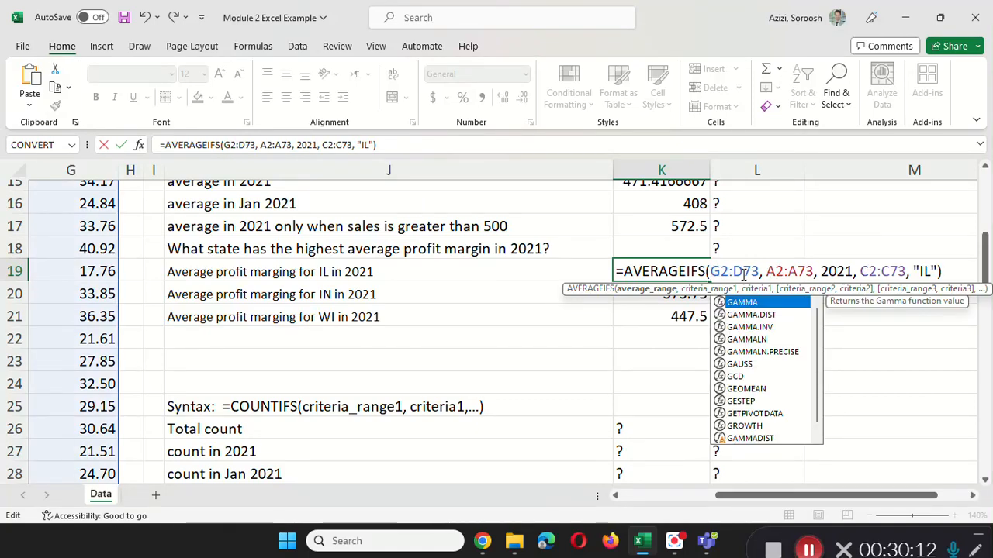
pyautogui.press('Right')
pyautogui.press('Right')
pyautogui.press('Right')
pyautogui.press('BackSpace')
pyautogui.write('G')
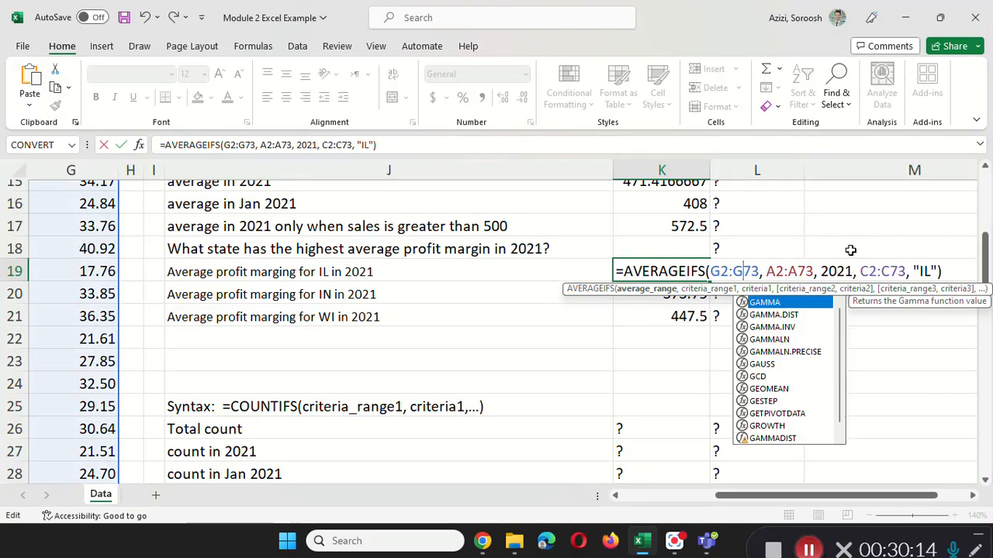
pyautogui.press('Return')
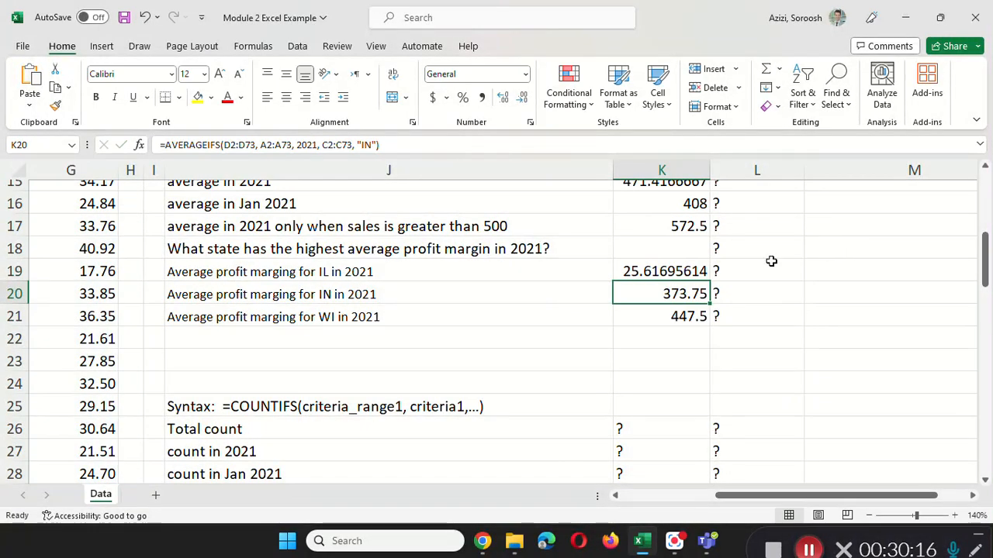
# Copy the full text of the AVERAGEIFS formula in K19
pyautogui.click(655, 272)
pyautogui.doubleClick(655, 271)
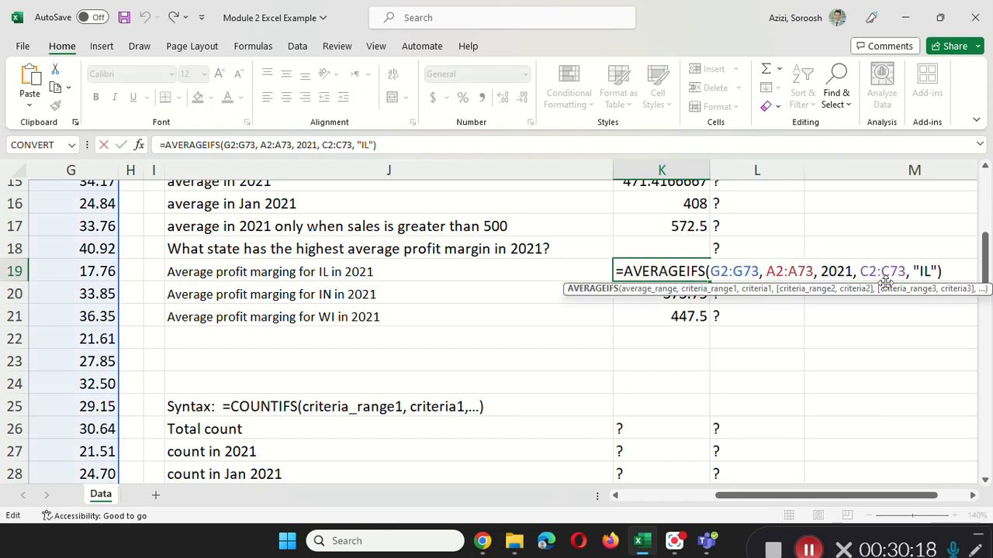
pyautogui.moveTo(947, 268); pyautogui.dragTo(594, 268)
pyautogui.hotkey('ctrl', 'c')
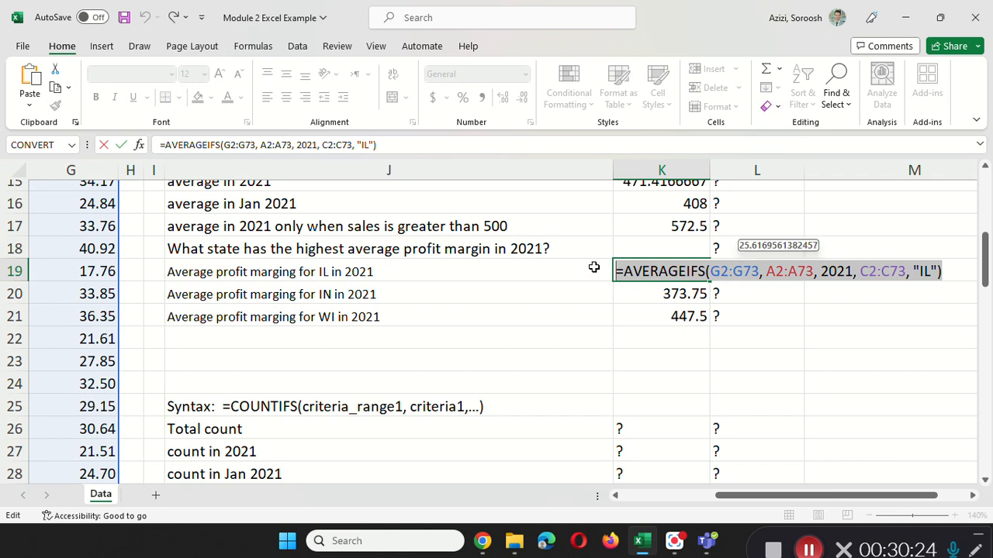
pyautogui.press('Return')
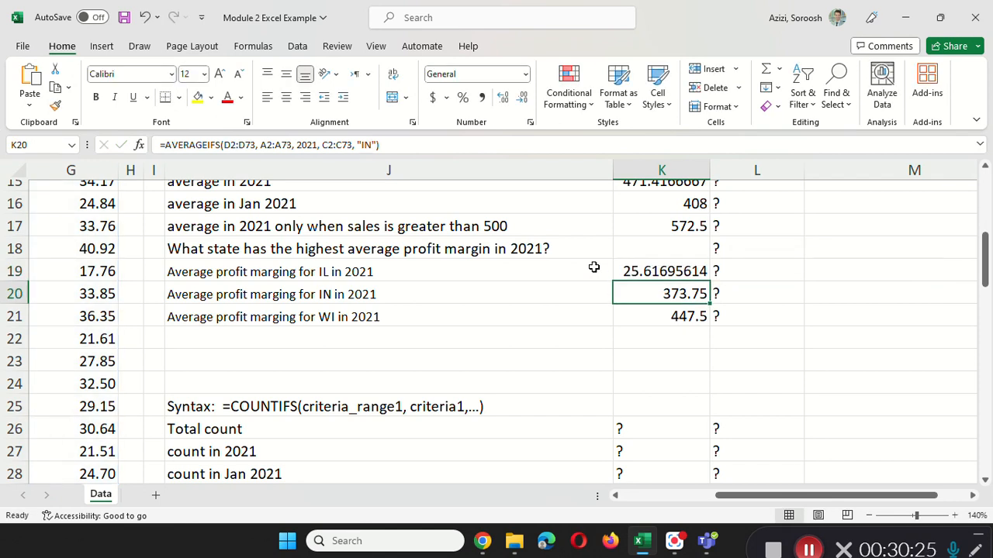
# Clear the old IN and WI average formulas from K20 and K21
pyautogui.press('BackSpace')
pyautogui.click(678, 316)
pyautogui.press('BackSpace')
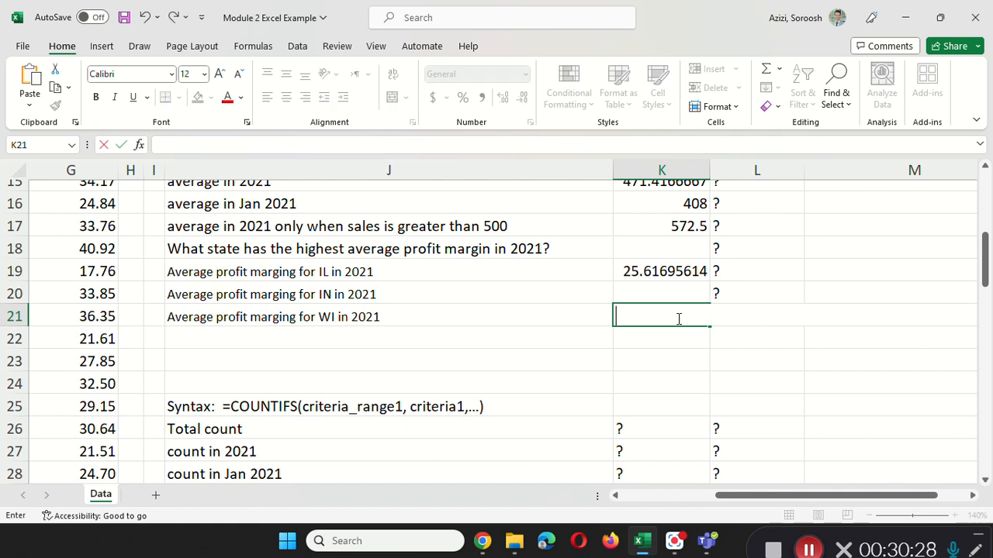
# Paste the copied AVERAGEIFS formula into K20 and change its state criterion to "IN"
pyautogui.click(650, 290)
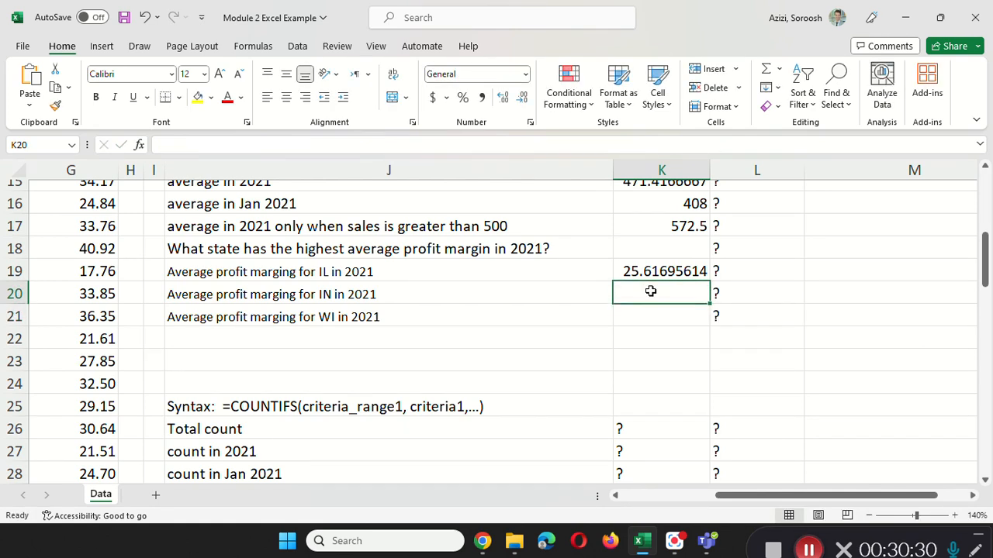
pyautogui.hotkey('ctrl', 'v')
pyautogui.doubleClick(650, 292)
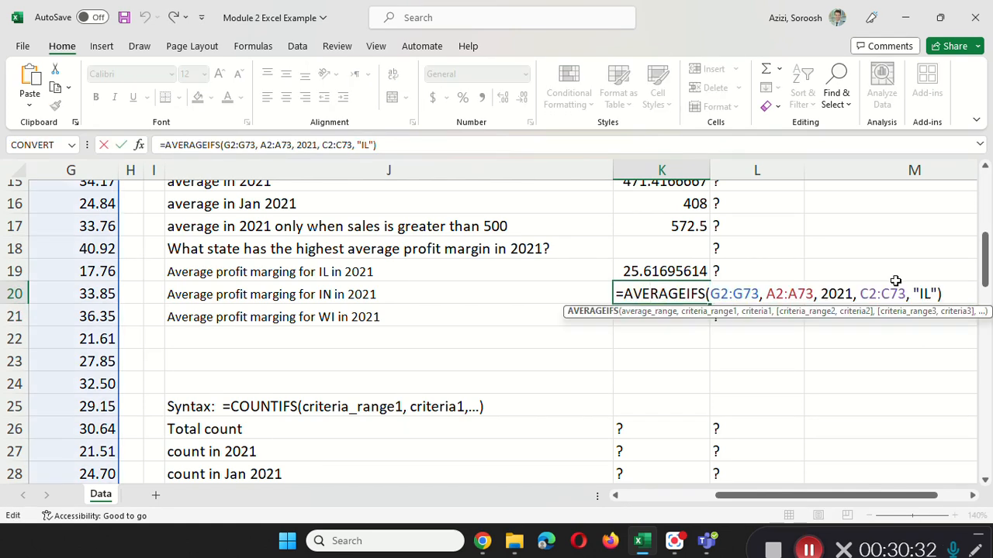
pyautogui.click(933, 293)
pyautogui.press('BackSpace')
pyautogui.write('N')
pyautogui.press('Return')
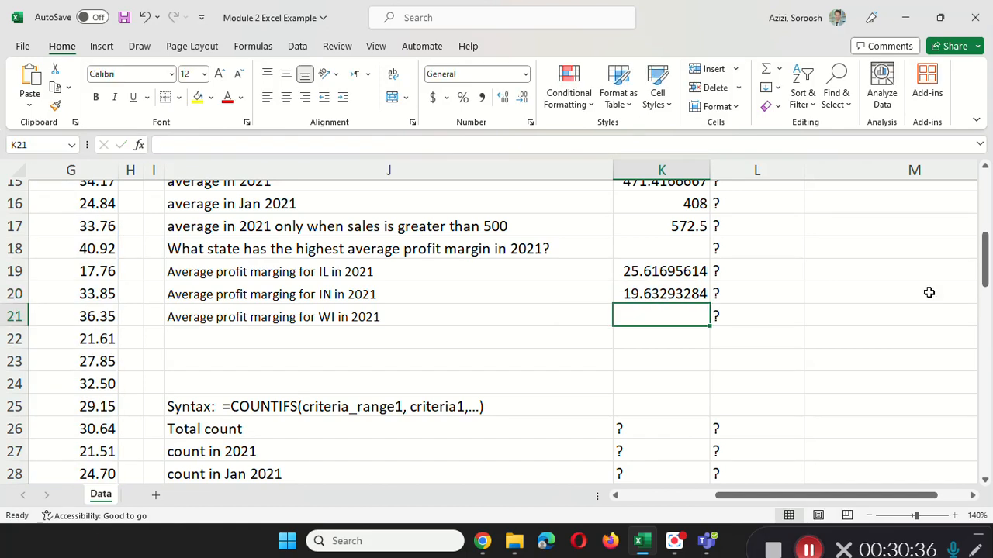
# Paste the copied AVERAGEIFS formula into K21 and change its state criterion to "WI"
pyautogui.doubleClick(681, 315)
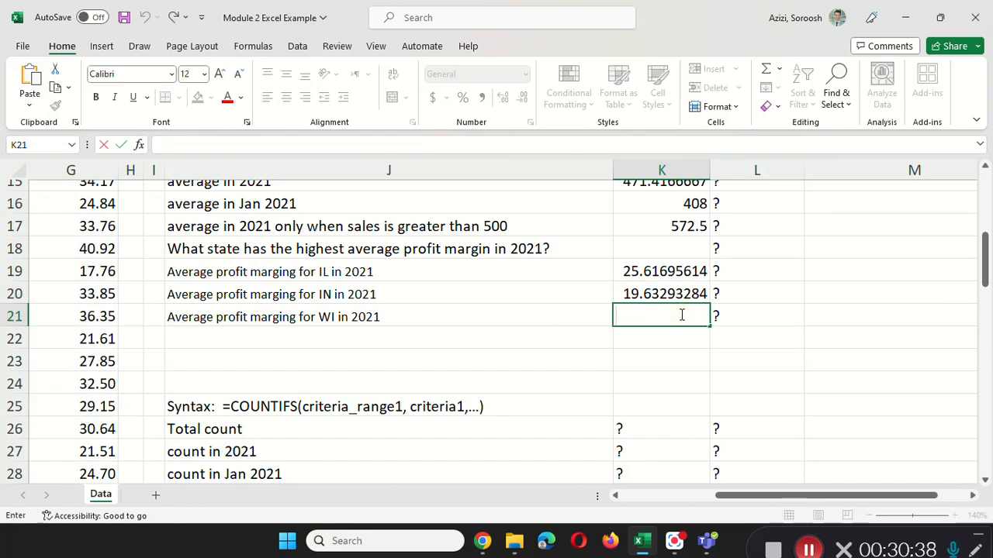
pyautogui.hotkey('ctrl', 'v')
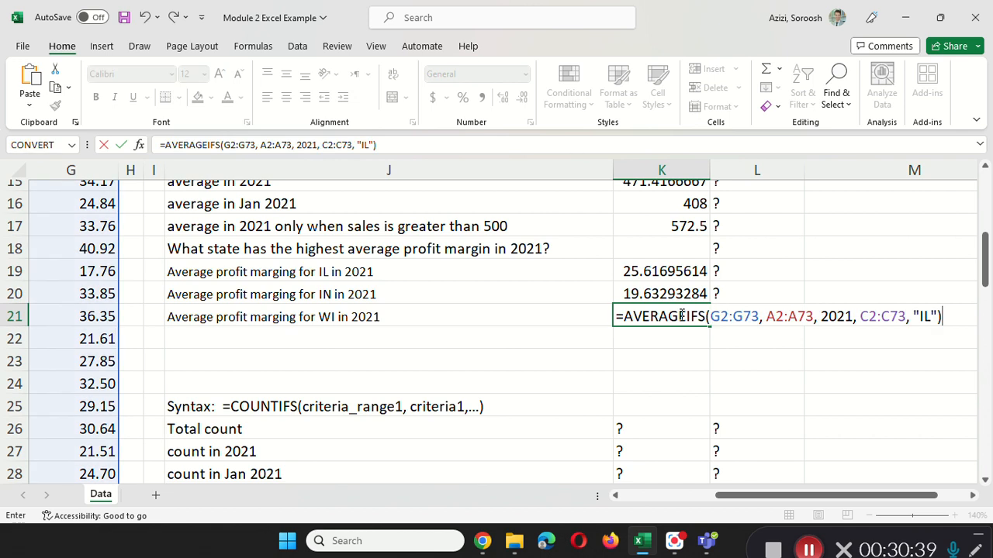
pyautogui.click(928, 317)
pyautogui.press('BackSpace')
pyautogui.press('BackSpace')
pyautogui.write('WI')
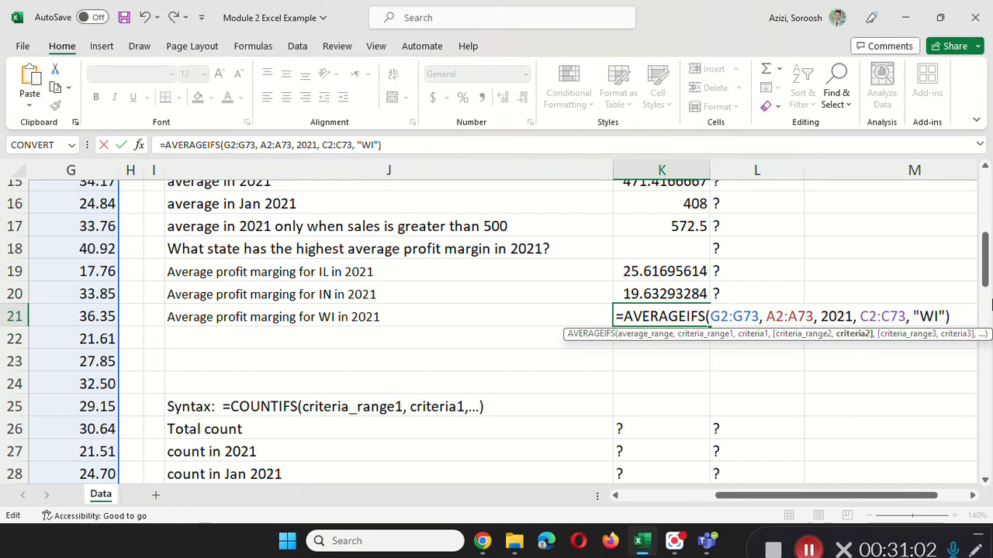
pyautogui.press('Return')
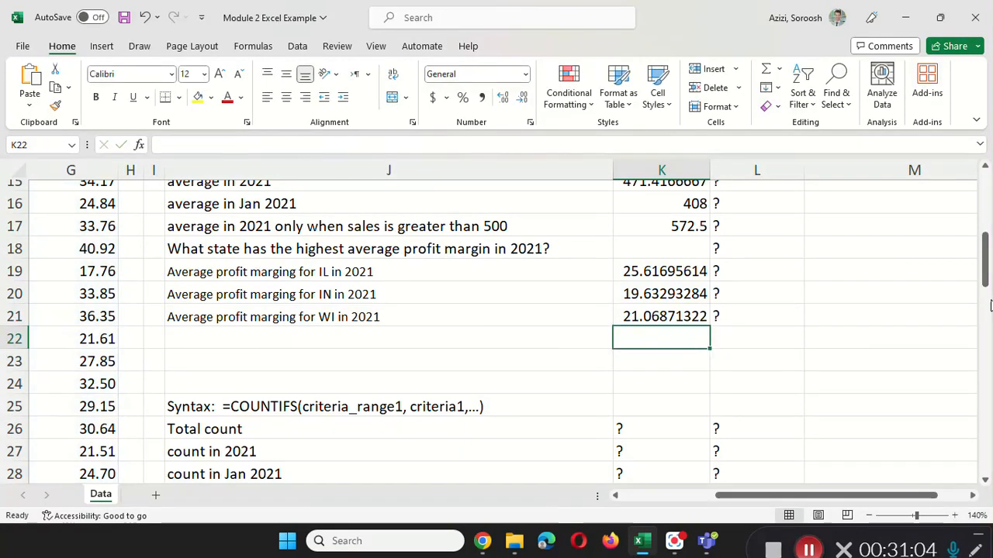
# Enter IL in K18 as the state with the highest average profit margin in 2021
pyautogui.click(668, 246)
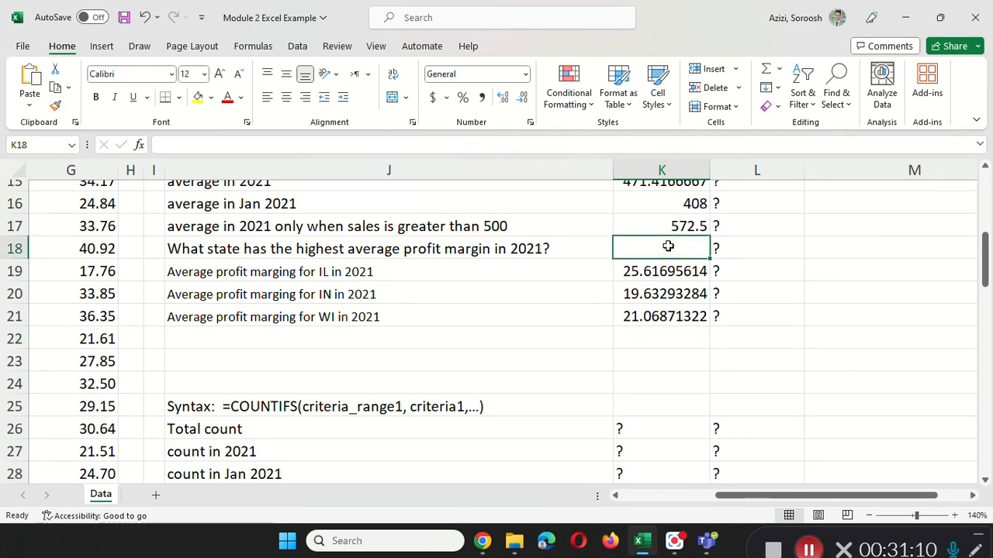
pyautogui.write('IL')
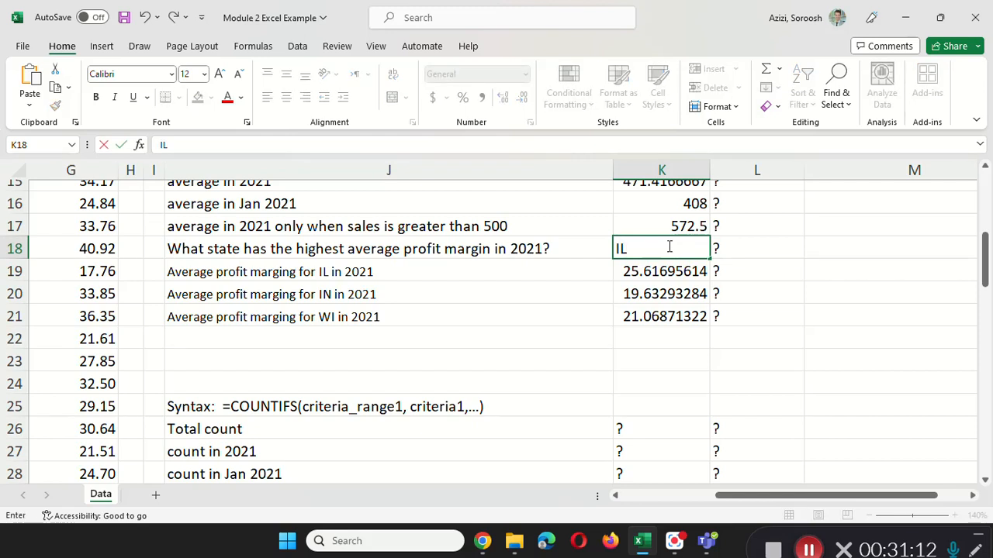
pyautogui.press('Return')
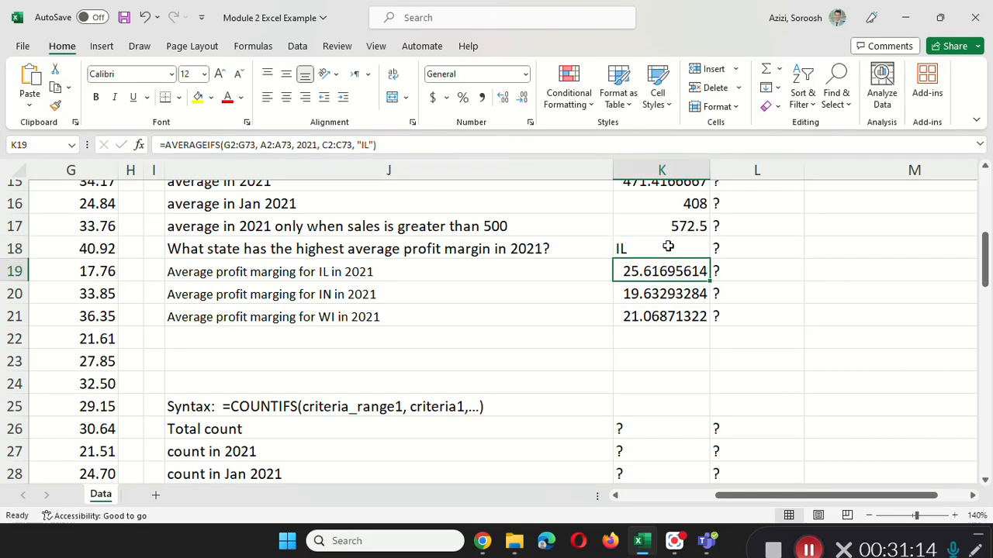
# Clear the question-mark placeholders from the COUNTIFS answer cells K26:K29
pyautogui.scroll(-2, 668, 246)
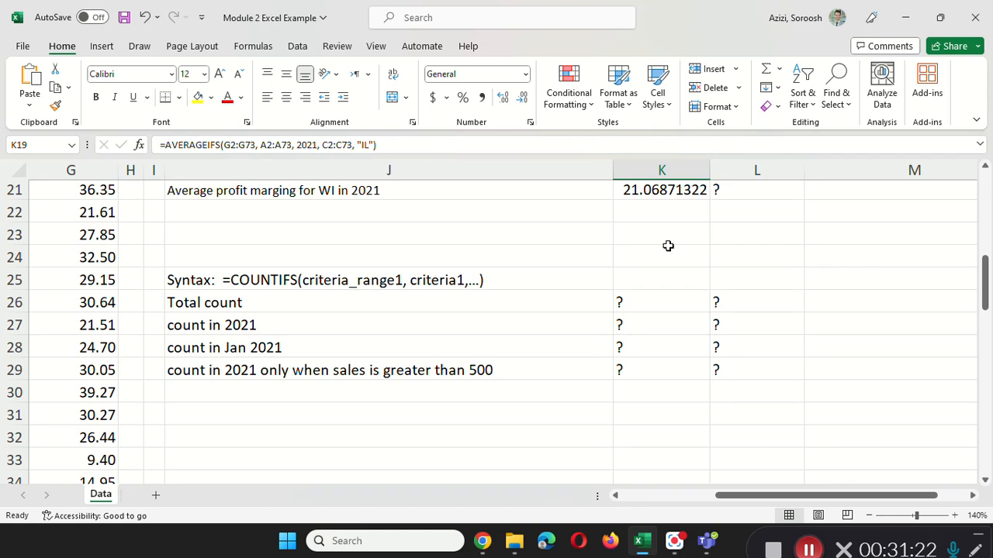
pyautogui.moveTo(654, 370); pyautogui.dragTo(625, 303)
pyautogui.press('Delete')
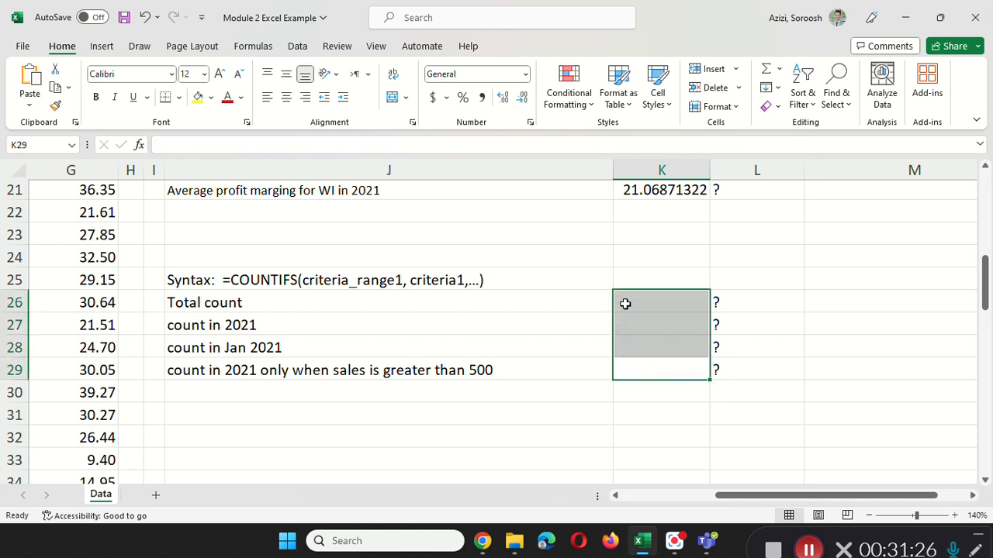
# Calculate the total count in K26 with the formula =COUNT(A2:A73)
pyautogui.click(624, 303)
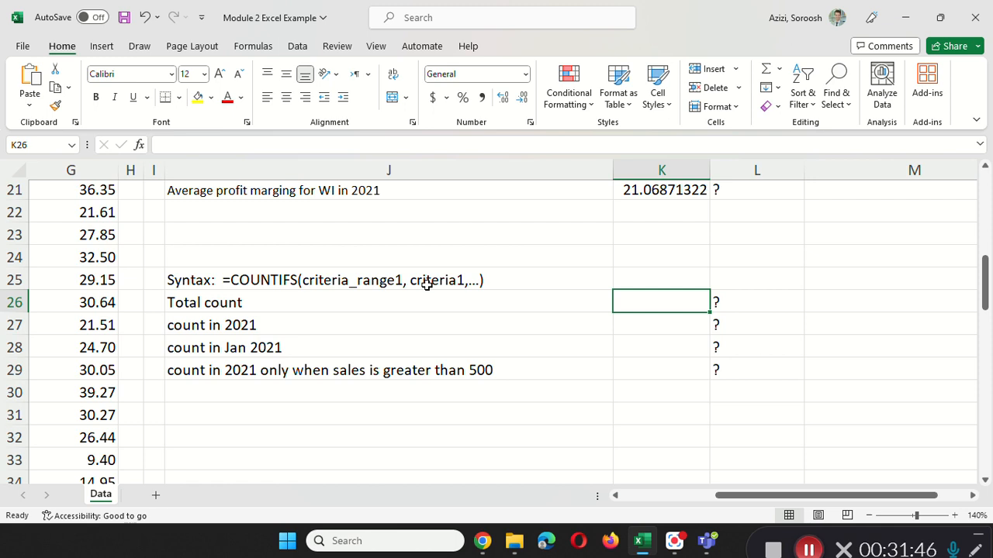
pyautogui.scroll(5, 426, 284)
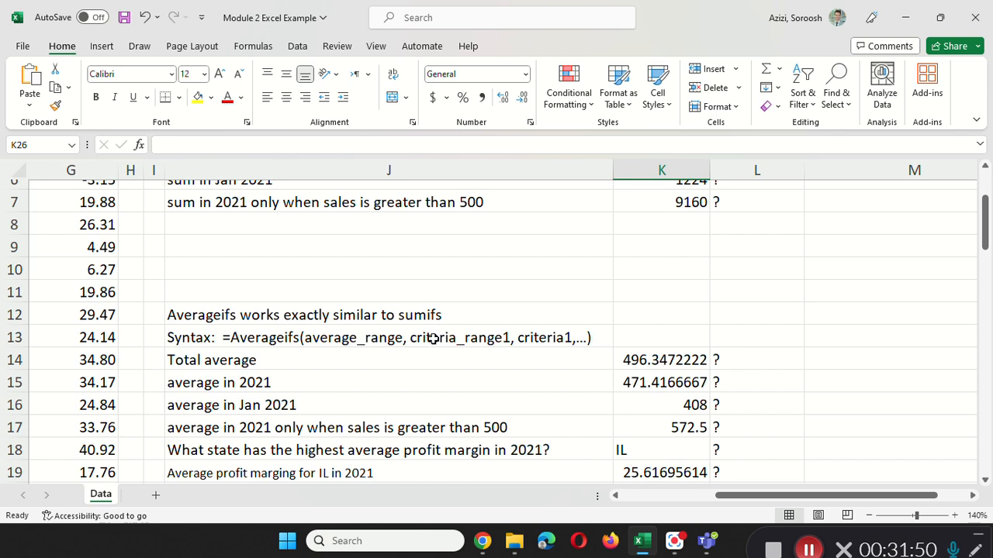
pyautogui.scroll(2, 536, 338)
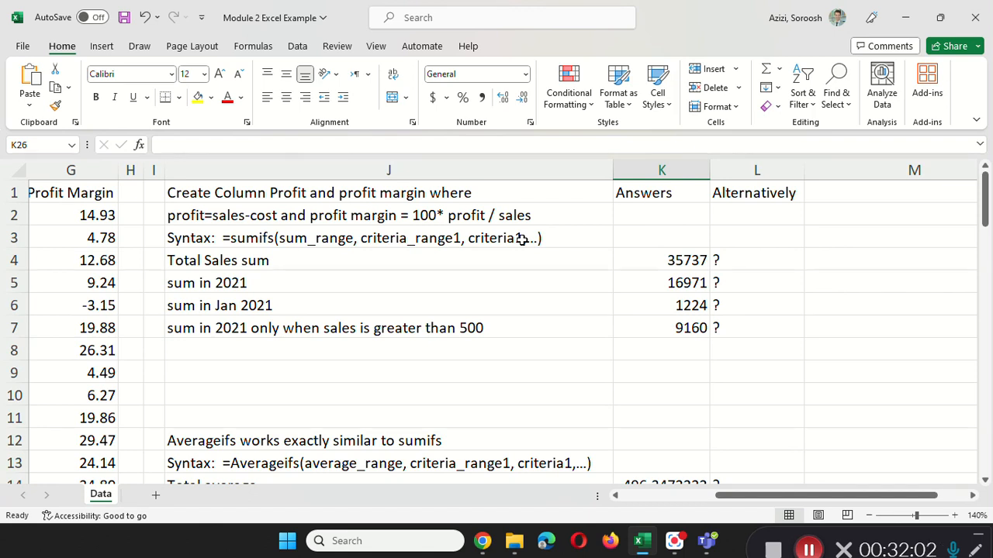
pyautogui.scroll(-9, 522, 239)
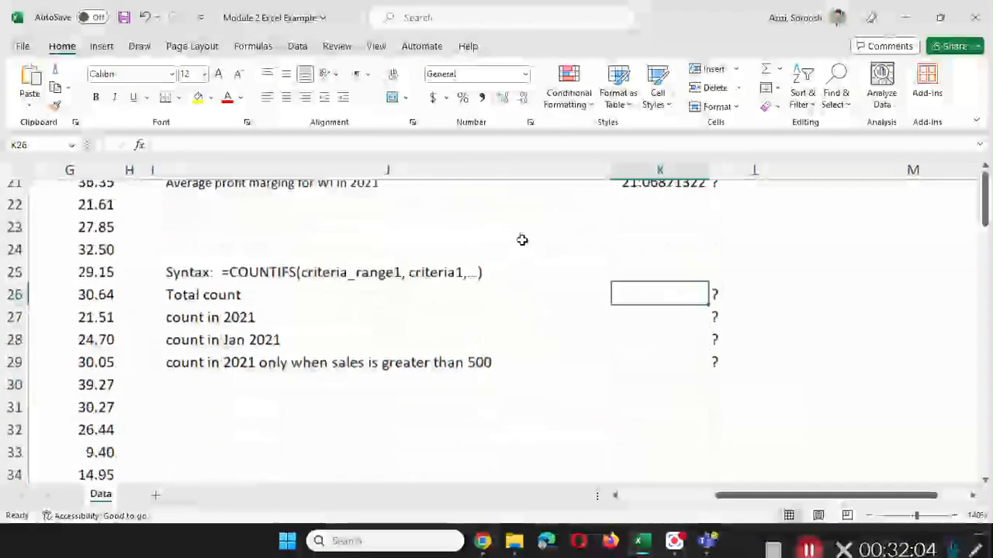
pyautogui.scroll(2, 522, 240)
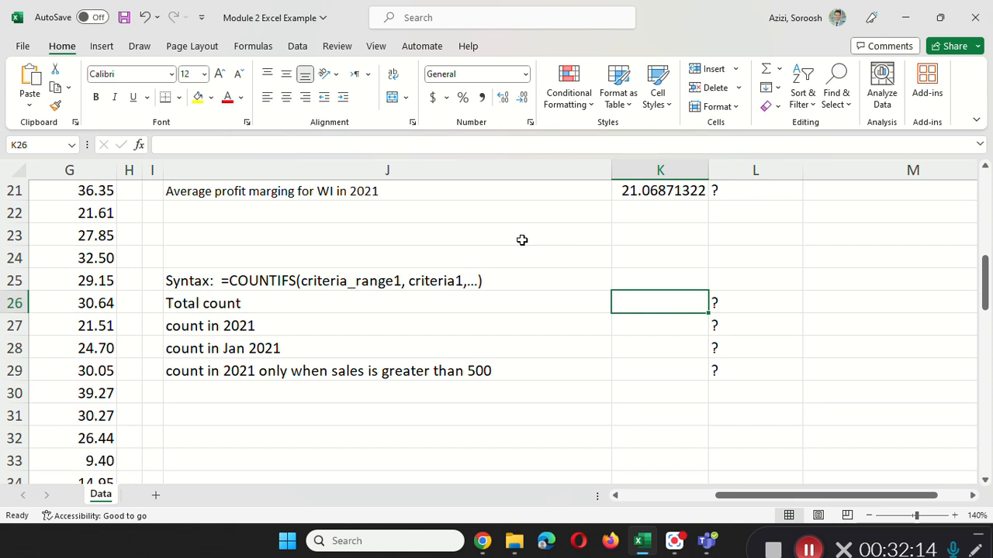
pyautogui.write('=Co')
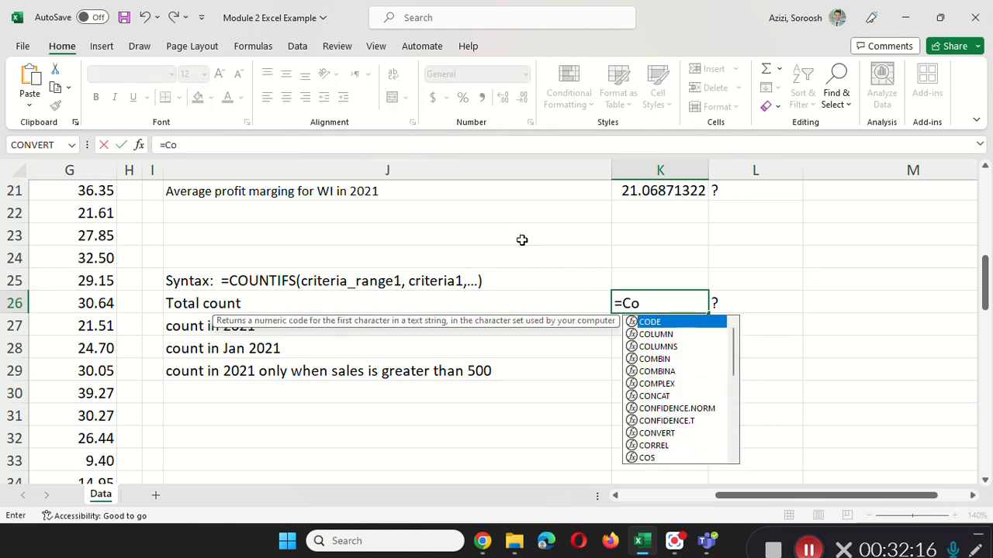
pyautogui.write('unt')
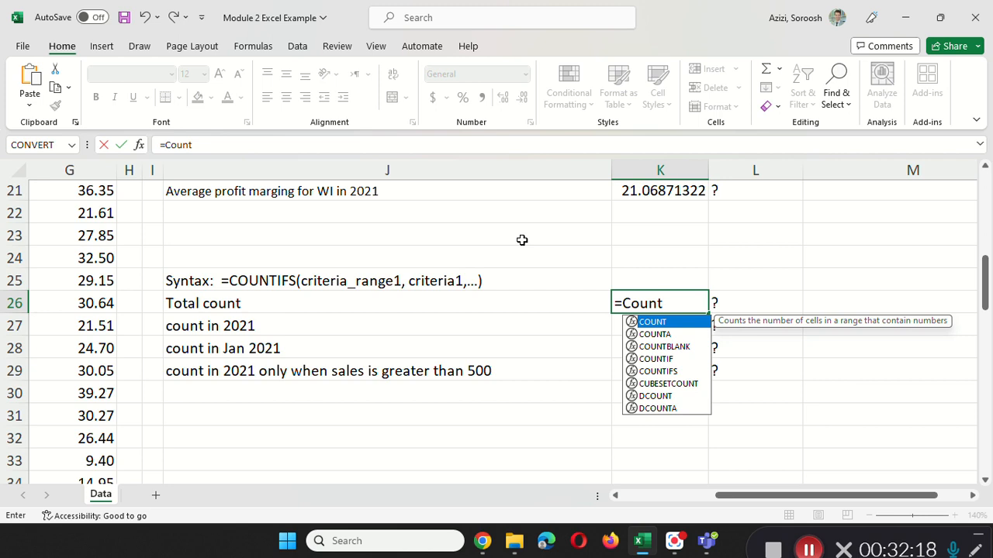
pyautogui.write('(')
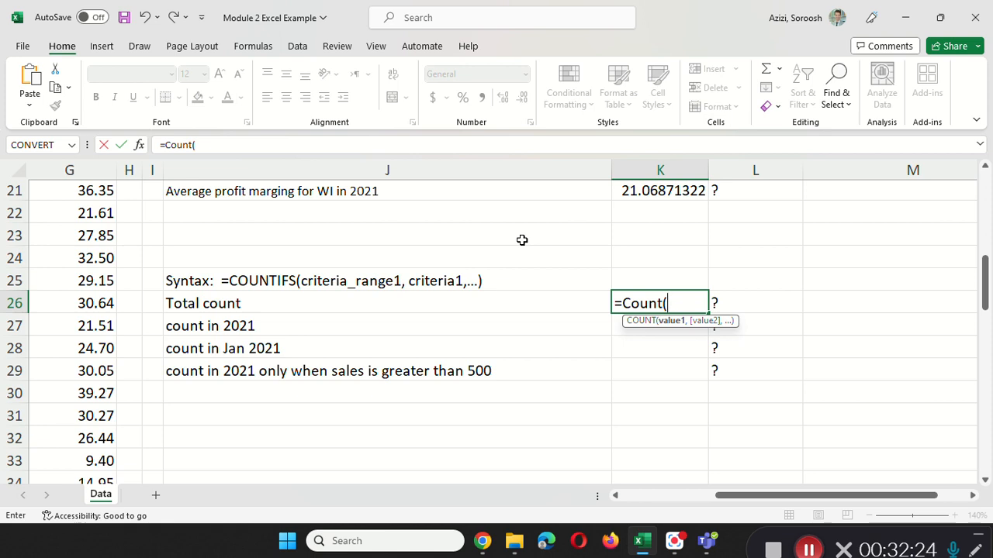
pyautogui.write('A2:A')
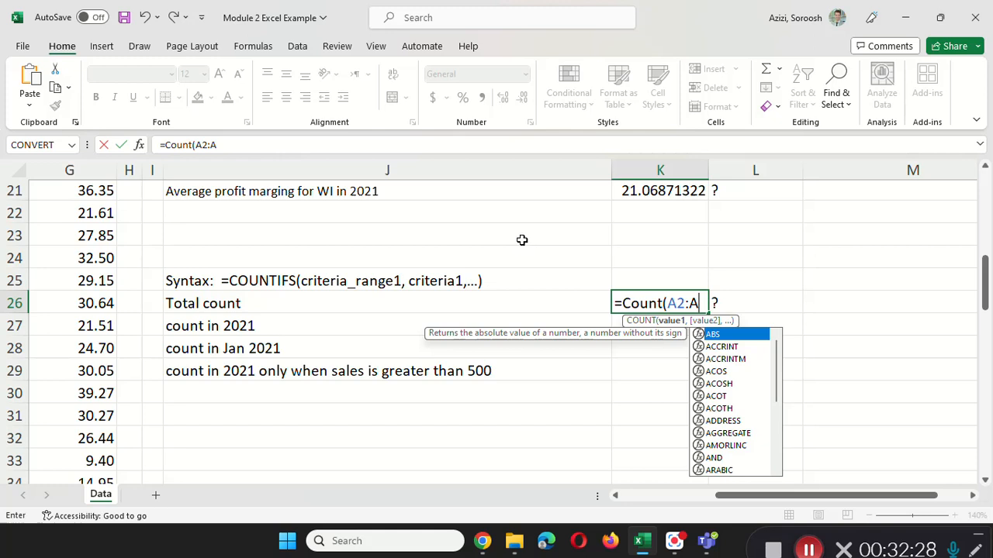
pyautogui.write('73')
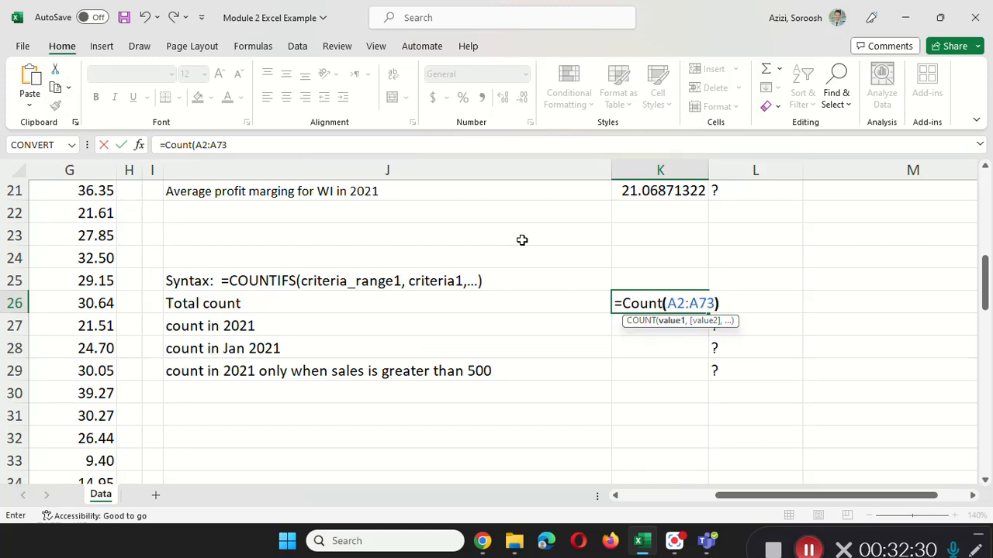
pyautogui.write(')')
pyautogui.press('Return')
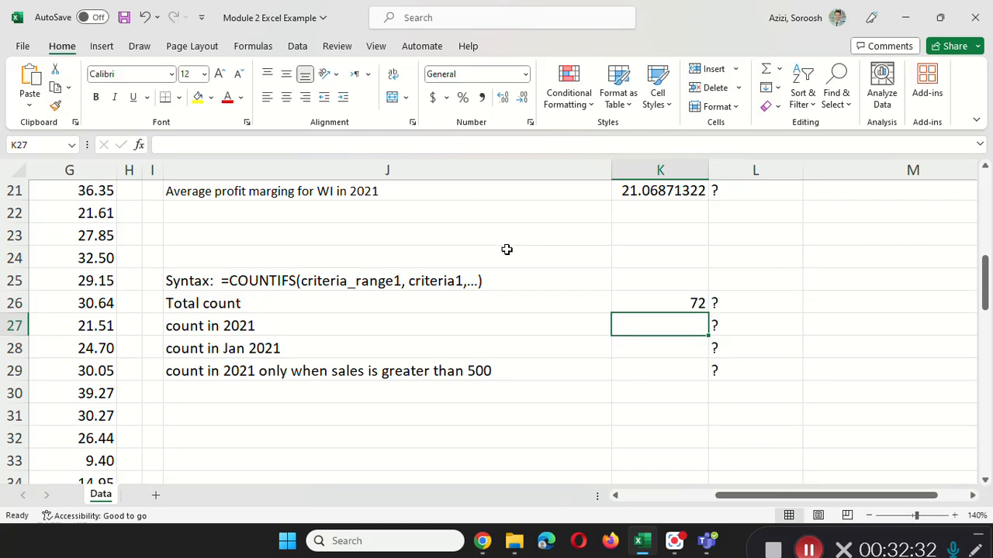
# Change the total count formula in K26 to =COUNT(C2:C73)
pyautogui.click(648, 303)
pyautogui.doubleClick(648, 304)
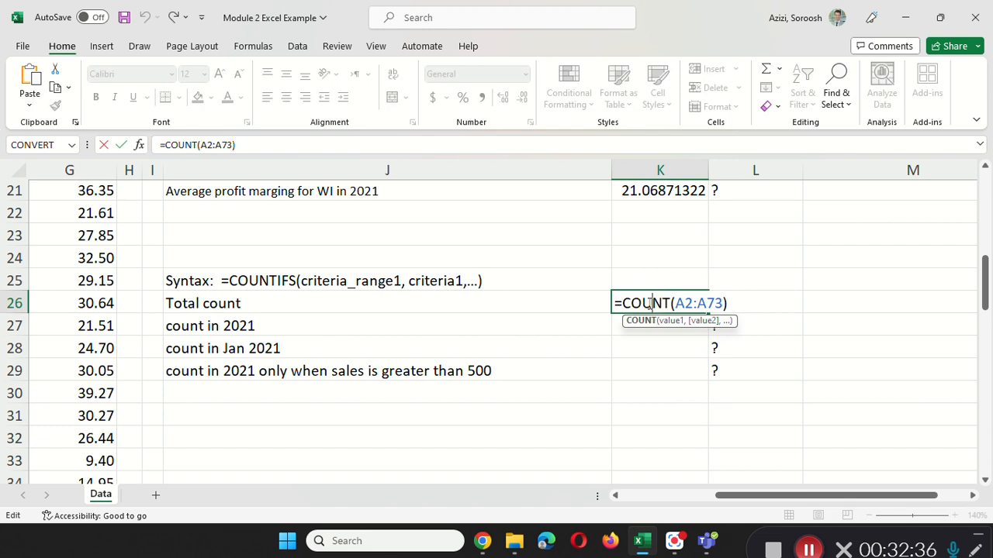
pyautogui.click(683, 303)
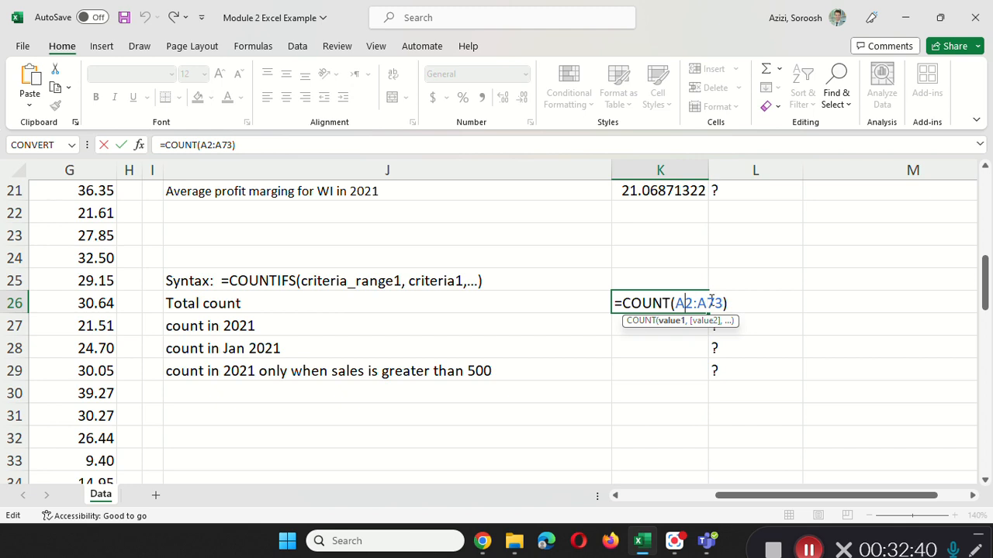
pyautogui.press('BackSpace')
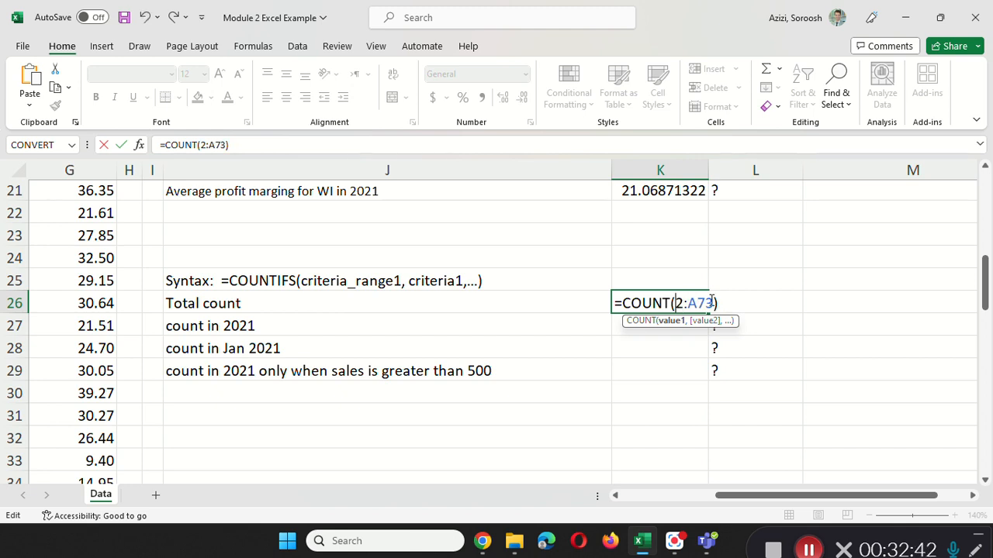
pyautogui.write('C')
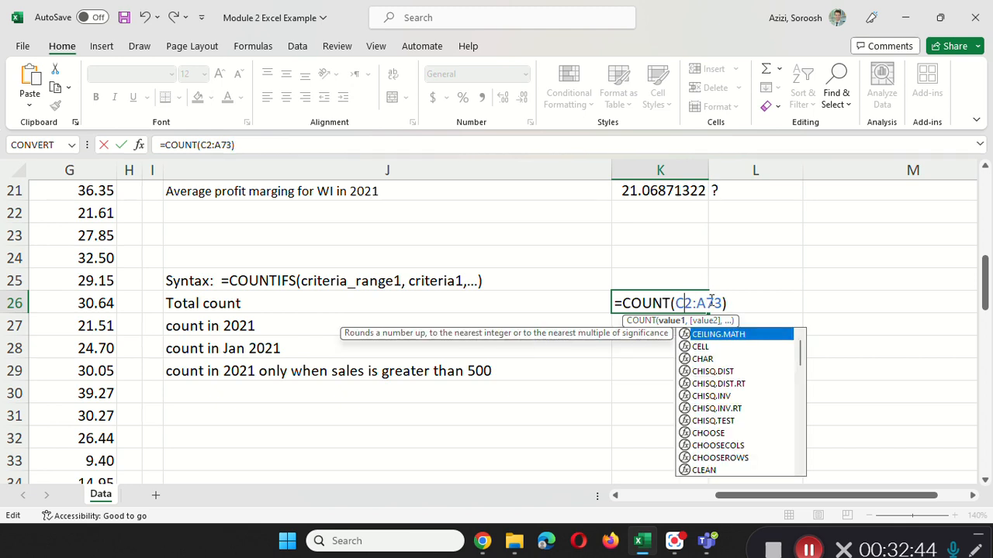
pyautogui.click(703, 308)
pyautogui.press('BackSpace')
pyautogui.write('C')
pyautogui.press('Return')
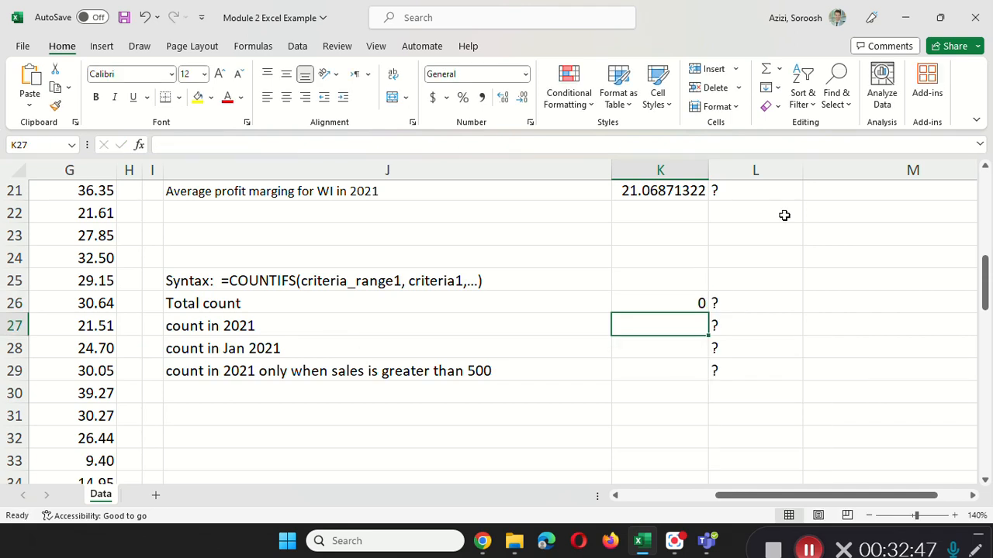
# Inspect the range used by the K26 count formula and examine the kind of data held in column C
pyautogui.click(689, 304)
pyautogui.doubleClick(690, 305)
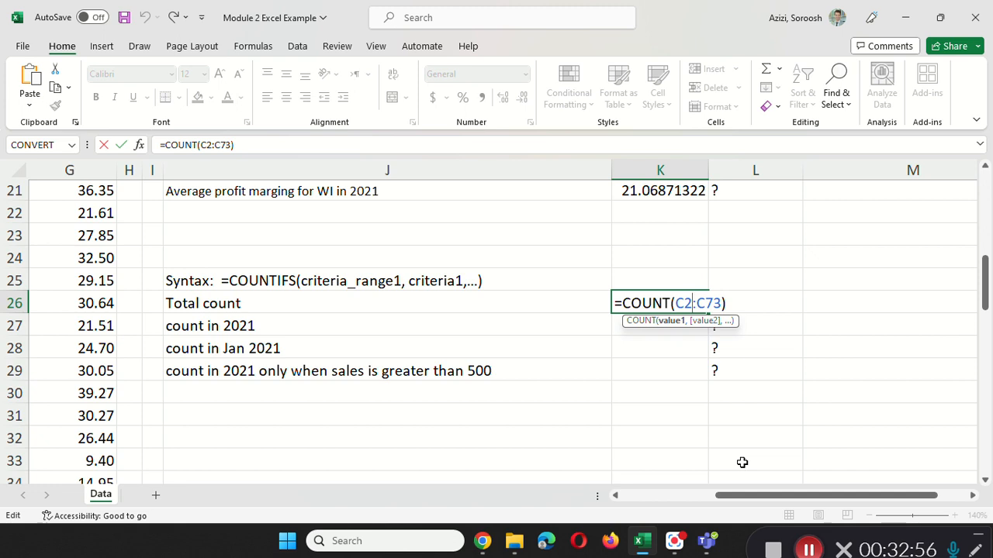
pyautogui.press('Return')
pyautogui.moveTo(727, 496); pyautogui.dragTo(512, 478)
pyautogui.scroll(7, 271, 310)
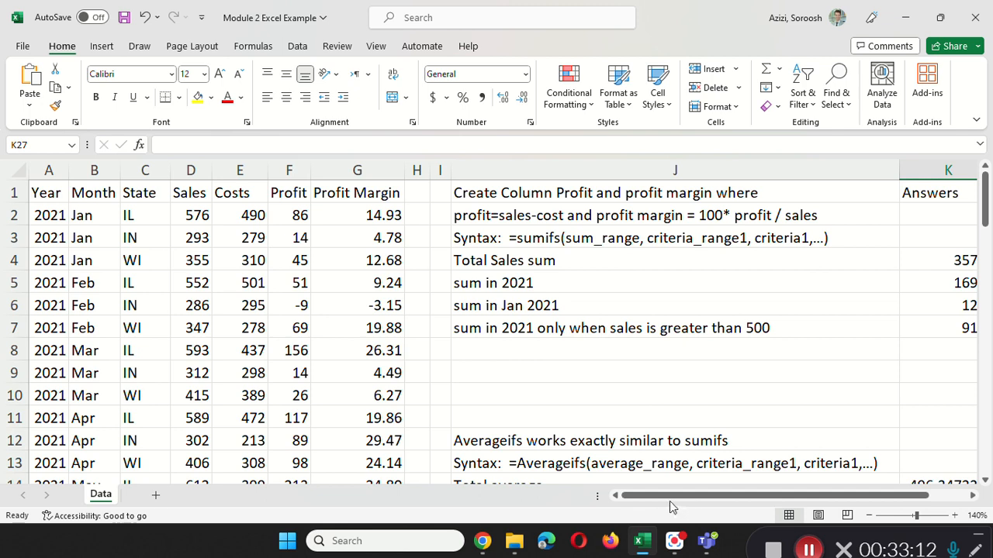
pyautogui.moveTo(658, 497); pyautogui.dragTo(766, 481)
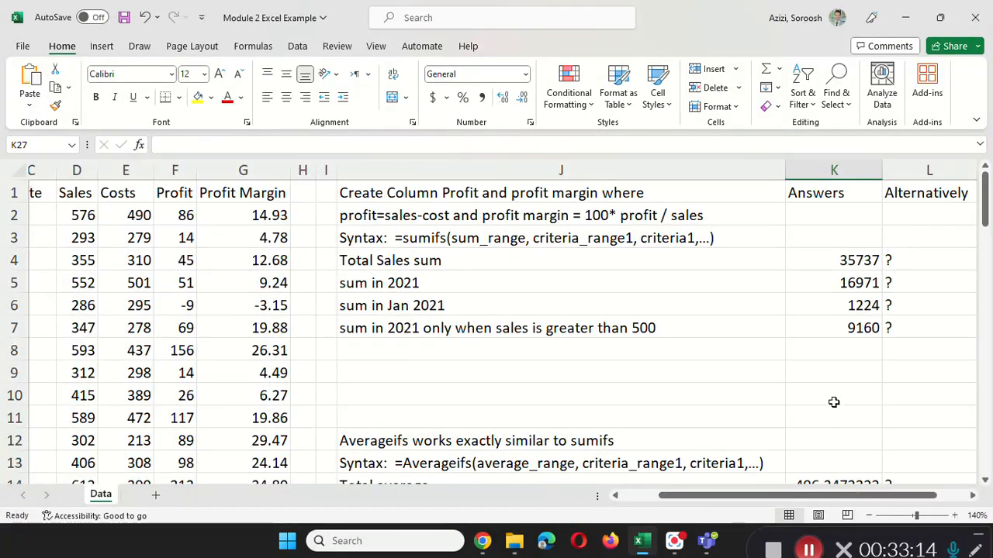
pyautogui.scroll(-7, 826, 386)
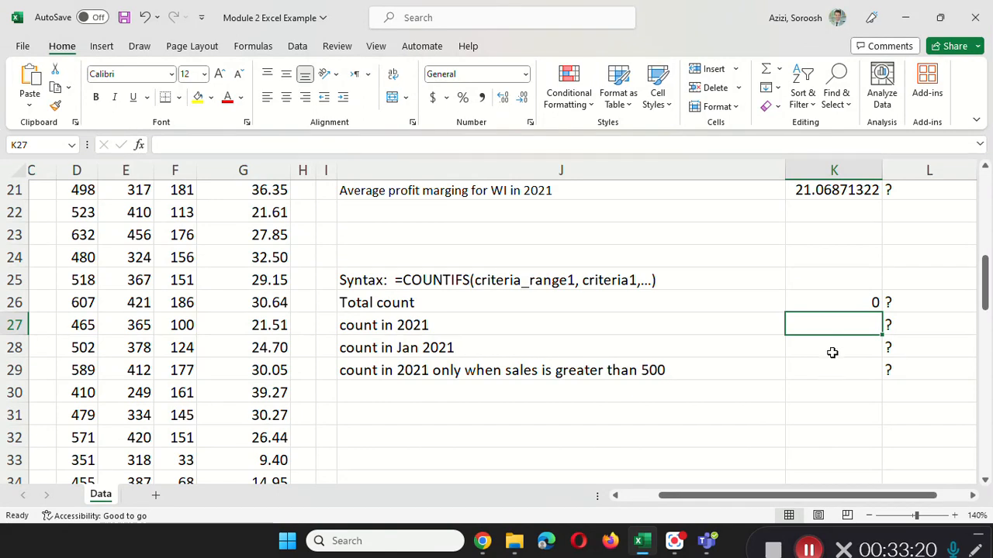
# Change the total count formula in K26 back to =COUNT(A2:A73)
pyautogui.click(795, 301)
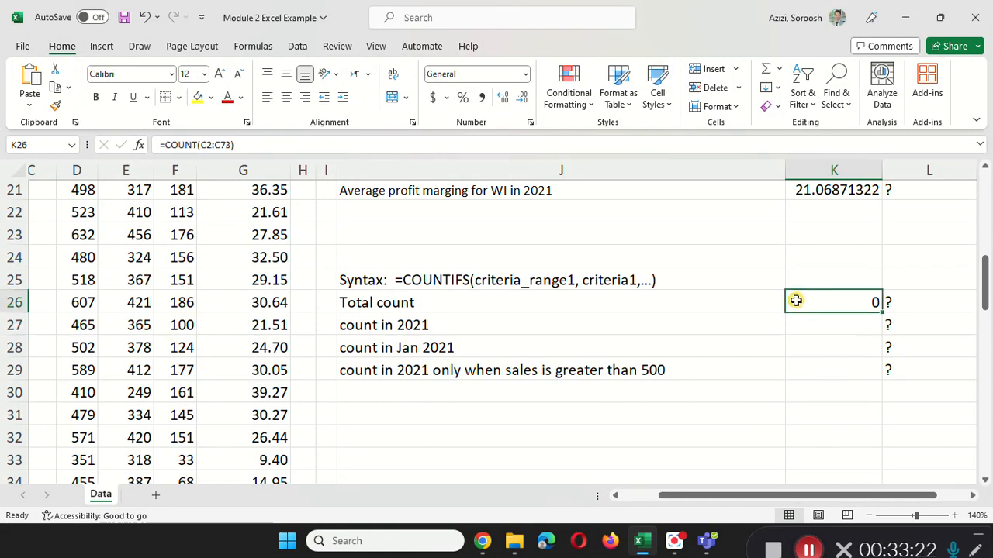
pyautogui.doubleClick(795, 301)
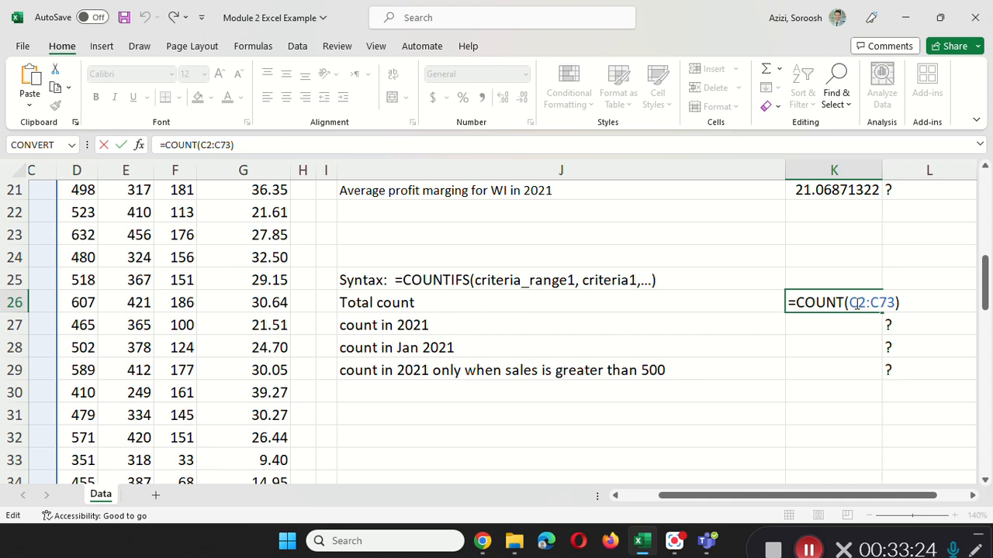
pyautogui.click(853, 304)
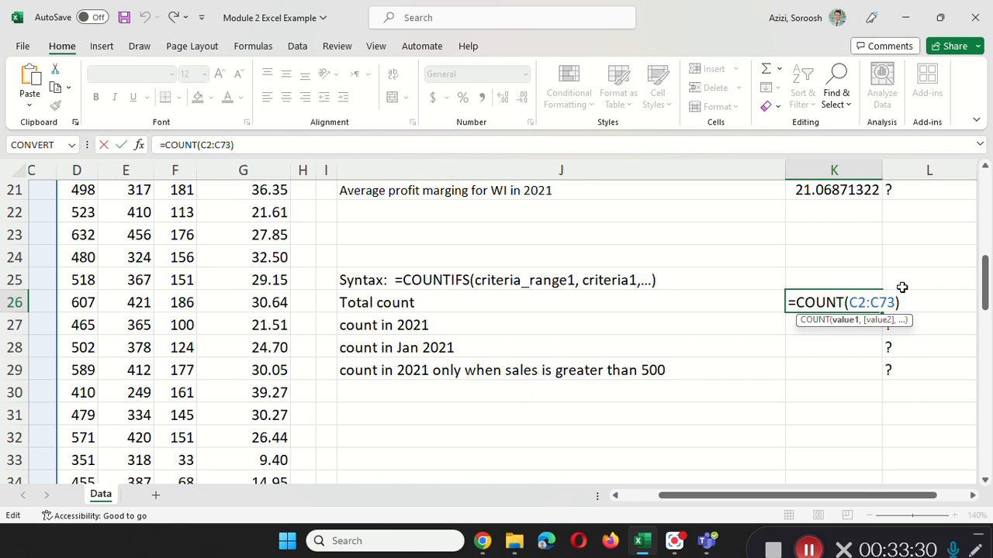
pyautogui.press('BackSpace')
pyautogui.write('A')
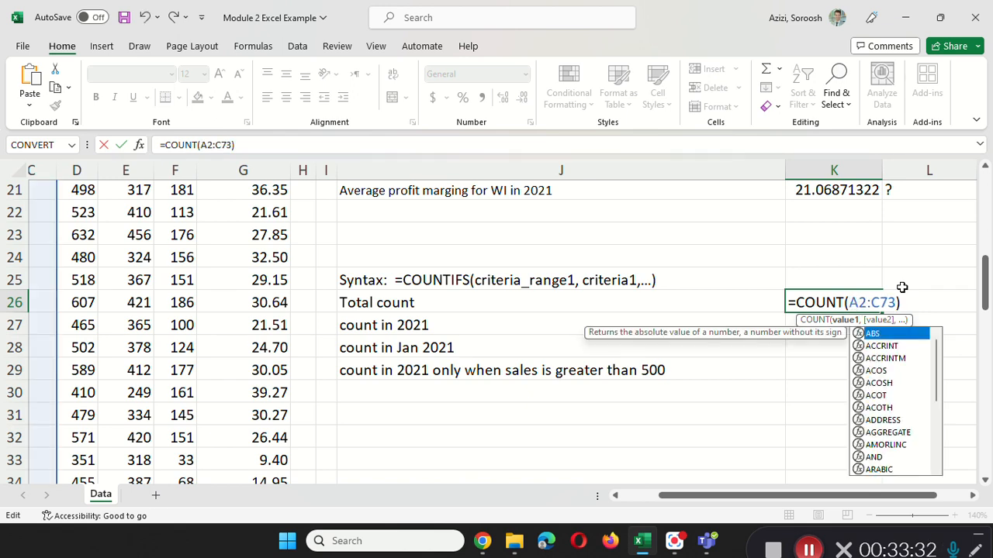
pyautogui.click(882, 302)
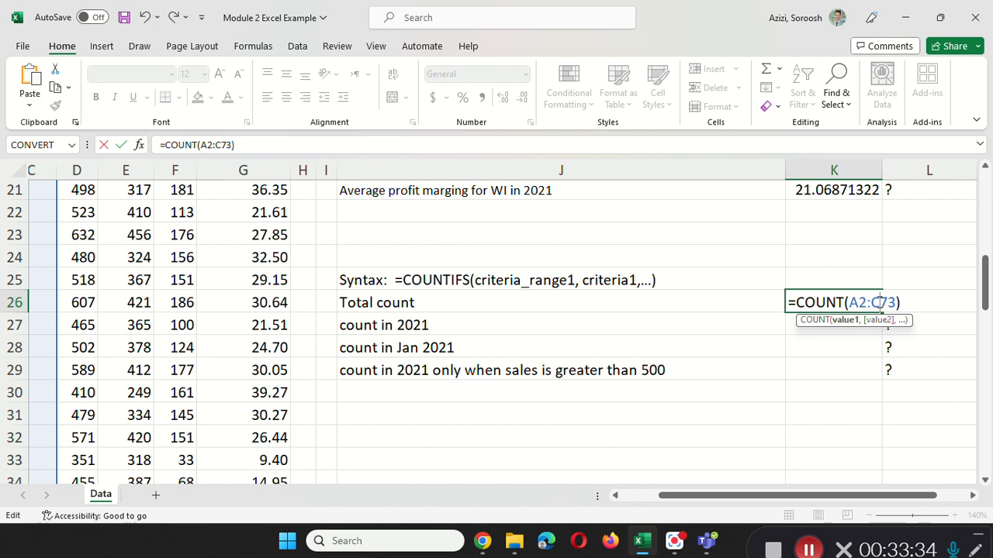
pyautogui.press('BackSpace')
pyautogui.write('A')
pyautogui.press('Return')
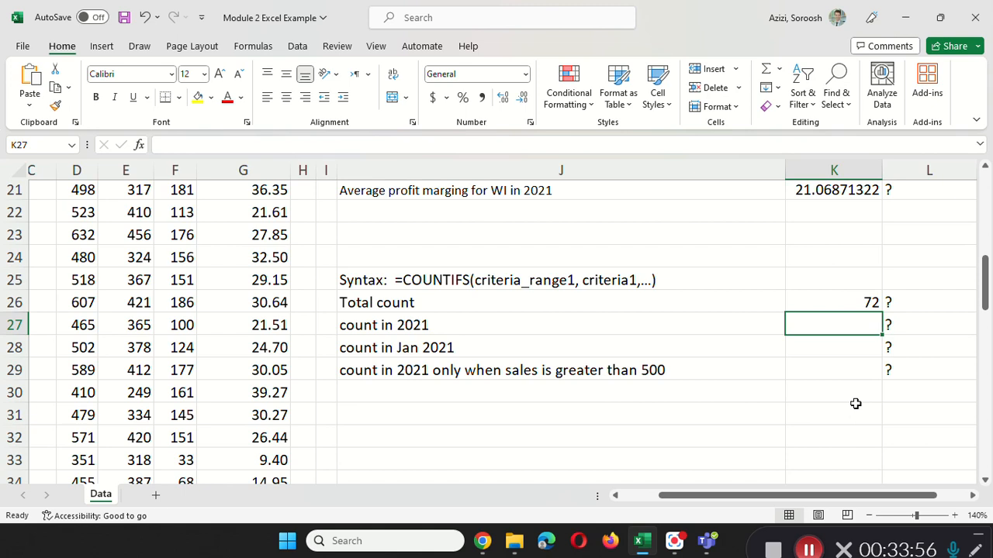
# Calculate the 2021 record count in K27 with the formula =COUNTIFS(A2:A73, 2021)
pyautogui.write('=')
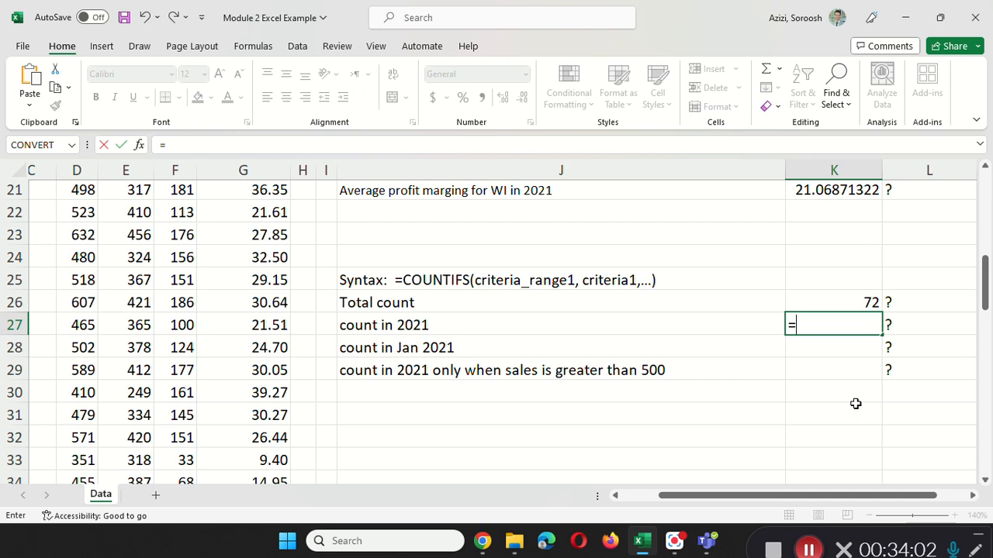
pyautogui.write('Coun')
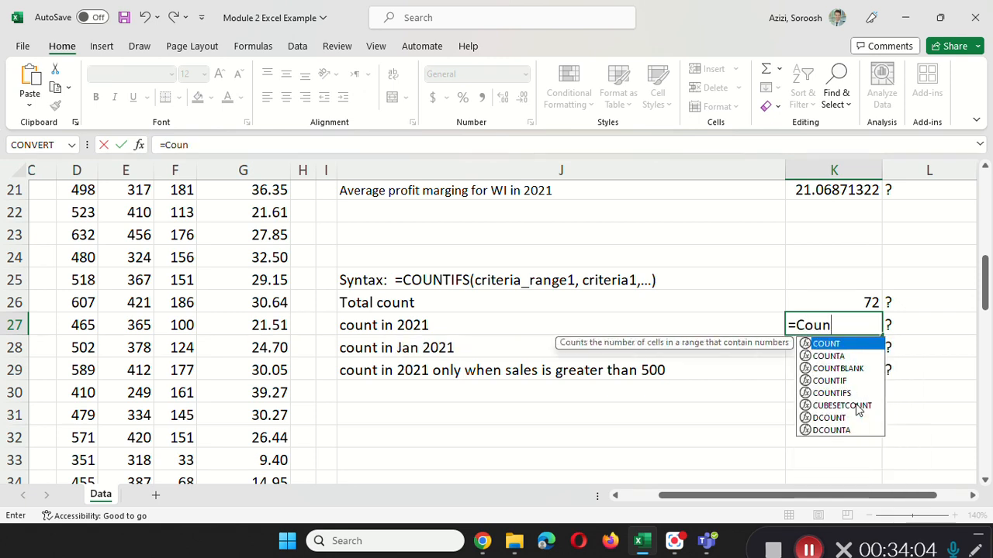
pyautogui.write('tifs(')
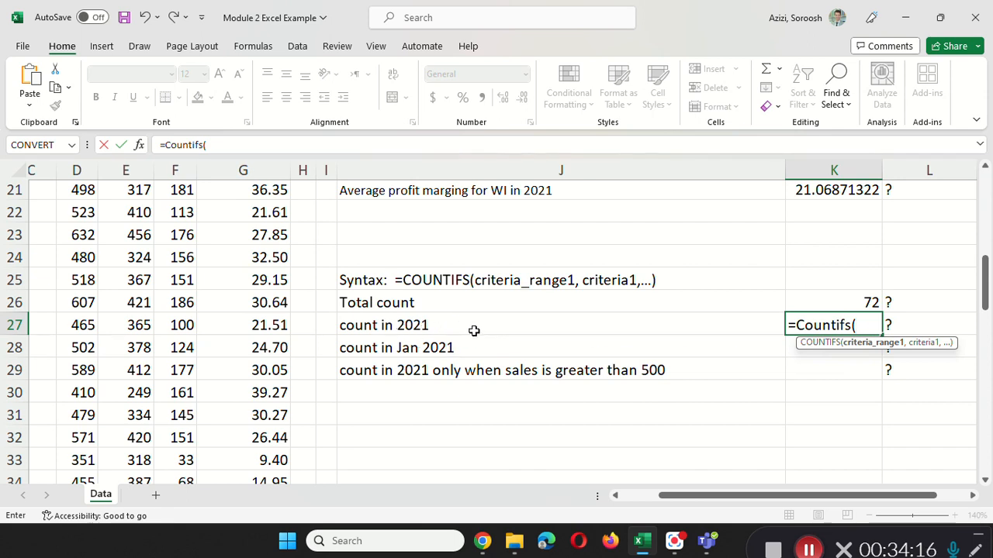
pyautogui.write('A2:A')
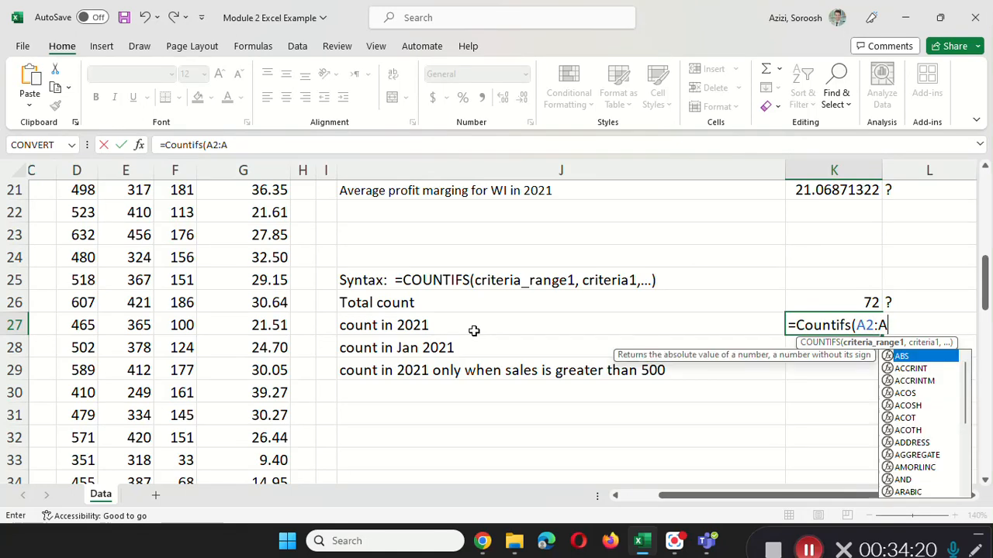
pyautogui.write('73,')
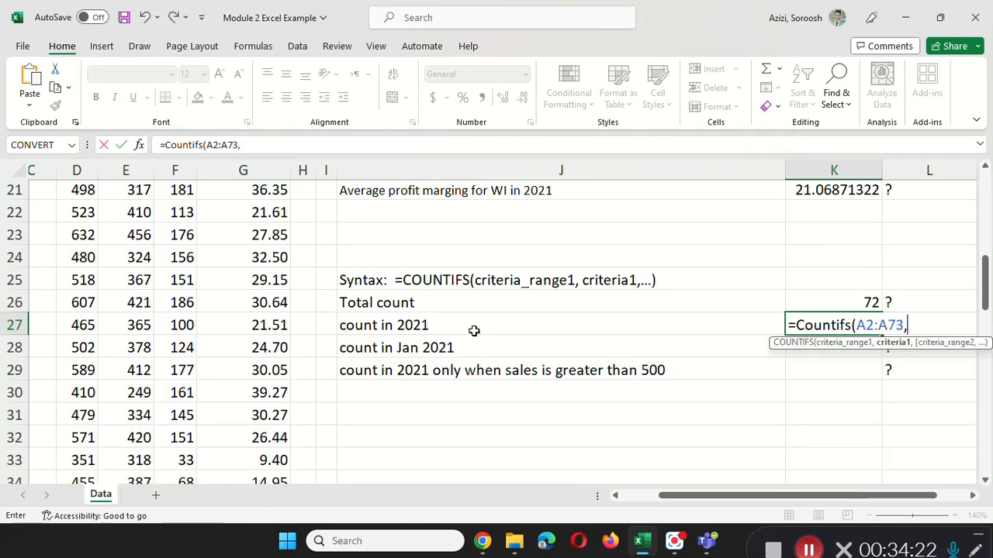
pyautogui.write(' 20')
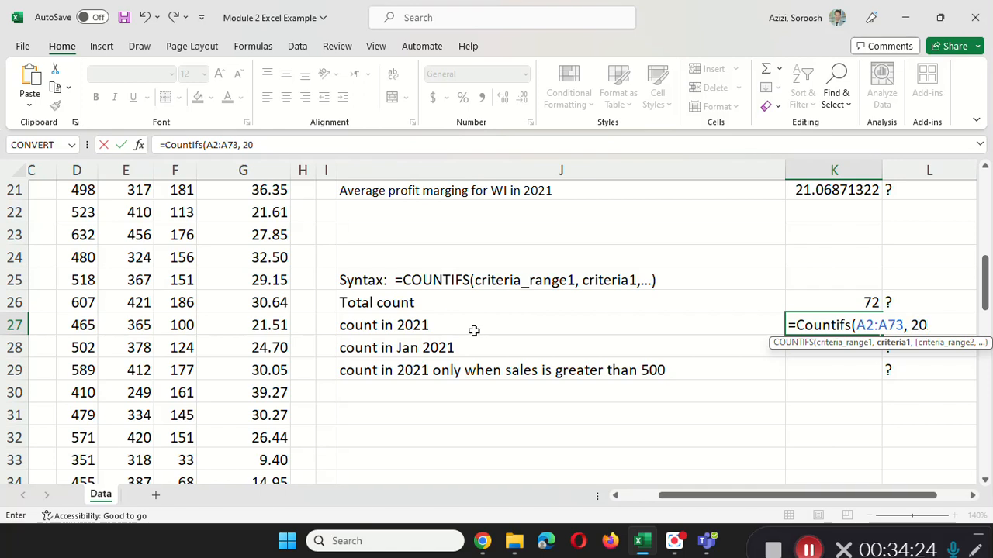
pyautogui.write('21)')
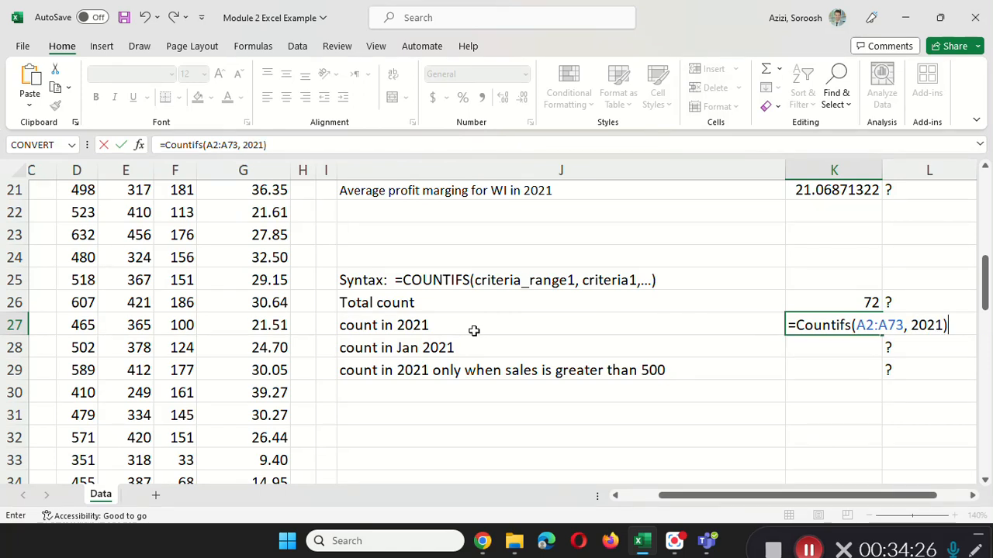
pyautogui.press('Return')
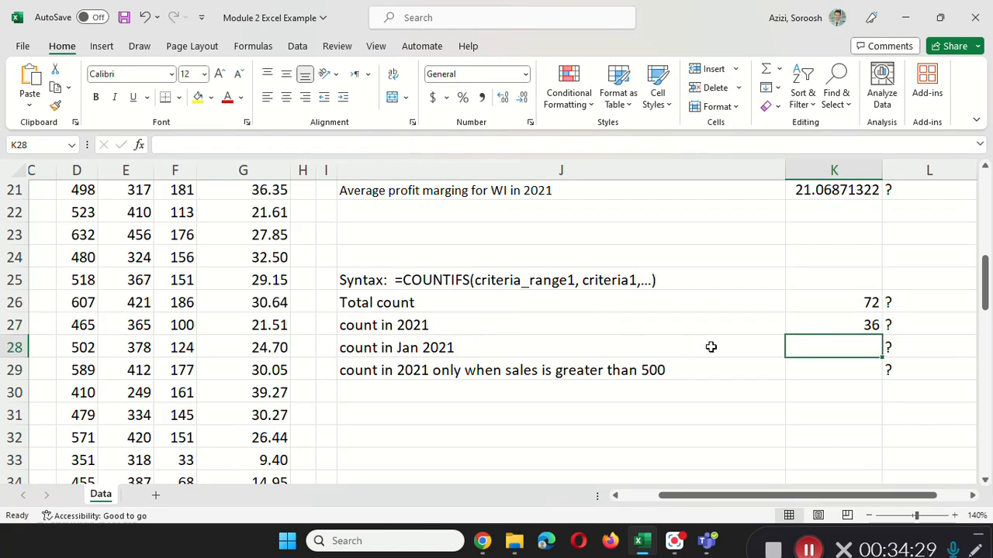
pyautogui.doubleClick(810, 324)
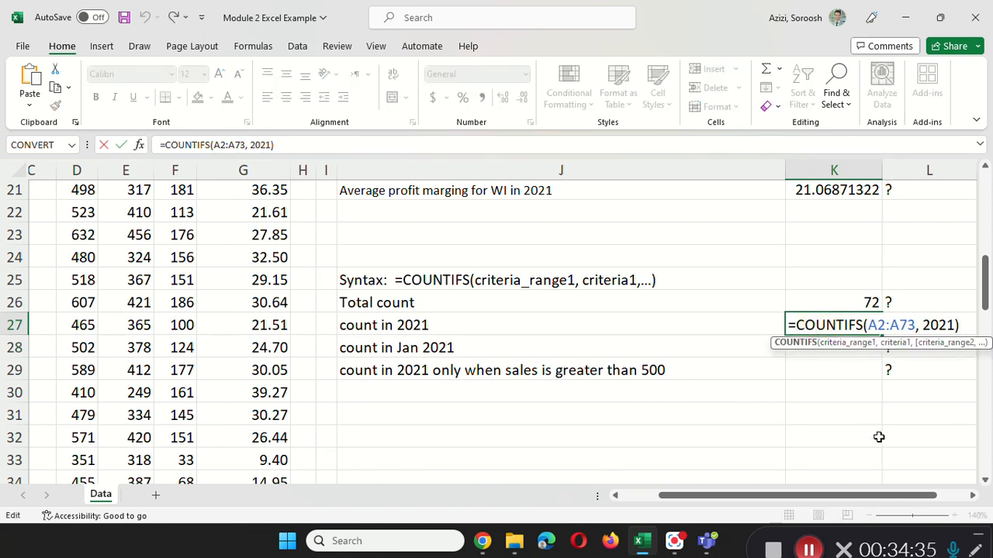
pyautogui.press('Return')
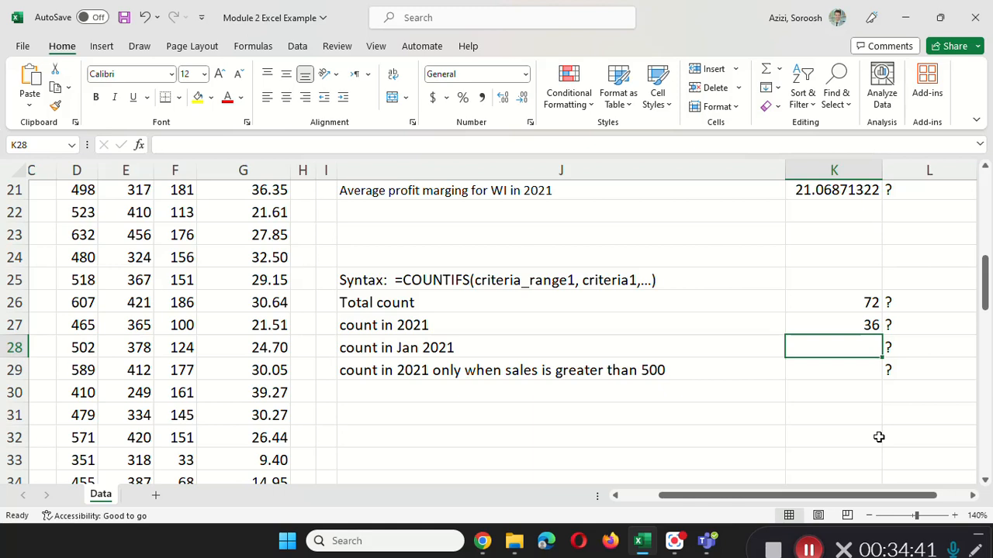
# Calculate the January 2021 record count in K28 with the formula =COUNTIFS(A2:A73, 2021, B2:B73, "Jan")
pyautogui.write('=C')
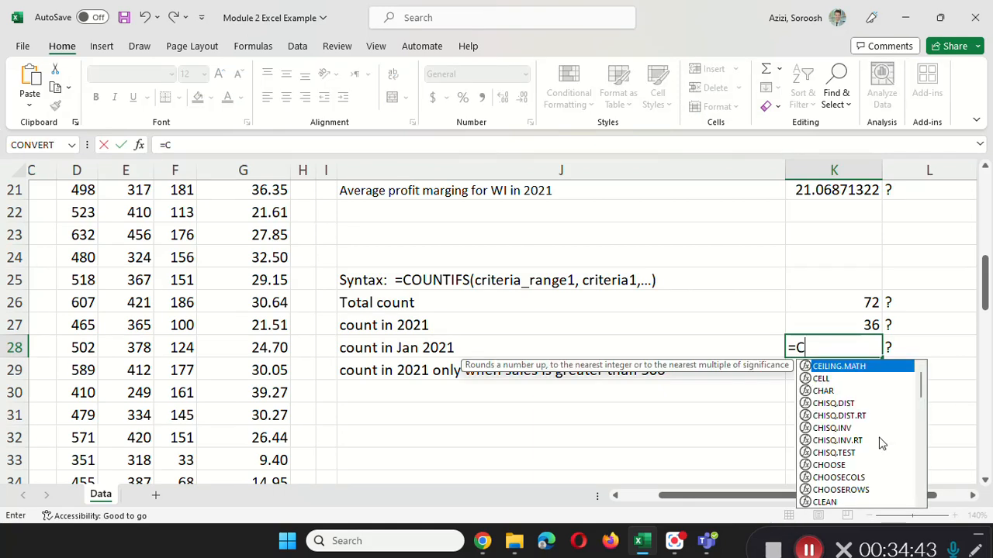
pyautogui.write('ountifs(')
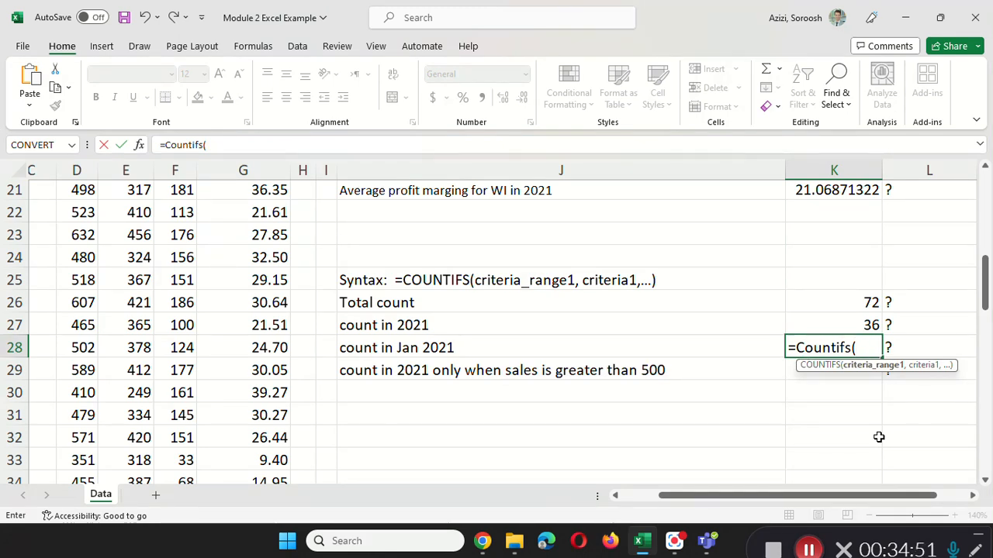
pyautogui.write('A:A73,')
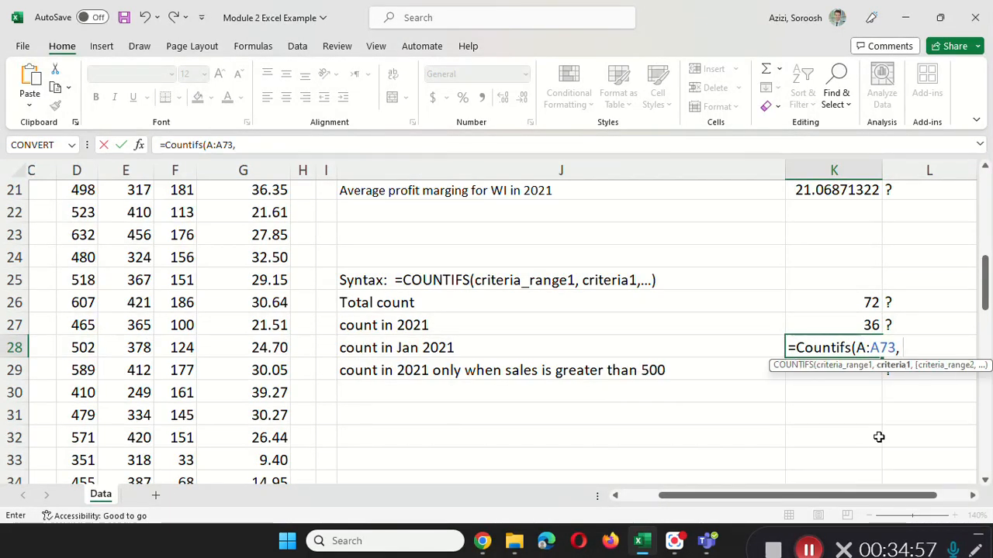
pyautogui.click(864, 348)
pyautogui.write('2')
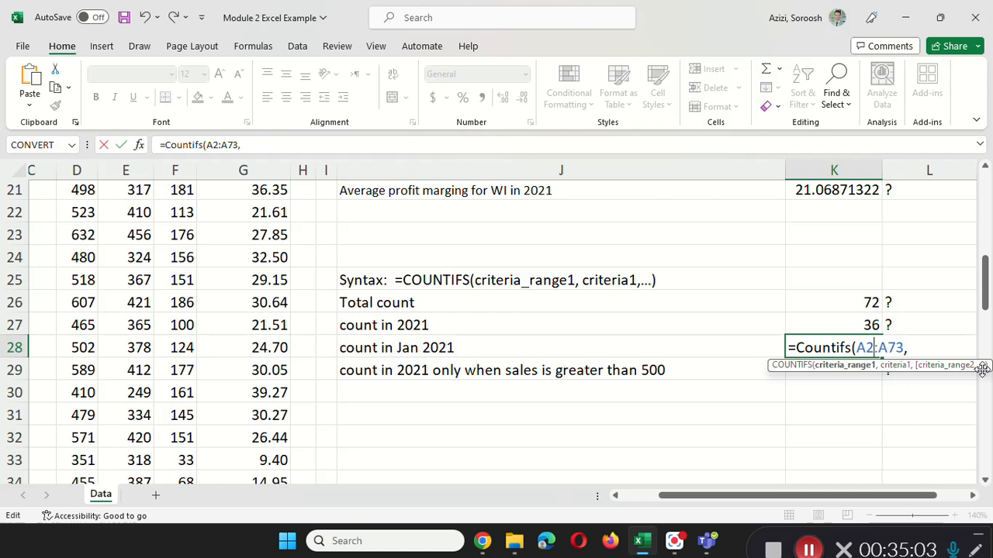
pyautogui.click(932, 353)
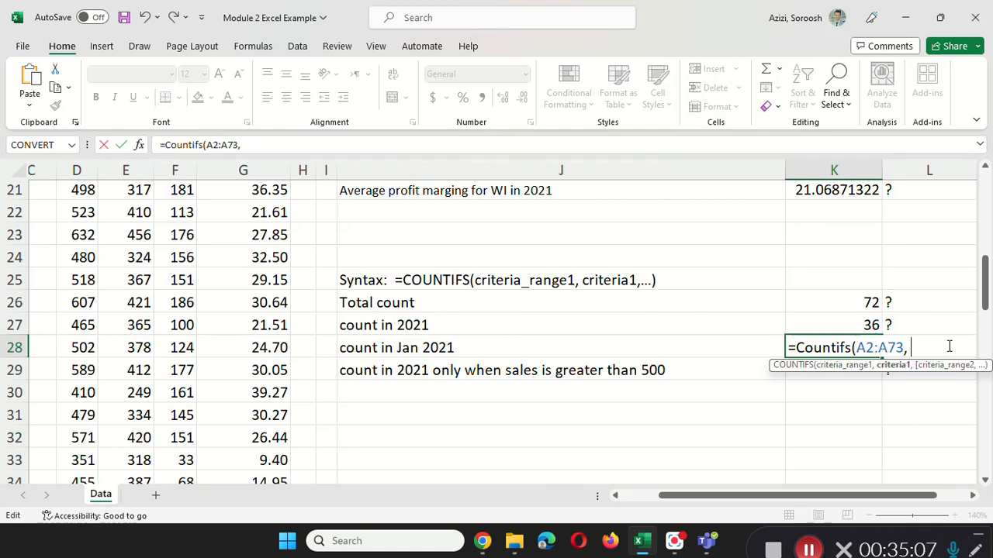
pyautogui.write('2021')
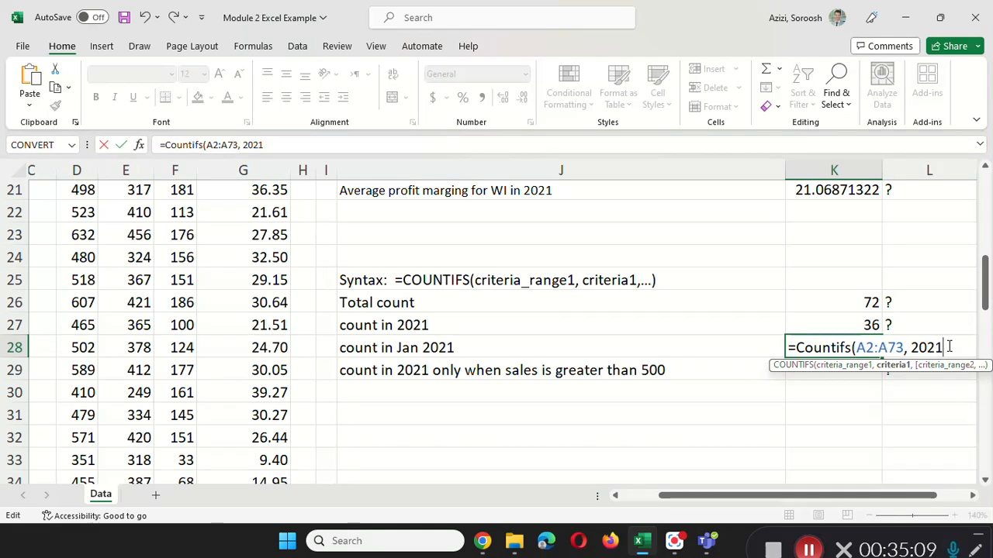
pyautogui.write(',')
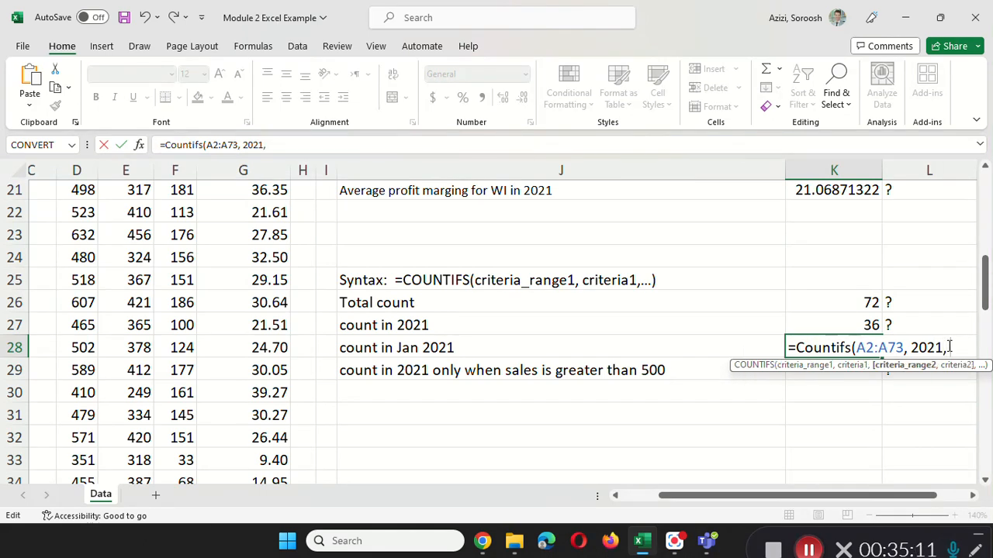
pyautogui.moveTo(827, 501); pyautogui.dragTo(878, 501)
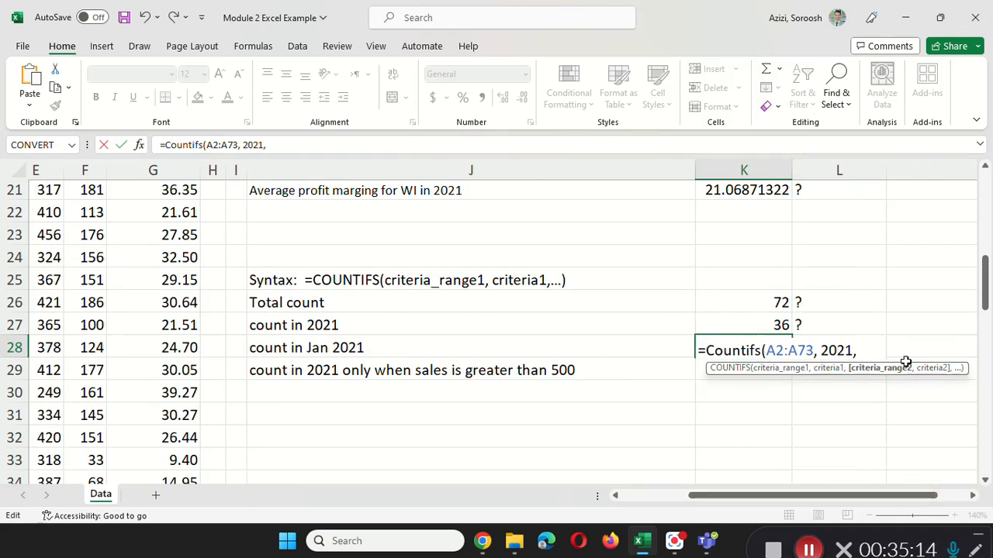
pyautogui.write('B')
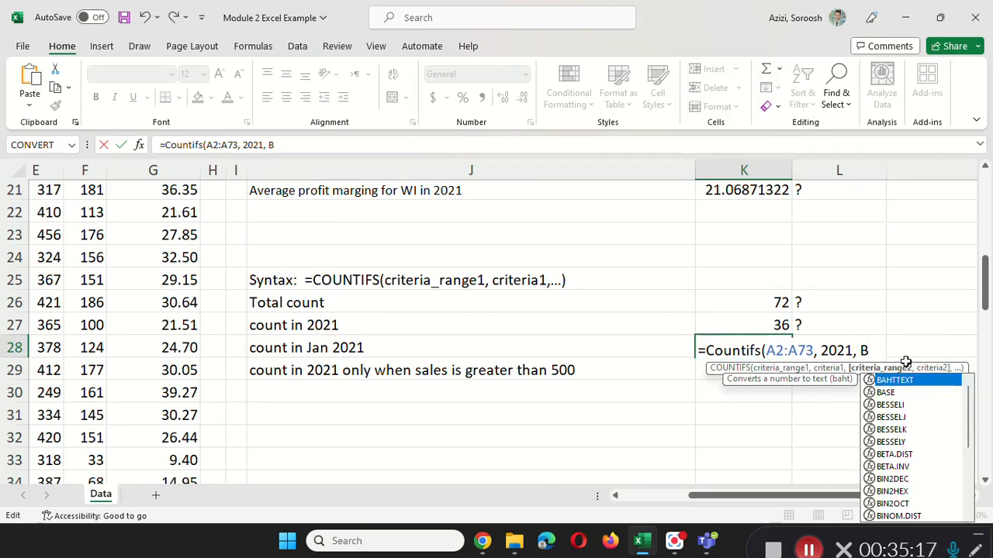
pyautogui.write('2:B')
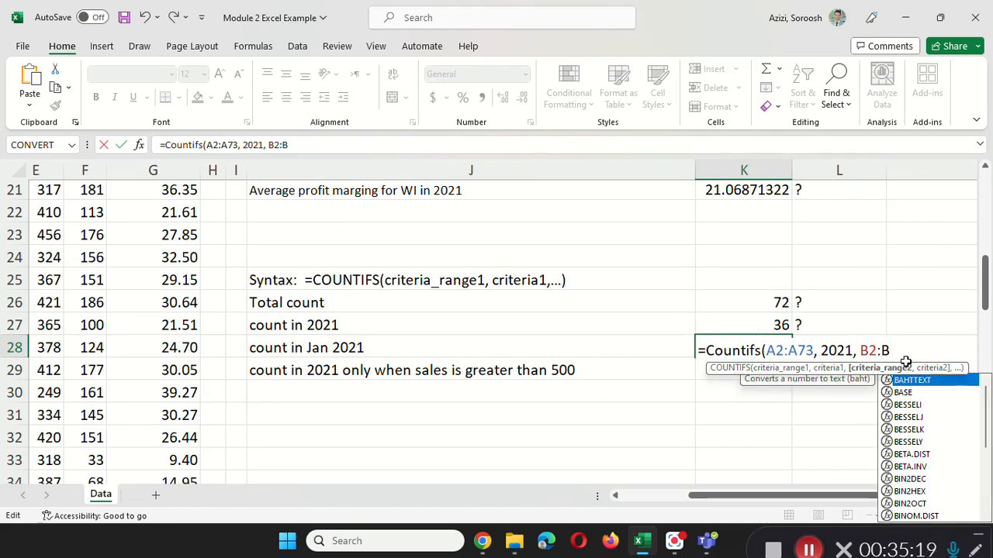
pyautogui.write('73,')
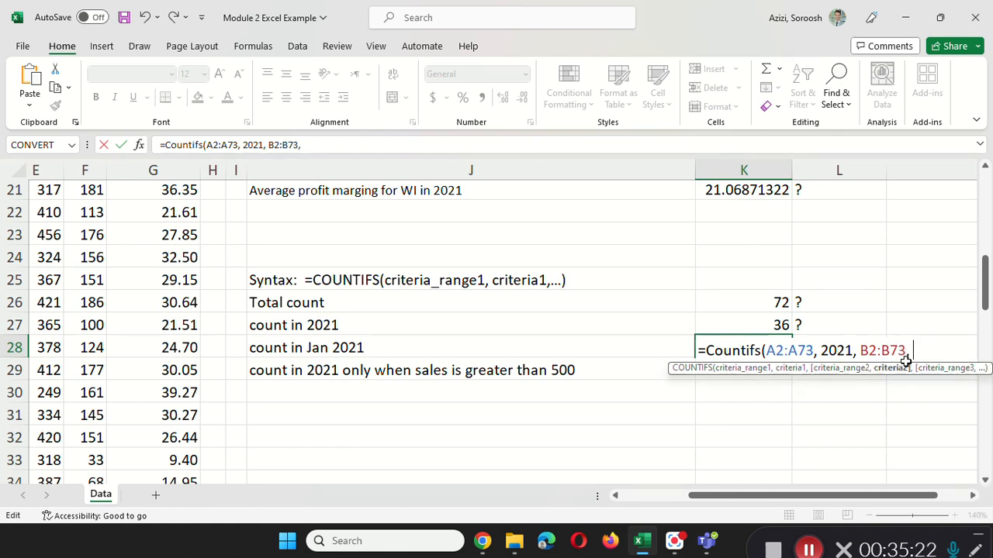
pyautogui.write('"Jan")')
pyautogui.press('Return')
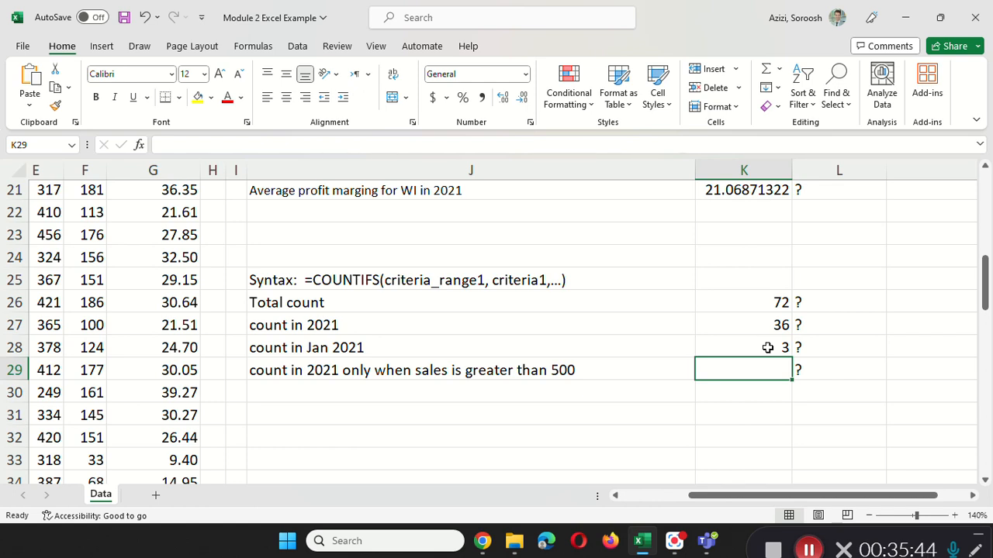
# Calculate the count of 2021 records with sales above 500 in K29 with the formula =COUNTIFS(A2:A73, 2021, D2:D73, ">500")
pyautogui.write('=counti')
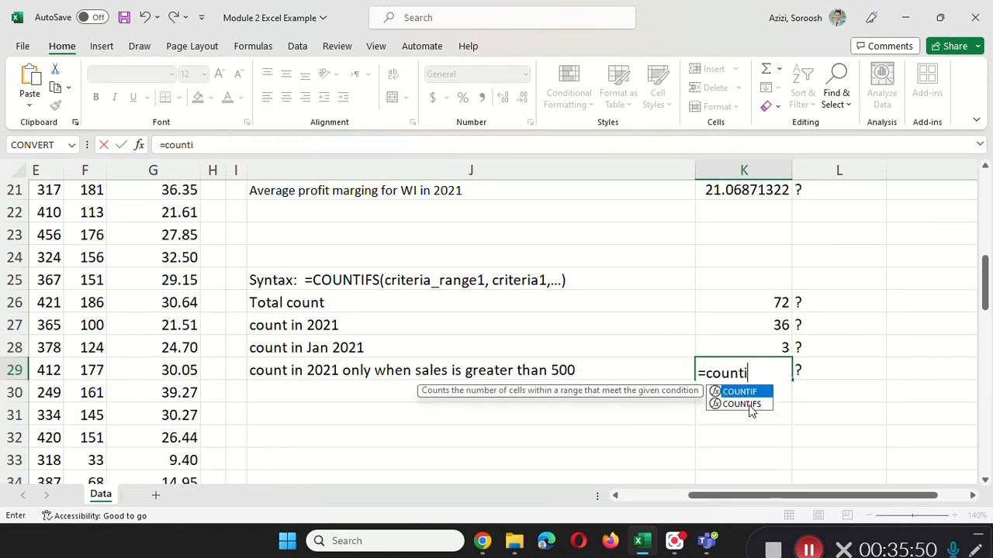
pyautogui.doubleClick(749, 404)
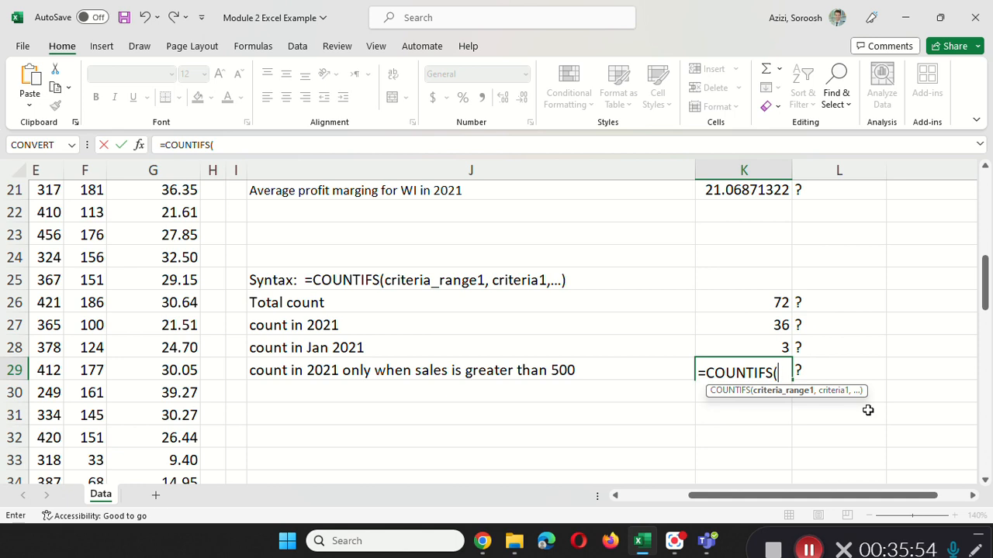
pyautogui.write('A2:A73')
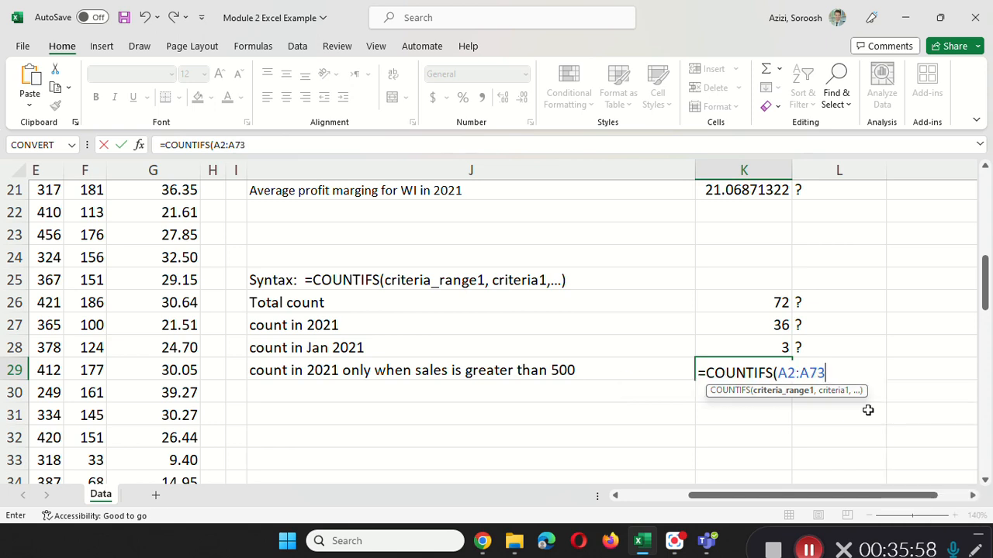
pyautogui.write(', 2021')
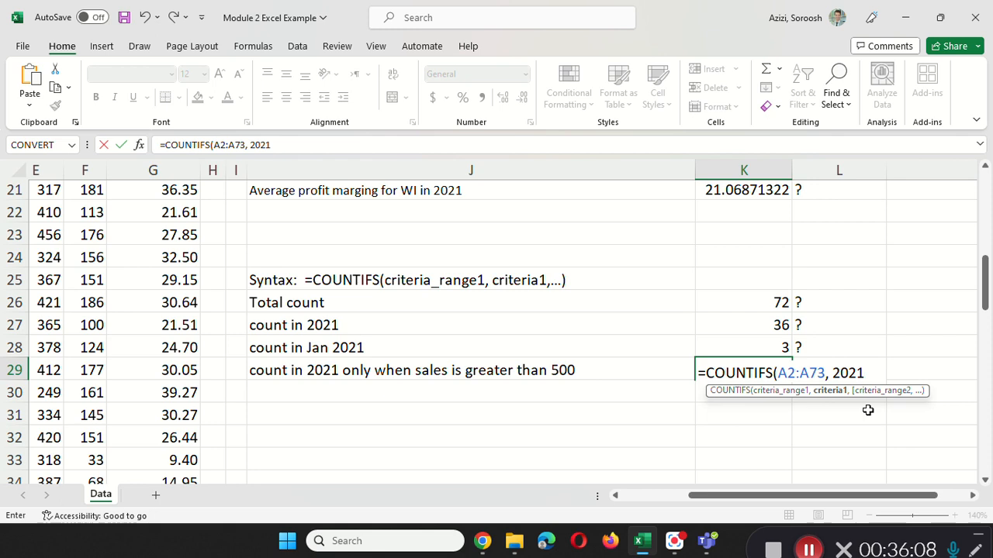
pyautogui.write(', D2:')
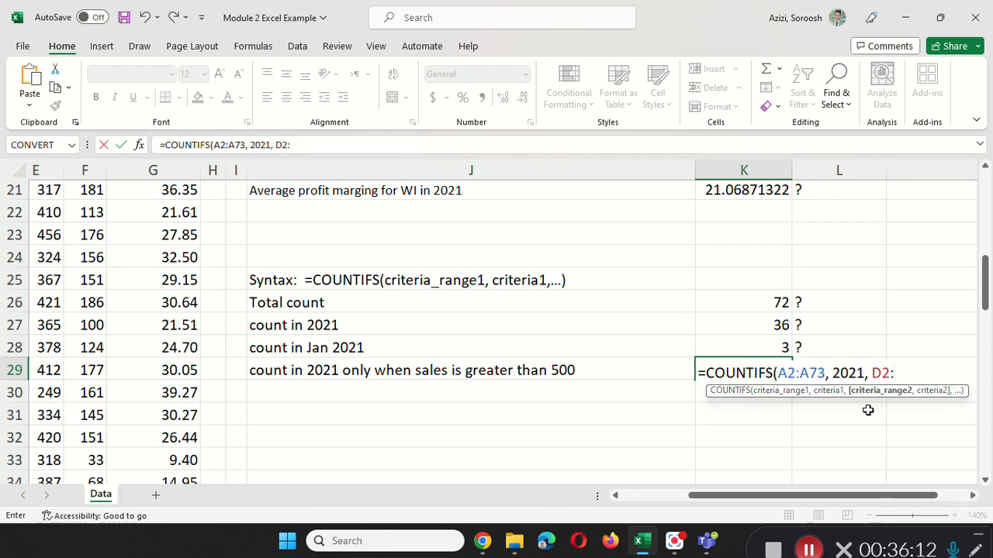
pyautogui.write('D')
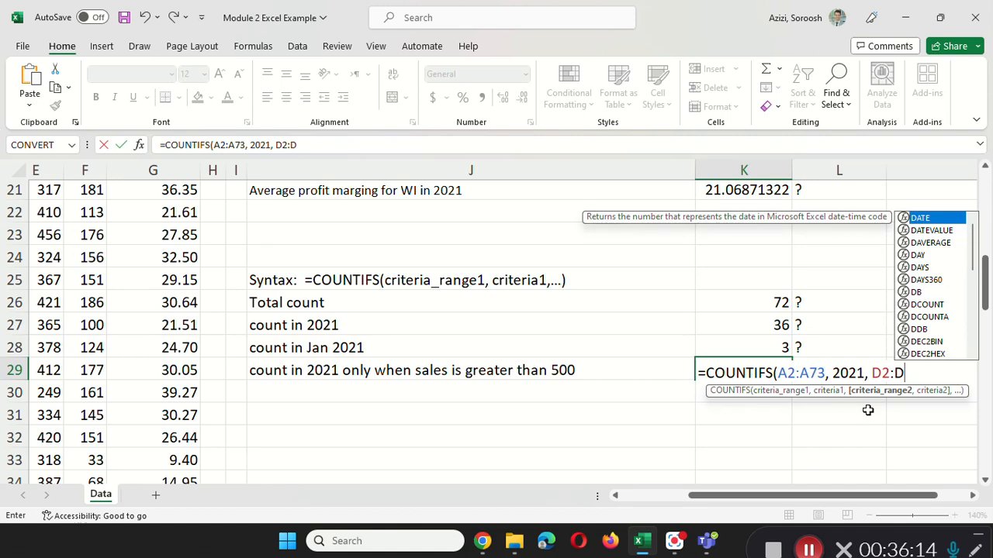
pyautogui.write('73, ">')
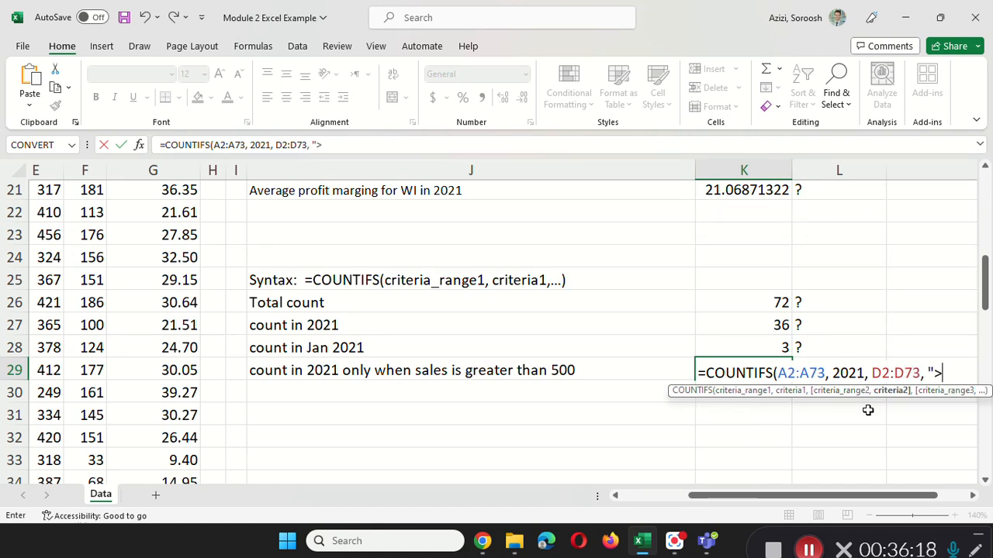
pyautogui.write('500')
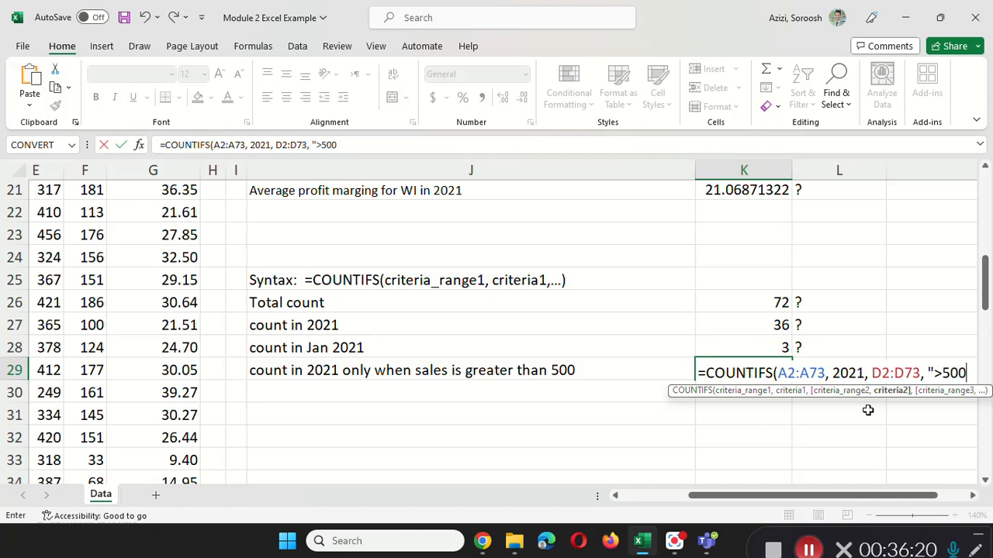
pyautogui.write('")')
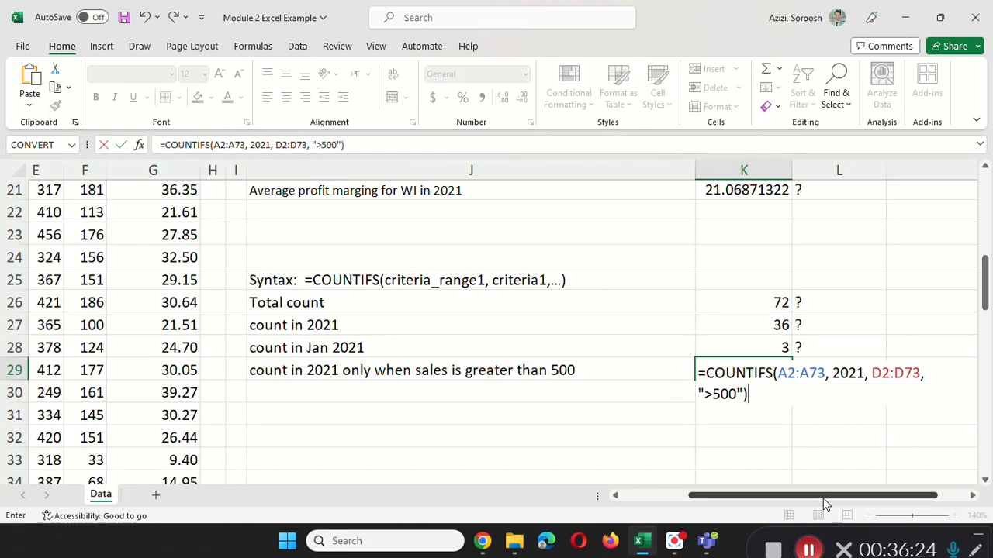
pyautogui.moveTo(823, 498); pyautogui.dragTo(855, 503)
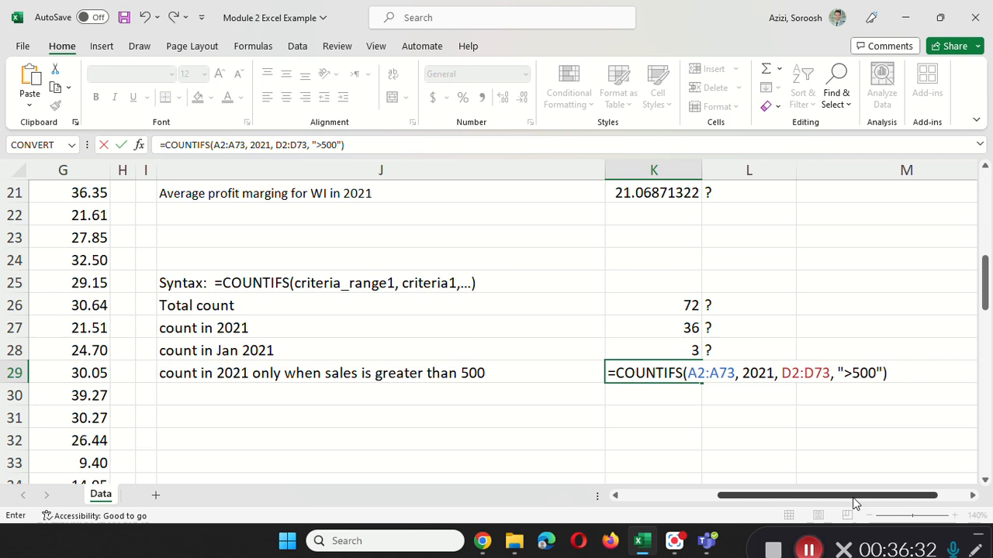
pyautogui.press('Return')
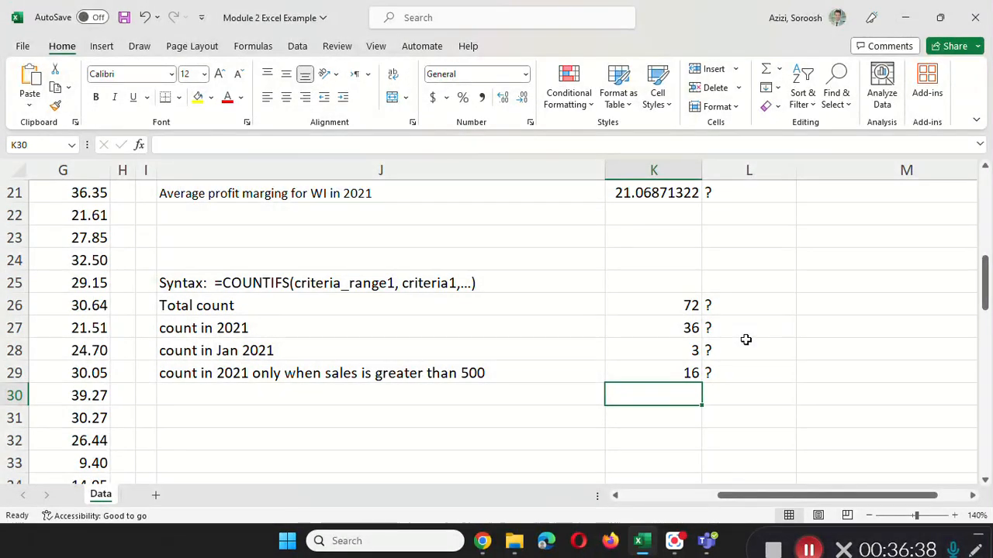
pyautogui.click(811, 549)
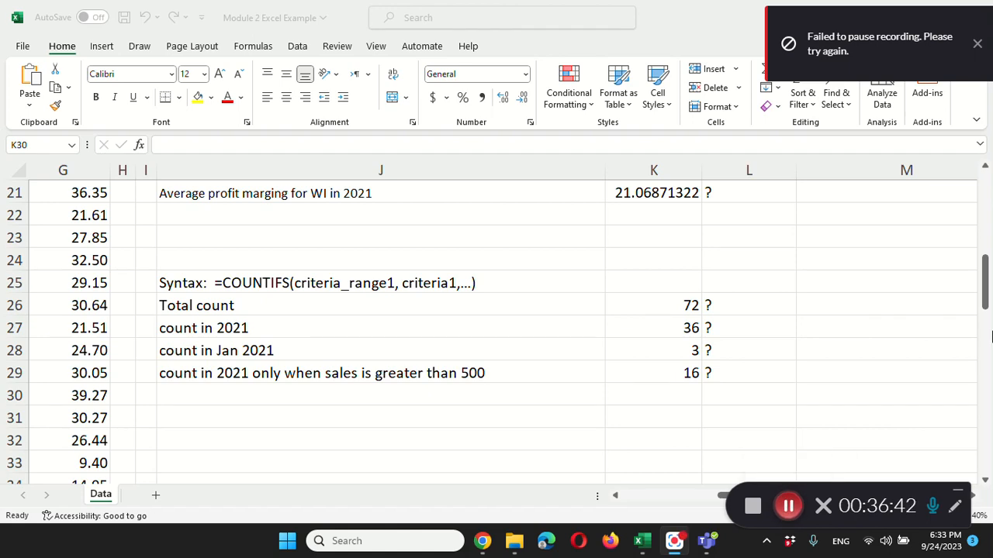
pyautogui.click(977, 44)
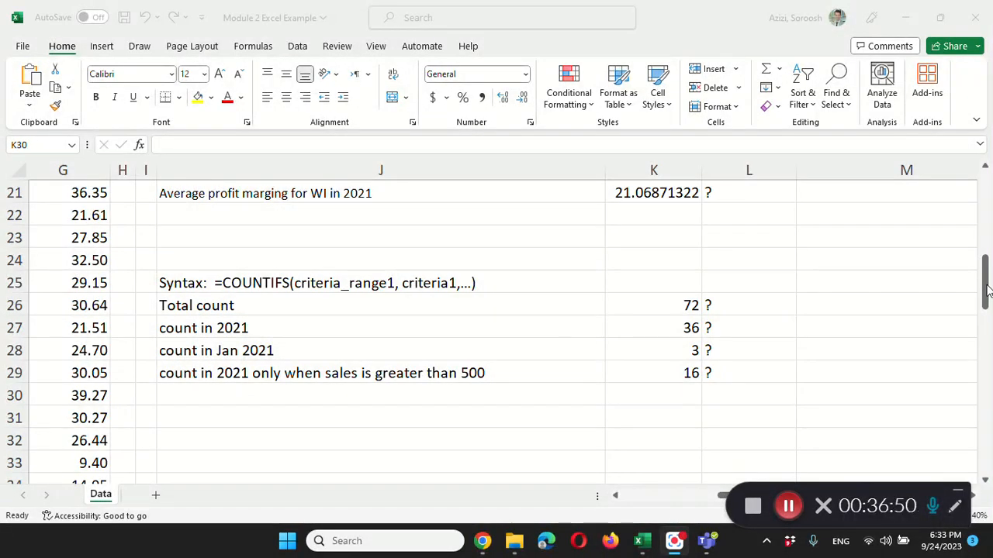
# Check the total sales formula in K4 and clear the question mark placeholder from the Alternatively cell L4
pyautogui.click(989, 224)
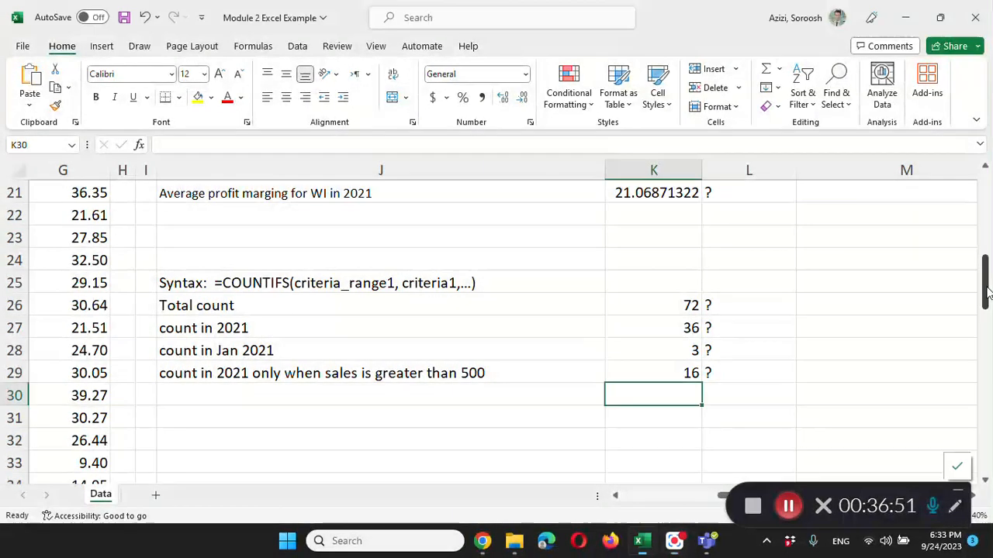
pyautogui.click(989, 199)
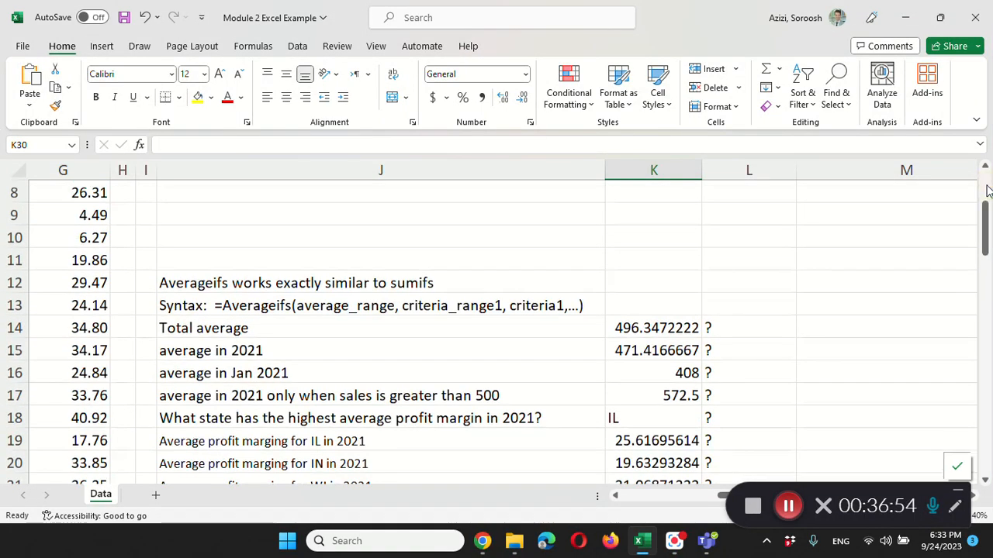
pyautogui.click(987, 193)
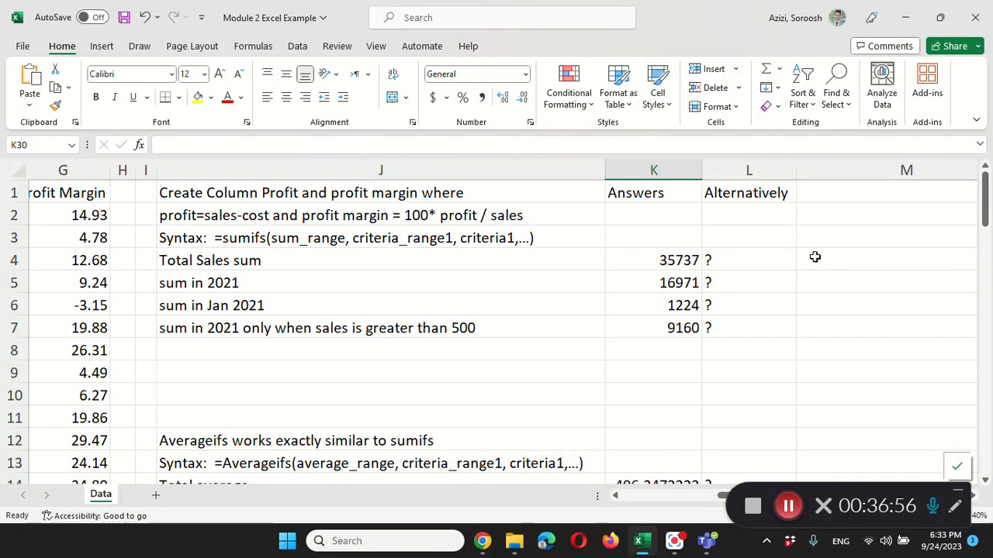
pyautogui.doubleClick(677, 262)
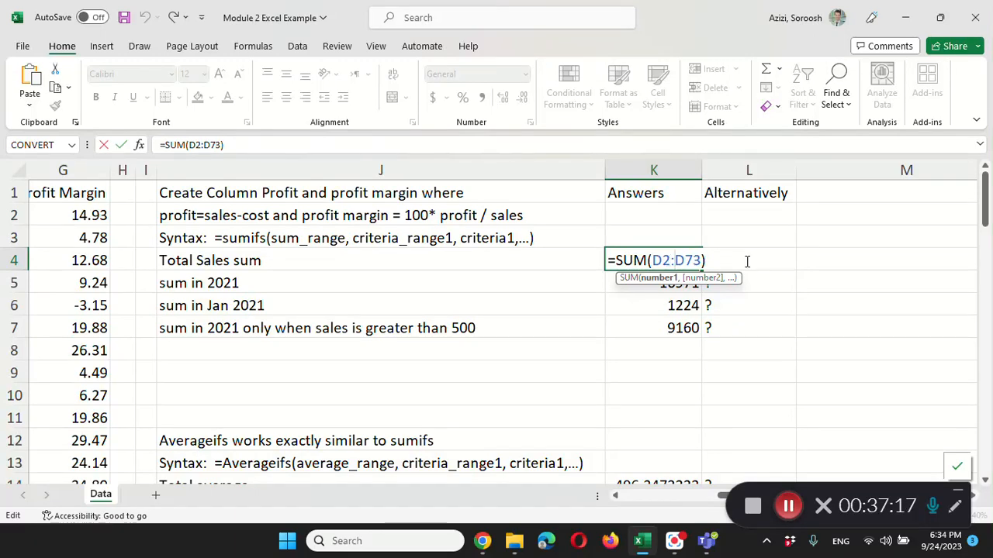
pyautogui.press('Return')
pyautogui.click(745, 262)
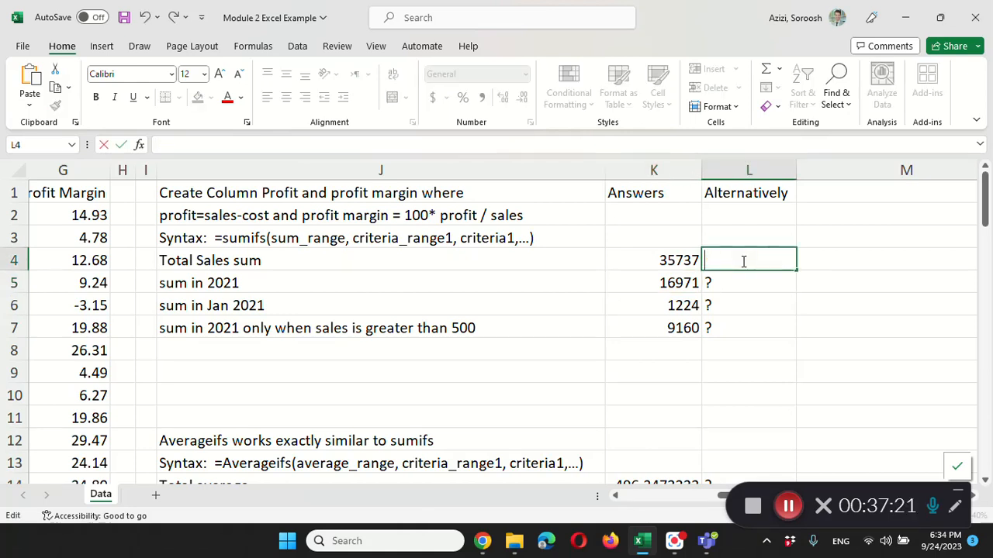
pyautogui.press('Return')
# Inspect the Sales column range that the total sales formula in K4 refers to, from its first to its last row
pyautogui.doubleClick(663, 262)
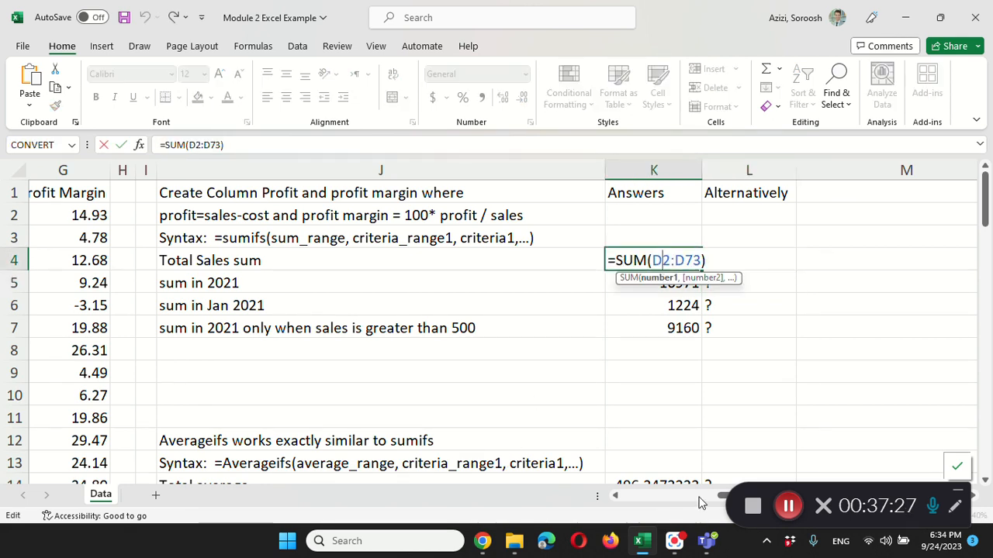
pyautogui.moveTo(722, 501); pyautogui.dragTo(621, 501)
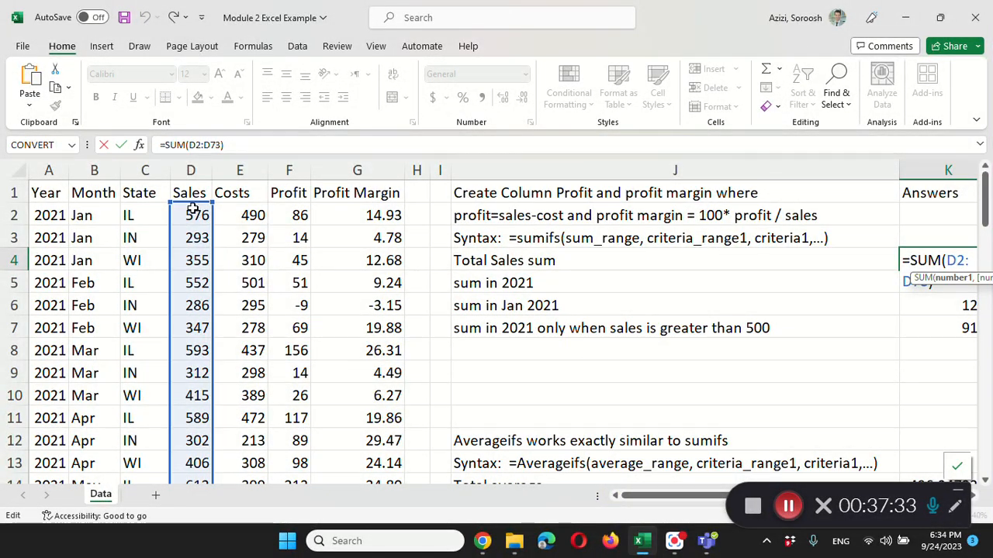
pyautogui.scroll(-20, 190, 297)
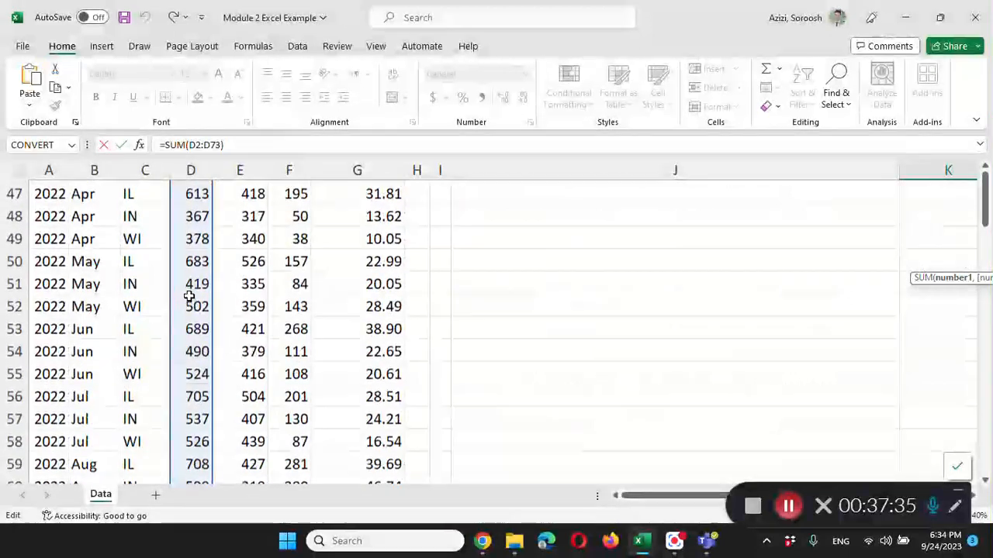
pyautogui.scroll(-2, 189, 297)
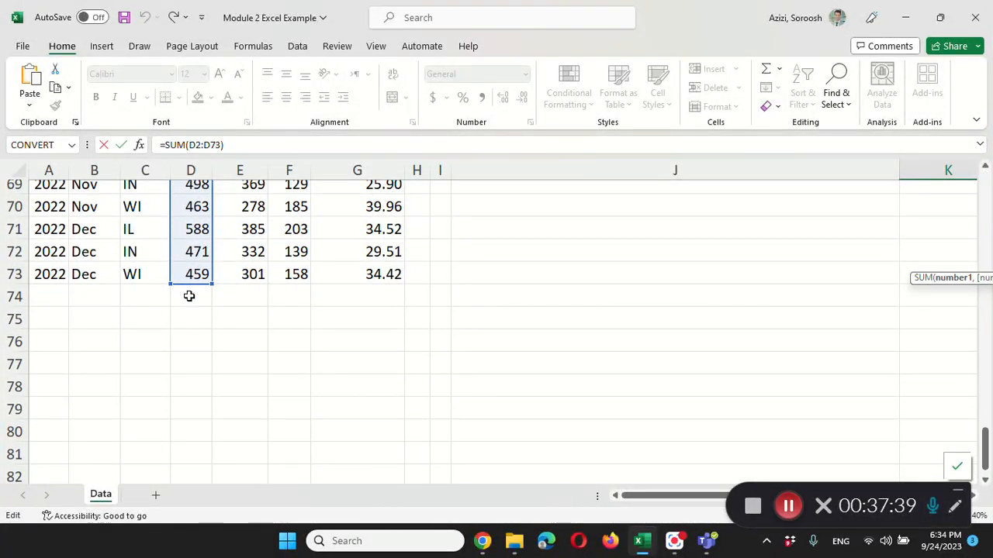
pyautogui.scroll(20, 190, 297)
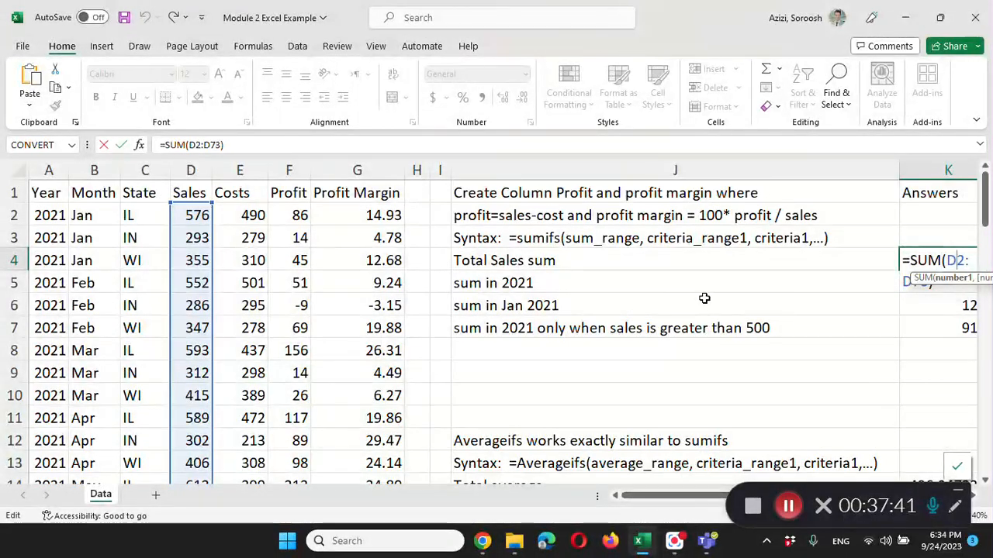
# Calculate the total sales sum in the Alternatively cell L4 with the whole-column formula =SUM(D:D)
pyautogui.hscroll(4, 703, 298)
pyautogui.press('Return')
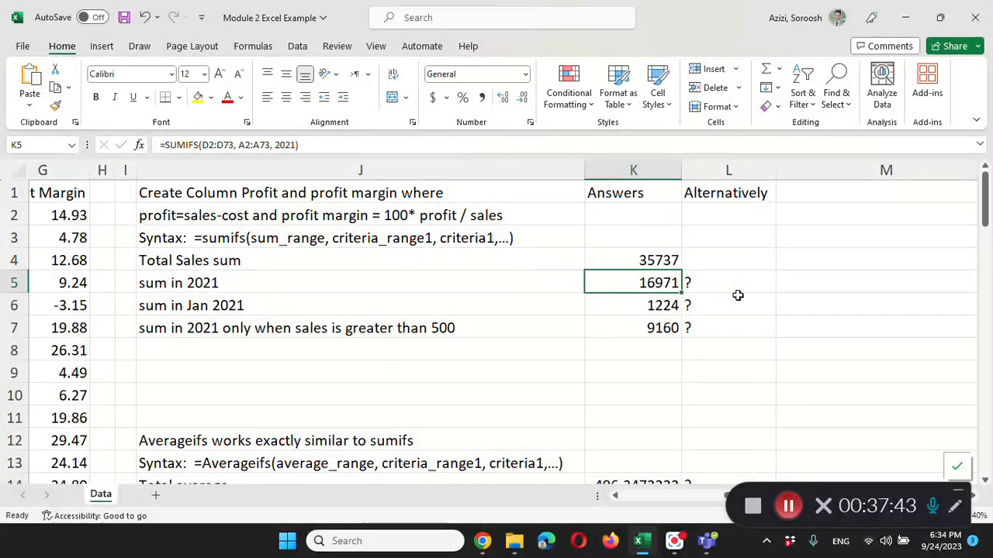
pyautogui.click(705, 262)
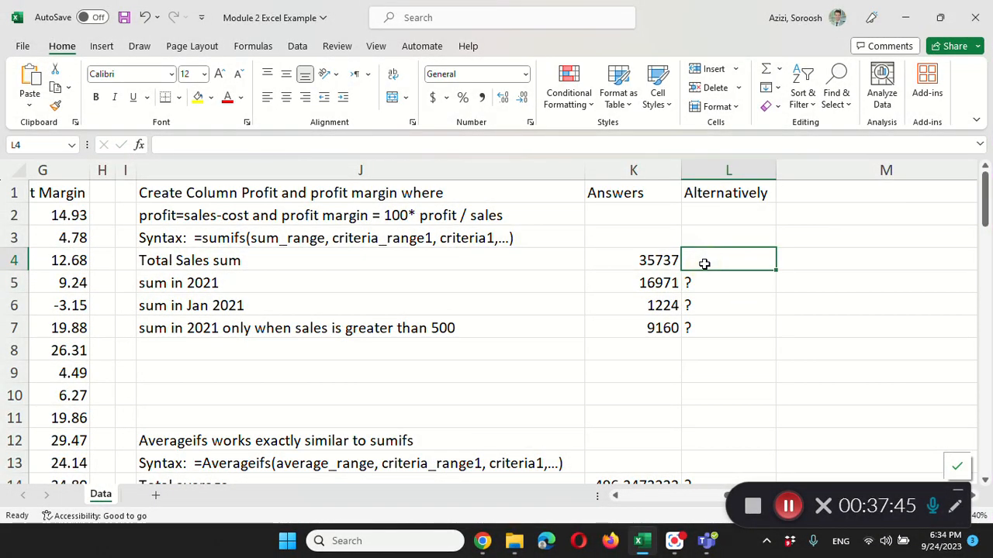
pyautogui.write('=SUM')
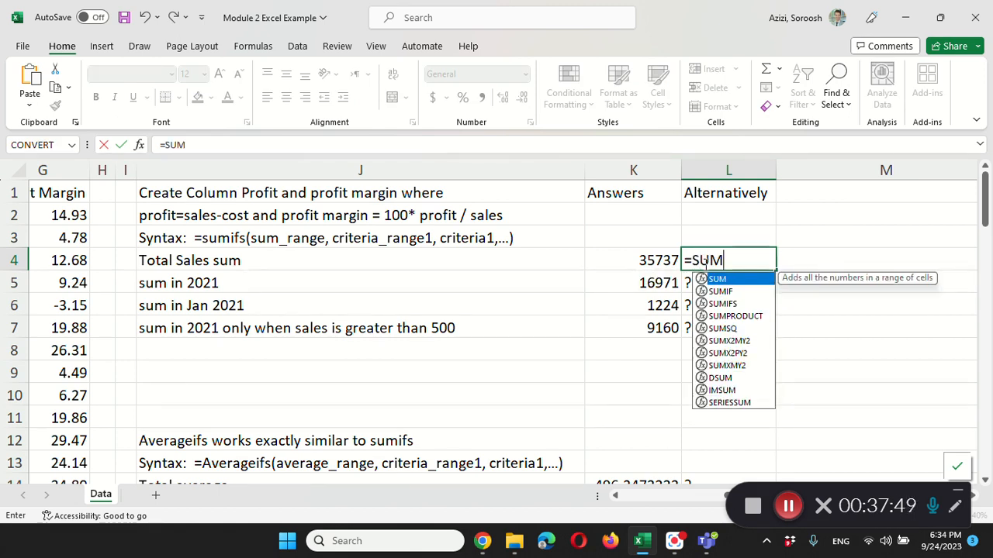
pyautogui.write('(')
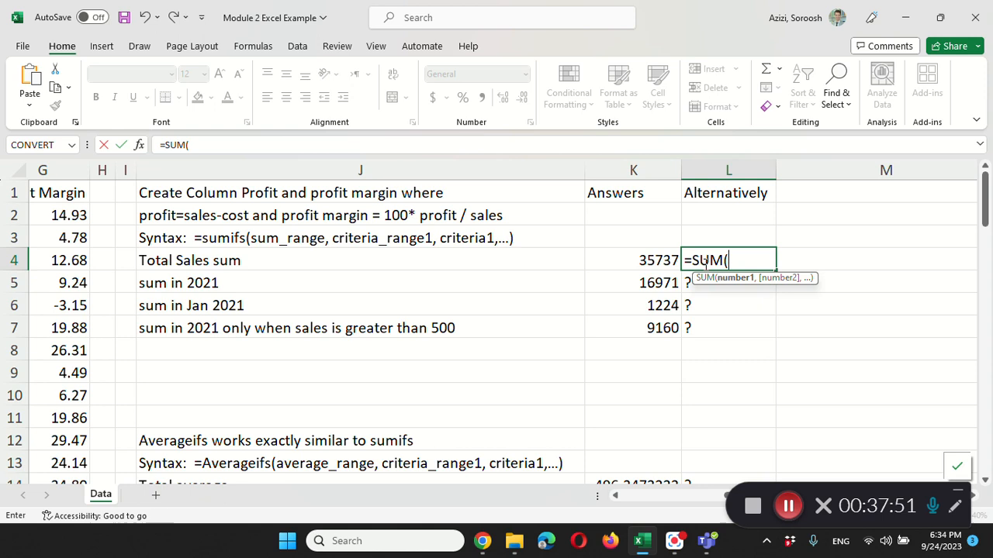
pyautogui.write('D')
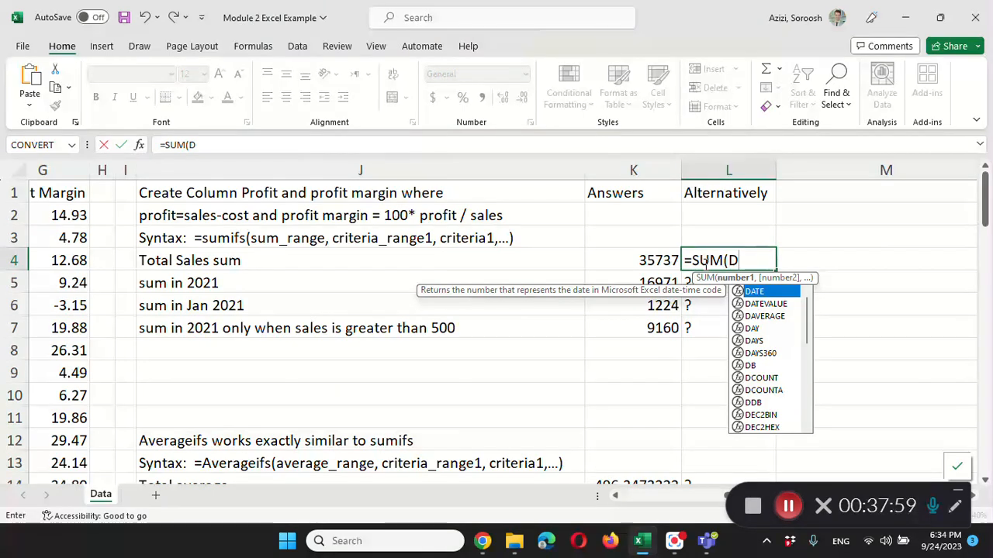
pyautogui.write(':')
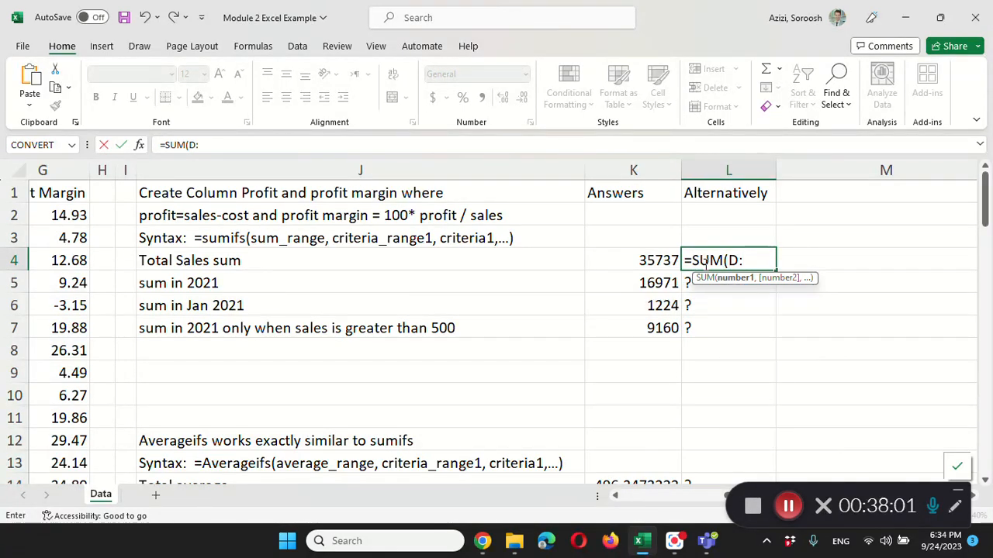
pyautogui.write('D')
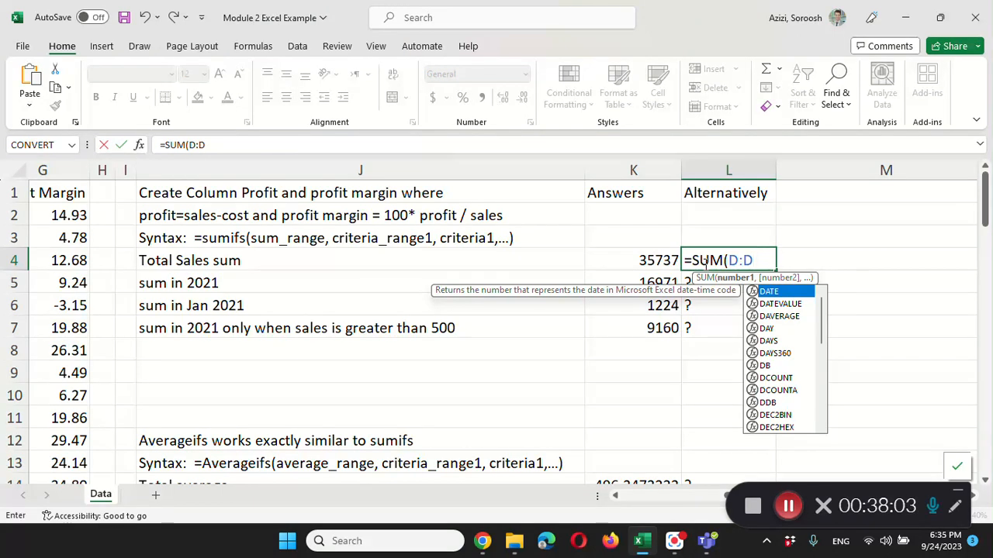
pyautogui.write(')')
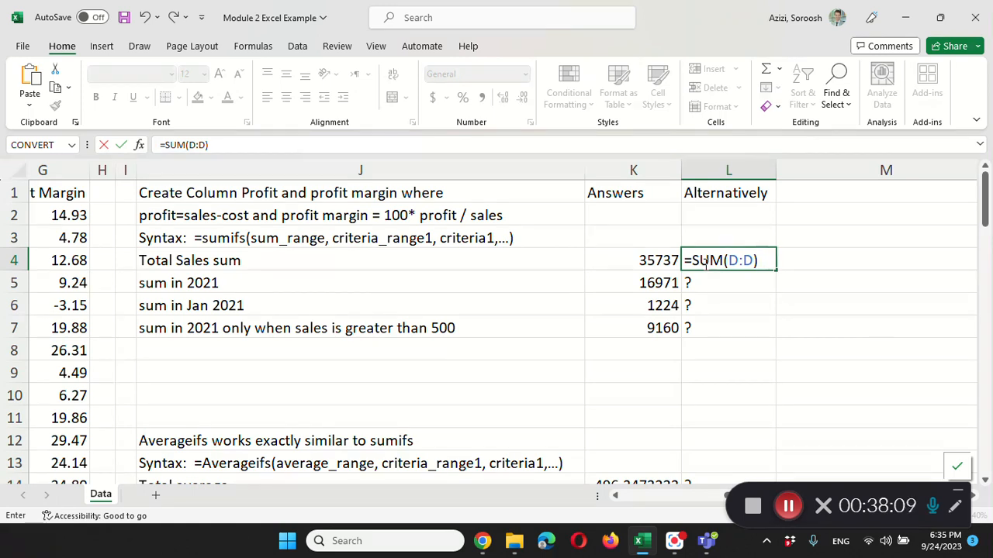
pyautogui.press('Return')
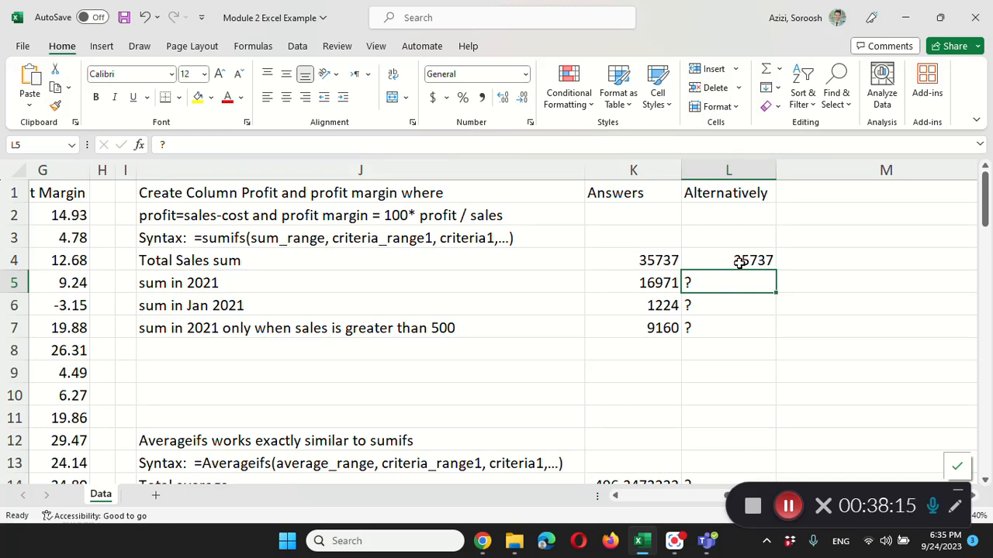
# Inspect the whole-column range that the formula in L4 refers to, from the Sales header down through the empty rows
pyautogui.click(740, 262)
pyautogui.doubleClick(738, 262)
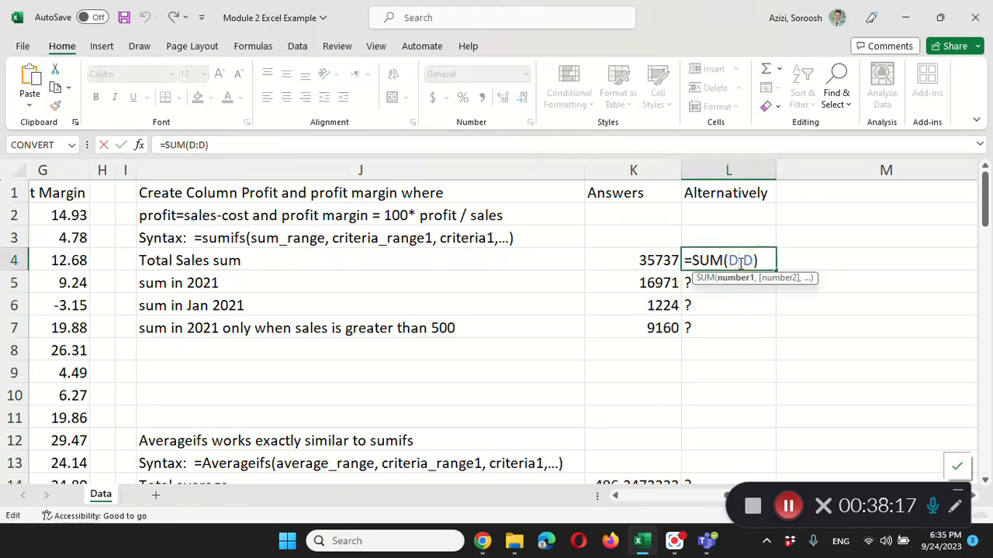
pyautogui.hscroll(-3, 667, 499)
pyautogui.hscroll(-3, 667, 500)
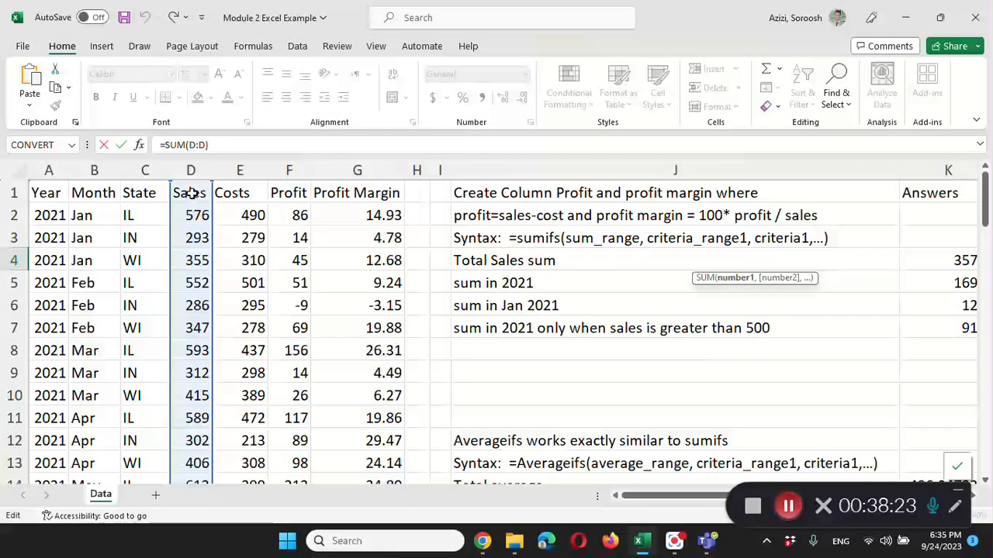
pyautogui.scroll(-20, 214, 308)
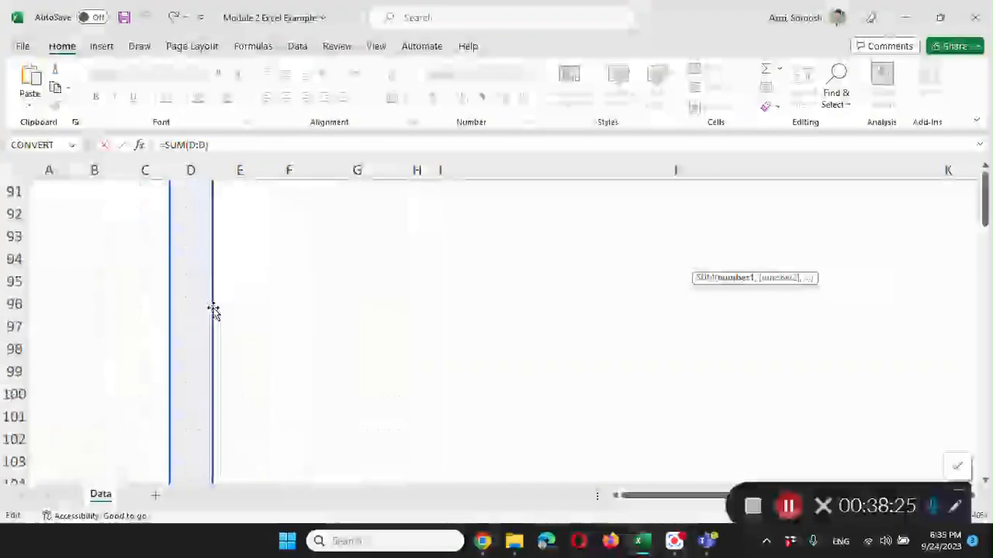
pyautogui.scroll(-20, 214, 309)
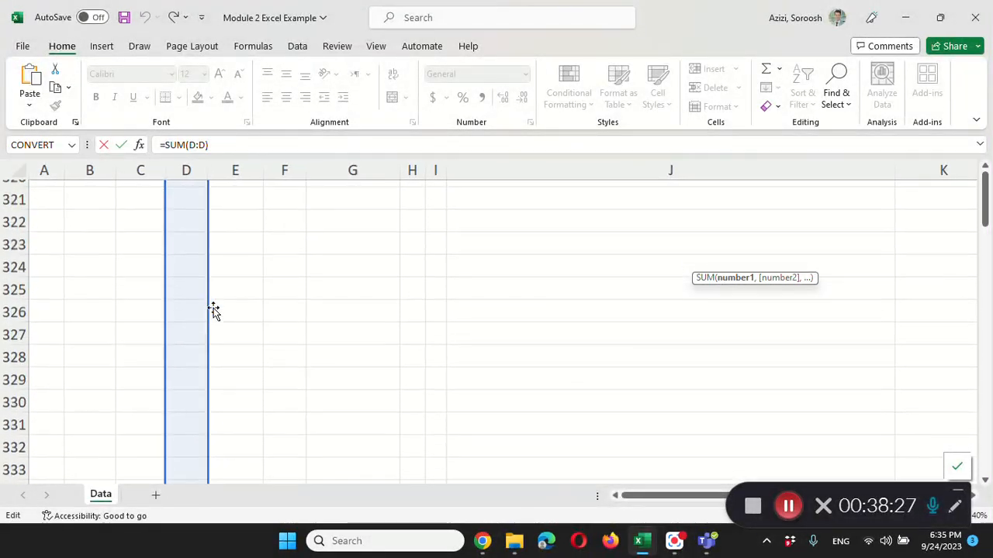
pyautogui.scroll(-12, 214, 309)
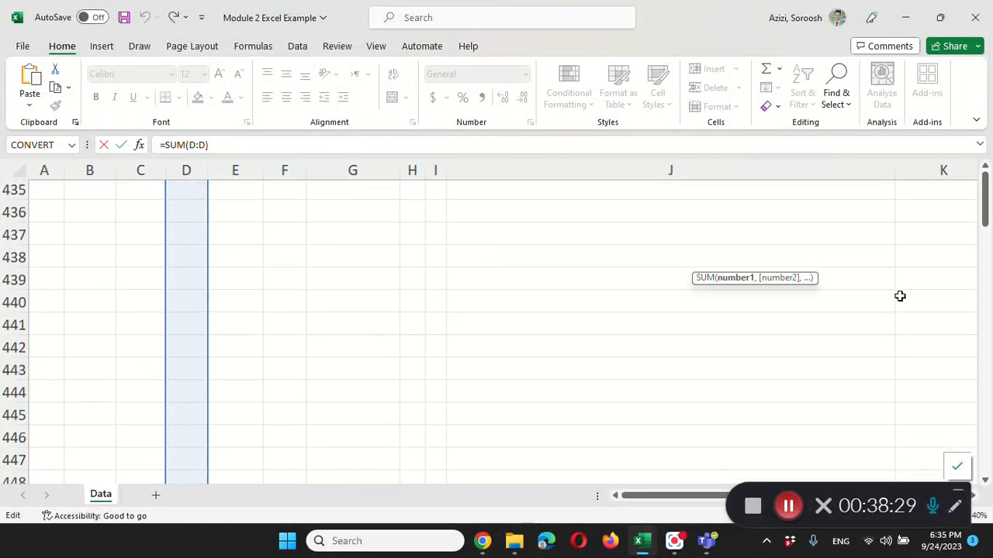
pyautogui.click(985, 208)
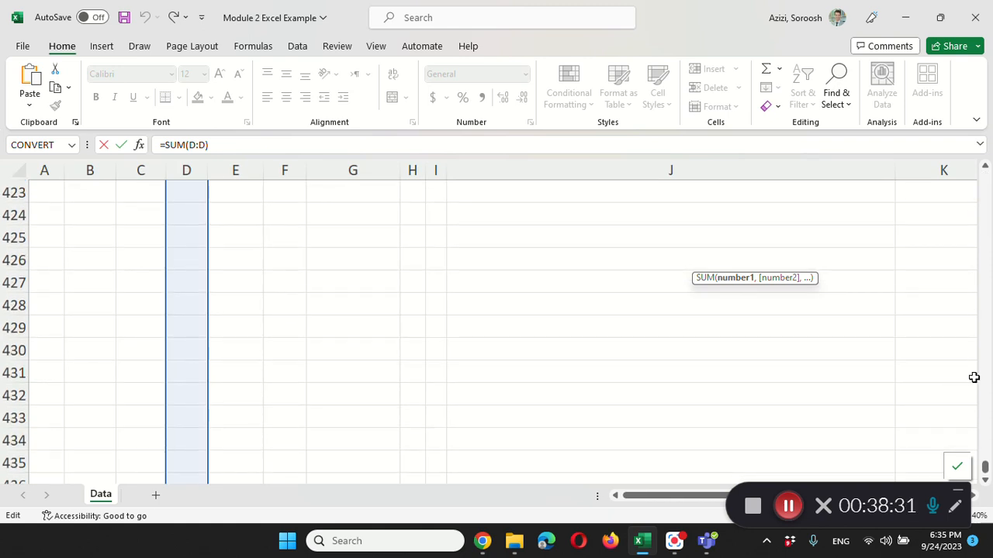
pyautogui.moveTo(984, 467); pyautogui.dragTo(984, 186)
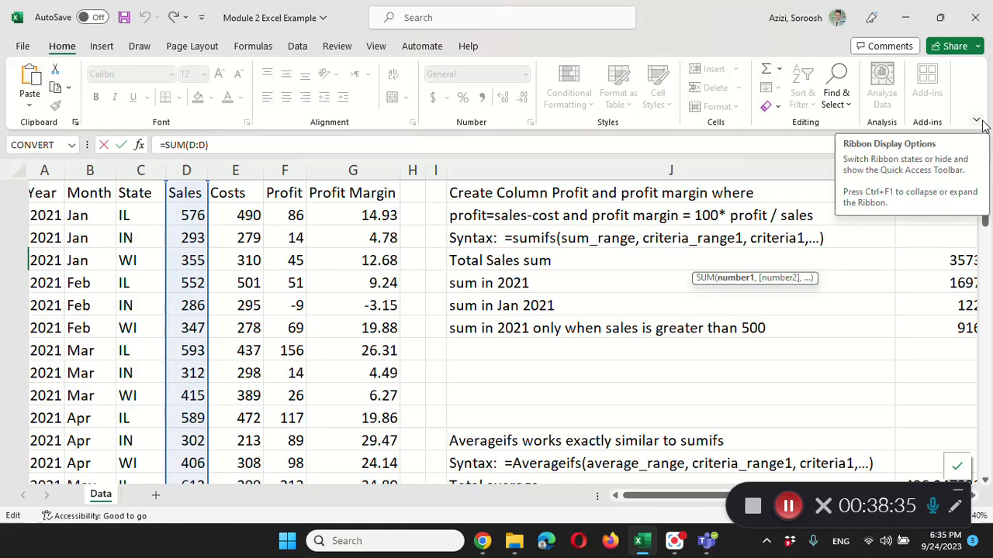
pyautogui.hscroll(4, 784, 315)
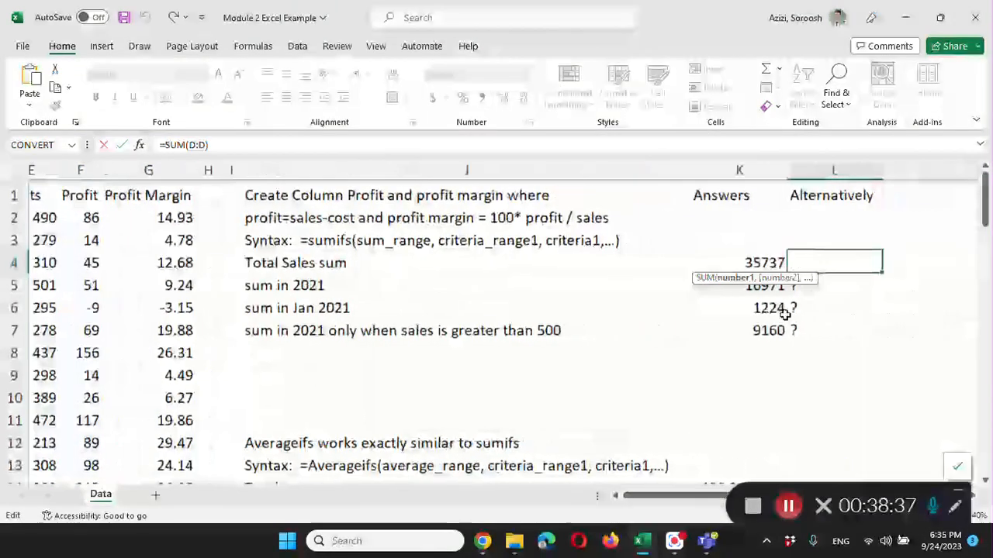
pyautogui.press('Return')
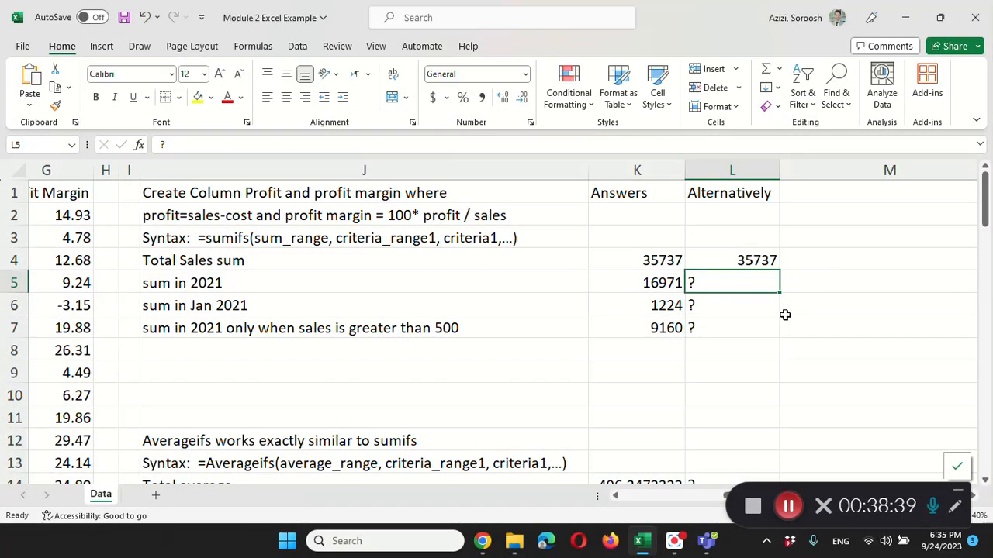
# Examine how the D:D reference in L4 covers the last Sales records and the blank cells beneath them, leaving the formula as it is
pyautogui.click(735, 258)
pyautogui.doubleClick(734, 260)
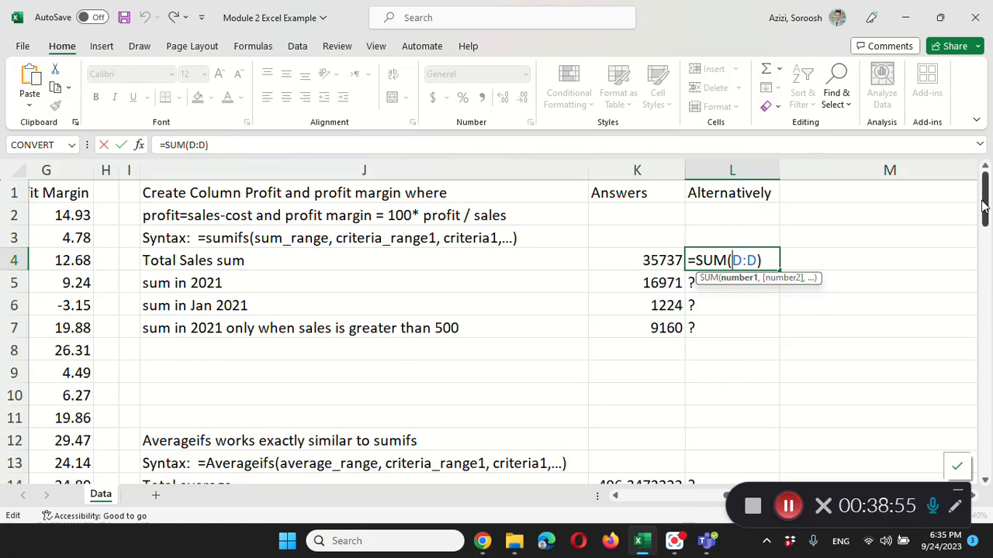
pyautogui.moveTo(985, 198); pyautogui.dragTo(987, 476)
pyautogui.click(636, 497)
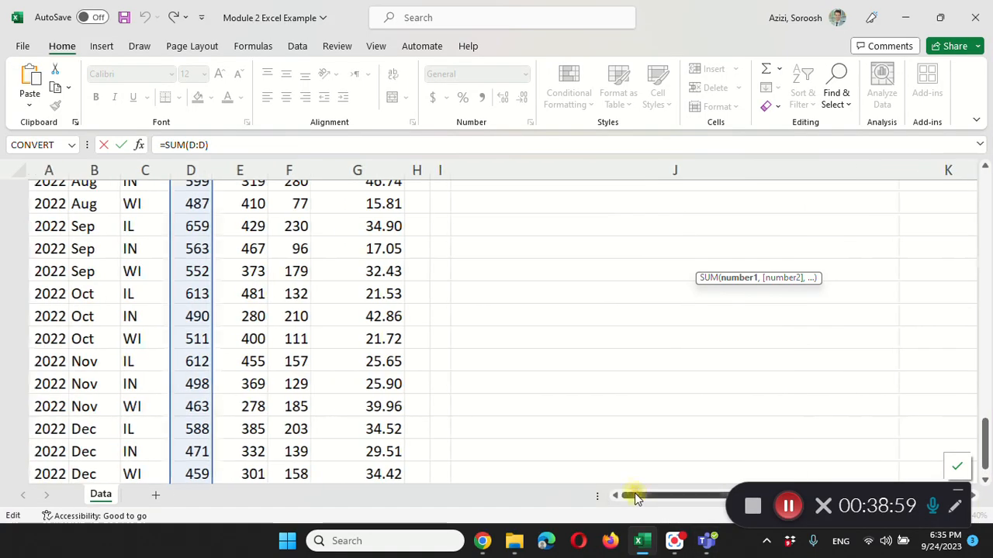
pyautogui.scroll(-11, 332, 364)
pyautogui.scroll(7, 332, 364)
pyautogui.scroll(1, 331, 364)
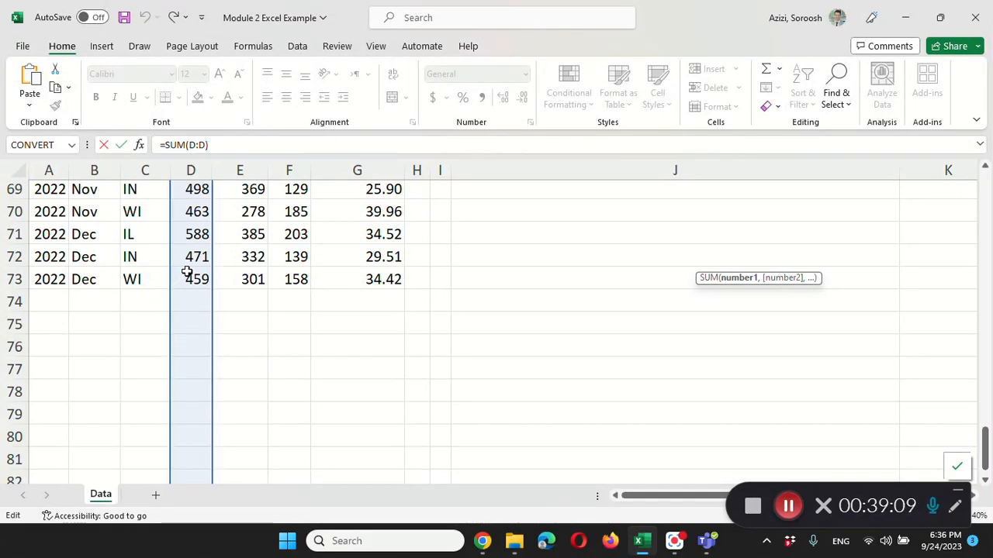
pyautogui.scroll(2, 455, 357)
pyautogui.scroll(-2, 455, 357)
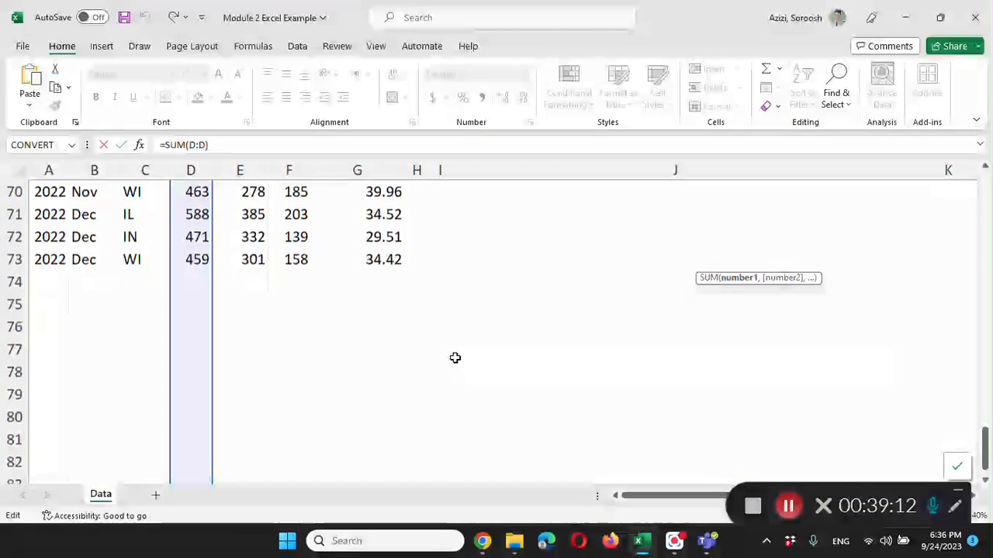
pyautogui.click(190, 456)
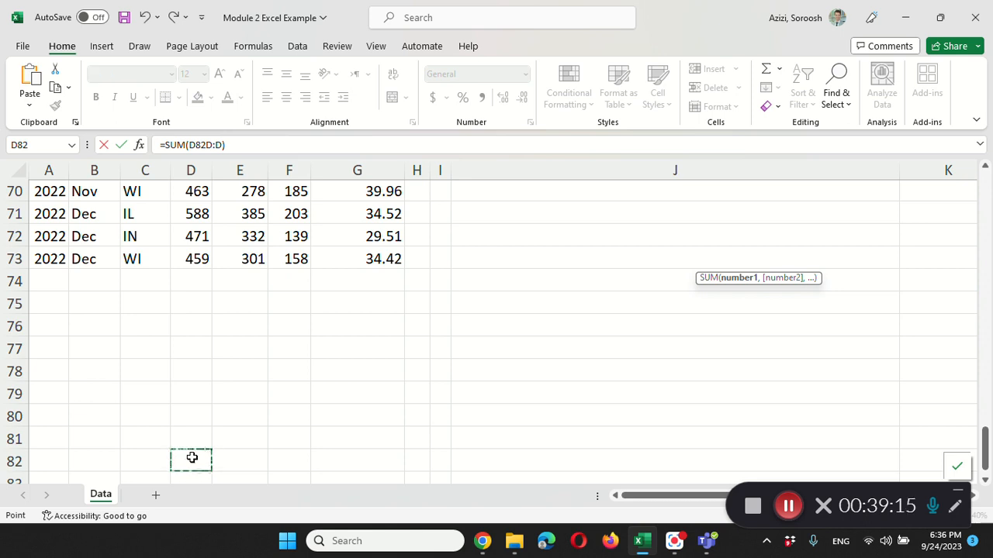
pyautogui.press('Escape')
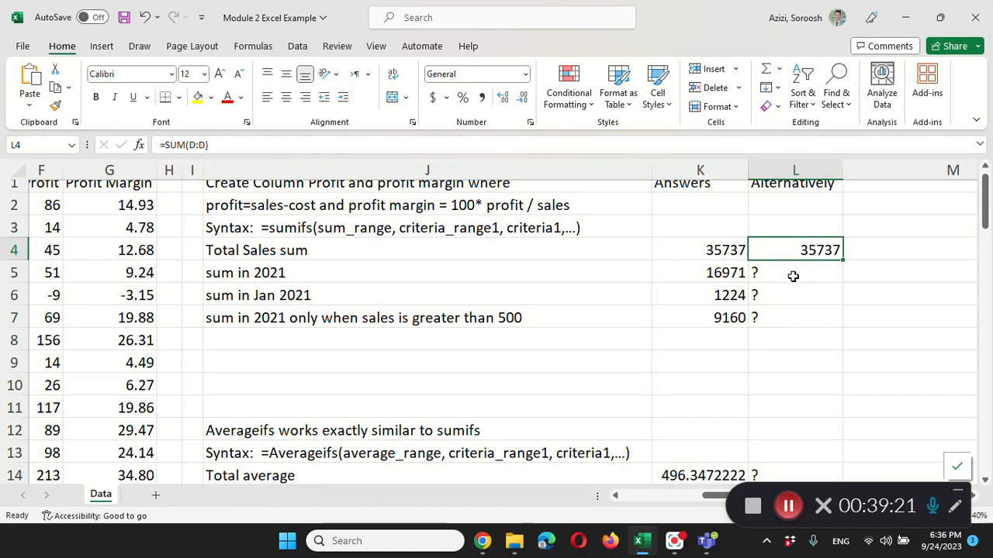
# Clear the question mark placeholder from L5 and check the 2021 sales sum formula in K5
pyautogui.click(793, 276)
pyautogui.doubleClick(793, 276)
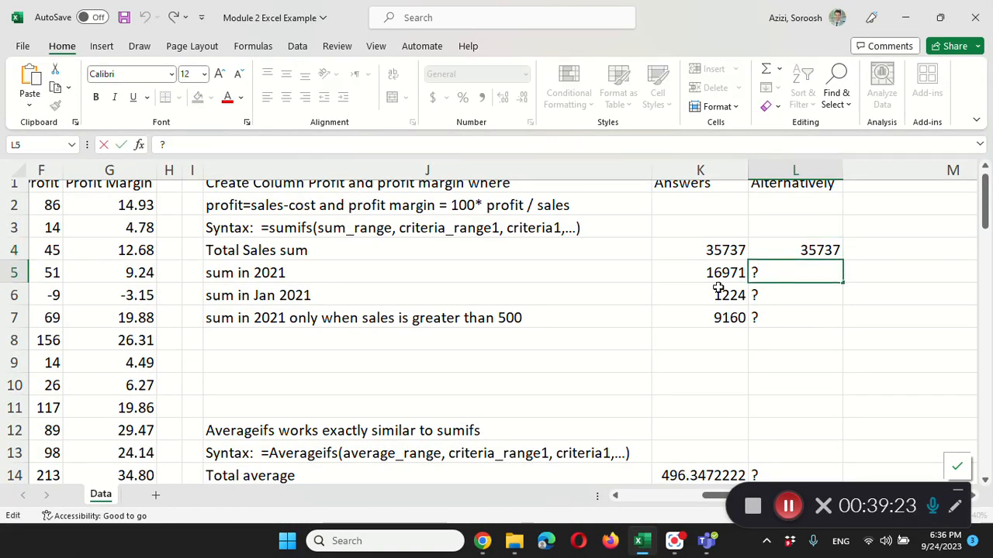
pyautogui.press('BackSpace')
pyautogui.click(689, 275)
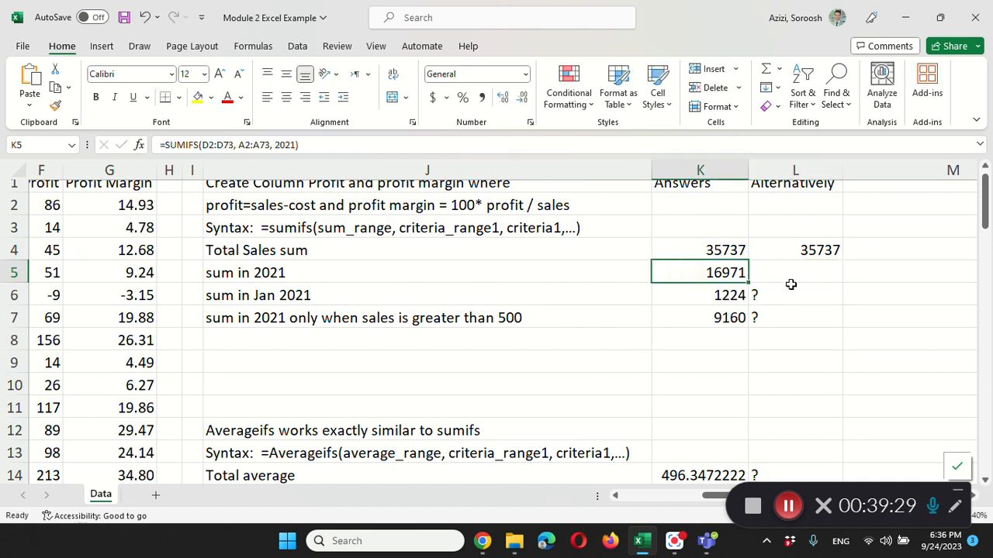
pyautogui.scroll(1, 790, 284)
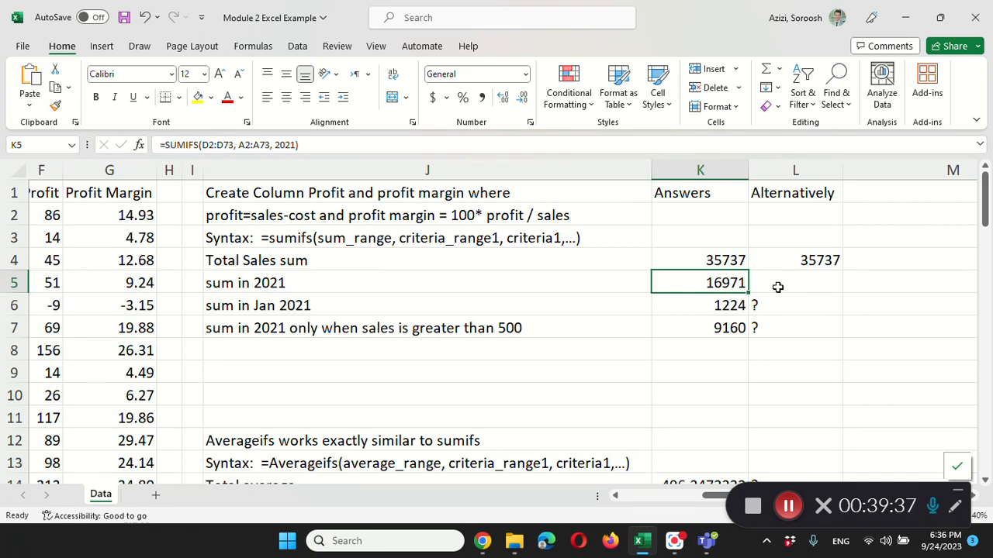
# Calculate the 2021 sales sum in the Alternatively cell L5 with the whole-column formula =SUMIFS(D:D, A:A, 2021)
pyautogui.click(777, 287)
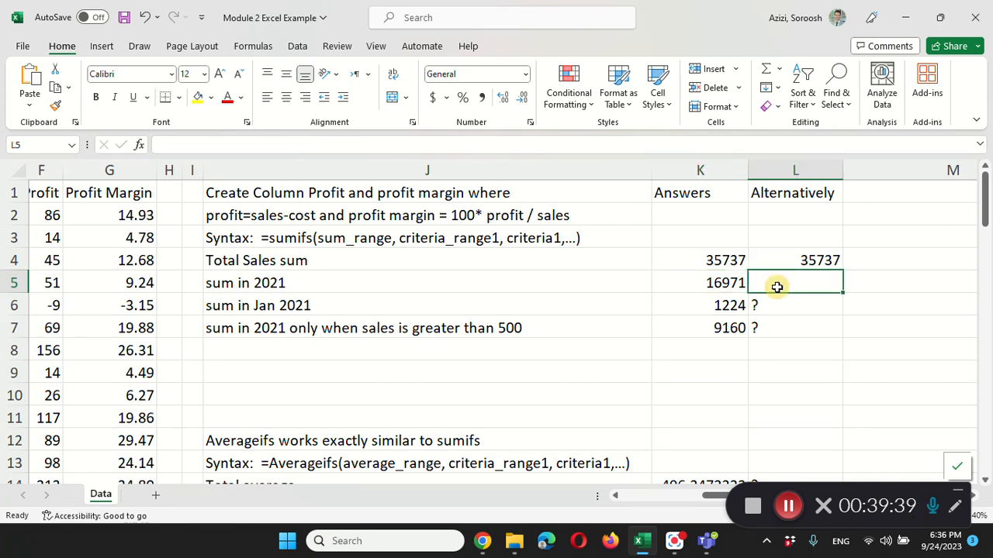
pyautogui.write('=')
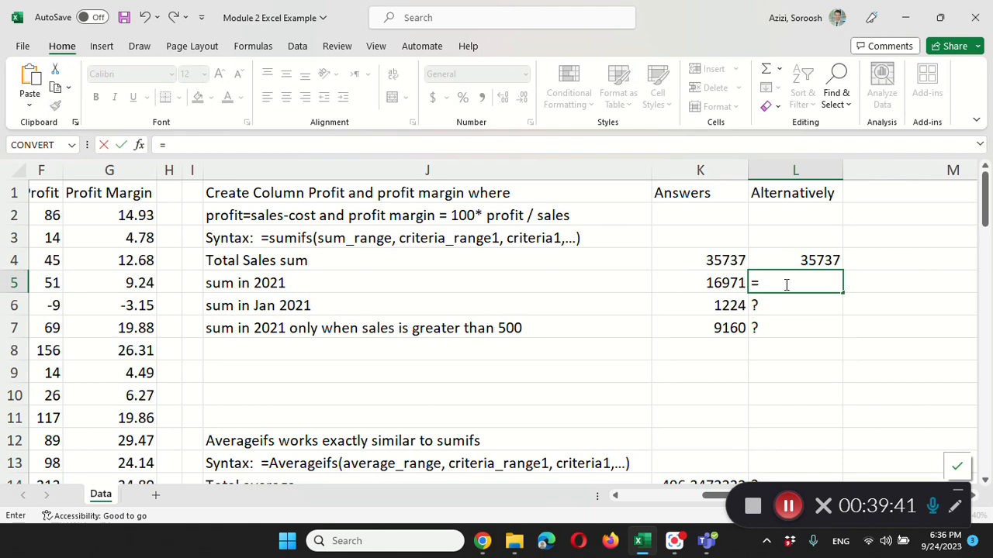
pyautogui.write('SUMI')
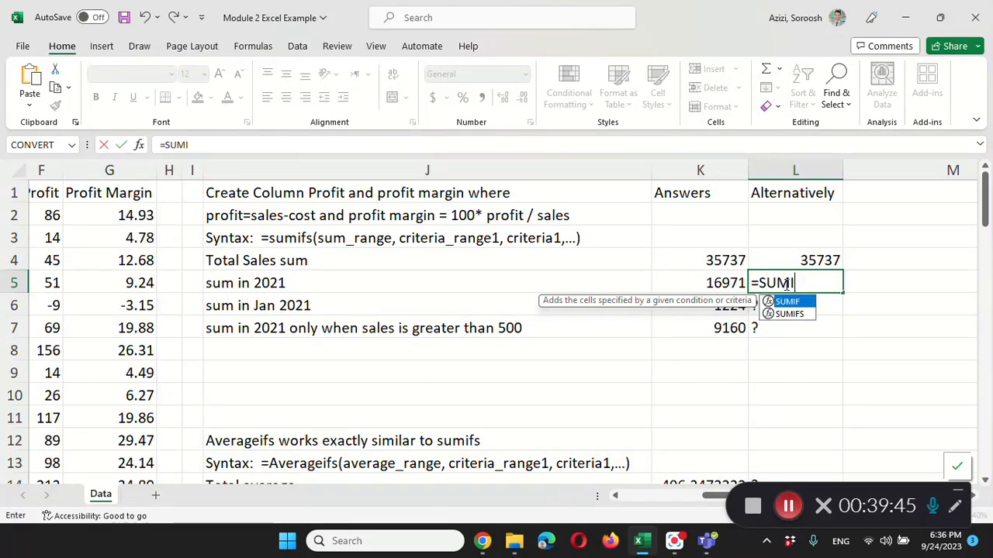
pyautogui.write('FS(')
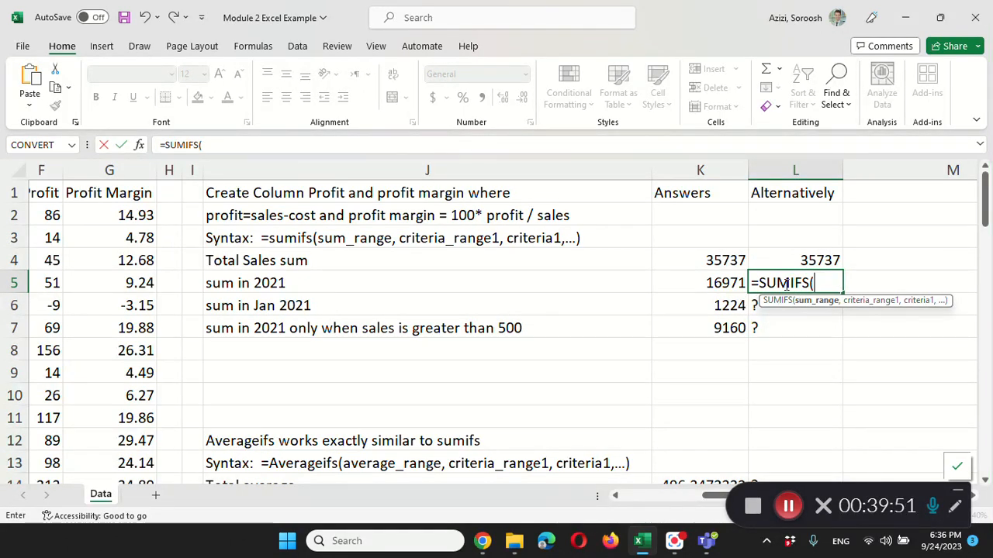
pyautogui.write('D')
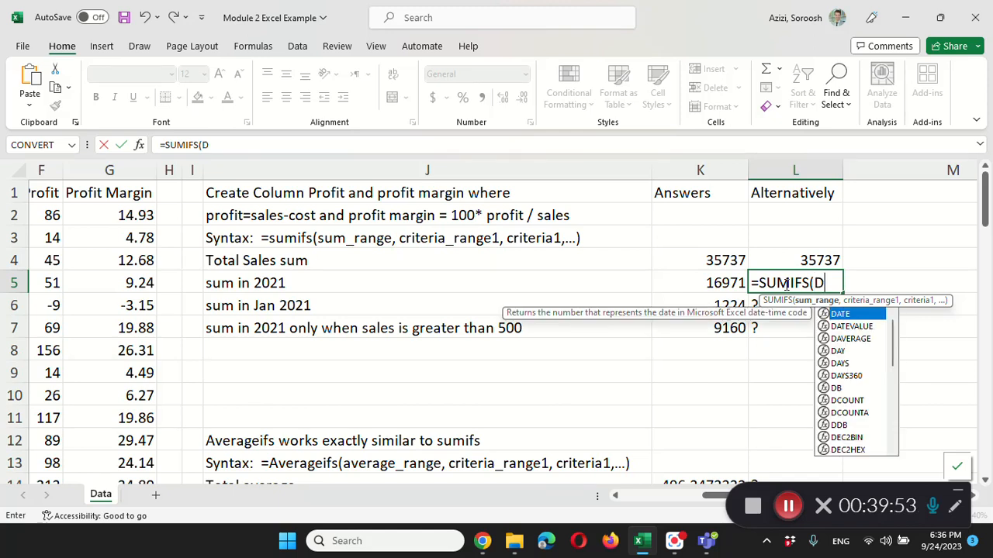
pyautogui.write(':D, A')
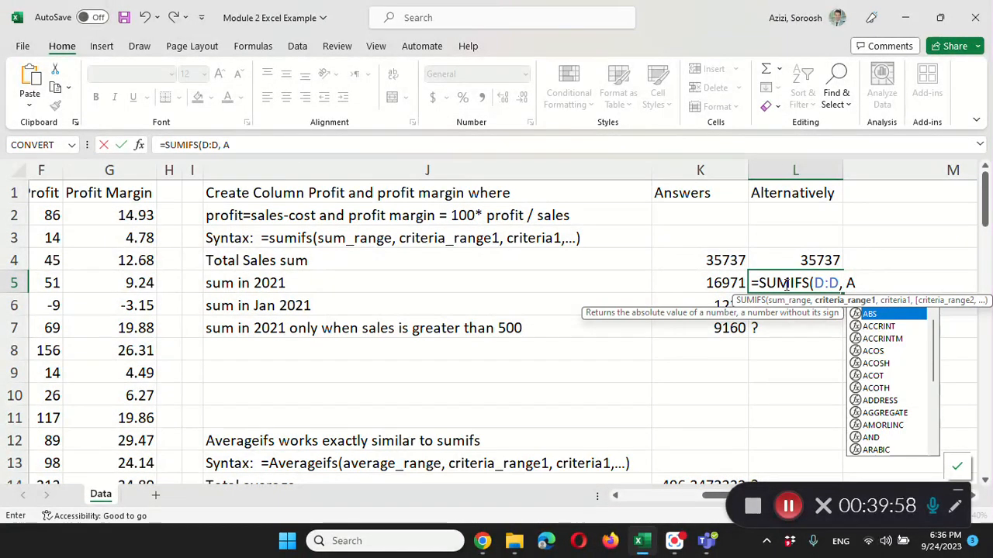
pyautogui.write(':A,')
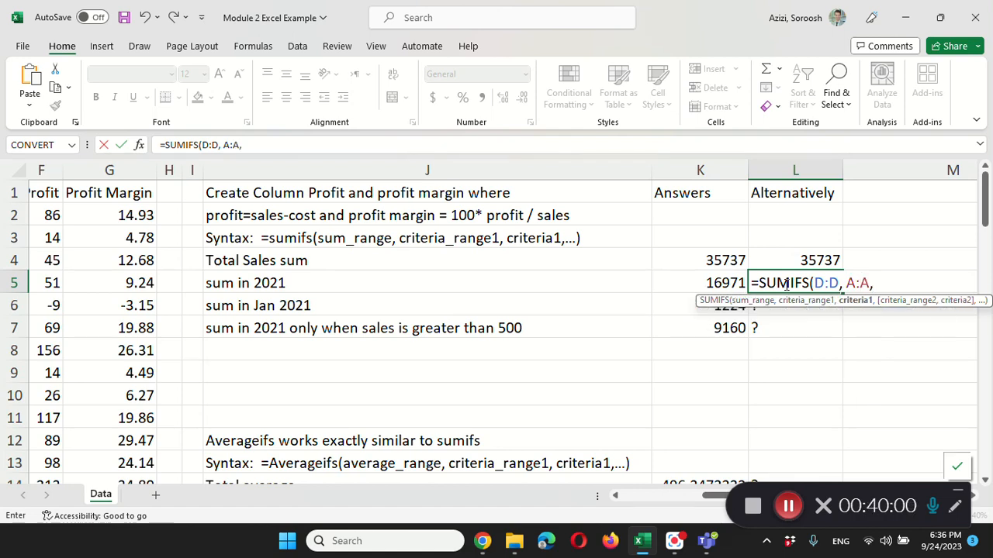
pyautogui.write(' 2021)')
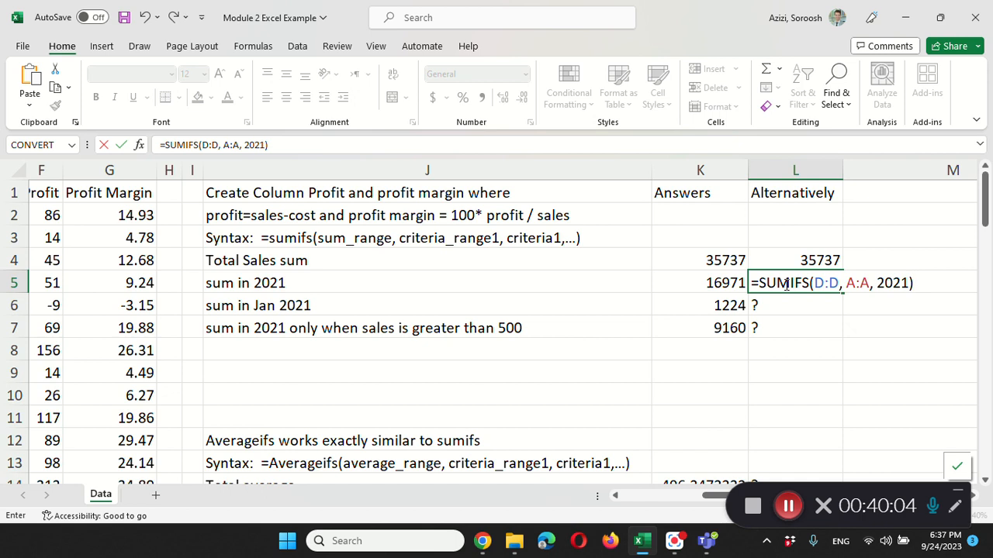
pyautogui.press('Return')
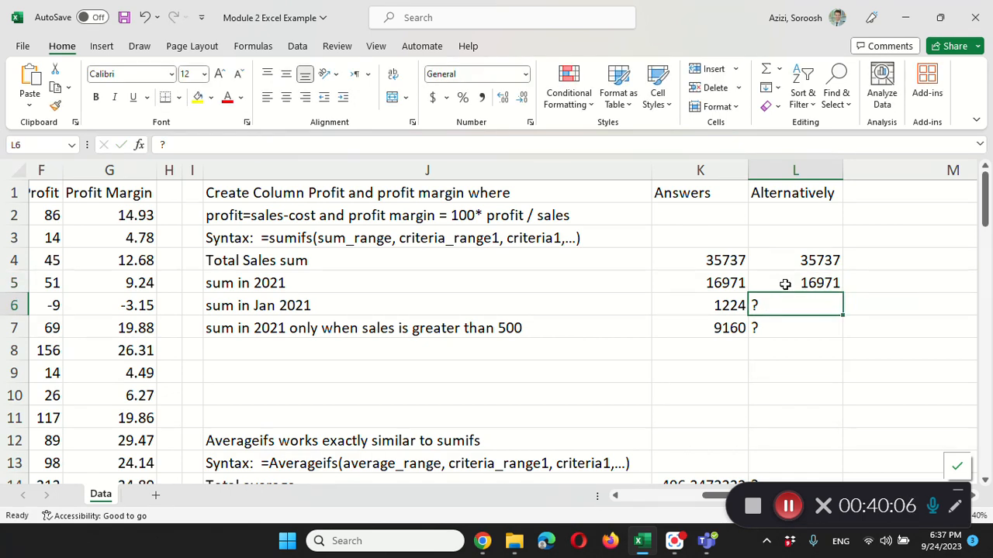
# Replace the question mark in L6 with the January 2021 sales sum formula =SUMIFS(D:D, A:A, 2021, B:B, "Jan")
pyautogui.press('BackSpace')
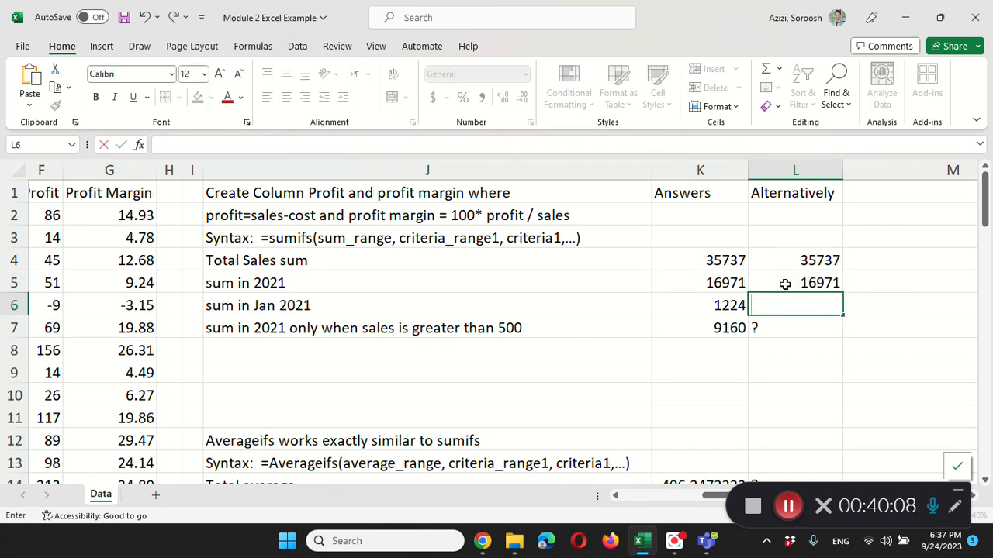
pyautogui.write('=')
pyautogui.write('S')
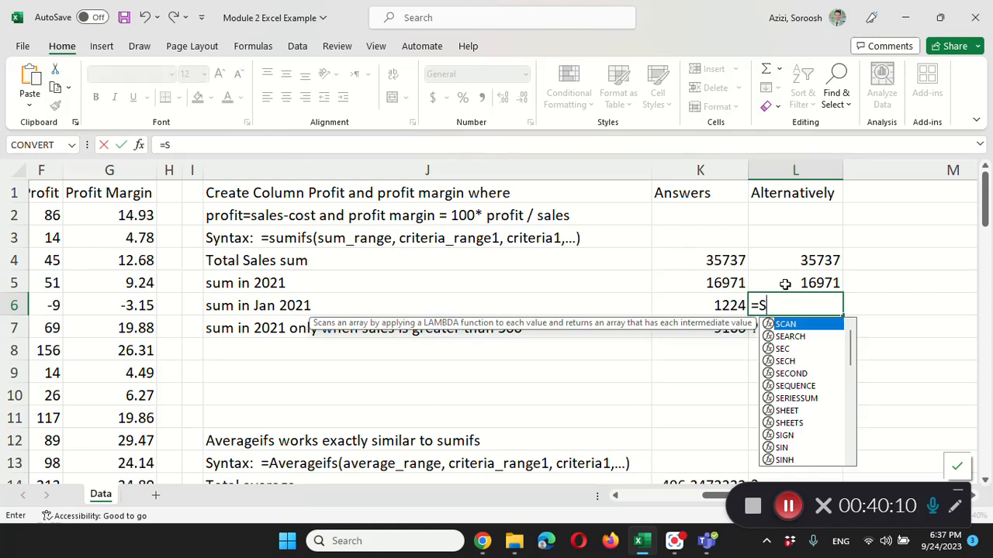
pyautogui.write('UMIFS')
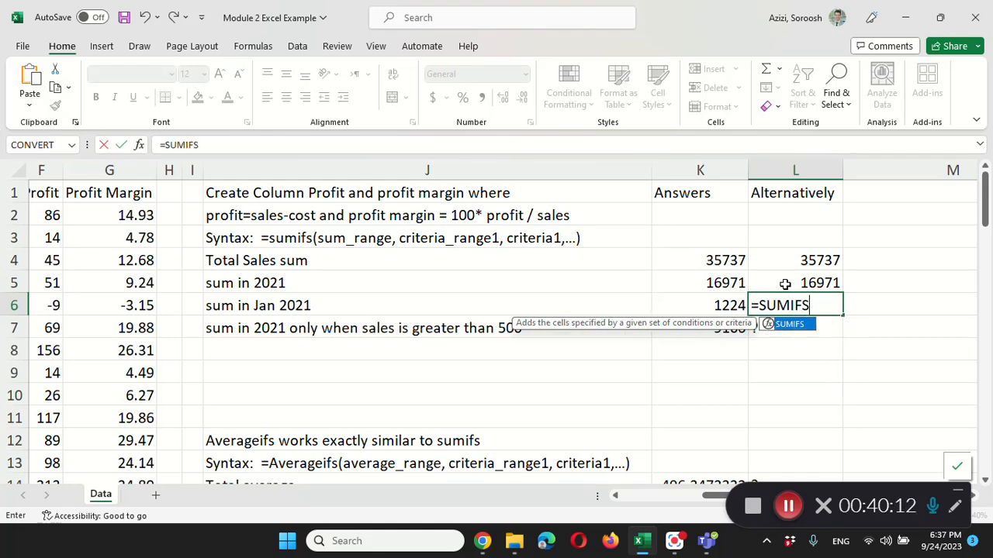
pyautogui.write('(')
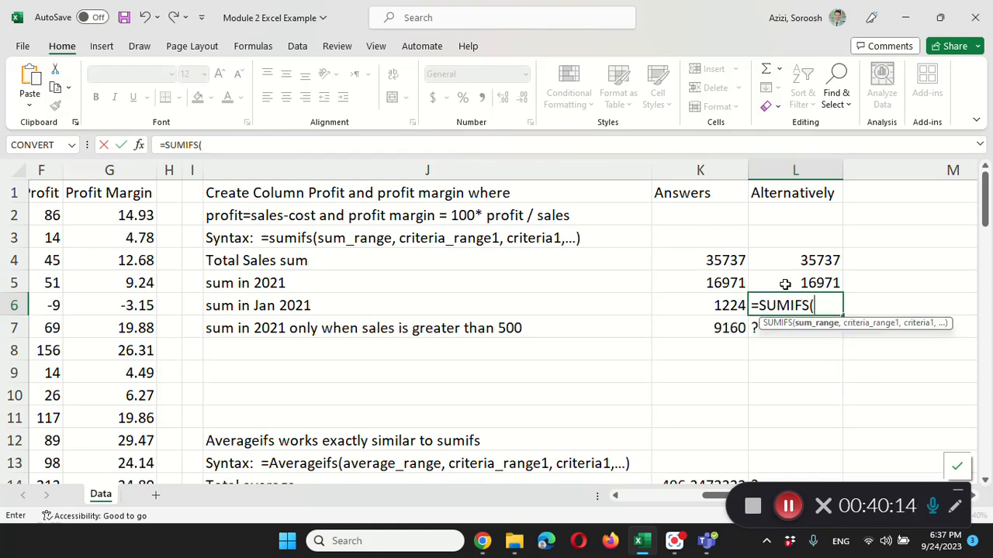
pyautogui.write('D:D.')
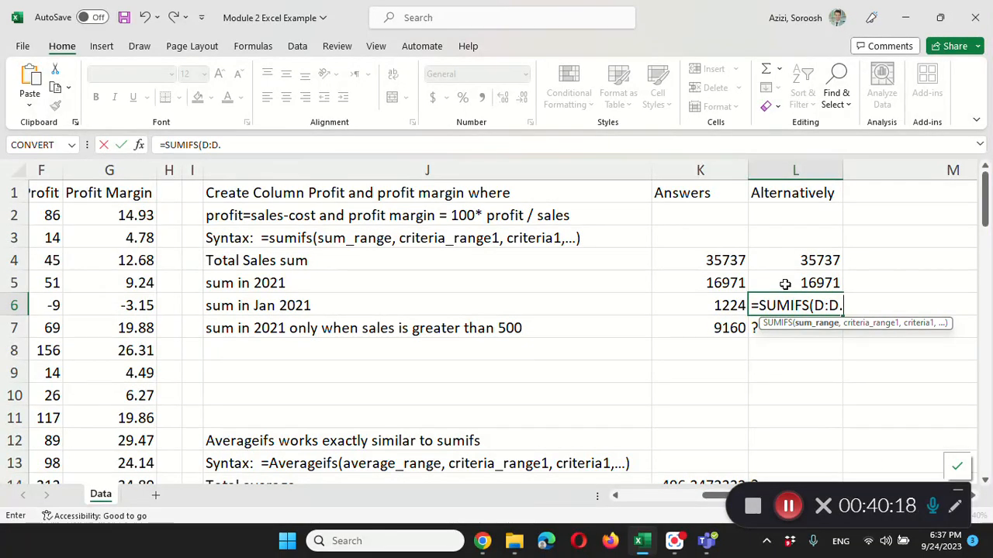
pyautogui.press('BackSpace')
pyautogui.write(',')
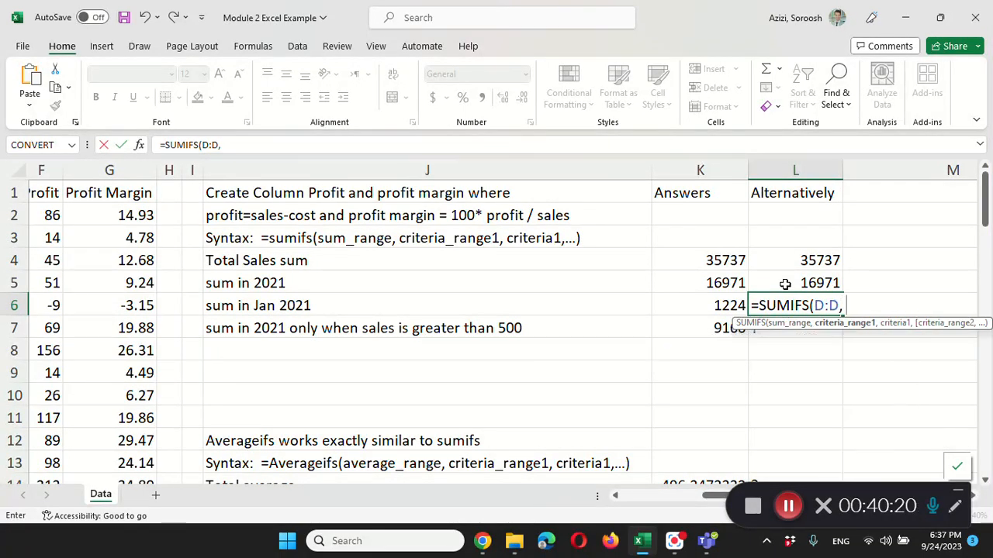
pyautogui.write(' A:A, 20')
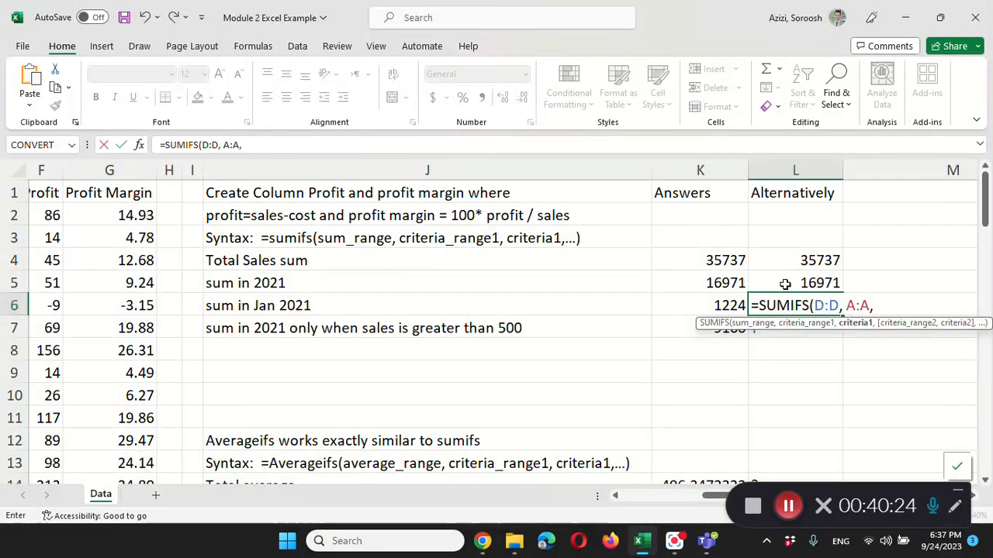
pyautogui.write('21, ')
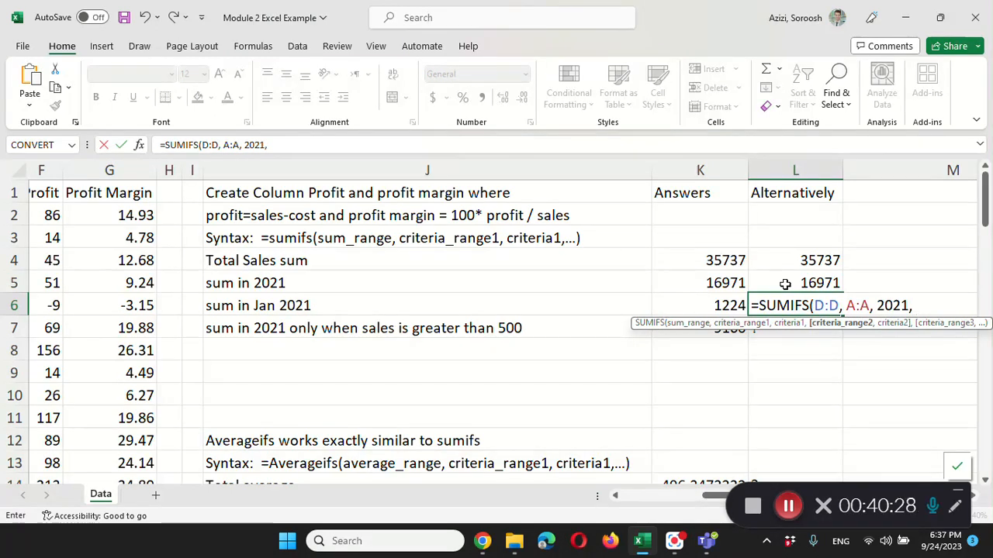
pyautogui.write('B')
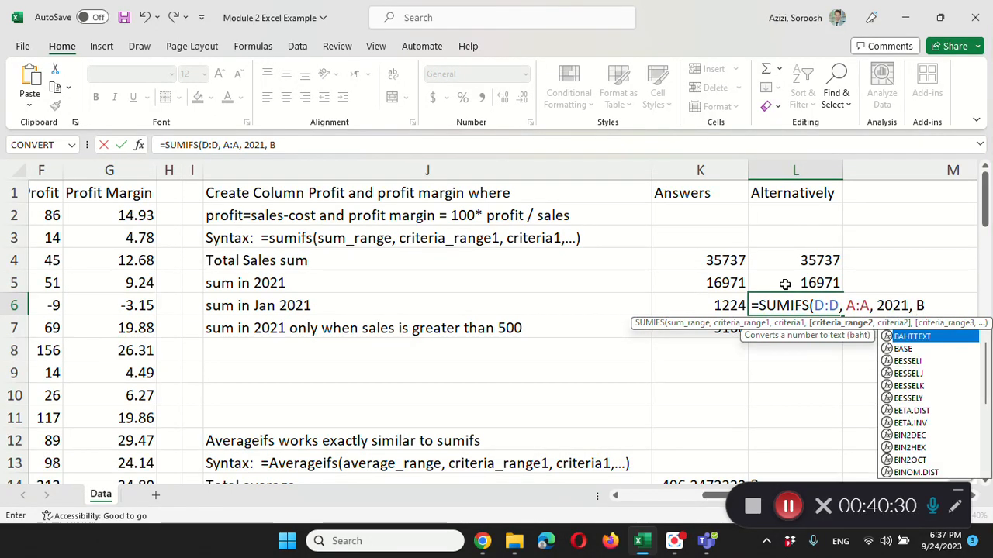
pyautogui.write(':')
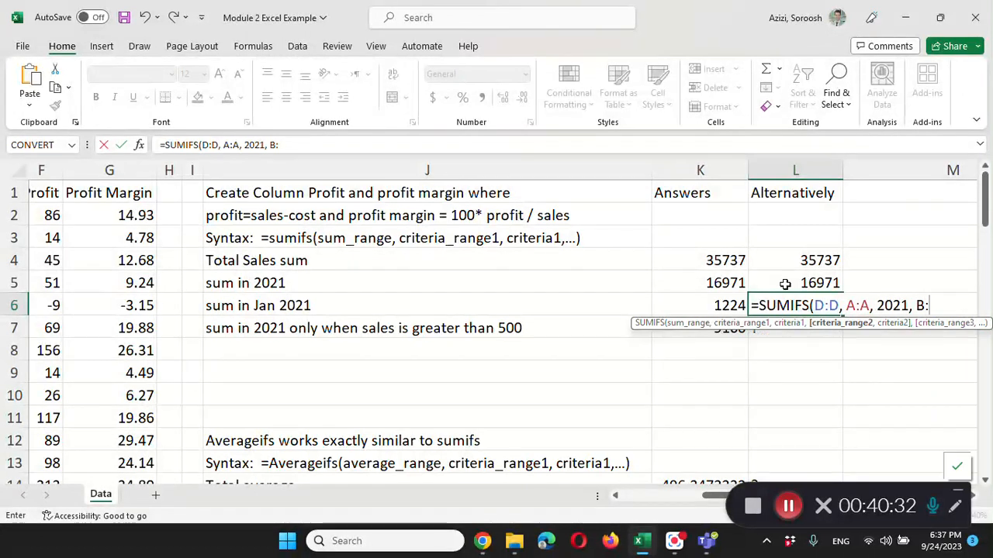
pyautogui.write('B, ')
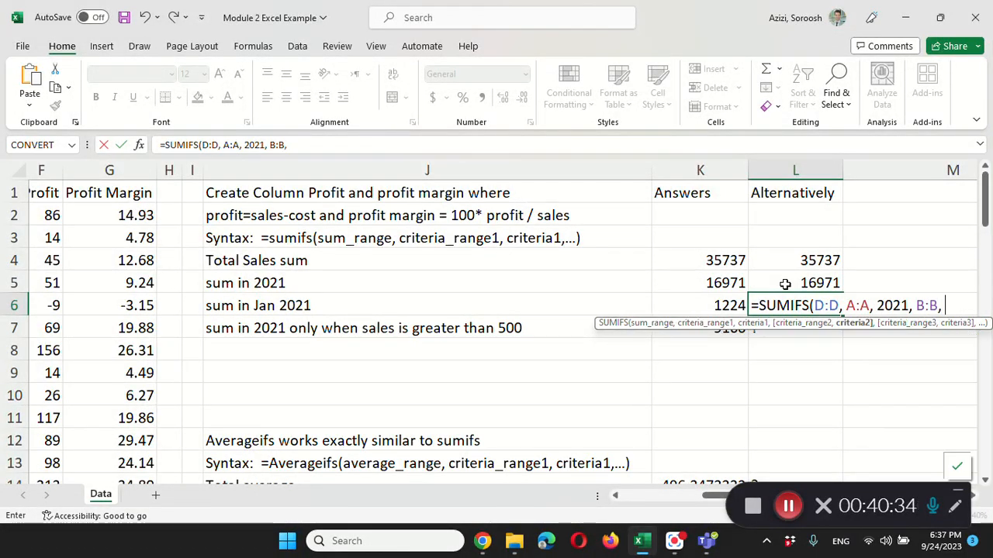
pyautogui.write('"Jan"')
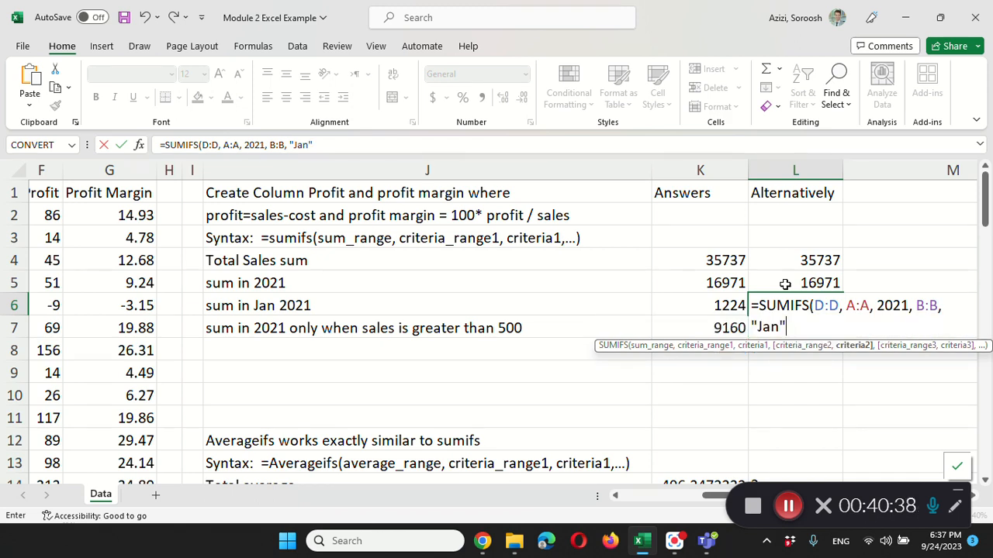
pyautogui.press('Return')
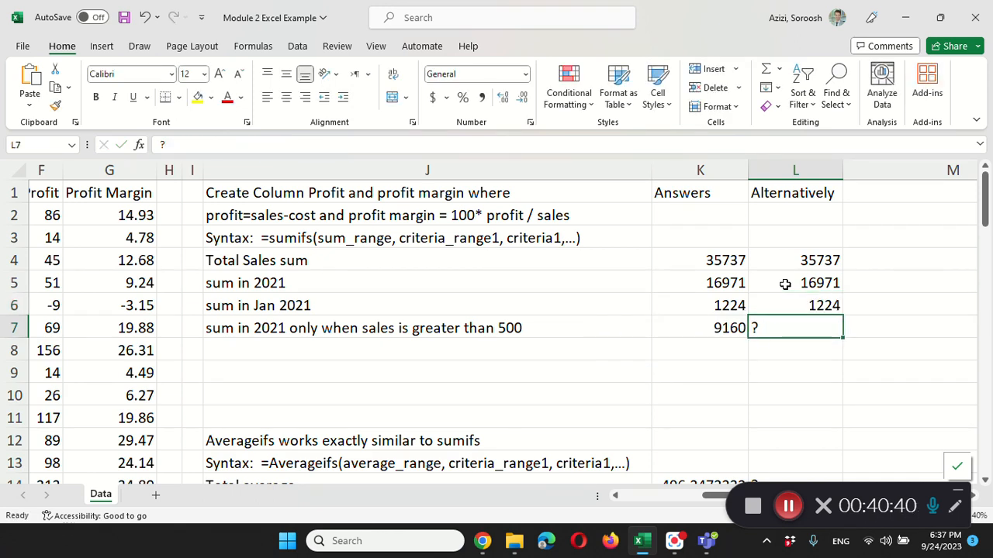
# Replace the question mark in L7 with the formula =SUMIFS(D:D, A:A, 2021, D:D, ">500") for 2021 sales above 500
pyautogui.doubleClick(785, 329)
pyautogui.press('BackSpace')
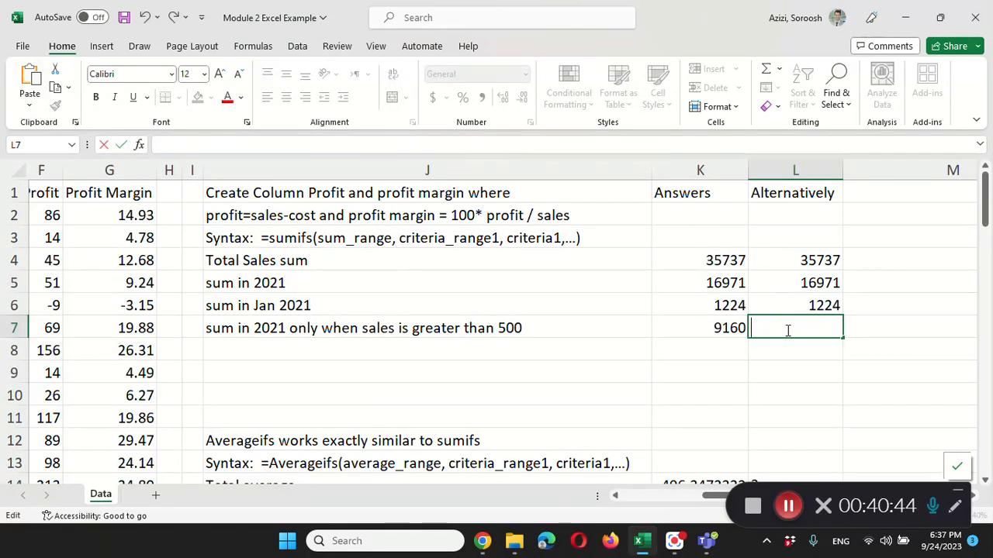
pyautogui.write('=sum')
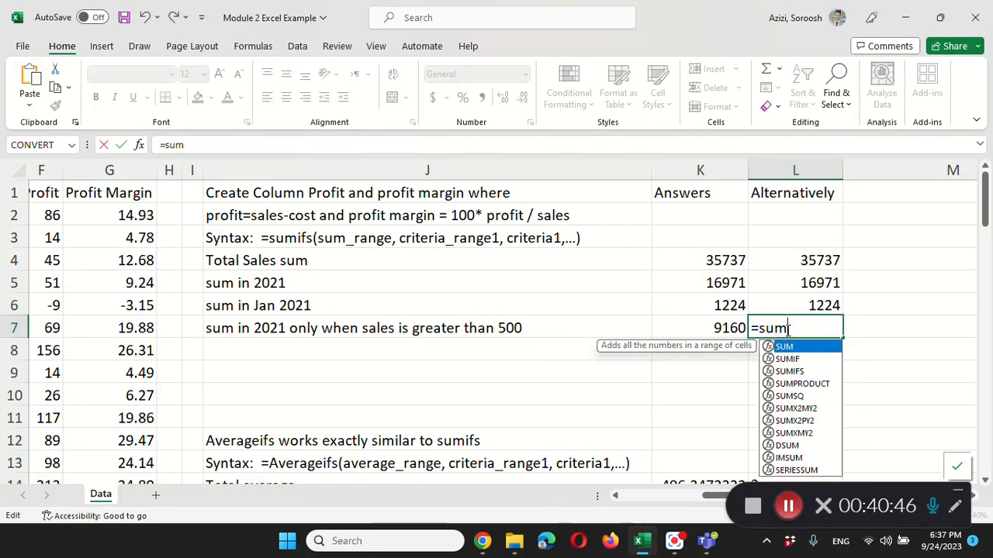
pyautogui.write('ifs(')
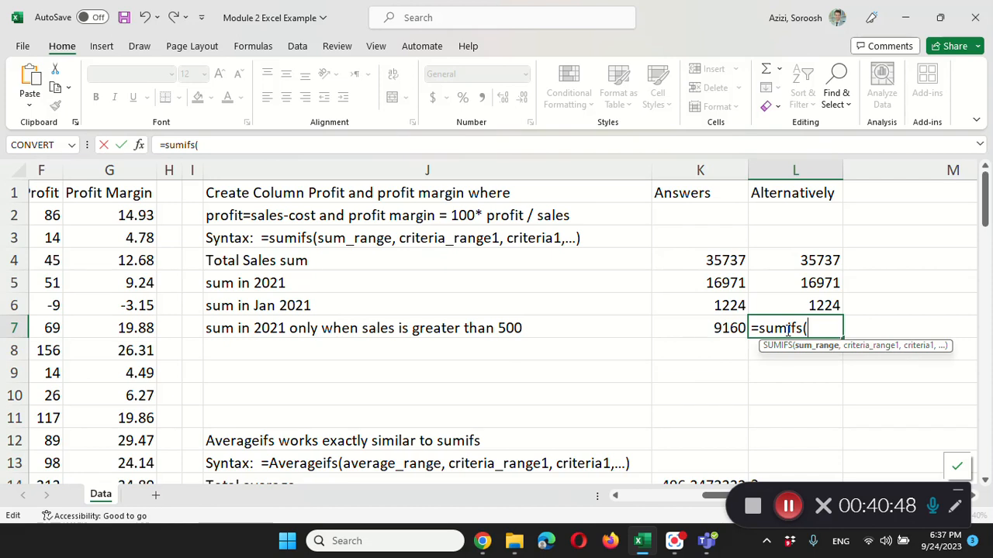
pyautogui.write('D')
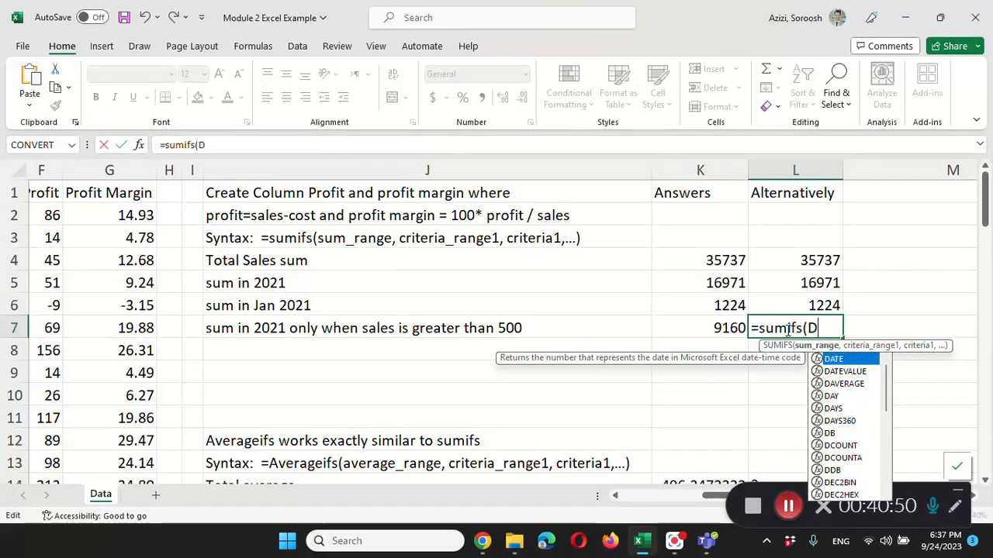
pyautogui.write(':D,')
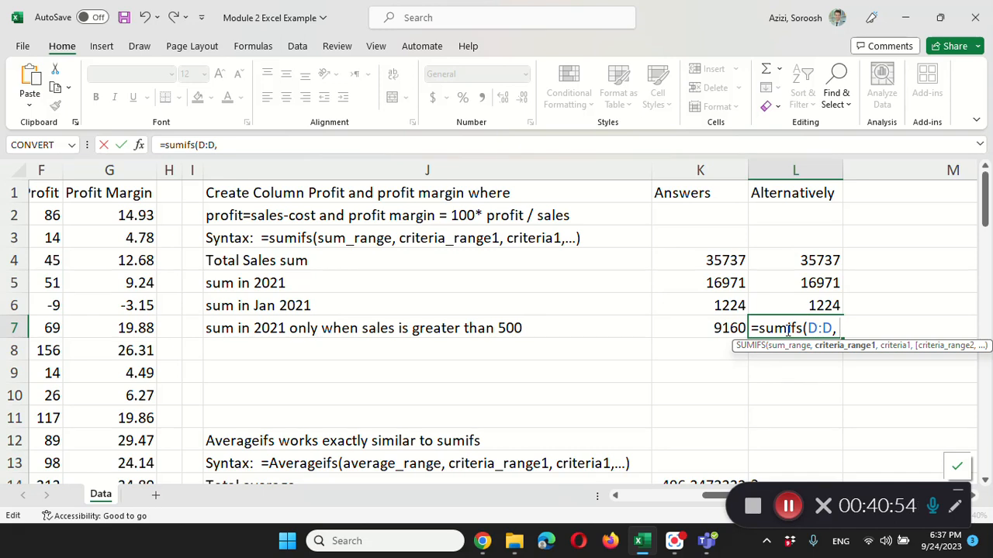
pyautogui.write(' A')
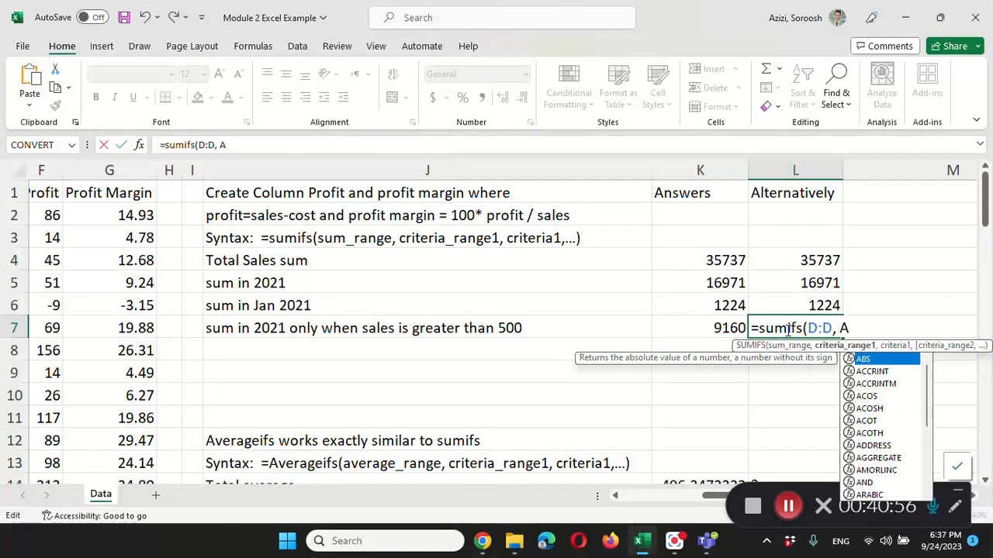
pyautogui.write(':A,')
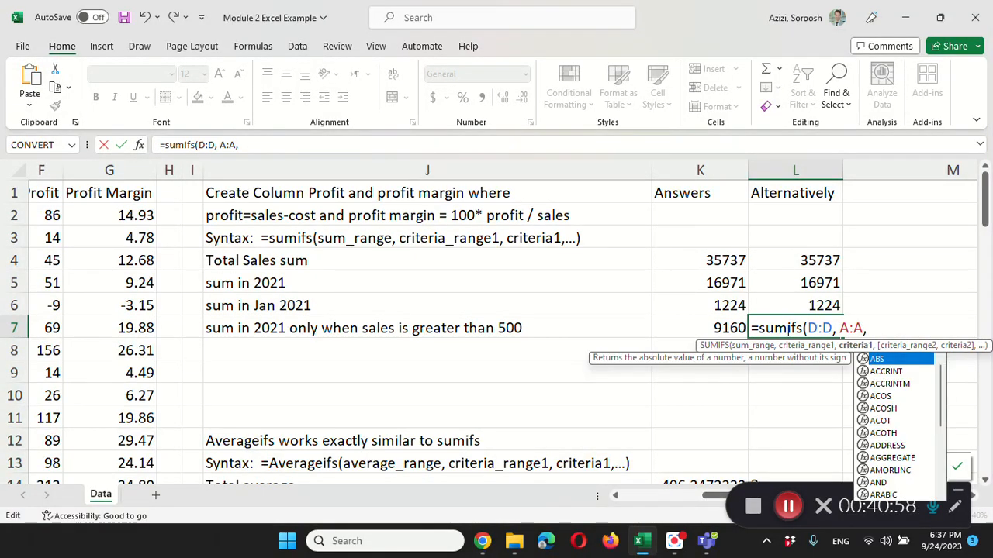
pyautogui.write(' 2021')
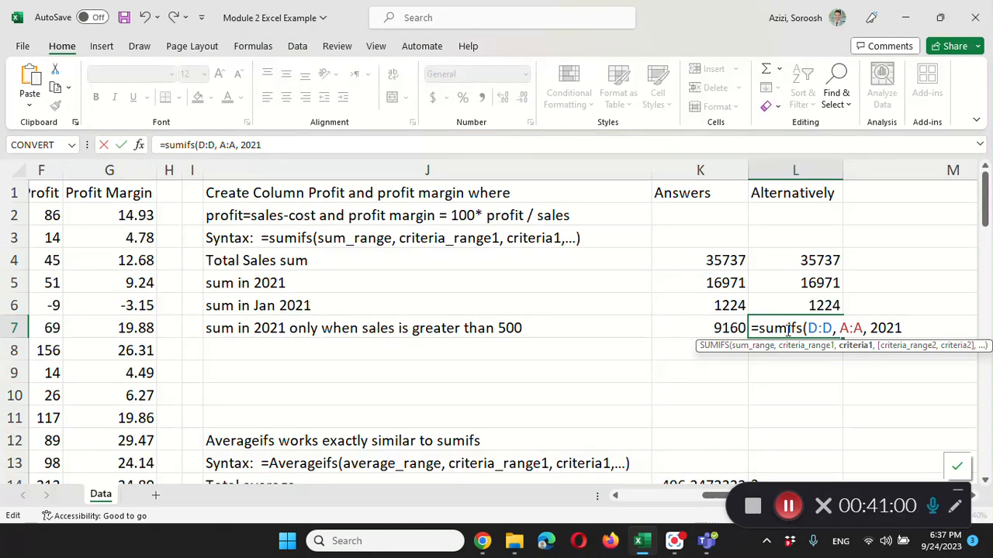
pyautogui.write(',')
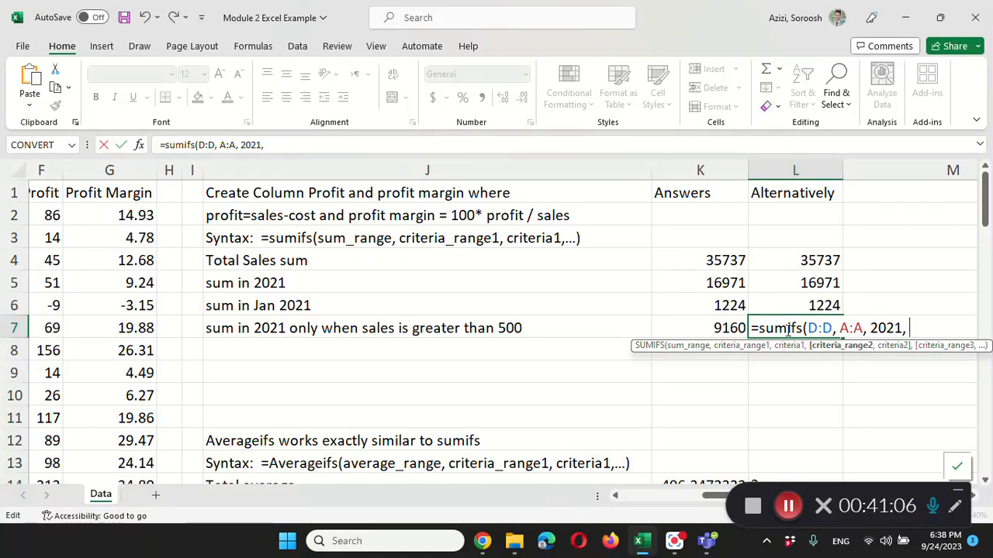
pyautogui.write('D:D')
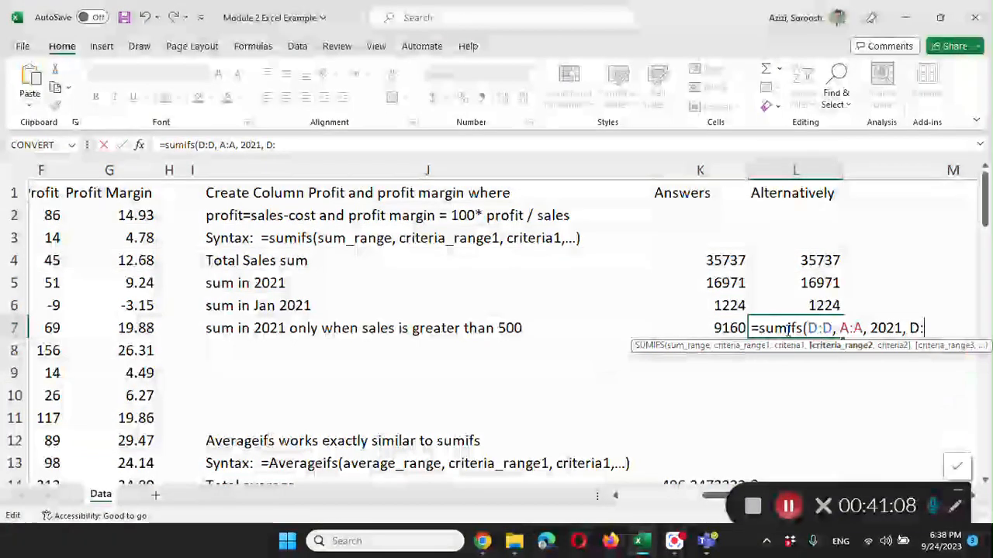
pyautogui.write(', ')
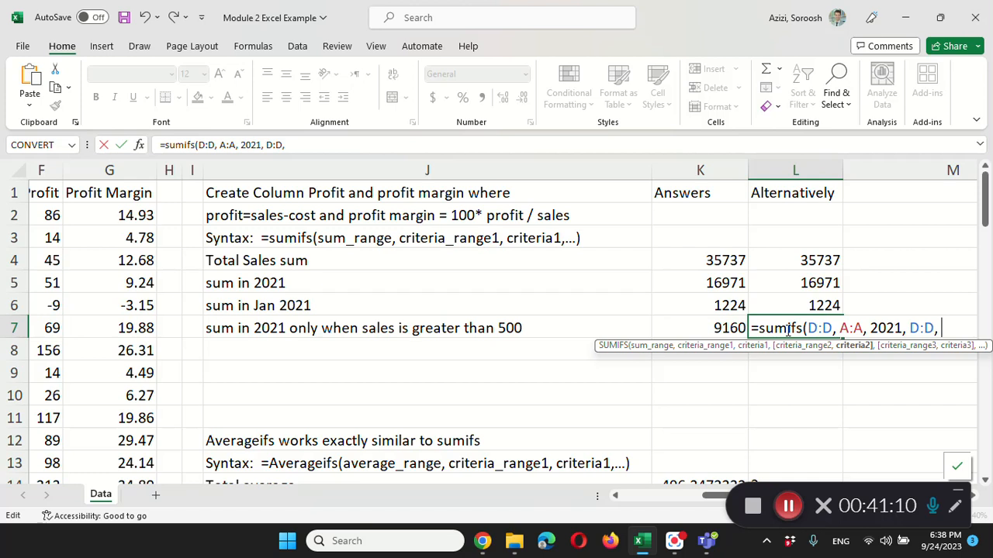
pyautogui.write('">500')
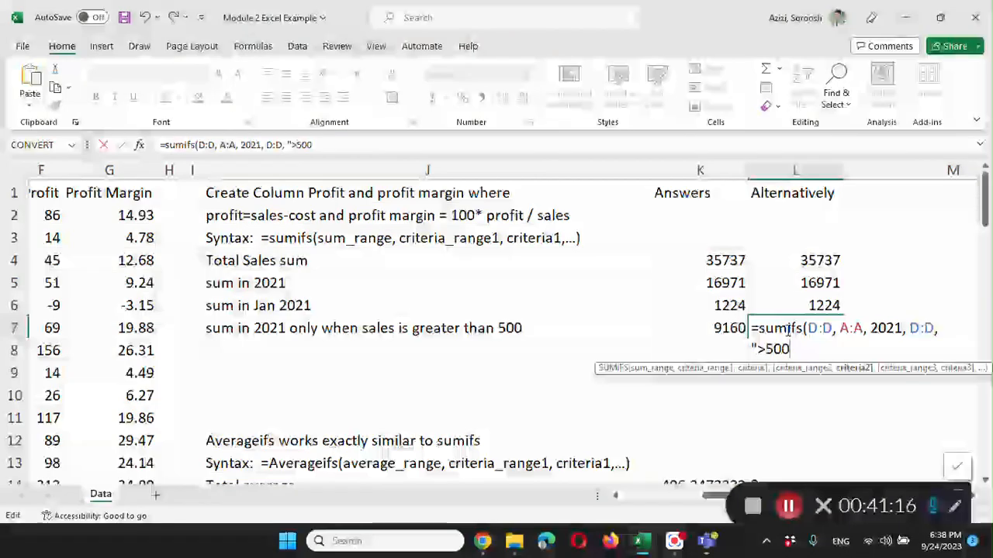
pyautogui.write('")')
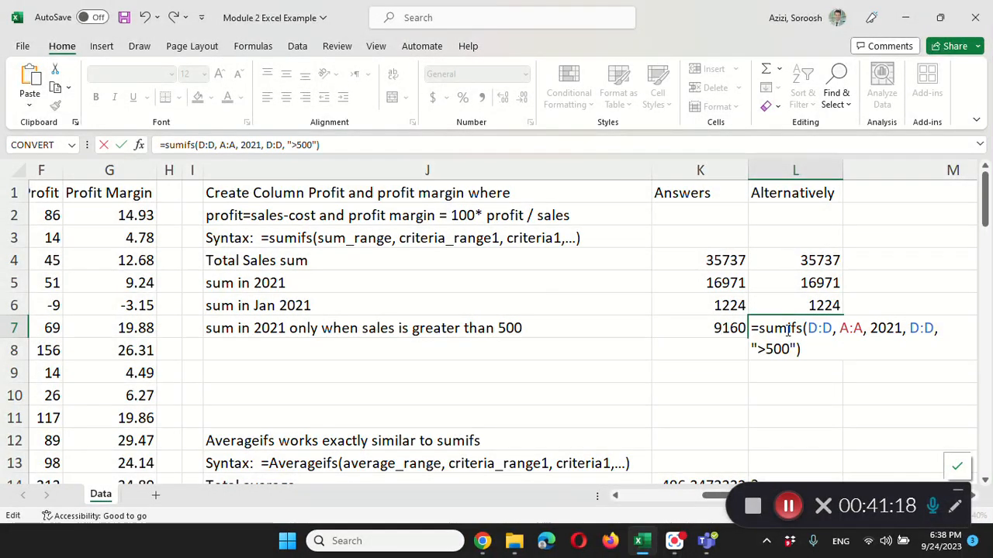
pyautogui.press('Return')
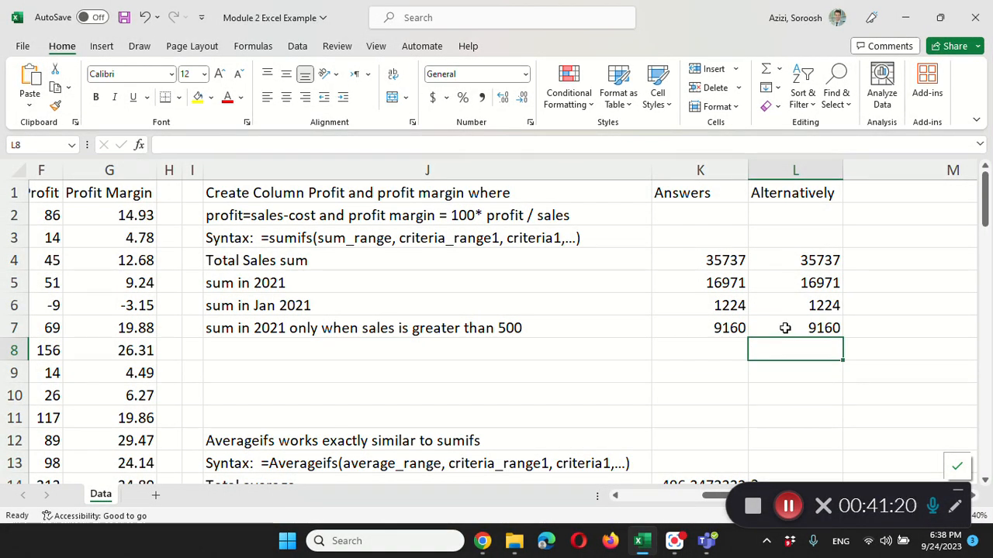
# Clear the question mark placeholders from L14:L21 beside the Averageifs questions
pyautogui.scroll(-2, 785, 328)
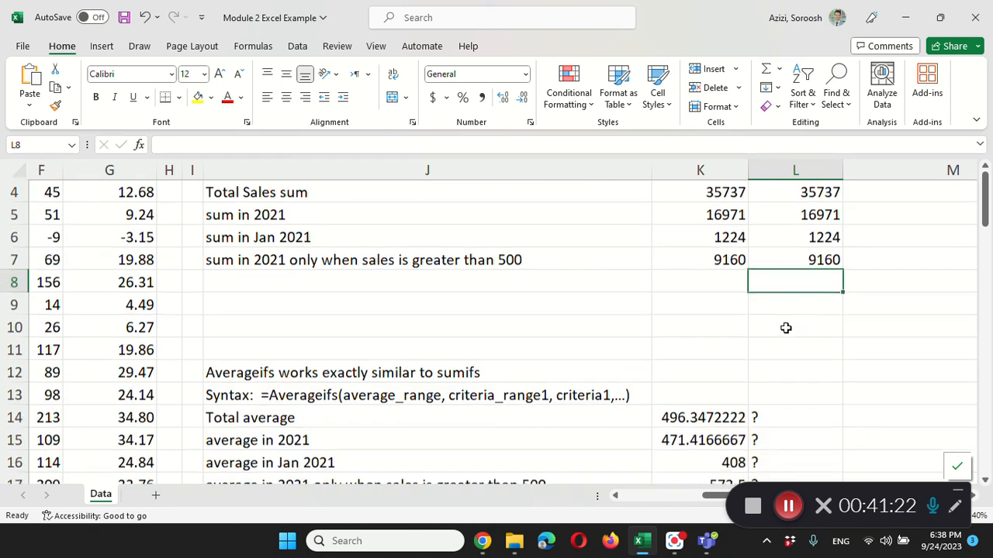
pyautogui.scroll(-2, 786, 328)
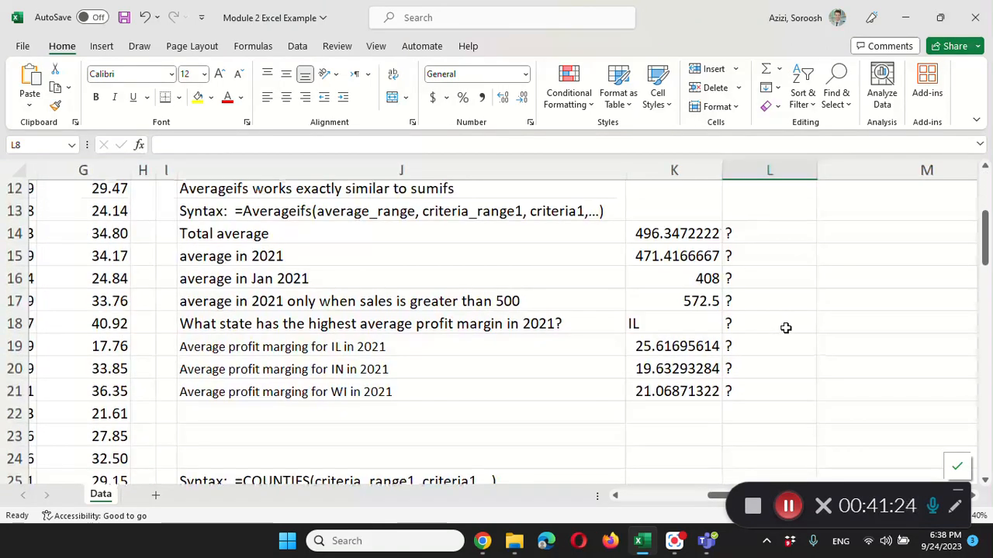
pyautogui.moveTo(746, 392); pyautogui.dragTo(732, 229)
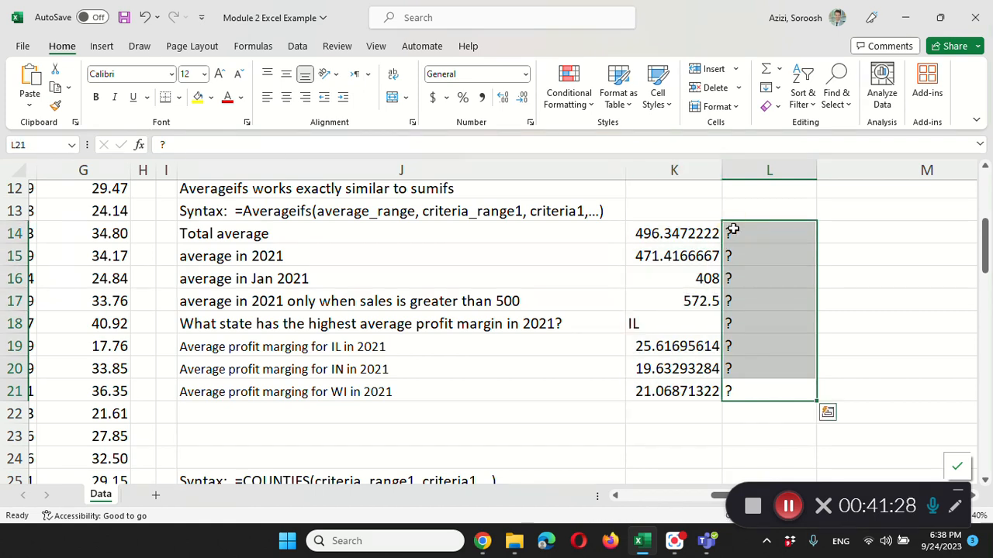
pyautogui.press('Delete')
# Calculate the total sales average in the Alternatively cell L14 with the whole-column formula =AVERAGE(D:D)
pyautogui.click(734, 231)
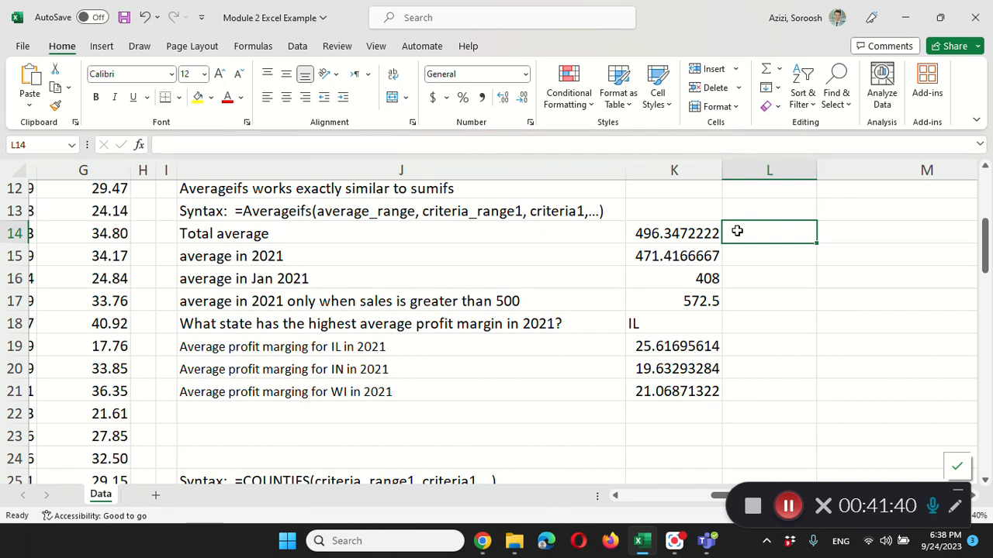
pyautogui.write('=')
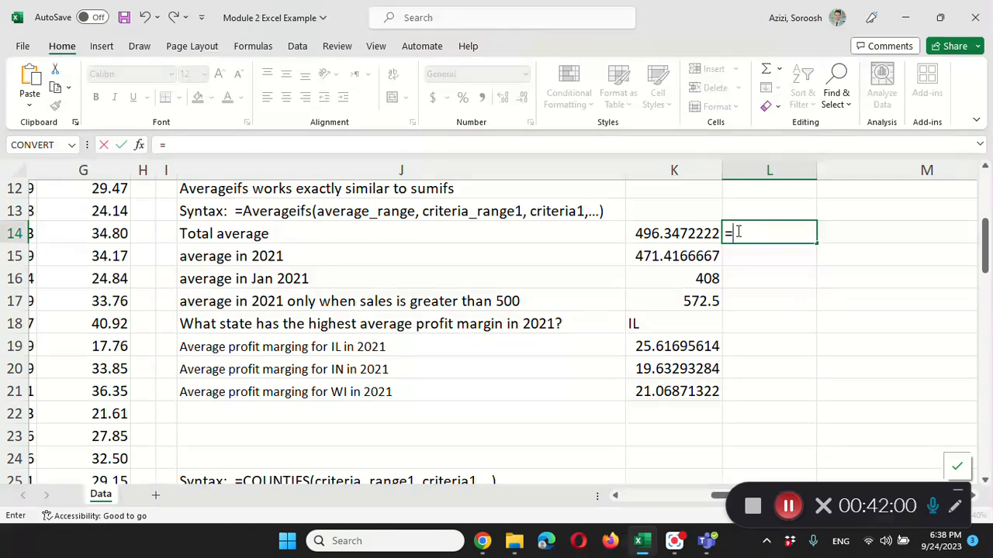
pyautogui.write('aver')
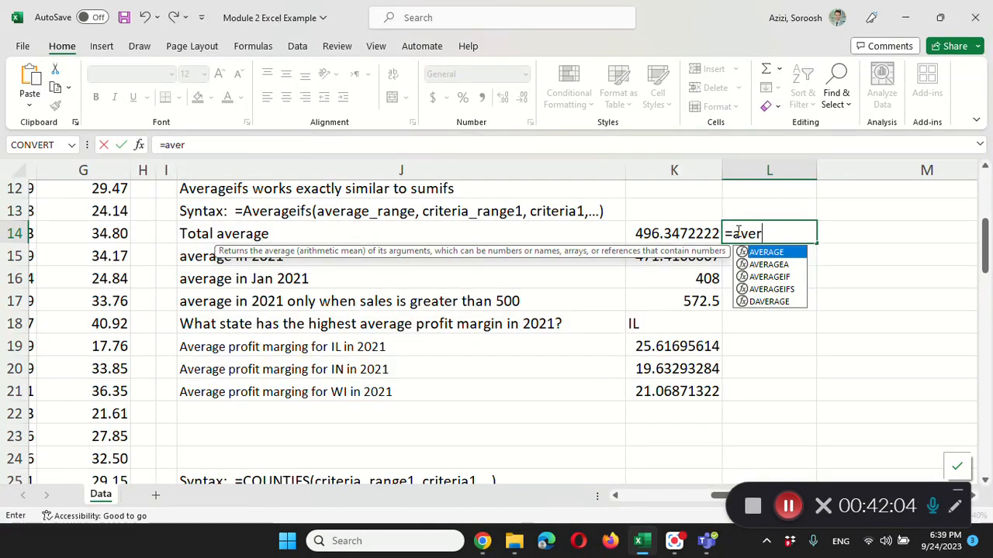
pyautogui.press('Return')
pyautogui.click(768, 235)
pyautogui.doubleClick(776, 236)
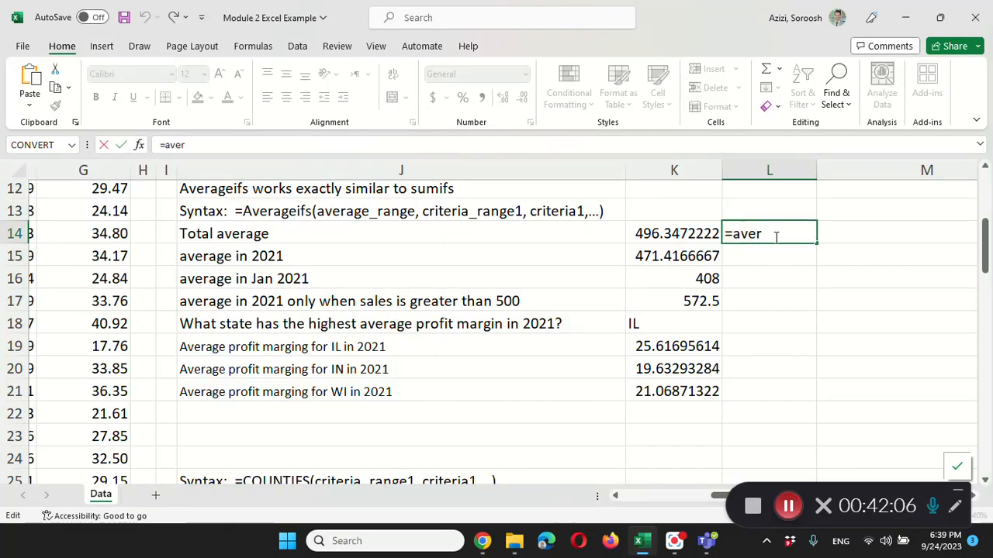
pyautogui.write('ag')
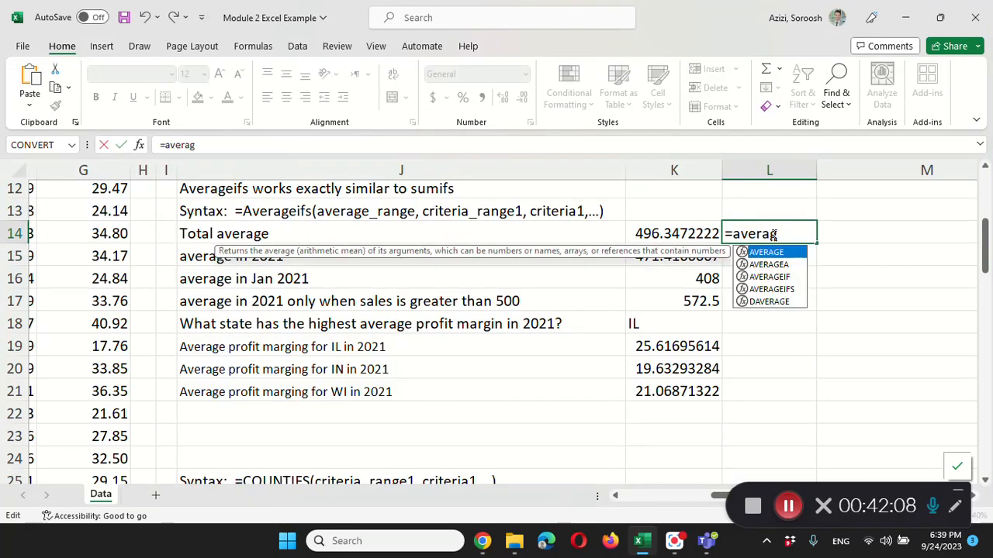
pyautogui.doubleClick(790, 254)
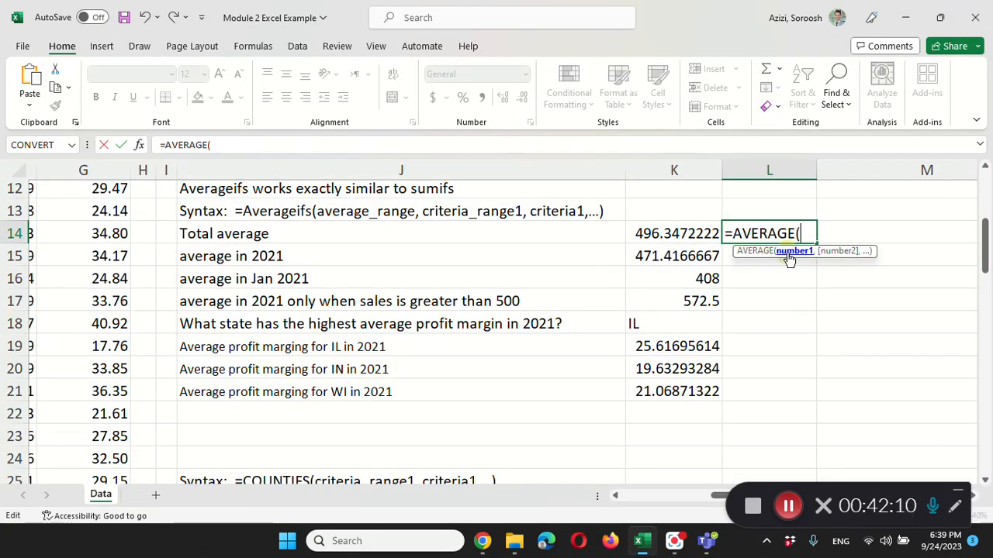
pyautogui.write('D')
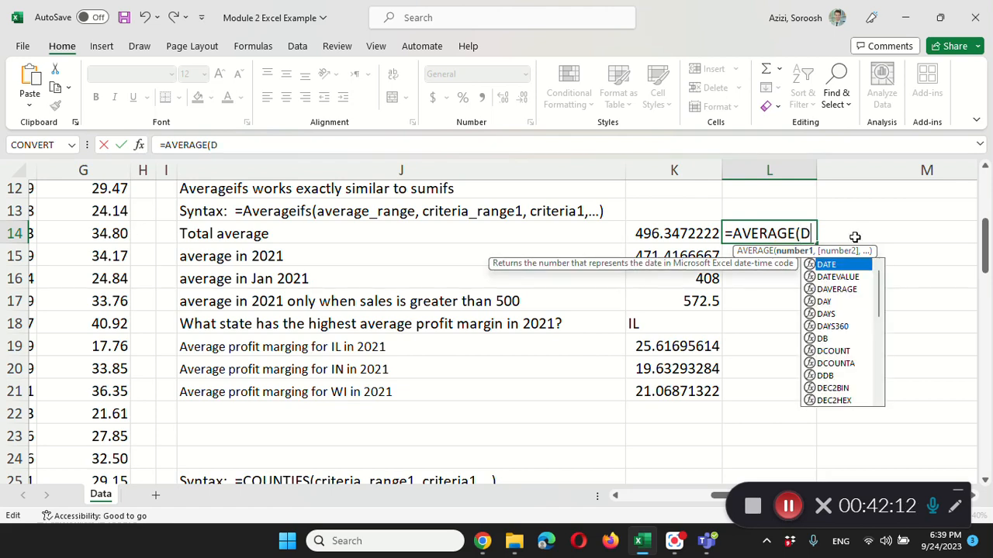
pyautogui.write(':D)')
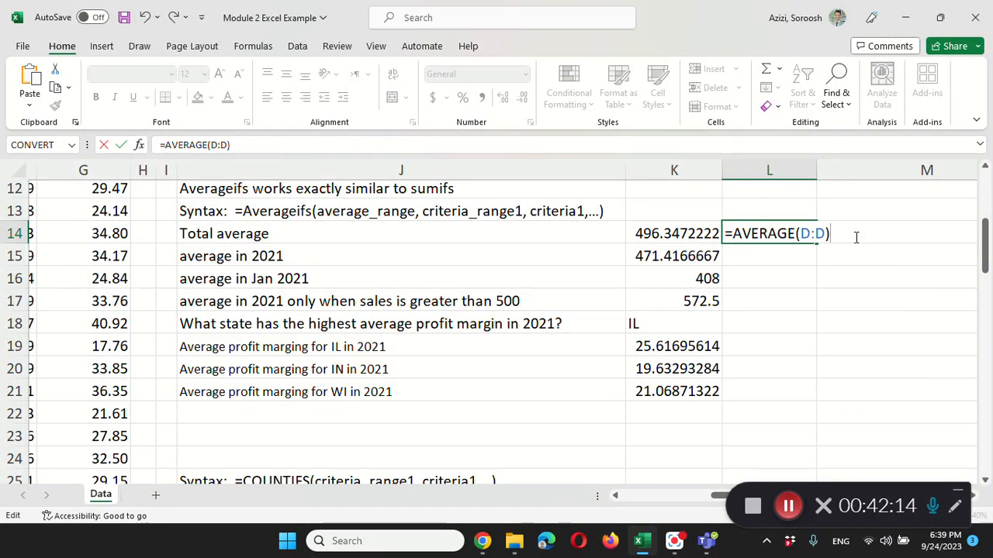
pyautogui.press('Return')
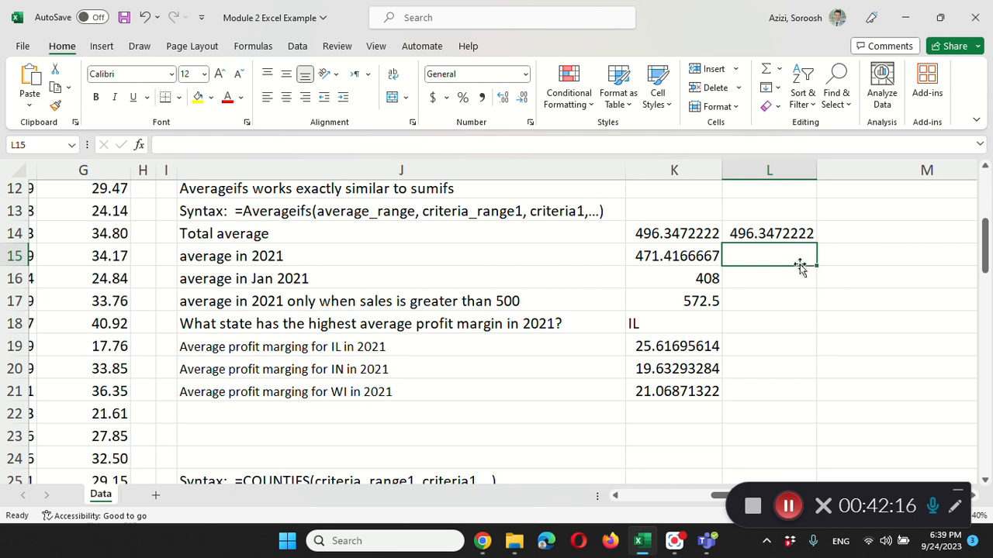
# Calculate the 2021 sales average in L15 with the whole-column formula =AVERAGEIFS(D:D, A:A, 2021)
pyautogui.write('=')
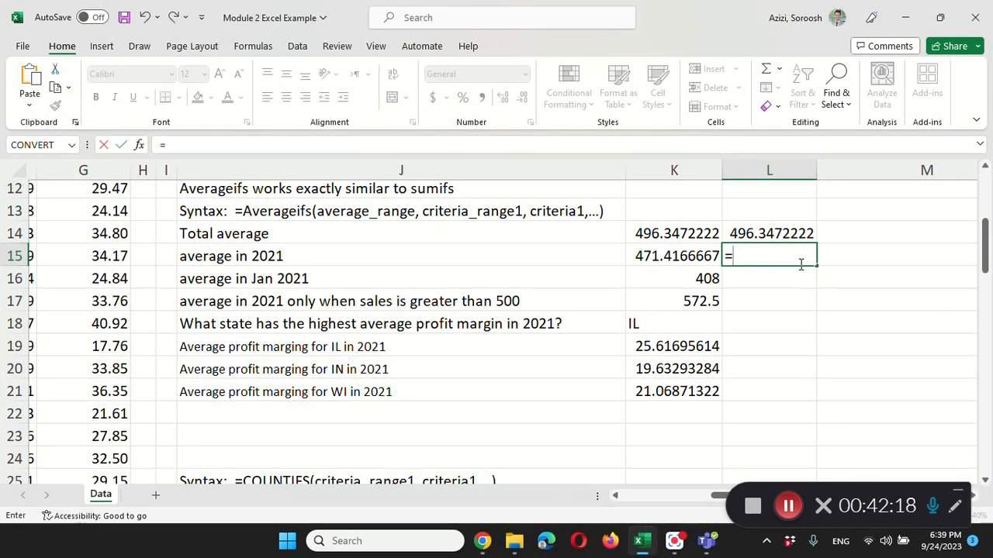
pyautogui.write('Averag')
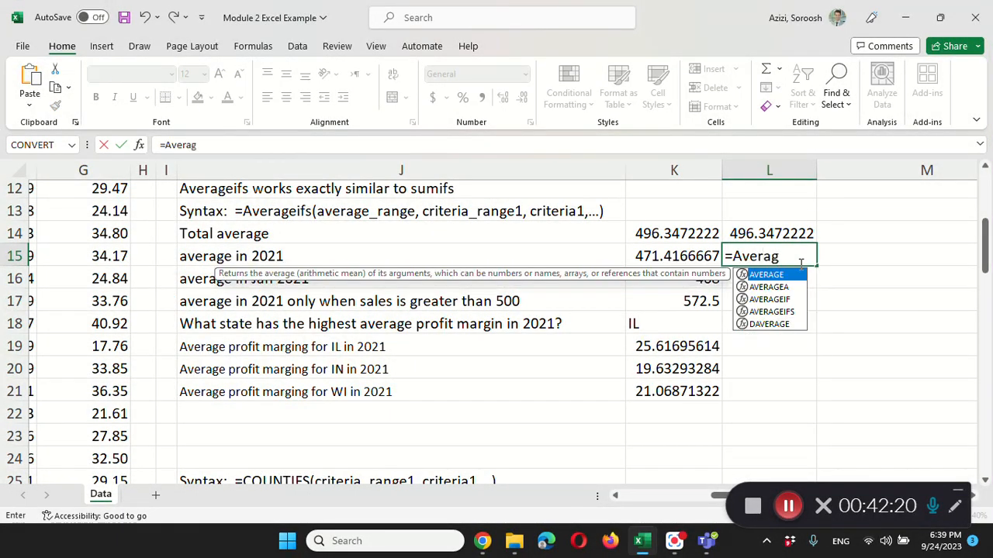
pyautogui.write('eif')
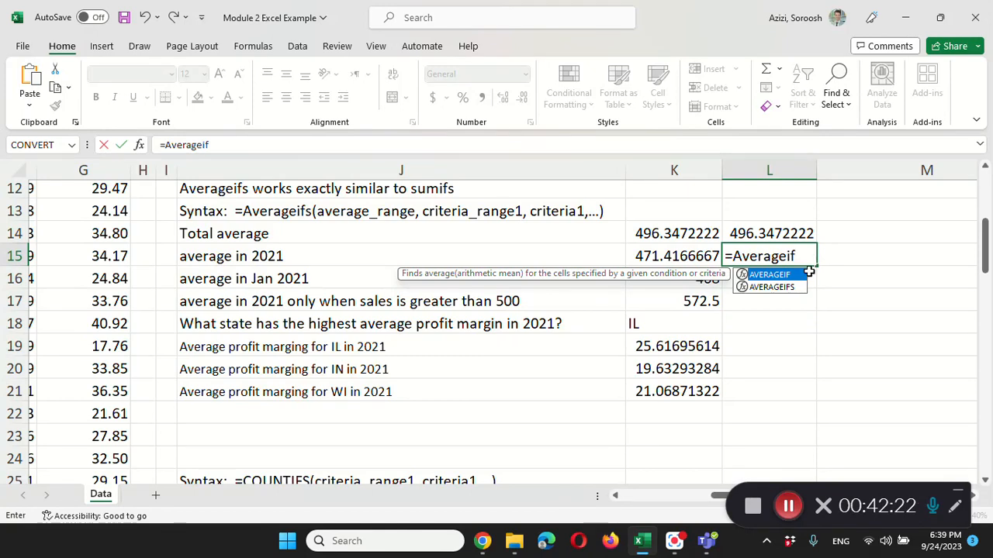
pyautogui.doubleClick(783, 288)
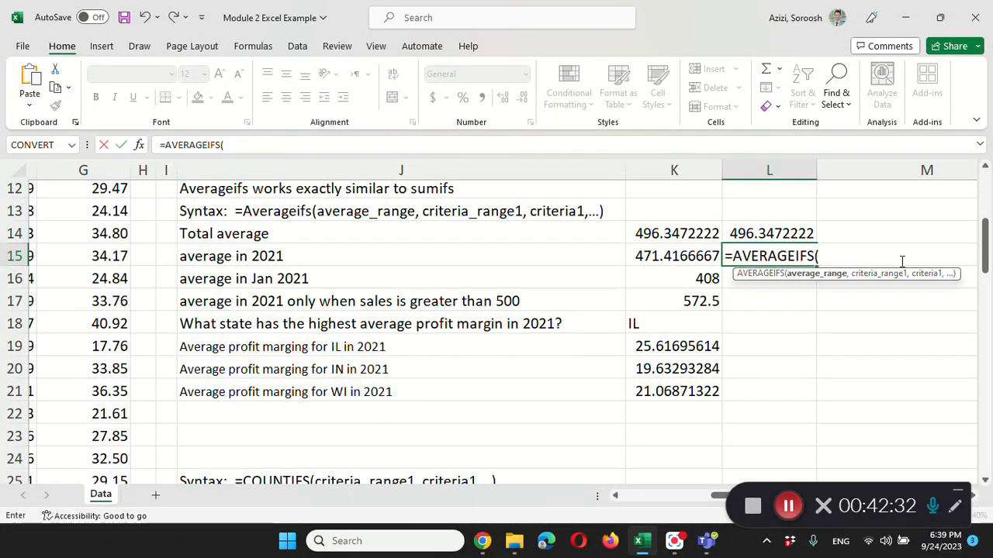
pyautogui.write('D:D')
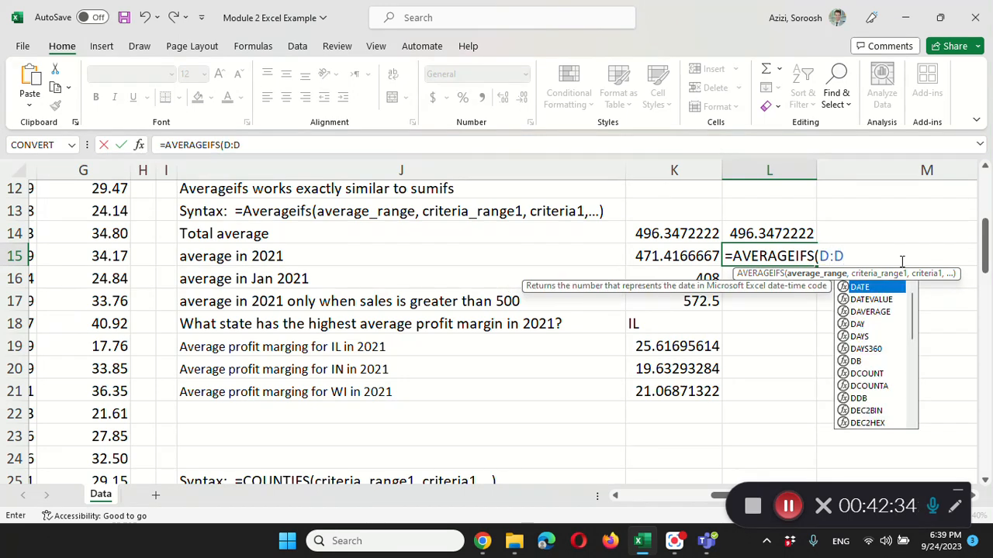
pyautogui.write(',')
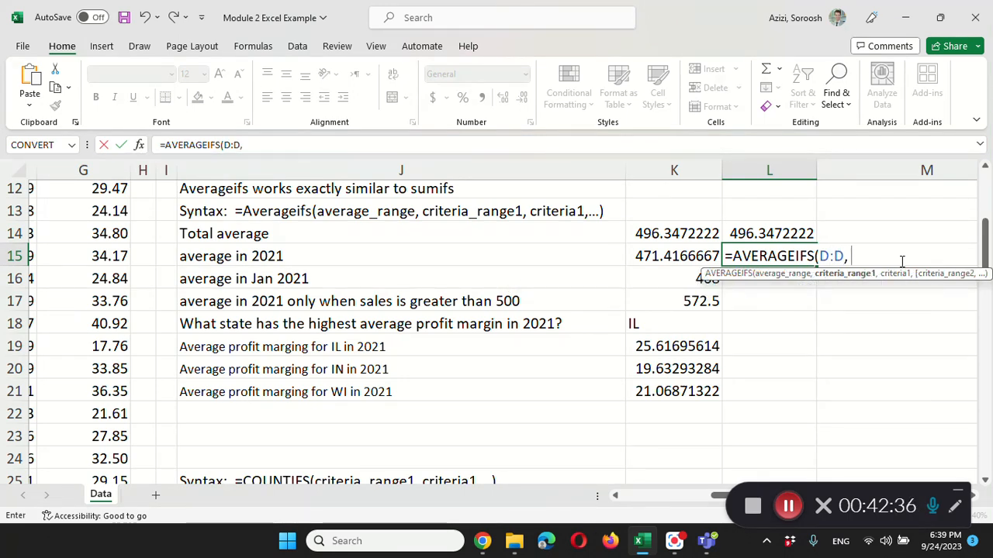
pyautogui.write(' A:A')
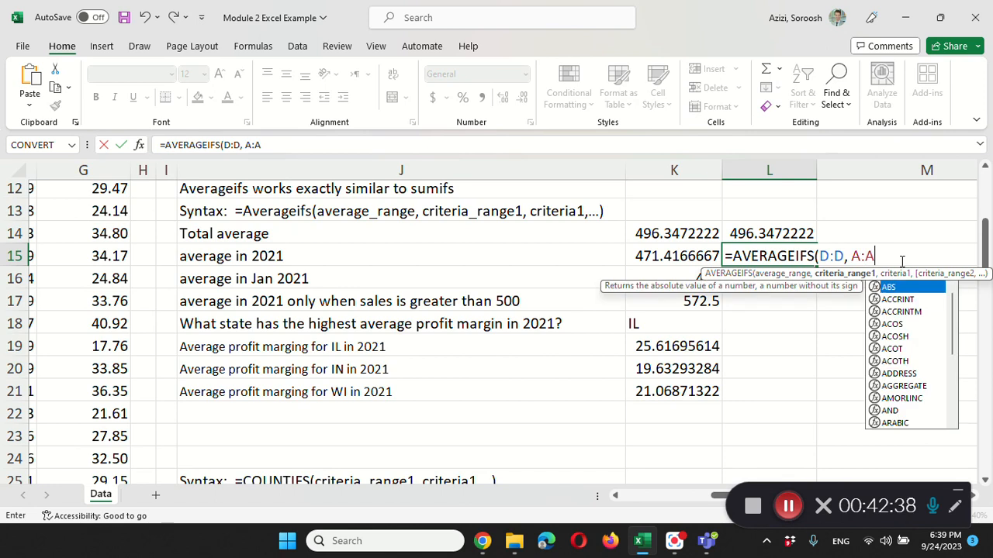
pyautogui.write(', 2021)')
pyautogui.press('Return')
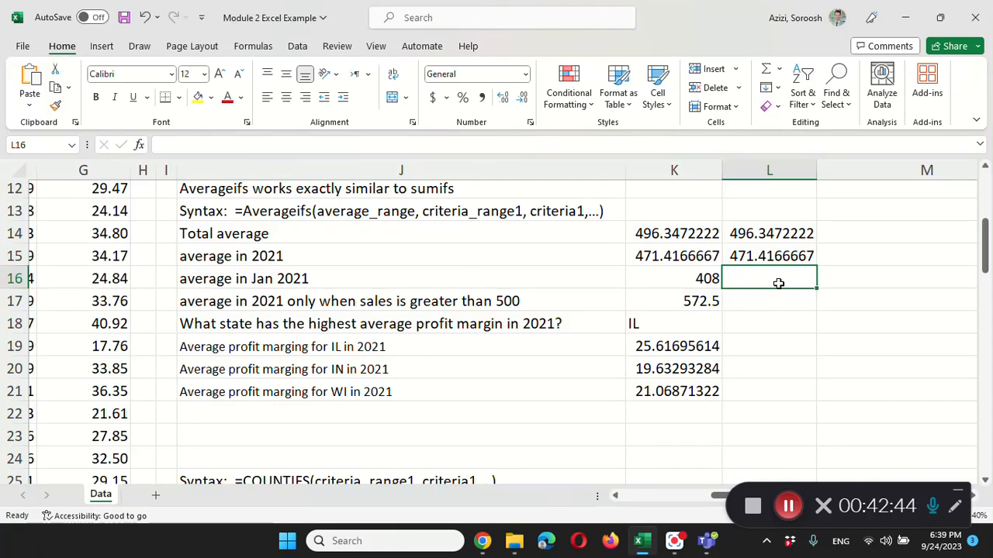
# Calculate the January 2021 sales average in L16 with the whole-column formula =AVERAGEIFS(D:D, A:A, 2021, B:B, "Jan")
pyautogui.write('=')
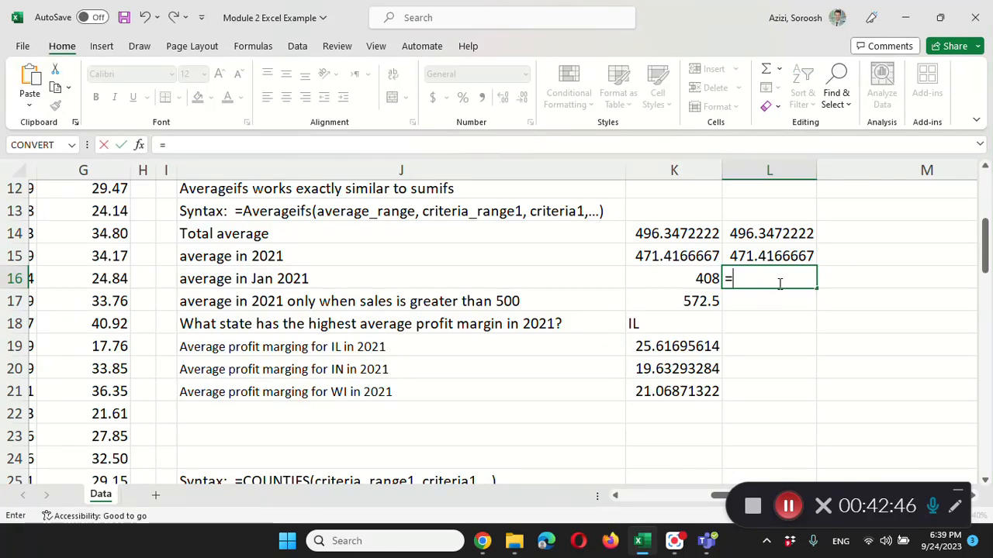
pyautogui.write('averagei')
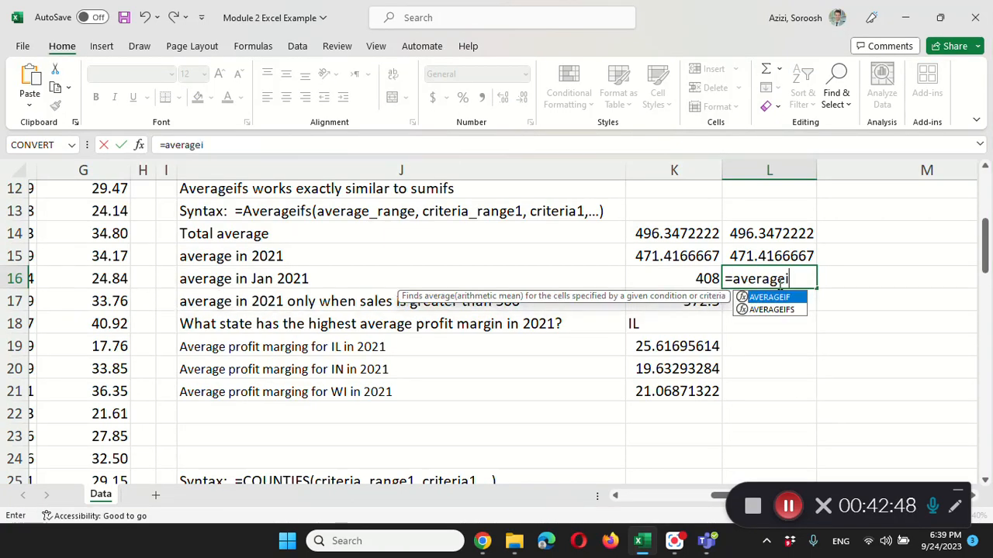
pyautogui.write('fs(')
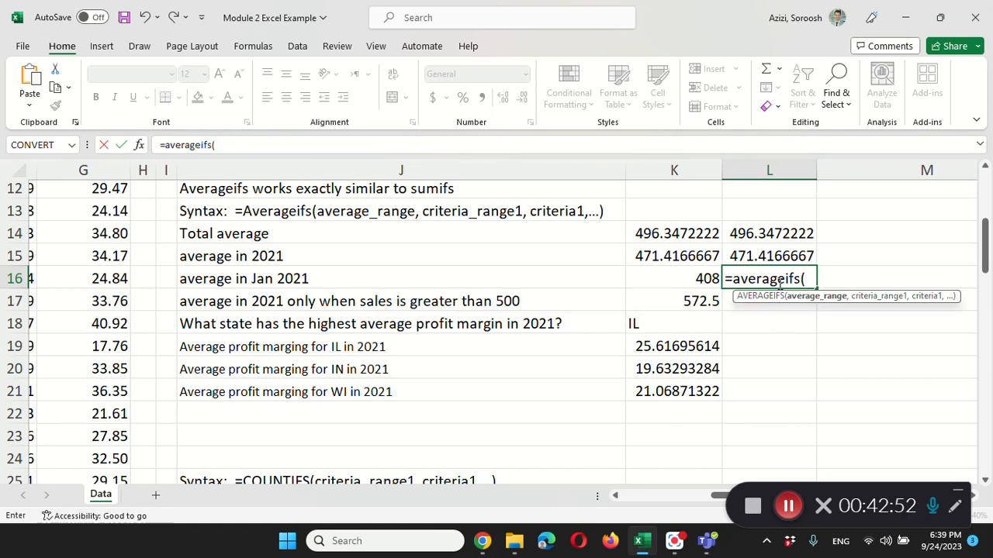
pyautogui.write('D:D,')
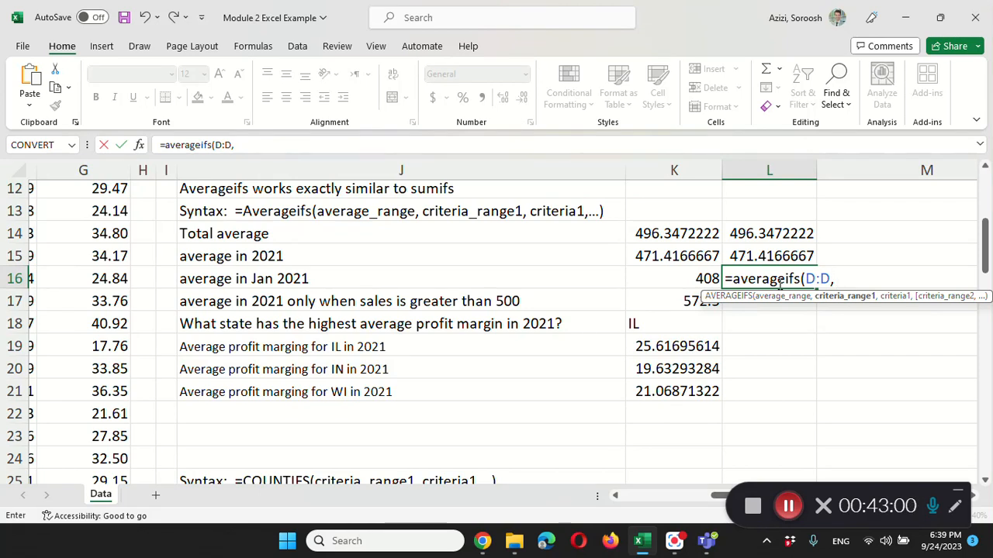
pyautogui.write('A:A, 202')
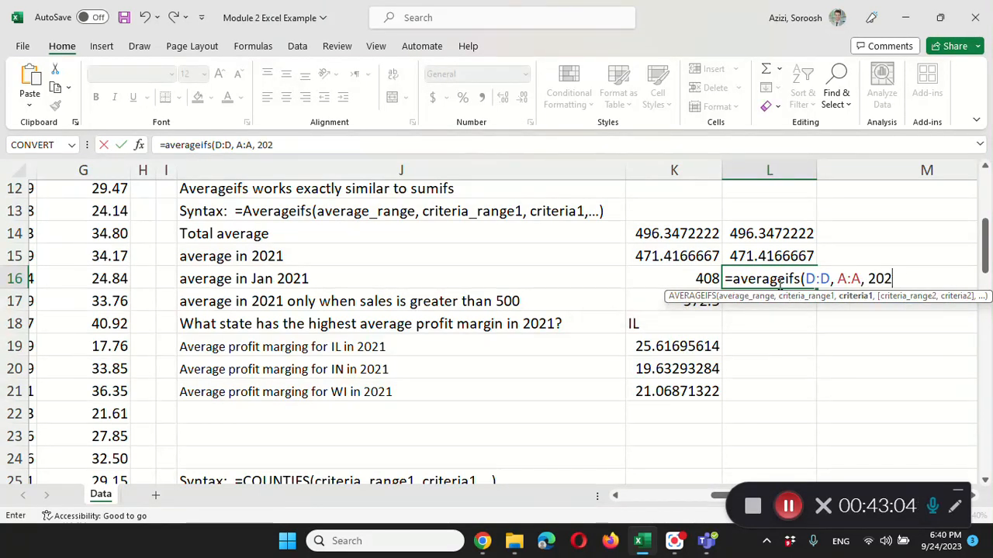
pyautogui.write('1,')
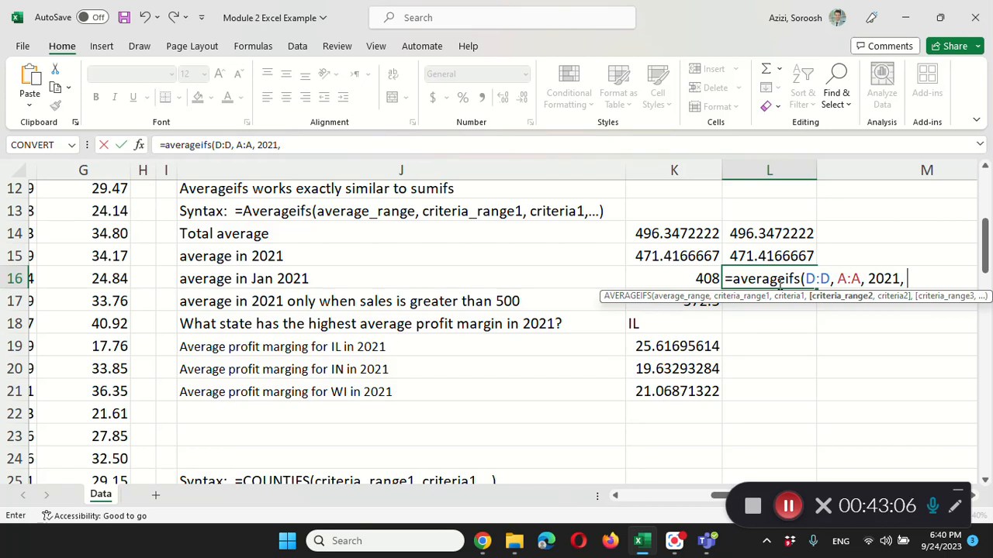
pyautogui.write(' B')
pyautogui.press('BackSpace')
pyautogui.write('B:B,')
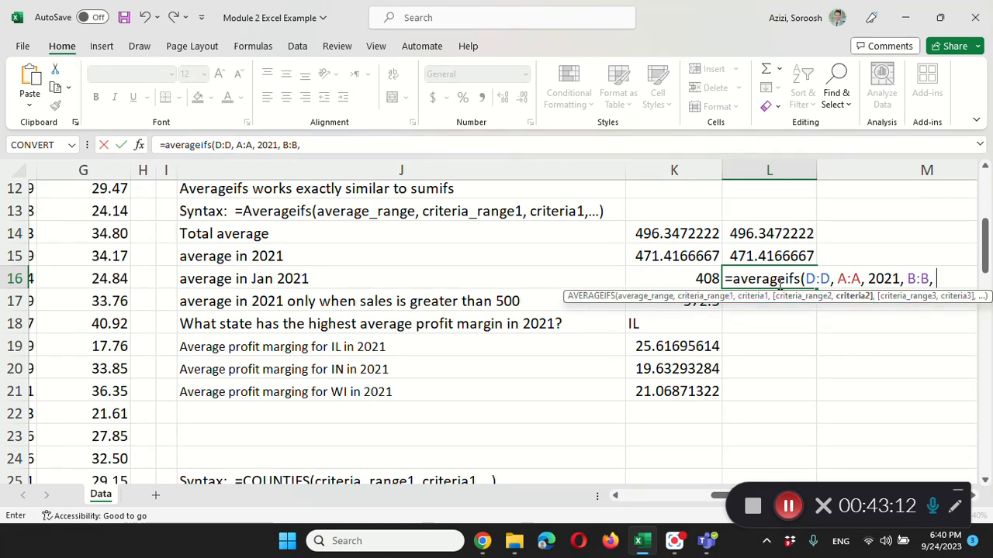
pyautogui.write(' "Jan"')
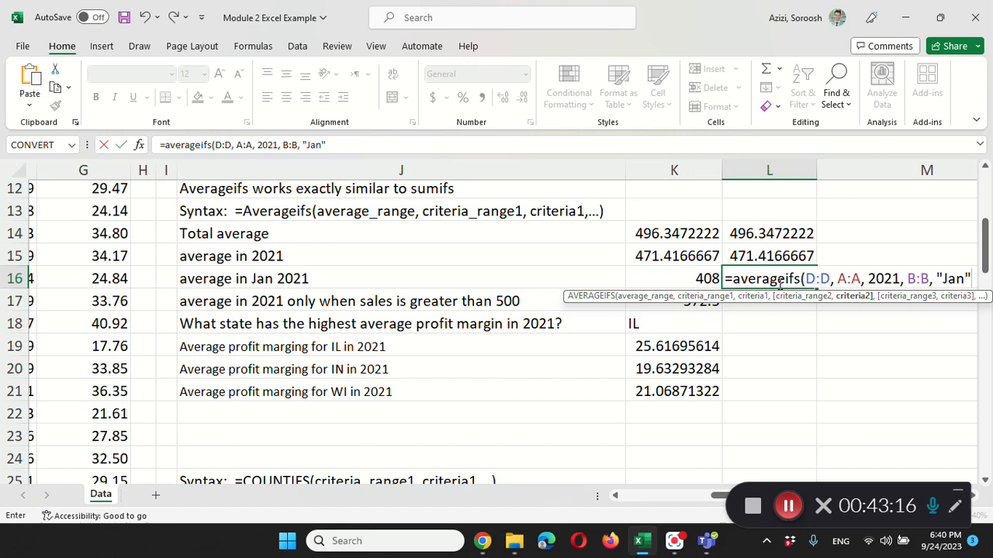
pyautogui.write(')')
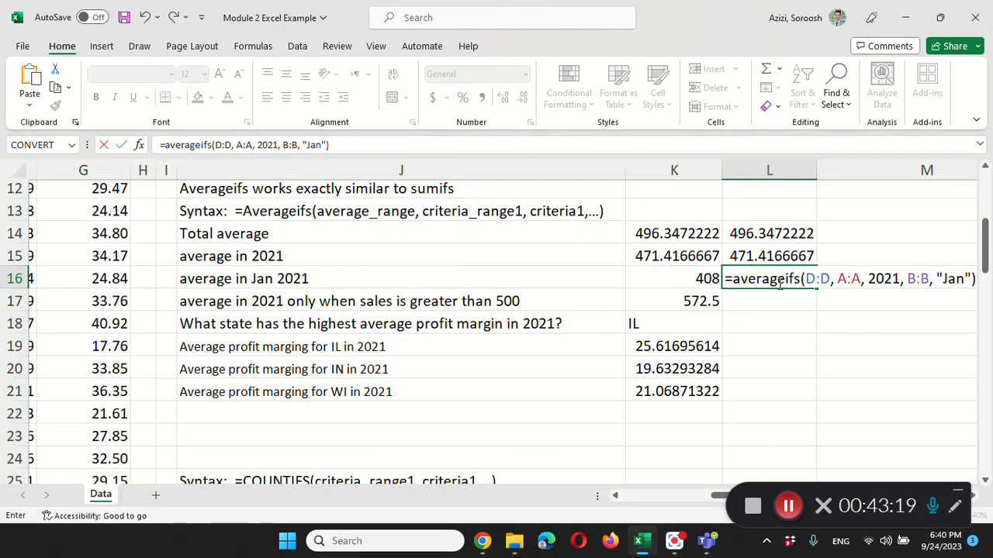
pyautogui.press('Return')
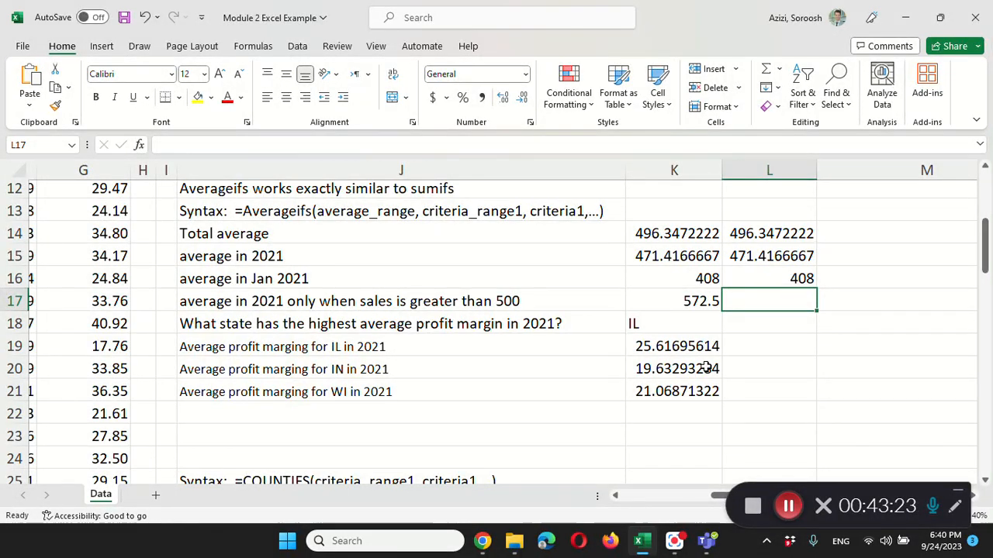
# Calculate the 2021 average of sales above 500 in L17 with the formula =AVERAGEIFS(D:D, A:A, 2021, D:D, ">500")
pyautogui.hscroll(2, 703, 369)
pyautogui.hscroll(3, 702, 369)
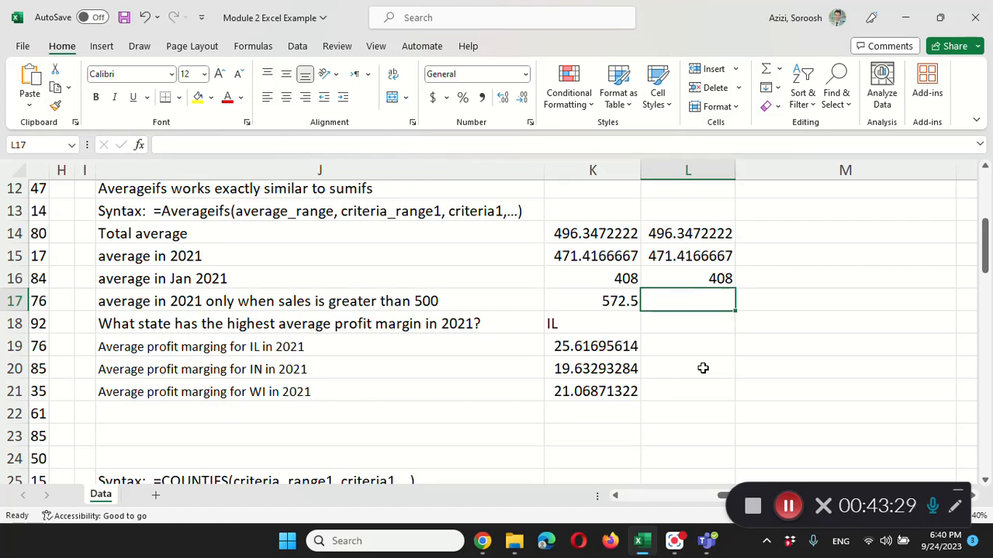
pyautogui.write('=averageifs')
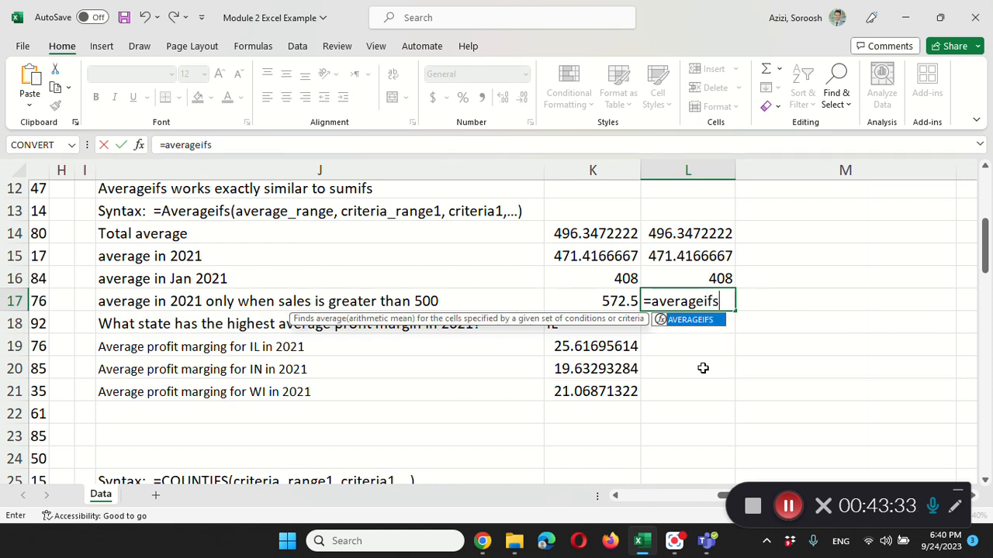
pyautogui.write('(D:D,')
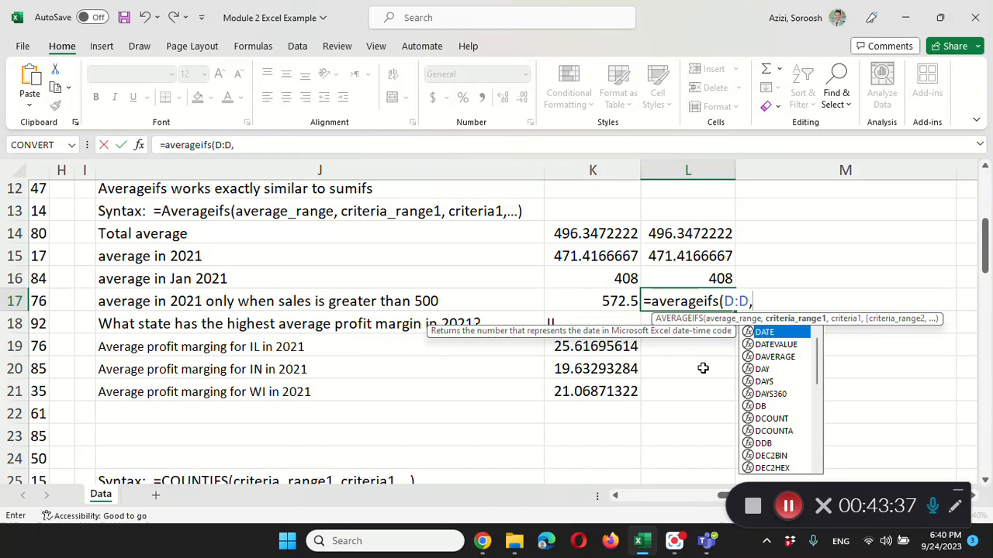
pyautogui.write(' A:')
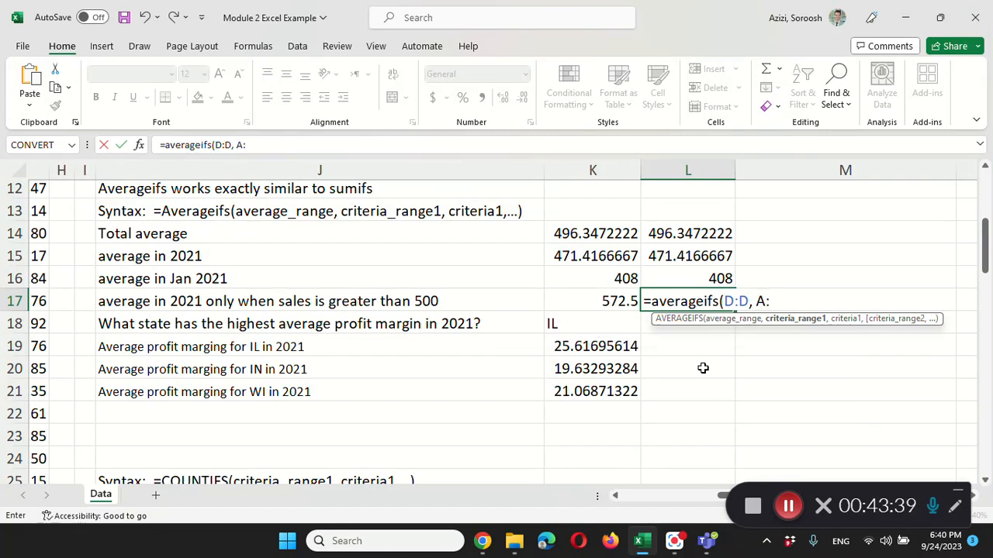
pyautogui.write('A, 2021,')
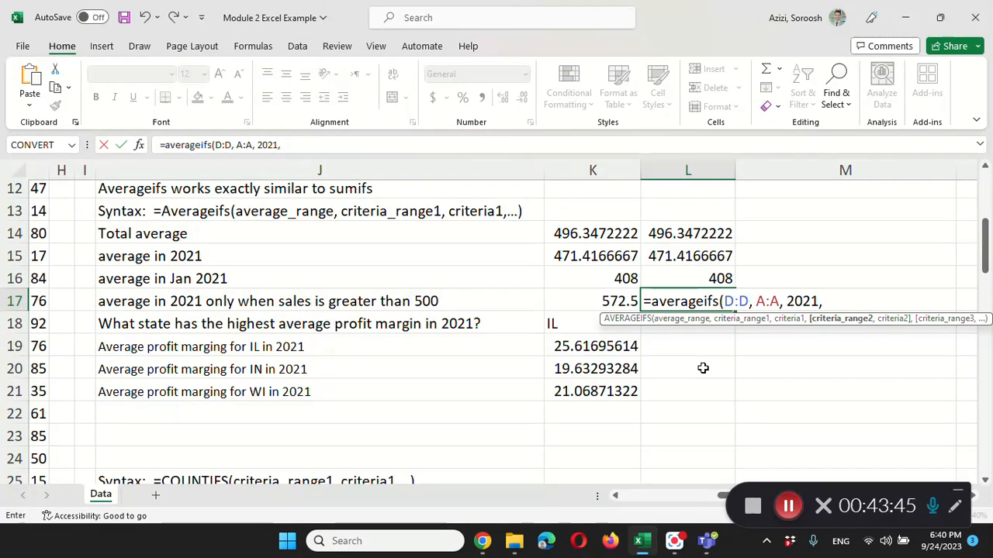
pyautogui.write(' D:D,')
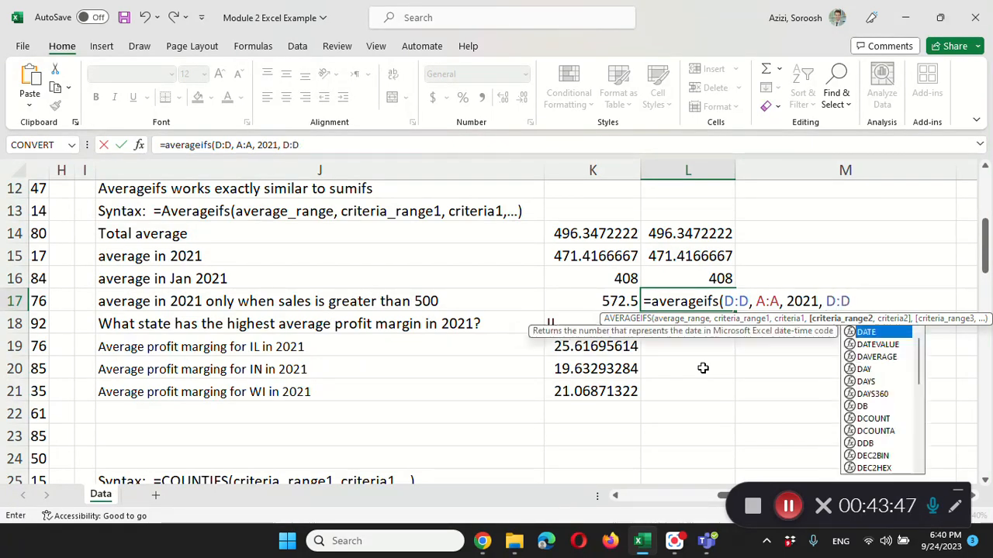
pyautogui.write(' "')
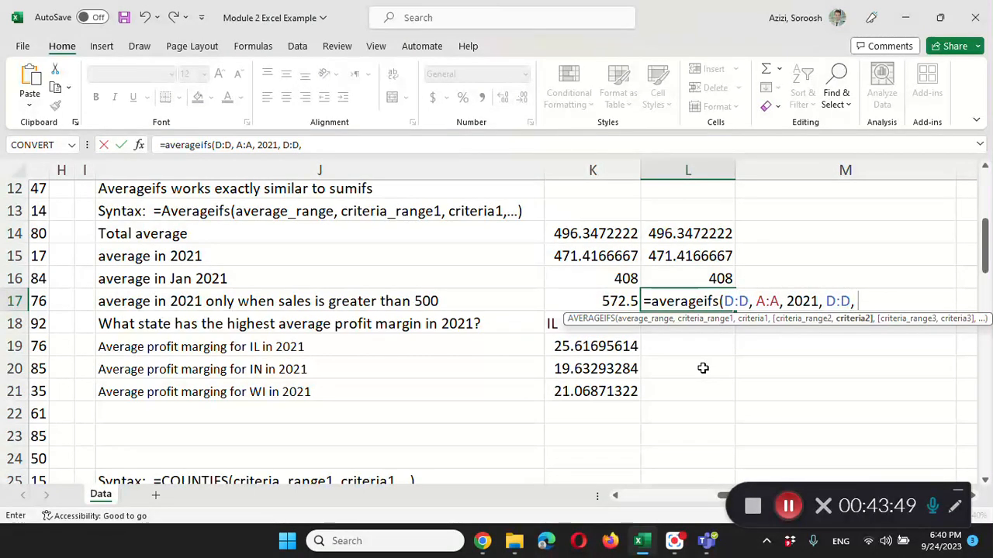
pyautogui.write('>5')
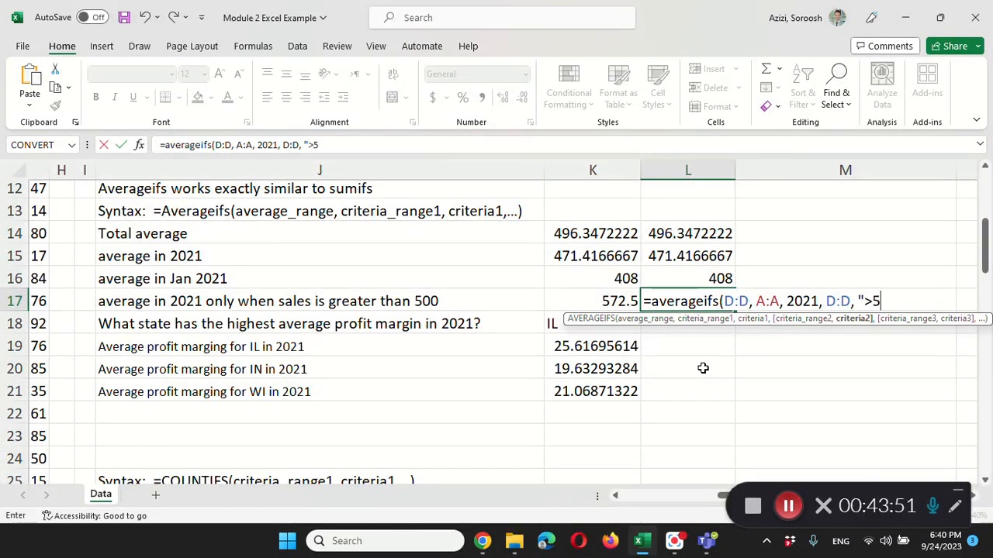
pyautogui.write('00"')
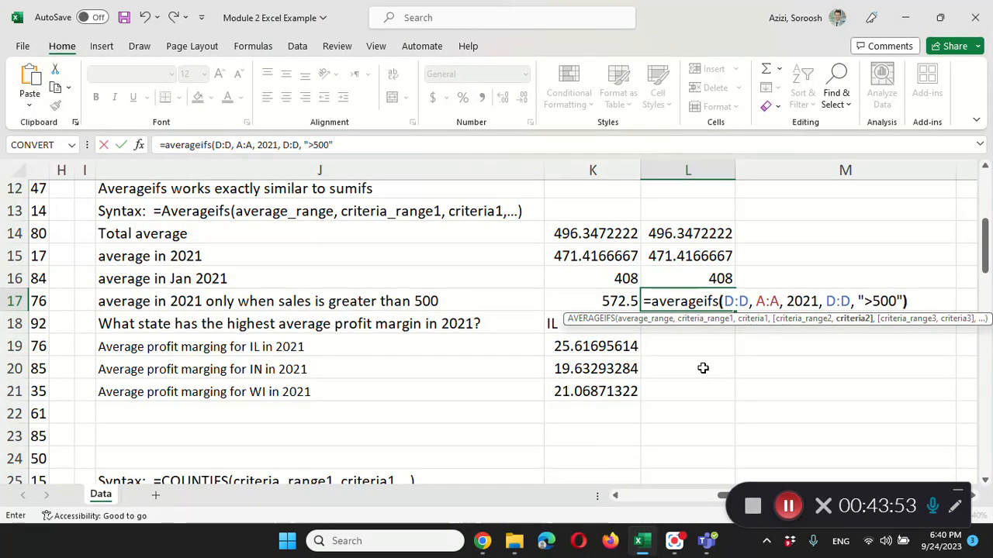
pyautogui.write(')')
pyautogui.press('Return')
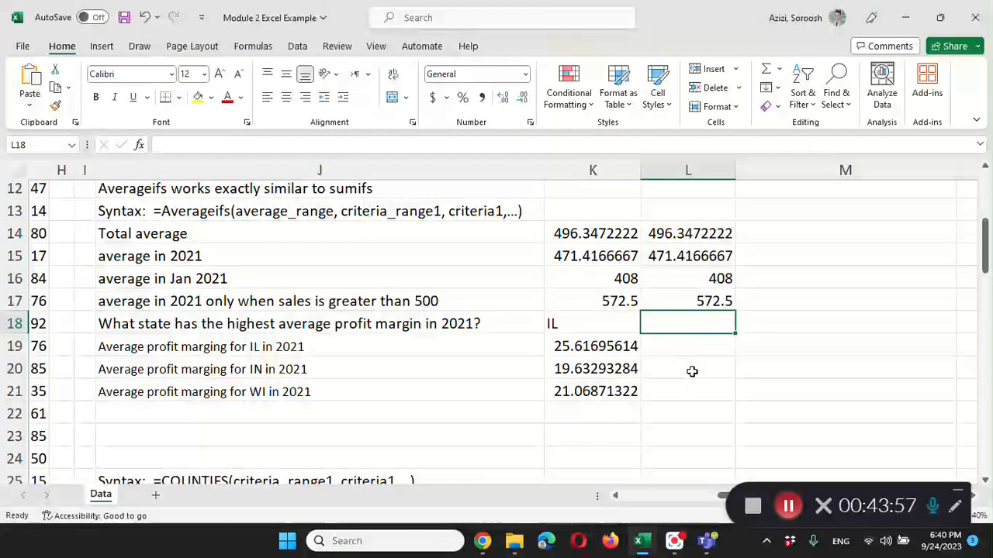
# Calculate the 2021 average profit margin for IL in L19 with the whole-column formula =AVERAGEIFS(G:G, A:A, 2021, C:C, "IL")
pyautogui.scroll(-1, 692, 372)
pyautogui.scroll(-1, 692, 372)
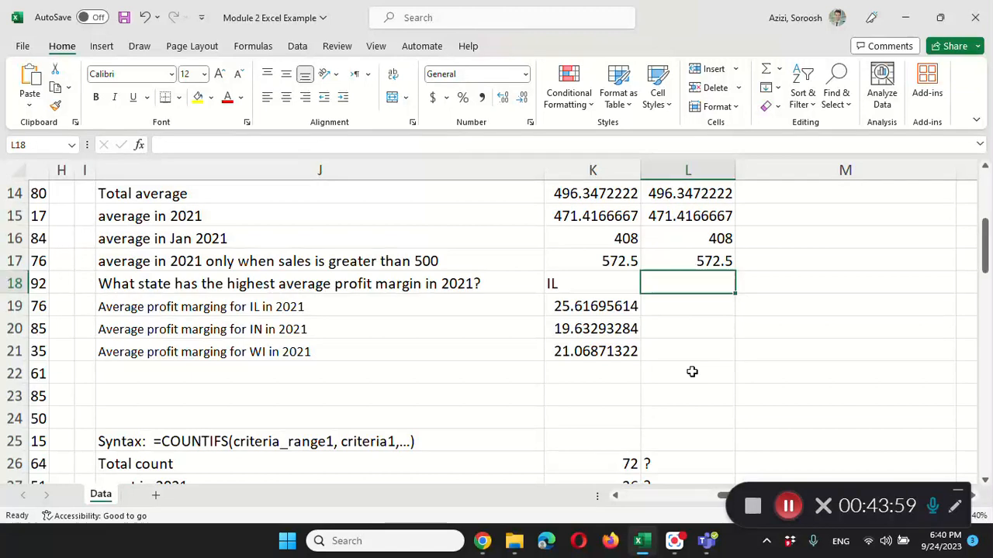
pyautogui.click(677, 309)
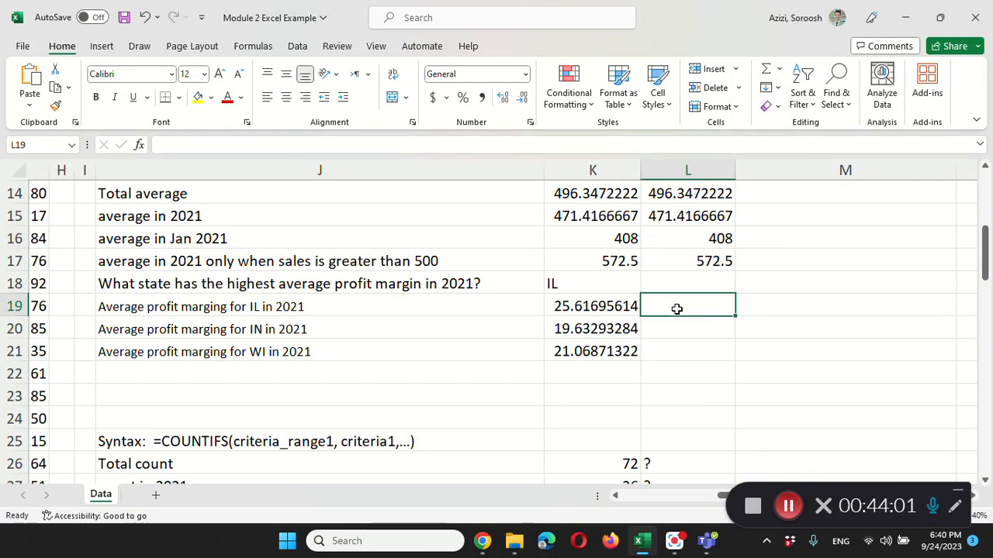
pyautogui.write('=avera')
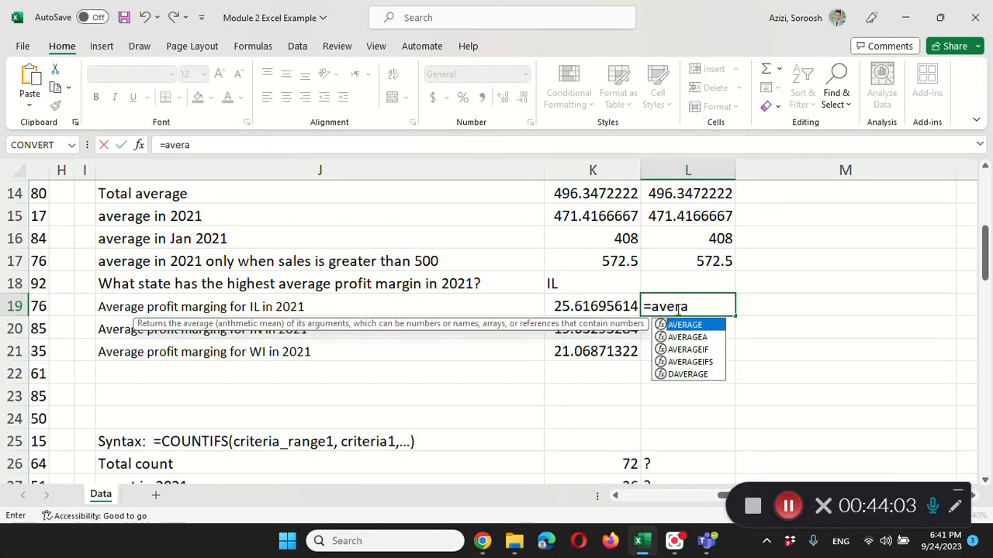
pyautogui.write('geifs(')
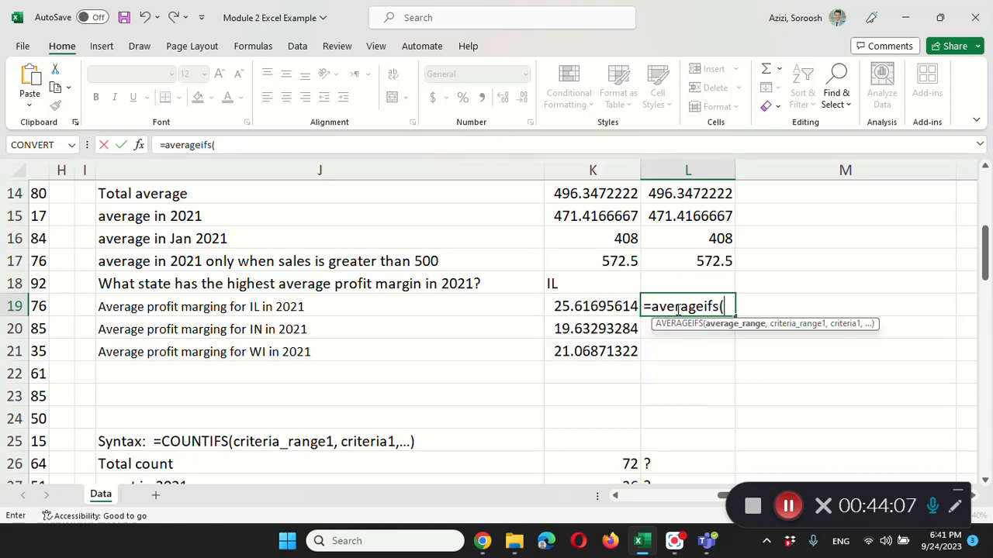
pyautogui.write('D:')
pyautogui.press('BackSpace')
pyautogui.press('BackSpace')
pyautogui.write('G:')
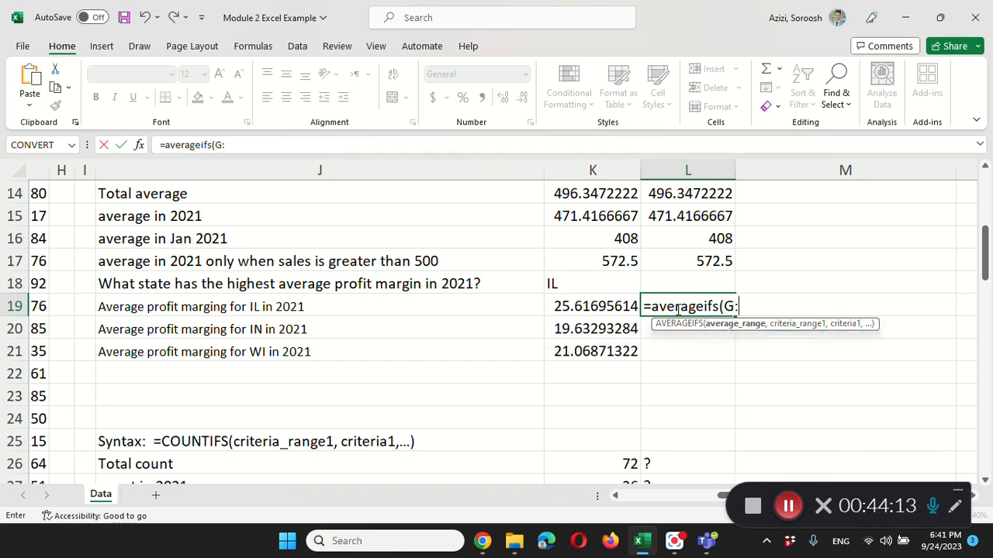
pyautogui.write('G, ')
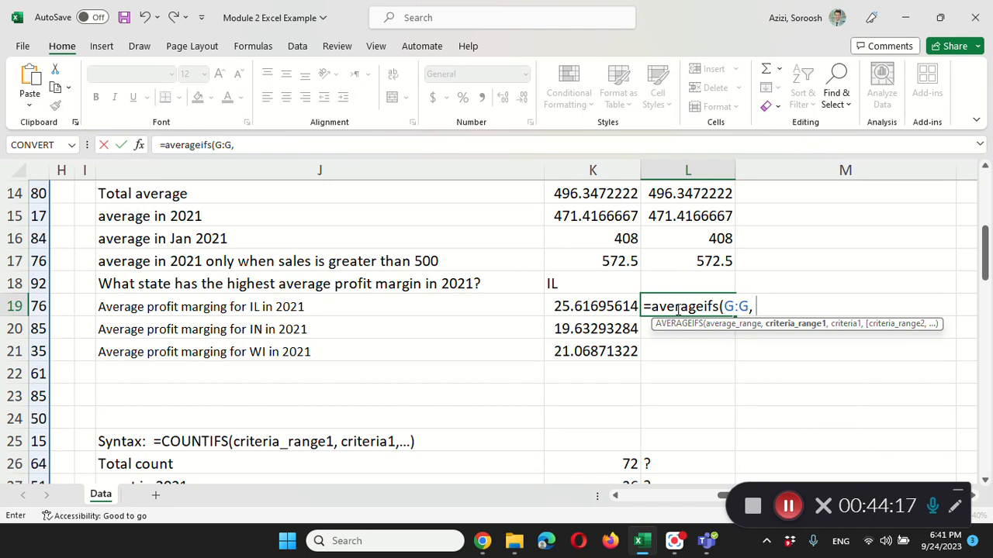
pyautogui.write('A:A, 2')
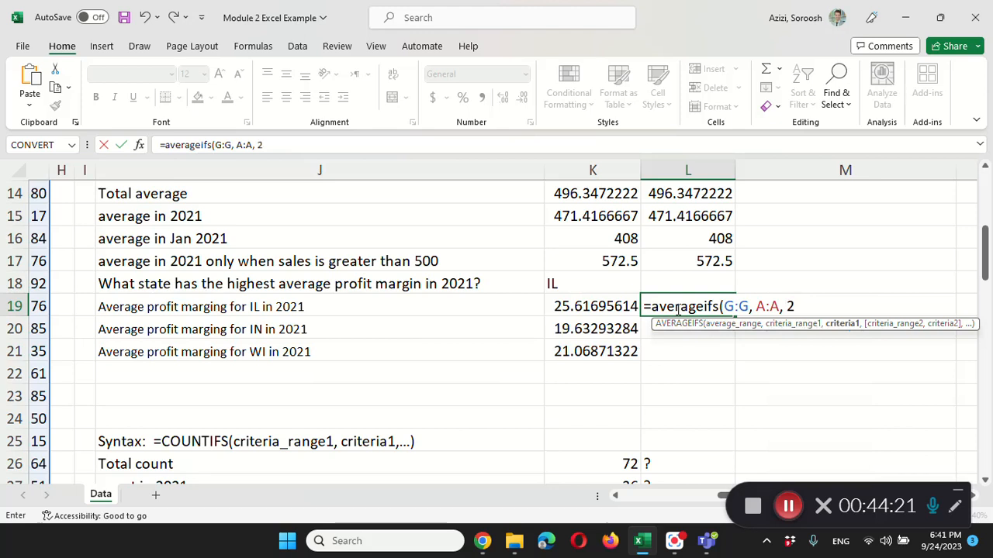
pyautogui.write('021,')
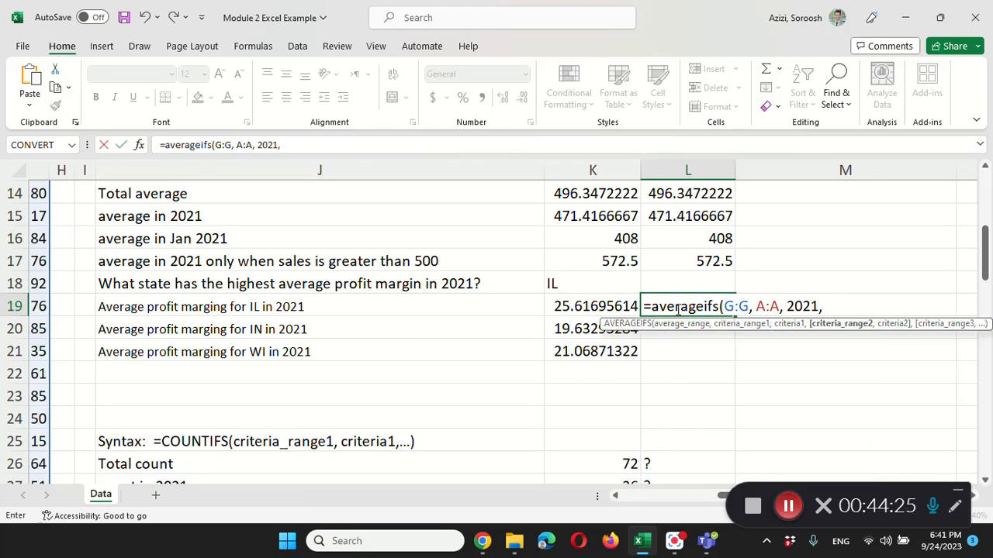
pyautogui.write(' C')
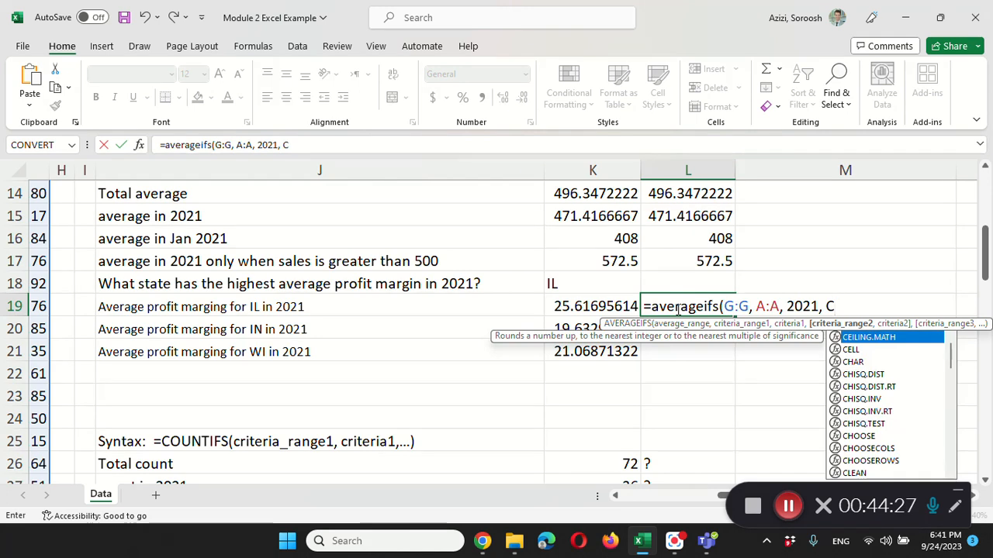
pyautogui.write(':C')
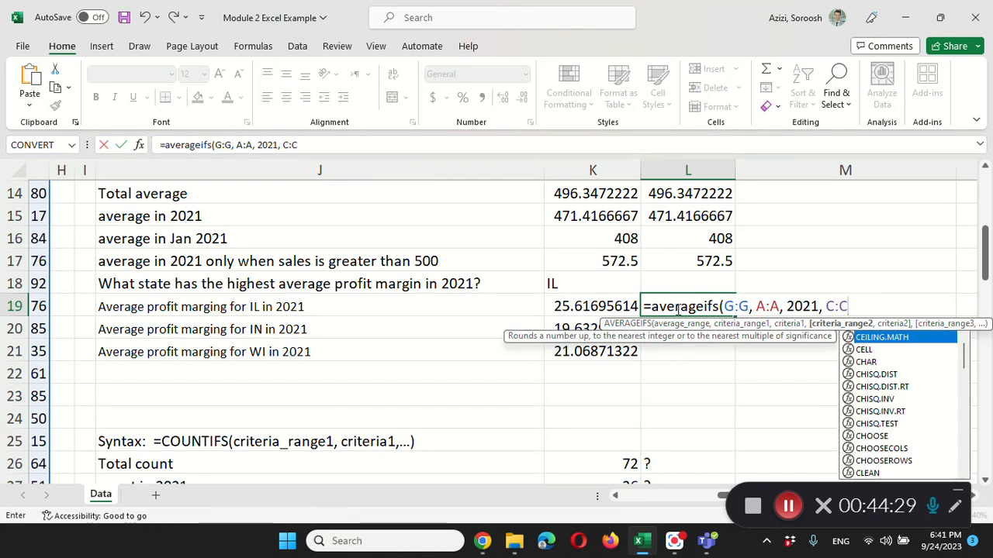
pyautogui.write(', "IL"')
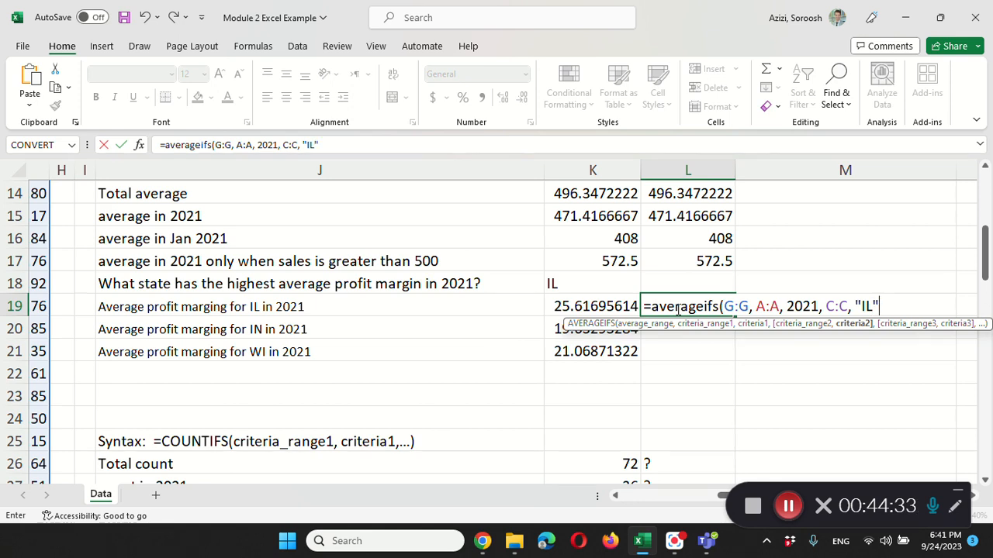
pyautogui.write(')')
pyautogui.press('Return')
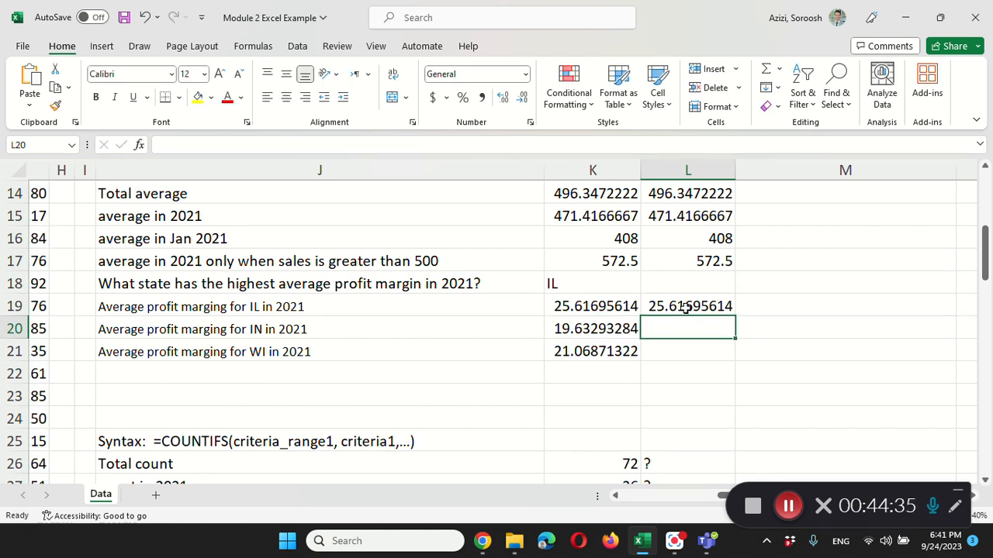
# Copy L19's formula into L20 and change the state criterion, giving =AVERAGEIFS(G:G, A:A, 2021, C:C, "IN")
pyautogui.doubleClick(686, 307)
pyautogui.moveTo(900, 306); pyautogui.dragTo(611, 300)
pyautogui.hotkey('ctrl', 'c')
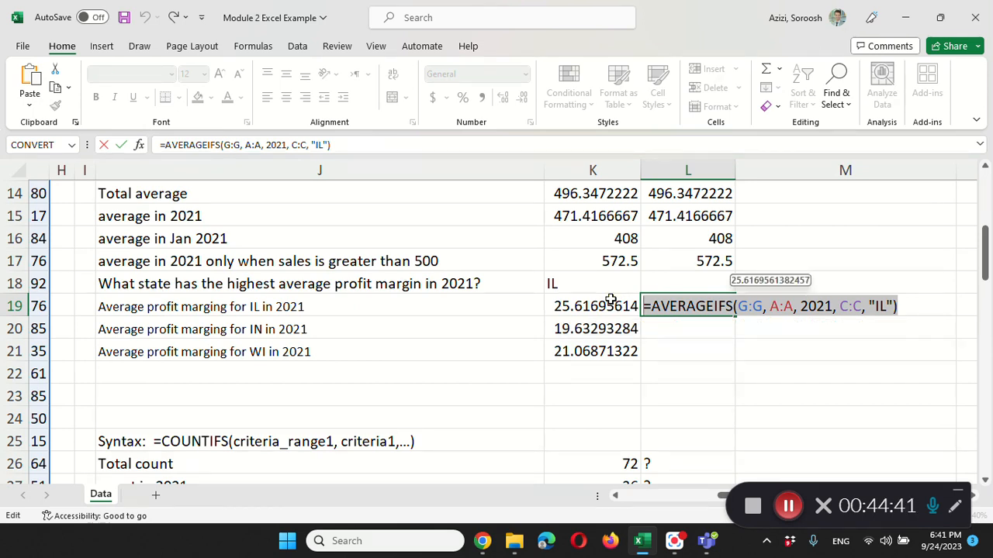
pyautogui.press('Return')
pyautogui.doubleClick(669, 329)
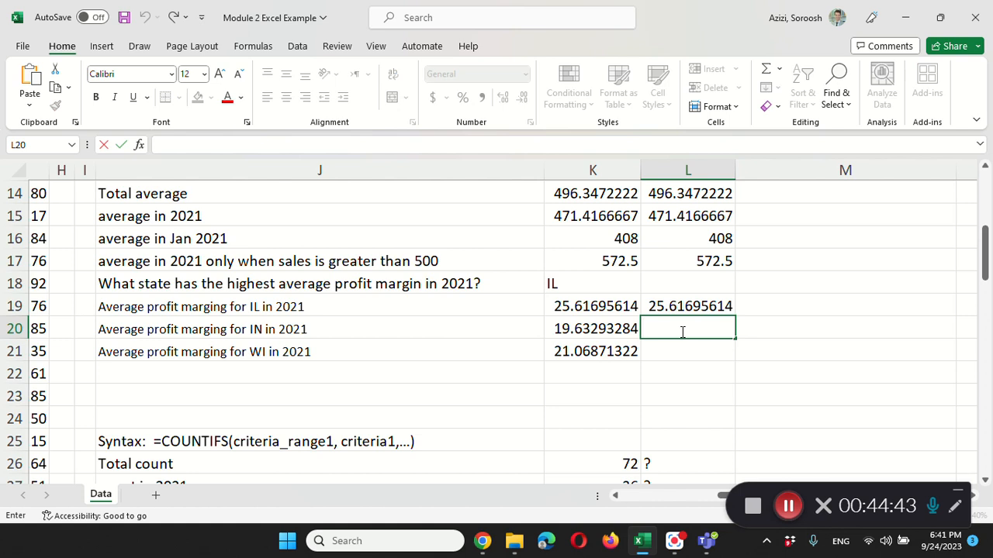
pyautogui.hotkey('ctrl', 'v')
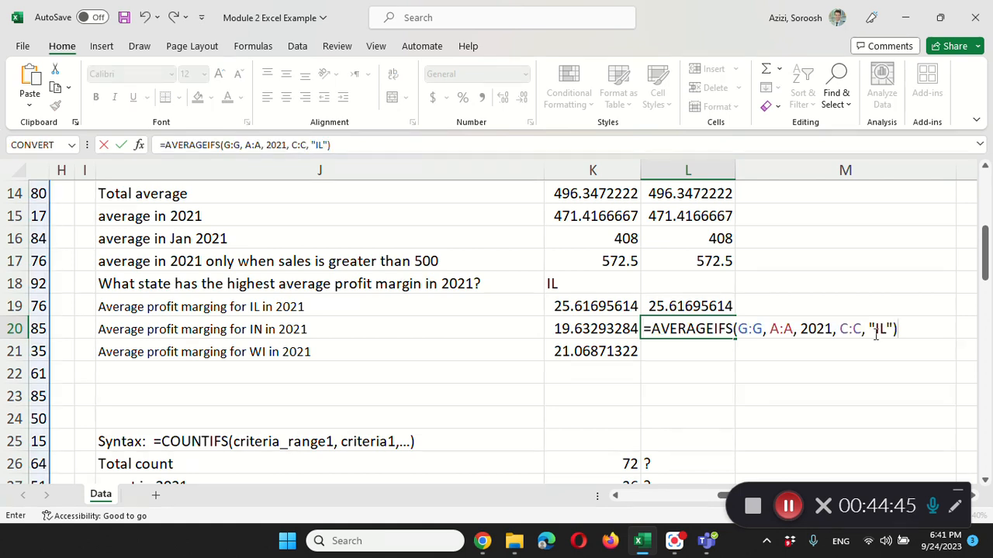
pyautogui.click(883, 329)
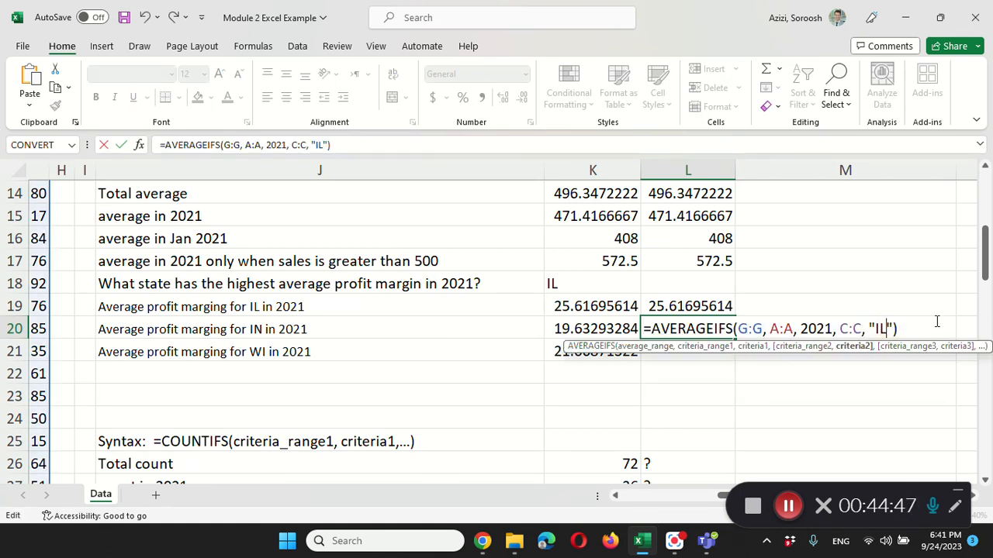
pyautogui.press('BackSpace')
pyautogui.write('N')
pyautogui.press('Return')
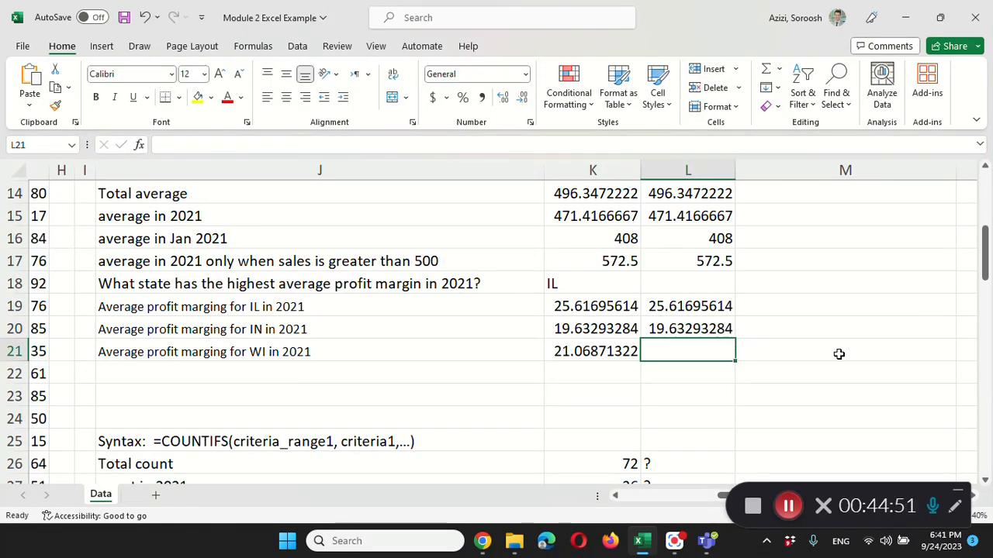
# Paste the copied profit margin formula into L21 and change its state criterion to "WI"
pyautogui.doubleClick(687, 353)
pyautogui.hotkey('ctrl', 'v')
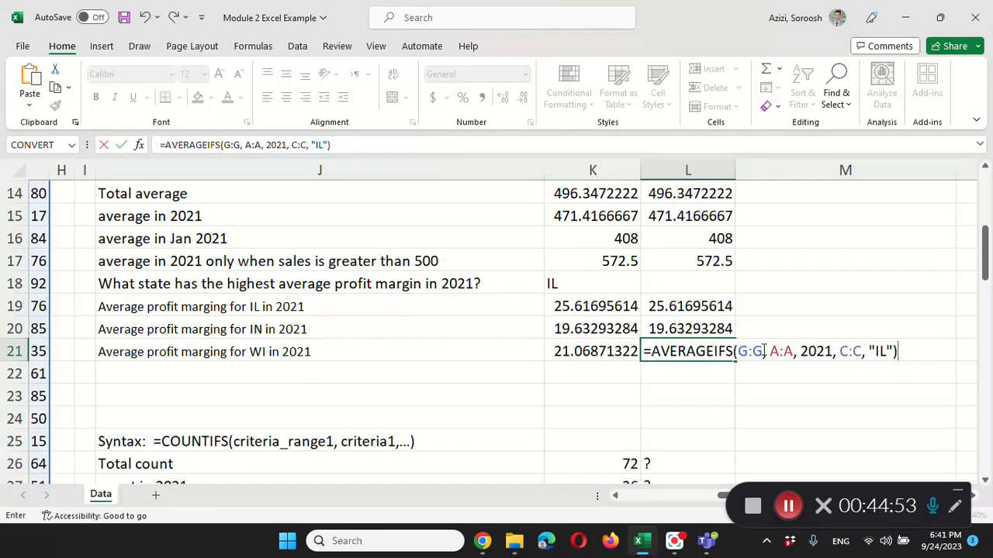
pyautogui.click(884, 350)
pyautogui.click(884, 351)
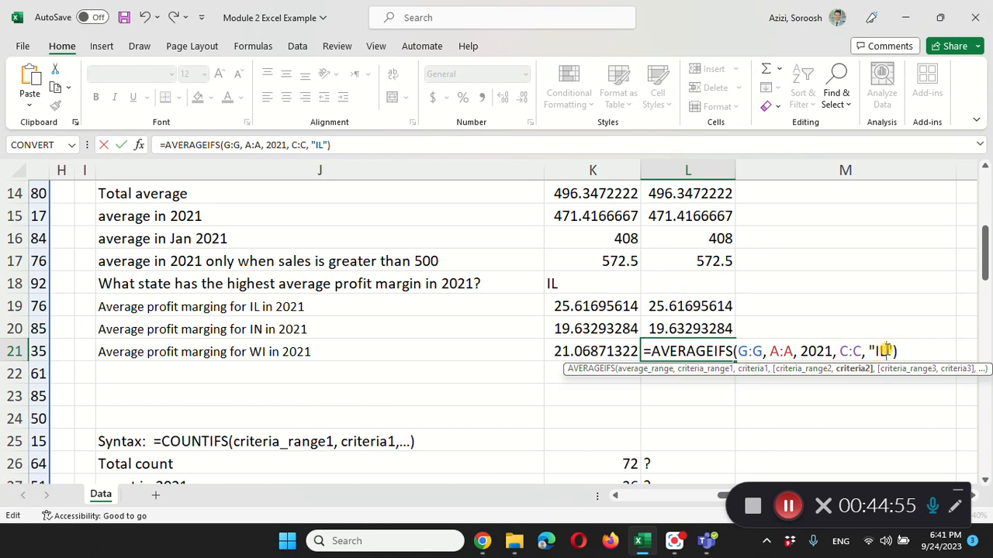
pyautogui.press('BackSpace')
pyautogui.press('BackSpace')
pyautogui.write('WI')
pyautogui.press('Return')
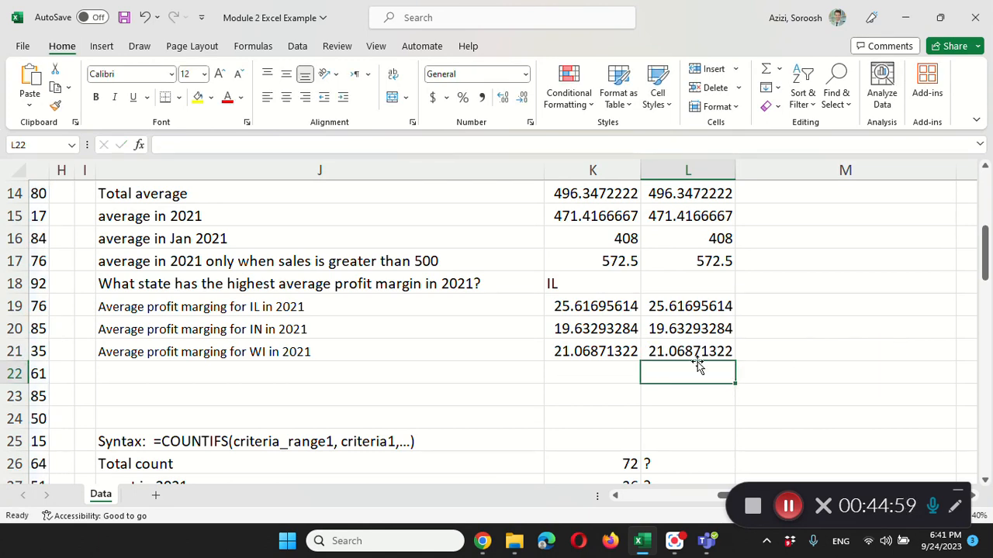
# Enter IL in L18 as the state with the highest average profit margin in 2021
pyautogui.scroll(-4, 698, 365)
pyautogui.scroll(4, 698, 365)
pyautogui.scroll(-1, 698, 366)
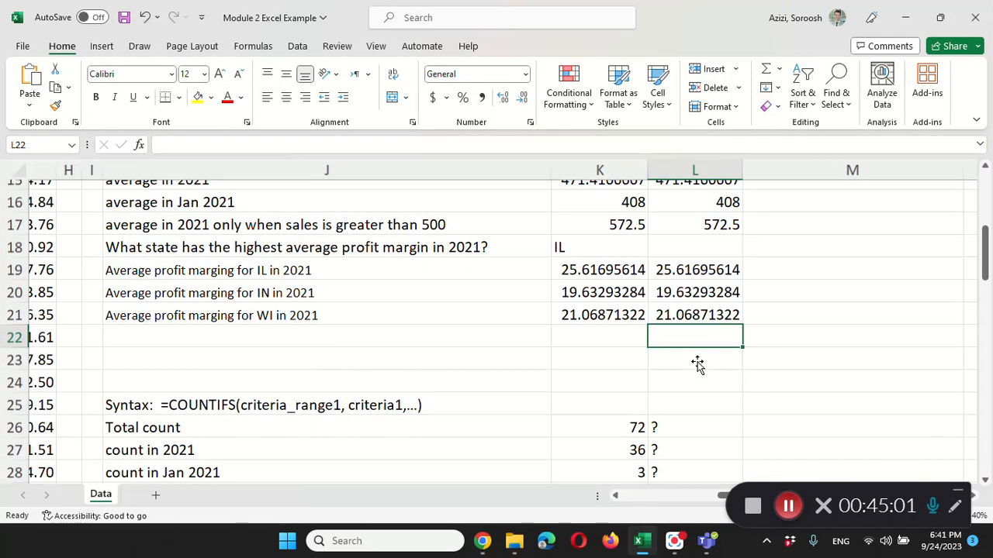
pyautogui.scroll(1, 698, 365)
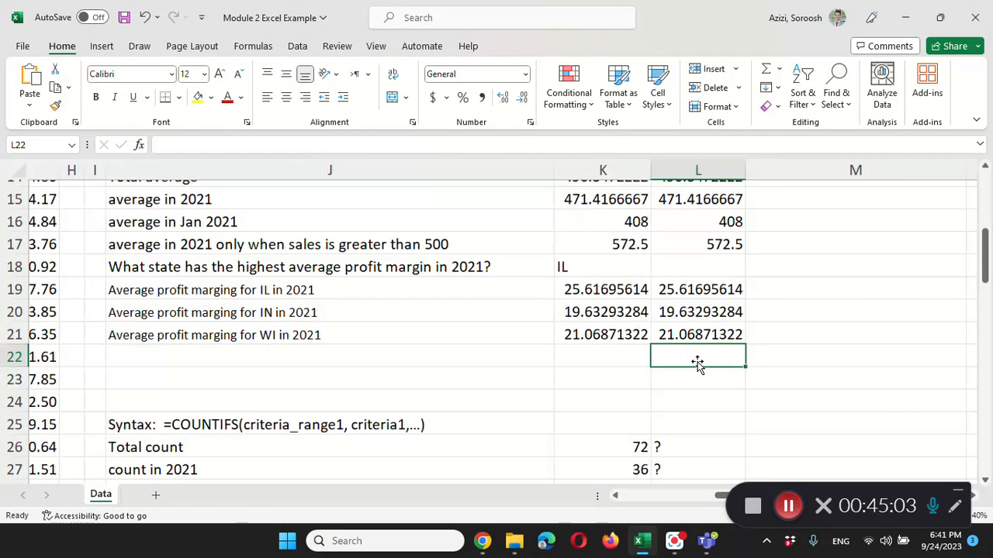
pyautogui.click(681, 263)
pyautogui.write('IL')
pyautogui.press('Return')
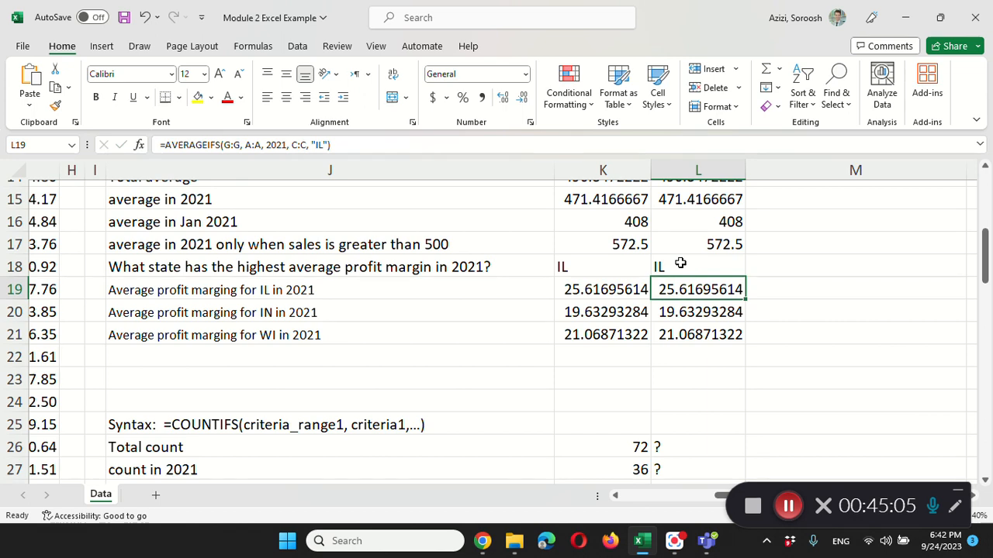
# Replace the question mark in L26 with the whole-column total count =COUNT(A:A), and compare it with the formula in K26
pyautogui.scroll(-3, 644, 363)
pyautogui.scroll(1, 643, 363)
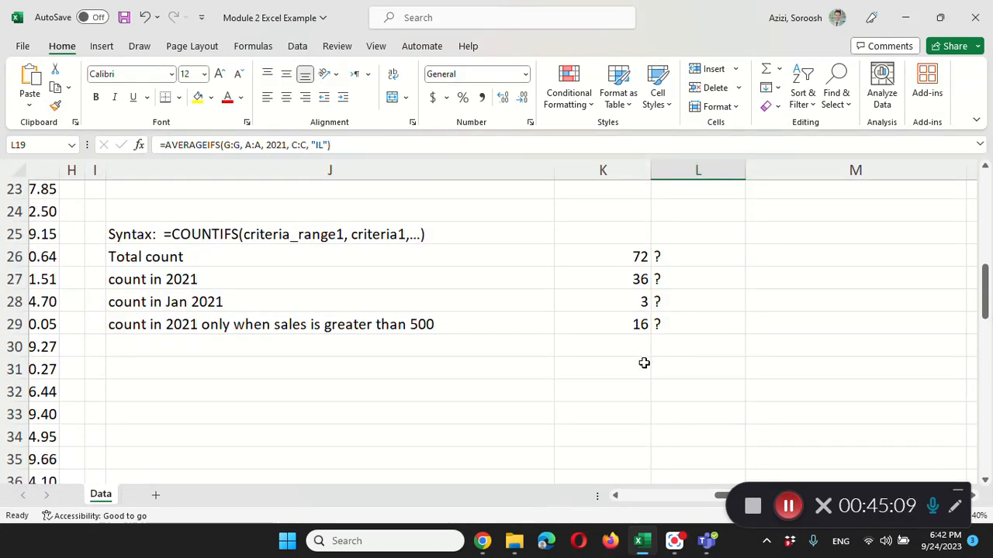
pyautogui.click(675, 258)
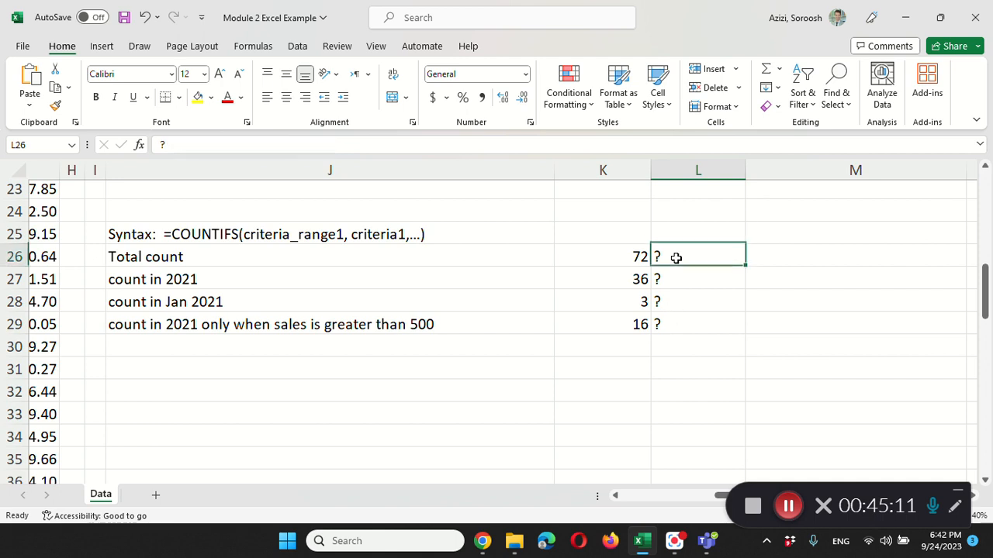
pyautogui.press('BackSpace')
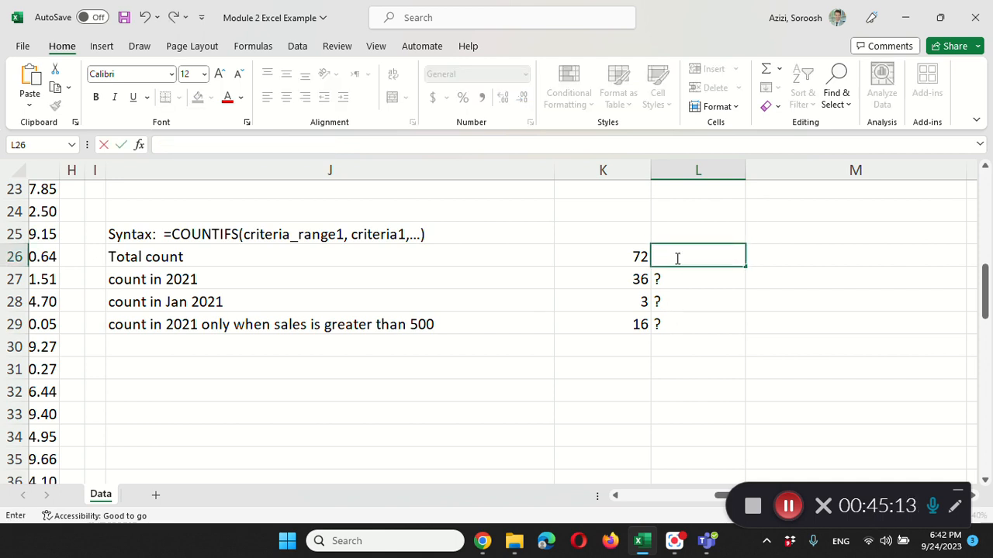
pyautogui.write('=Co')
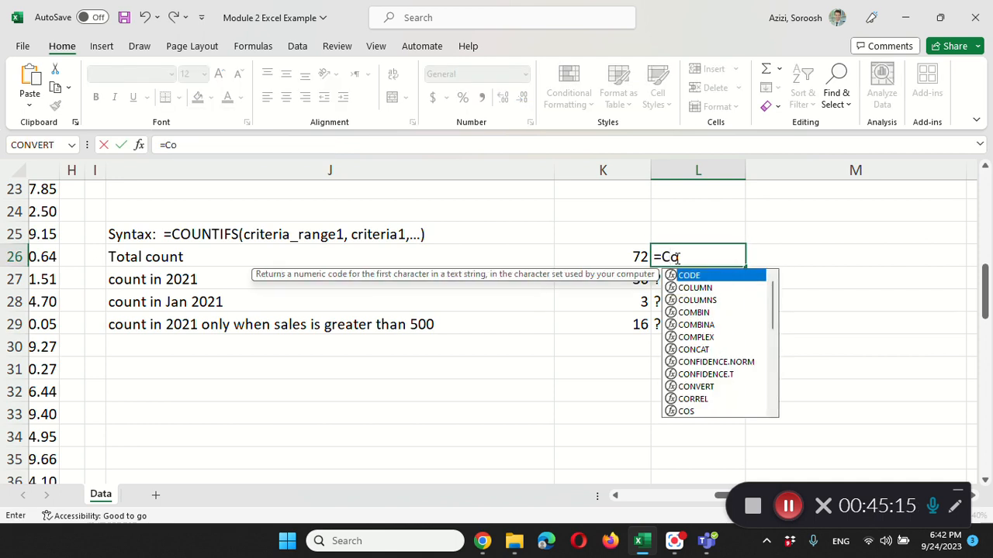
pyautogui.write('unt')
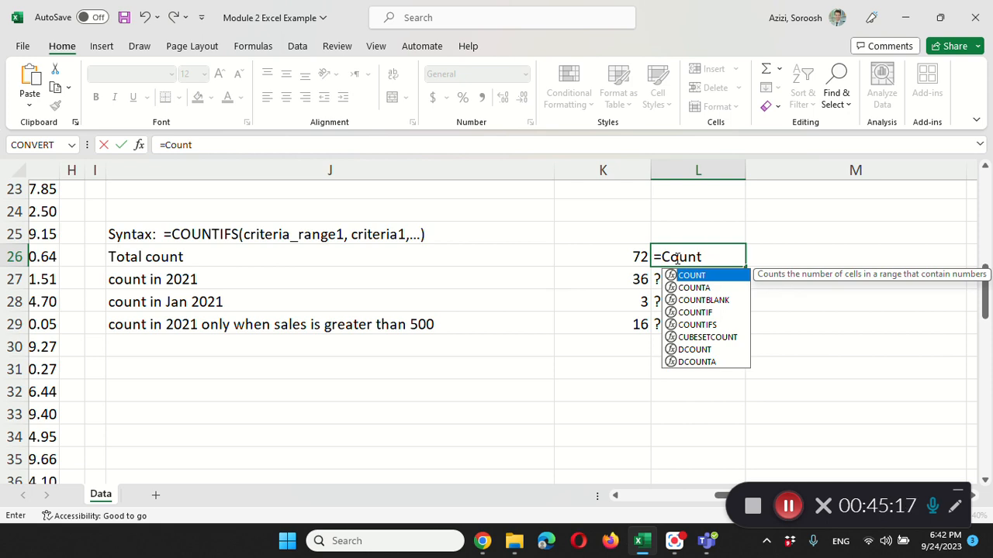
pyautogui.write('(A:')
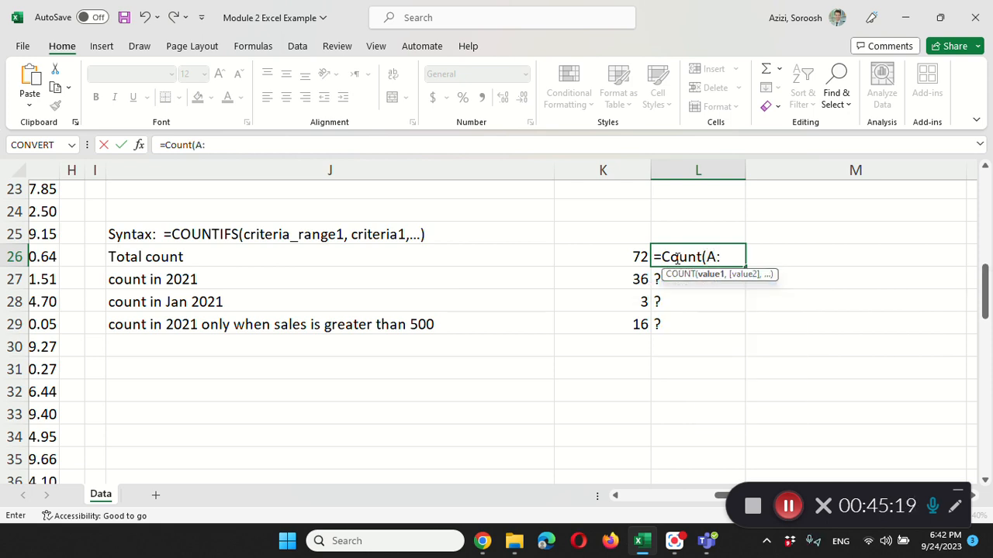
pyautogui.write('A)')
pyautogui.press('Return')
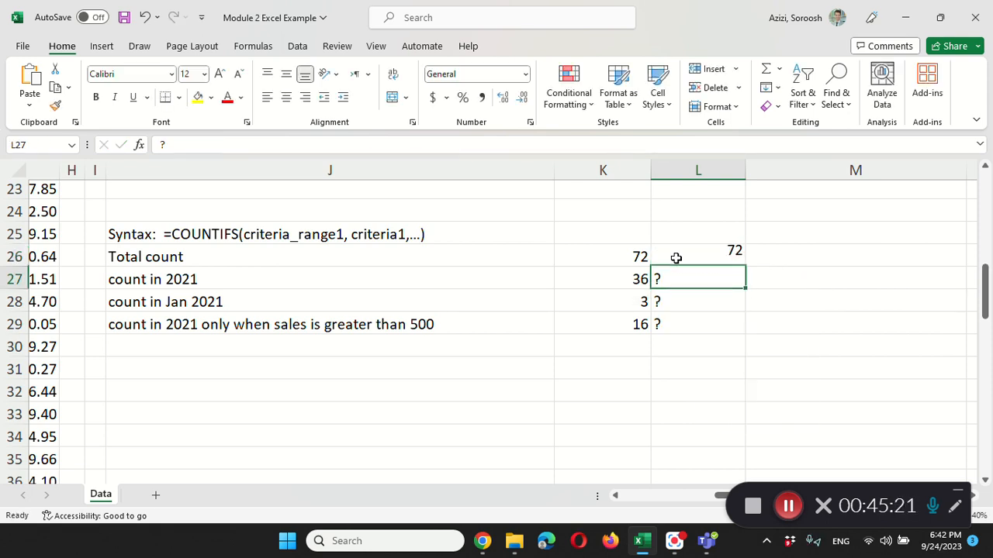
pyautogui.doubleClick(626, 257)
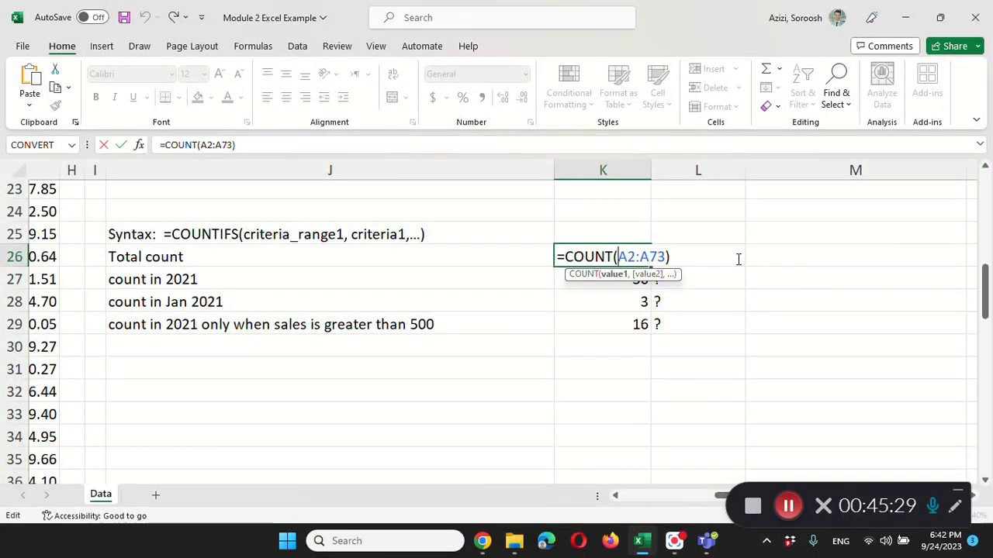
pyautogui.press('Return')
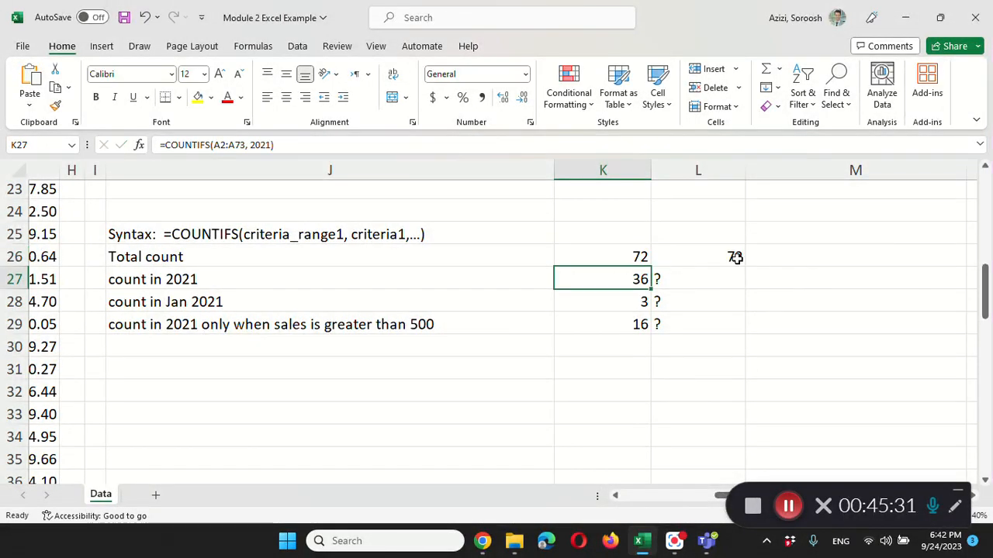
# Replace the question mark in L27 with the whole-column 2021 count formula =COUNTIFS(A:A, 2021), and review the entered formula
pyautogui.click(685, 284)
pyautogui.press('BackSpace')
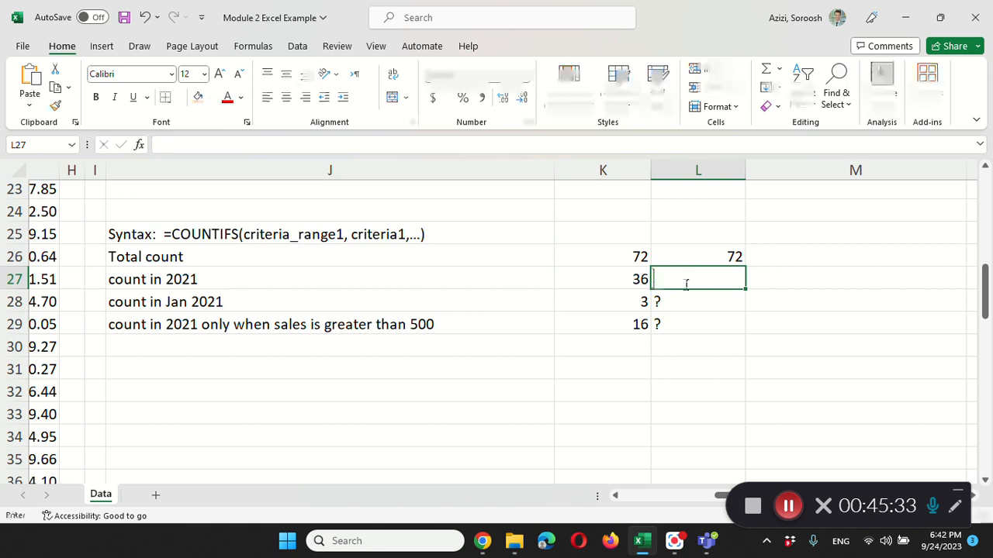
pyautogui.write('=c')
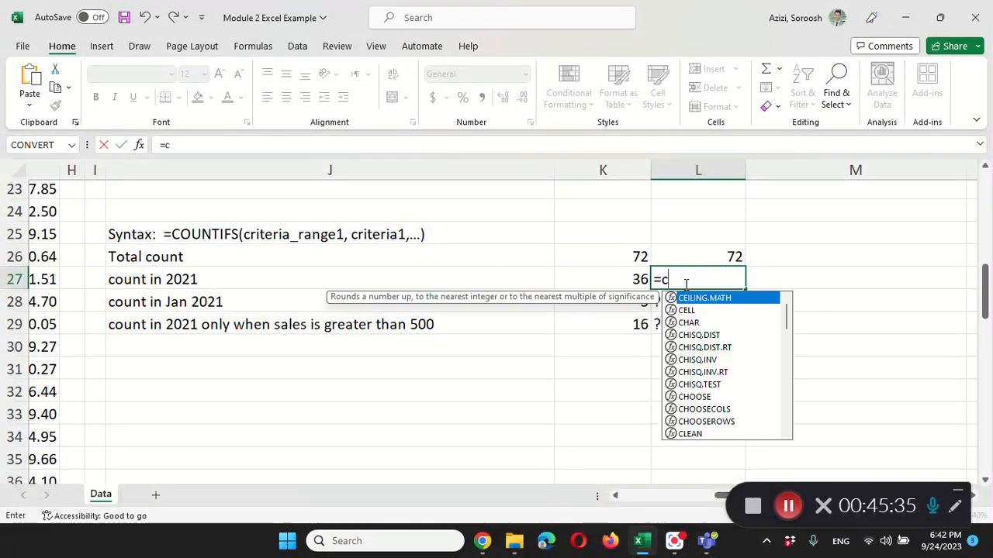
pyautogui.write('ountifs(')
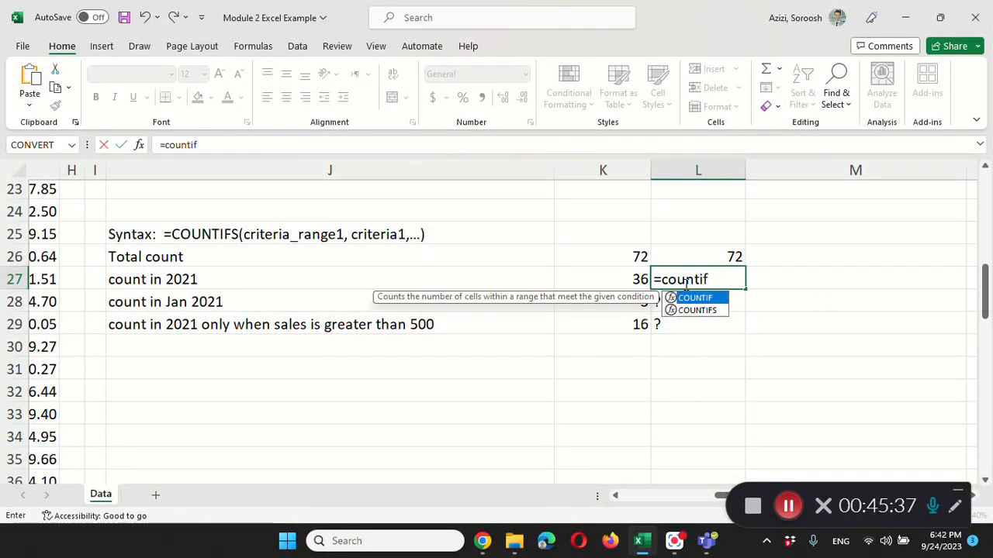
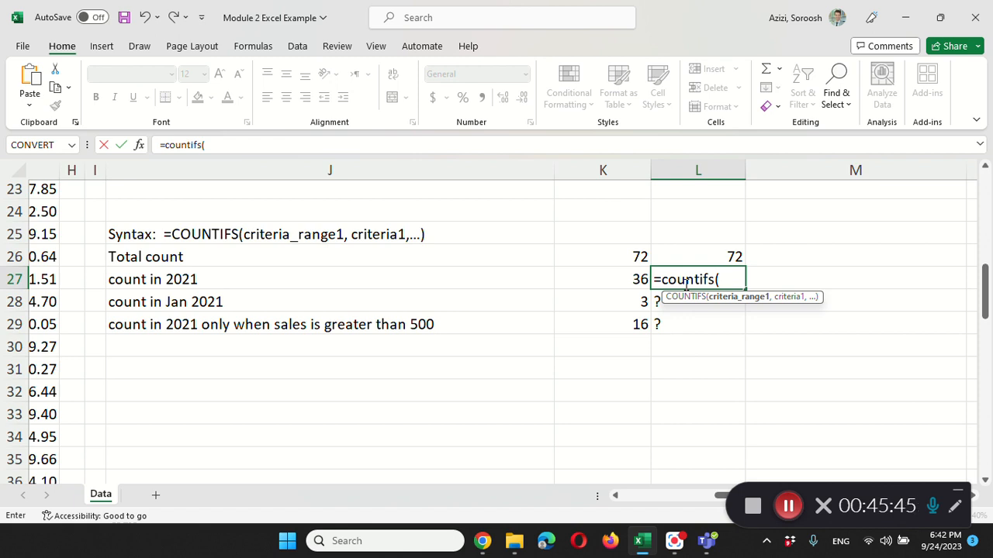
pyautogui.write('A:A, 2021)')
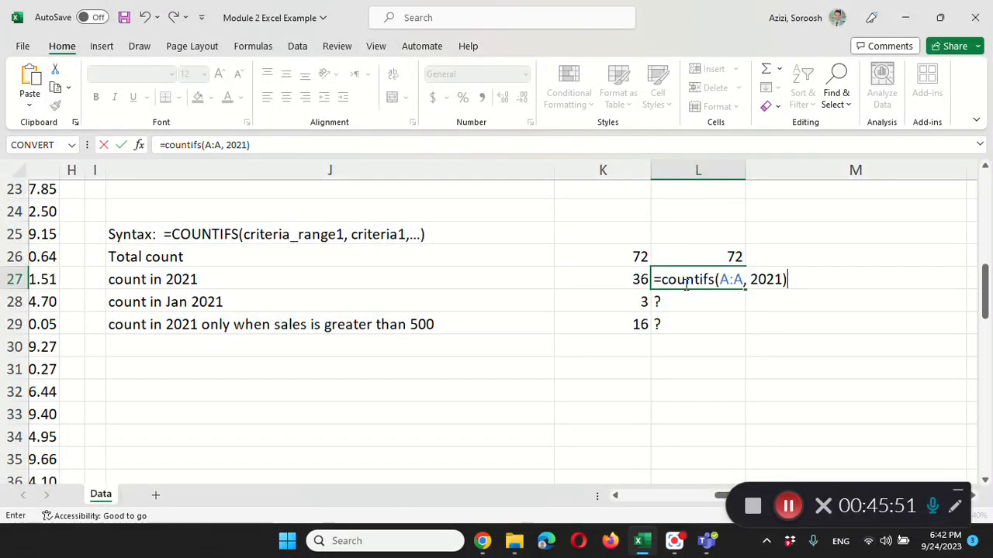
pyautogui.press('Return')
pyautogui.doubleClick(685, 284)
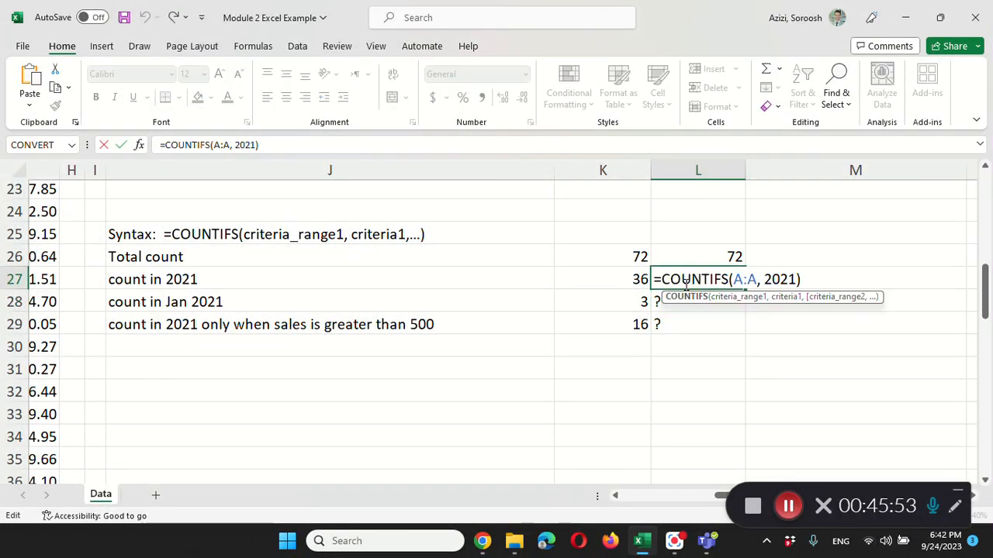
pyautogui.press('Return')
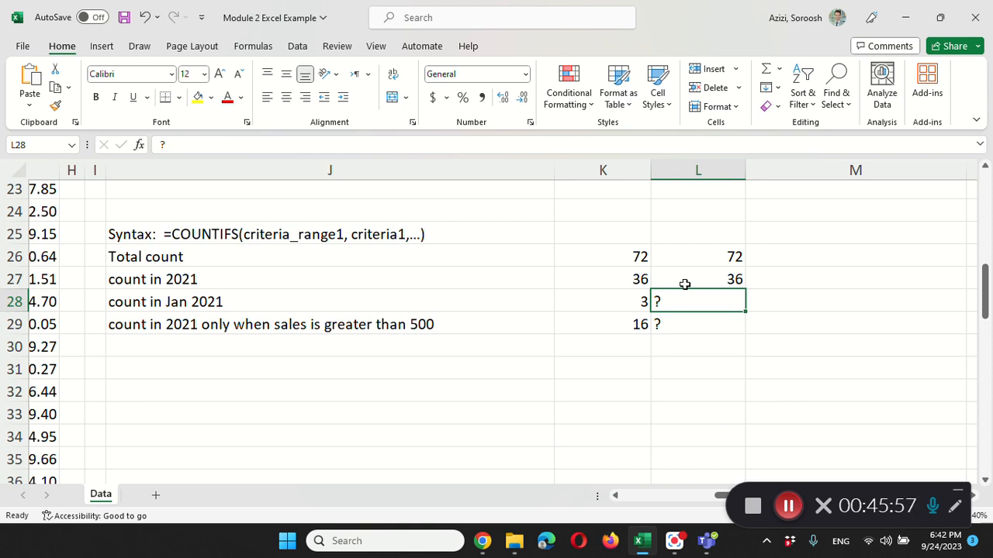
# Replace the question mark in L28 with the whole-column January 2021 count formula =COUNTIFS(A:A, 2021, B:B, "Jan")
pyautogui.press('BackSpace')
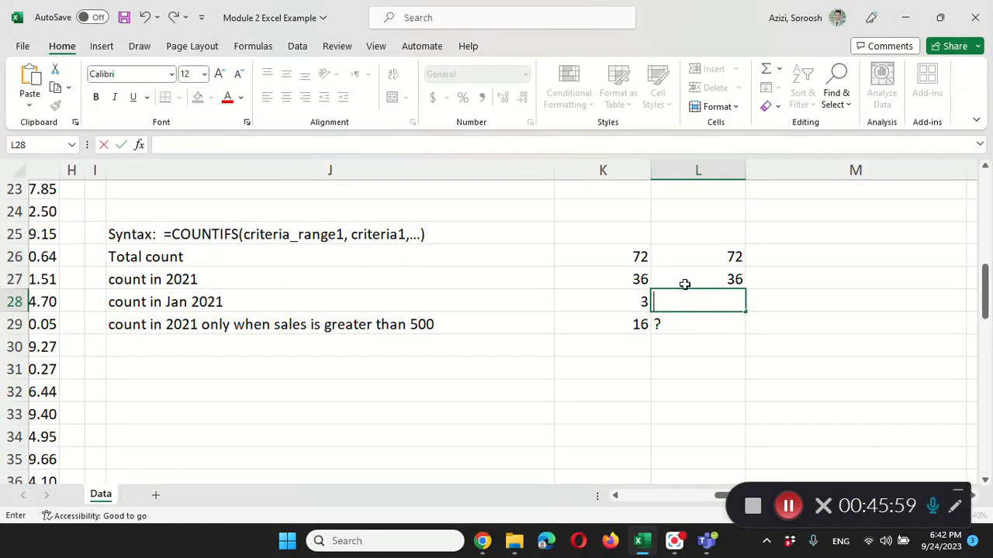
pyautogui.write('=C')
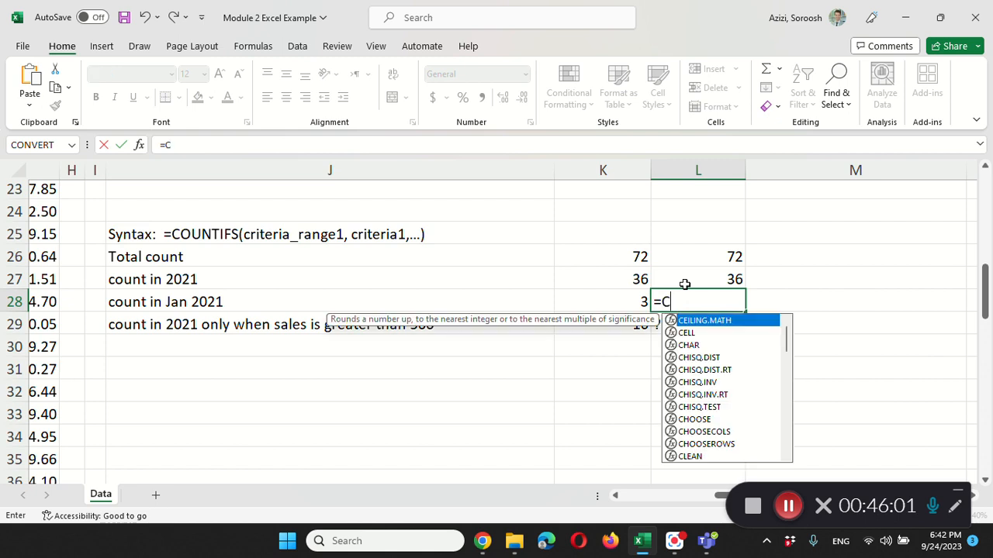
pyautogui.write('ount')
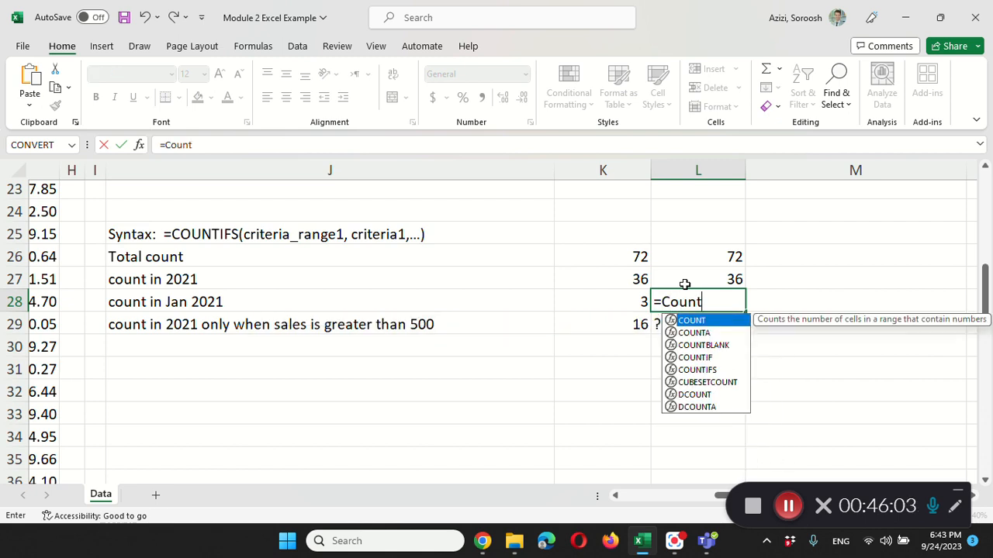
pyautogui.write('ifs')
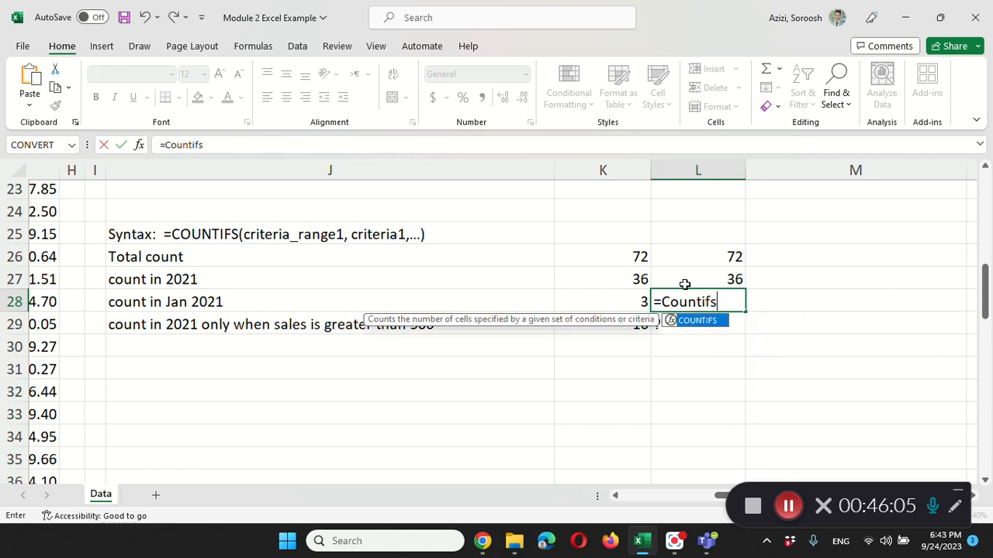
pyautogui.write('(')
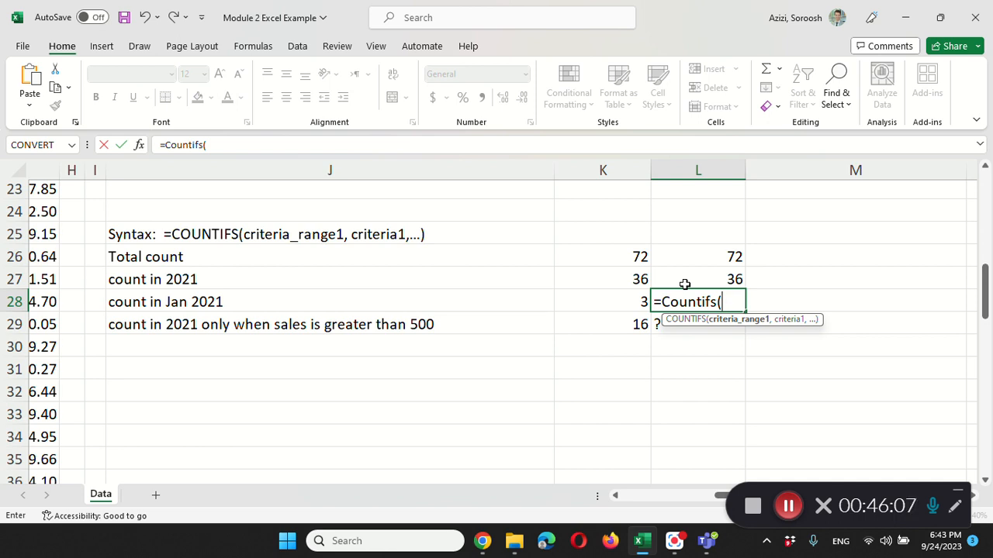
pyautogui.write('A:A,')
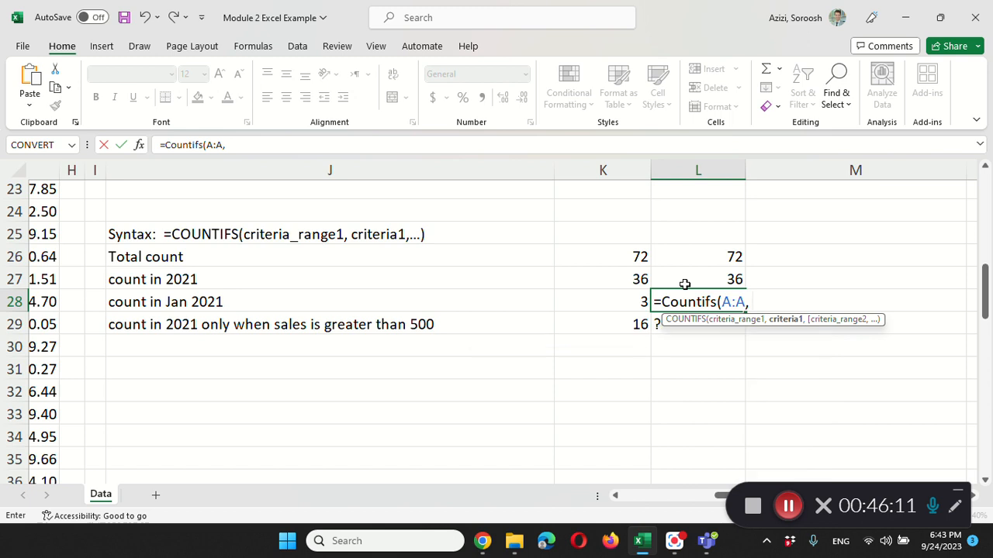
pyautogui.write(' 2021, ')
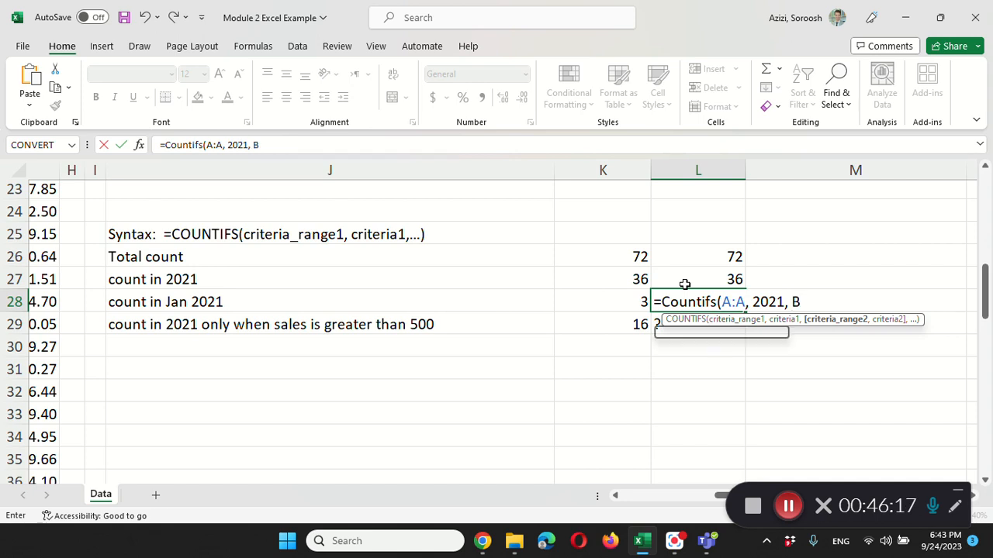
pyautogui.write('B:')
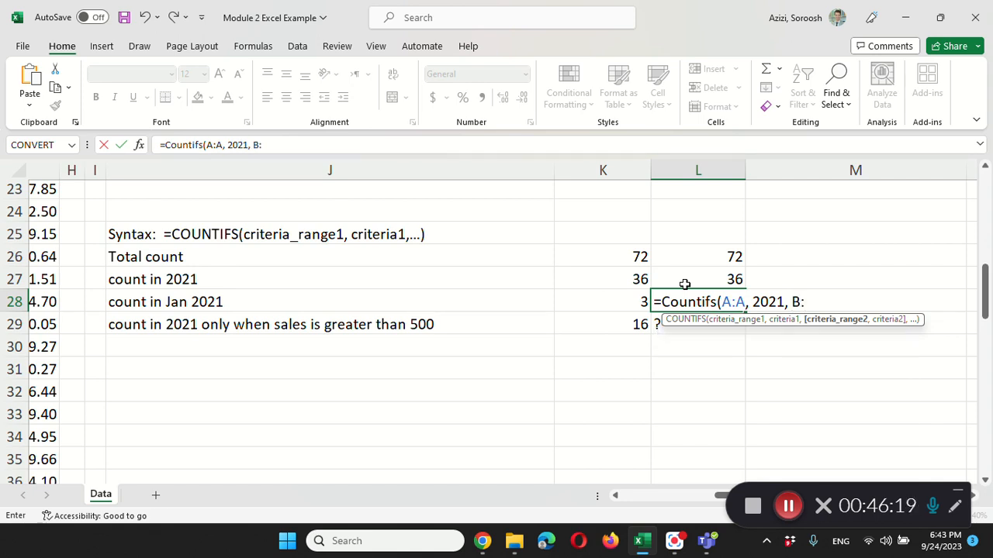
pyautogui.write('B,')
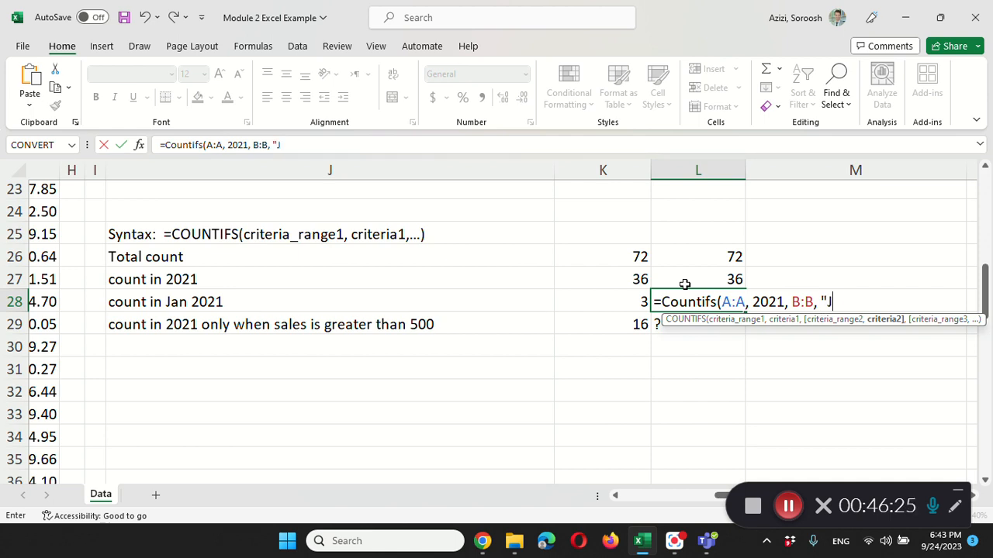
pyautogui.write(' "Jan")')
pyautogui.press('Return')
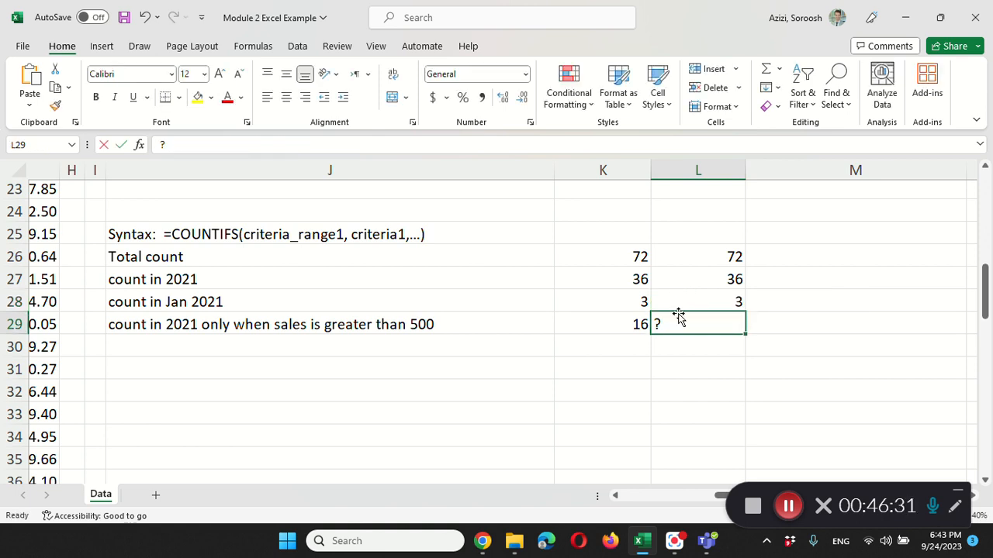
# Replace the question mark in L29 with =COUNTIFS(A:A, 2021, D:D, ">500") to count 2021 rows with sales above 500
pyautogui.press('BackSpace')
pyautogui.write('=')
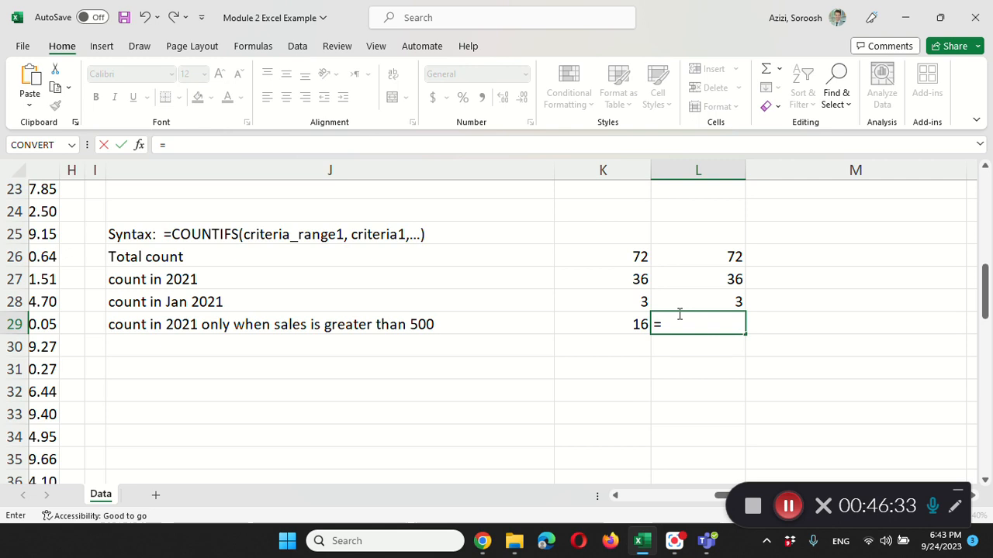
pyautogui.write('Countifs(')
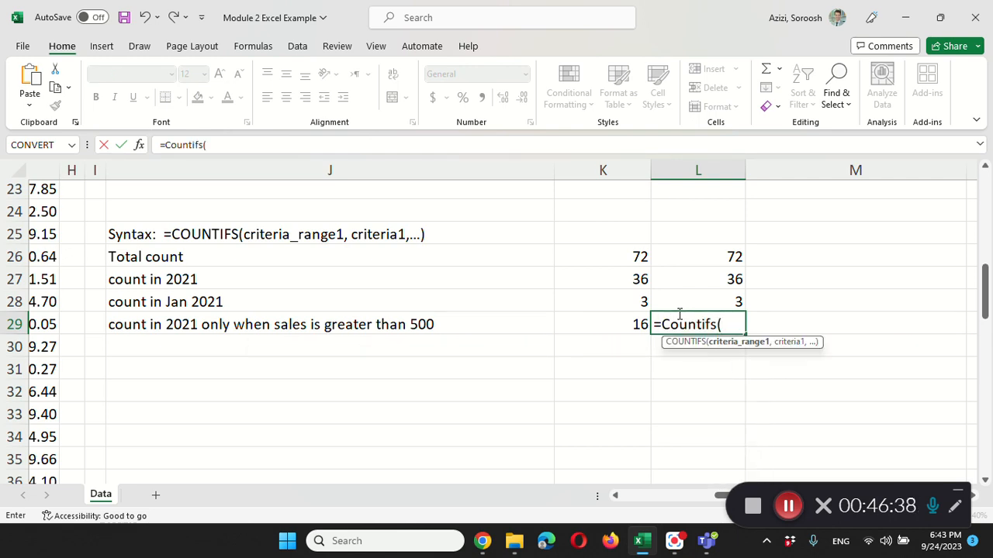
pyautogui.write('A')
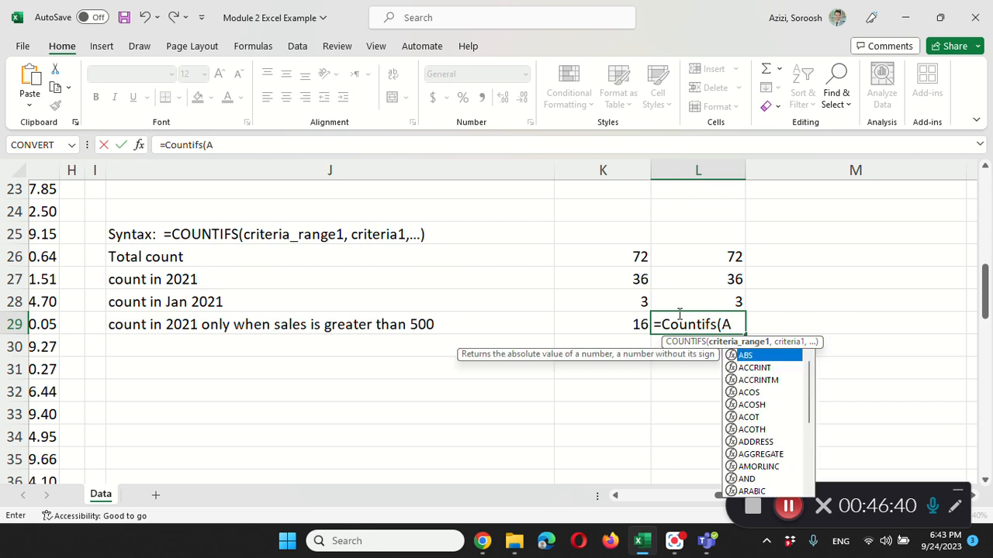
pyautogui.write(':A')
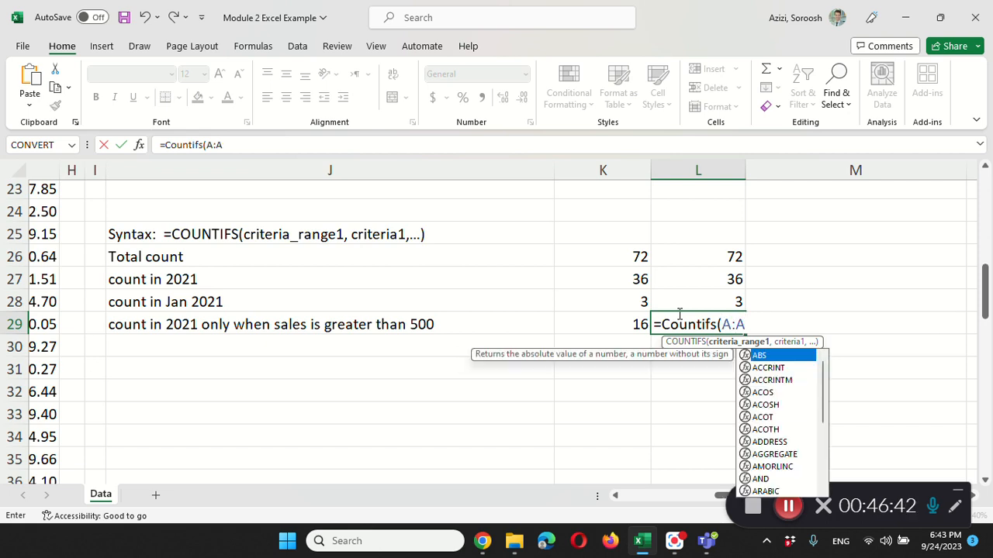
pyautogui.write(', 3')
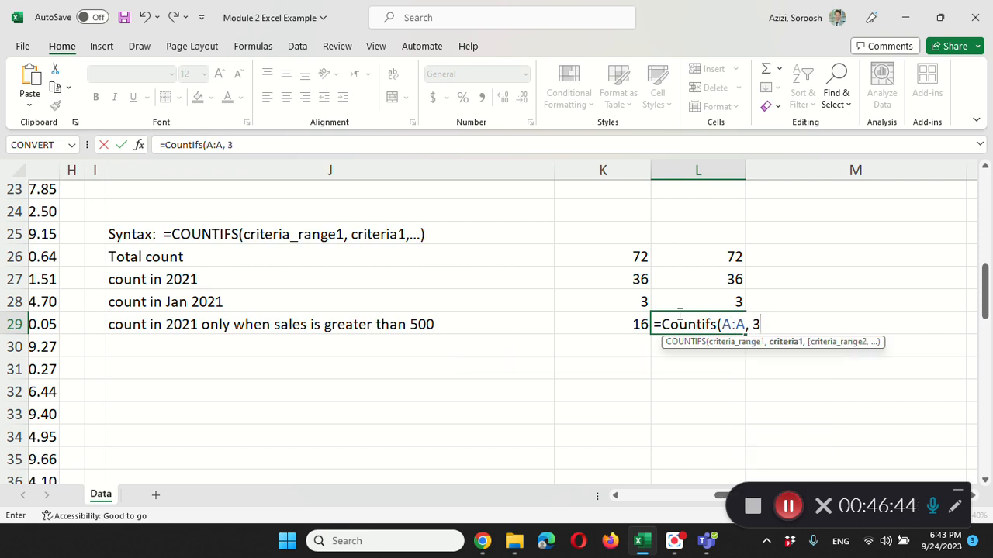
pyautogui.press('BackSpace')
pyautogui.write('2021,')
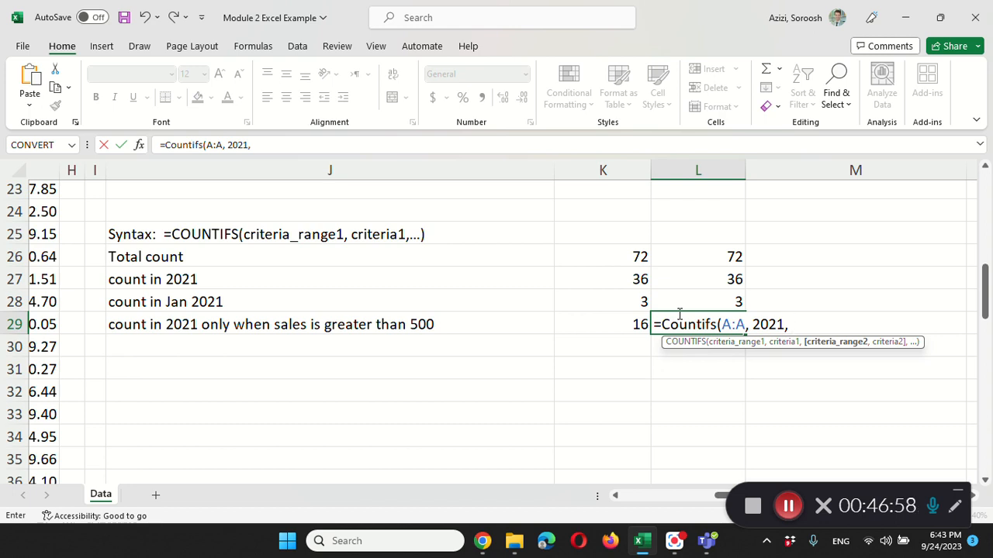
pyautogui.write('D')
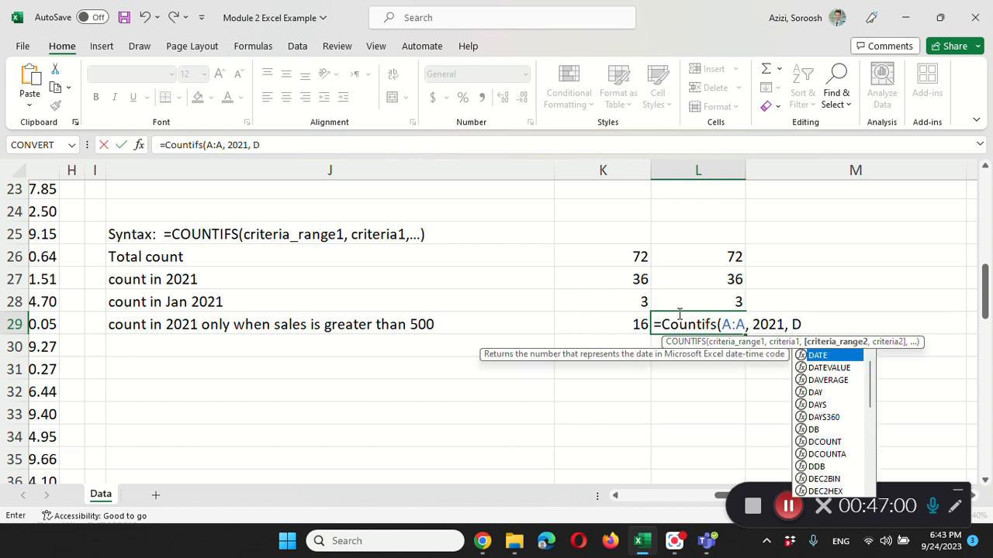
pyautogui.write(':D,')
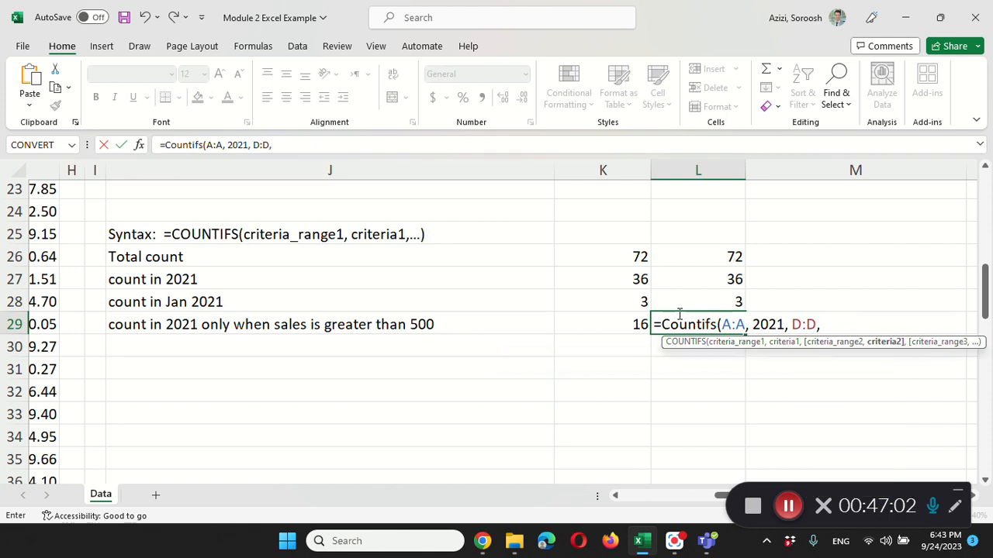
pyautogui.write(' ">500')
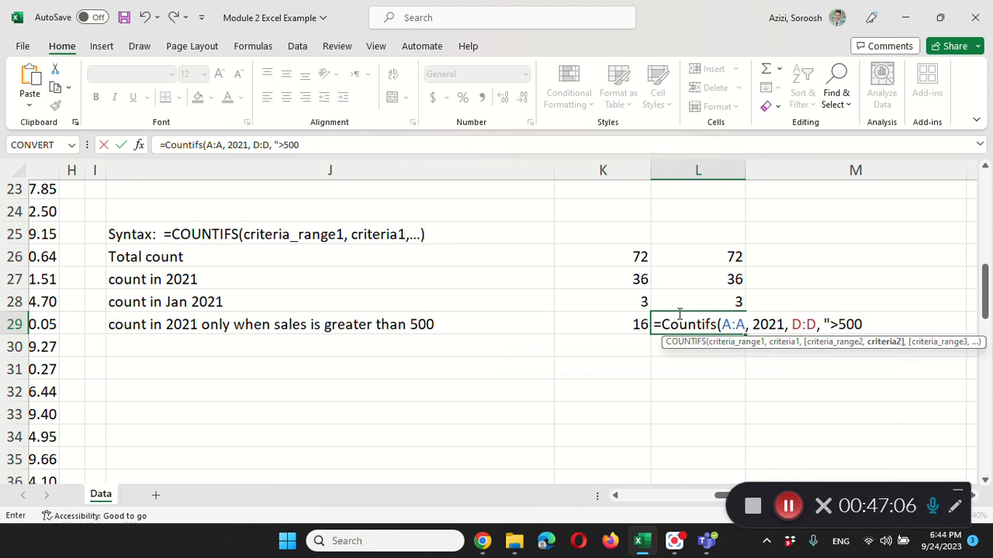
pyautogui.write('")')
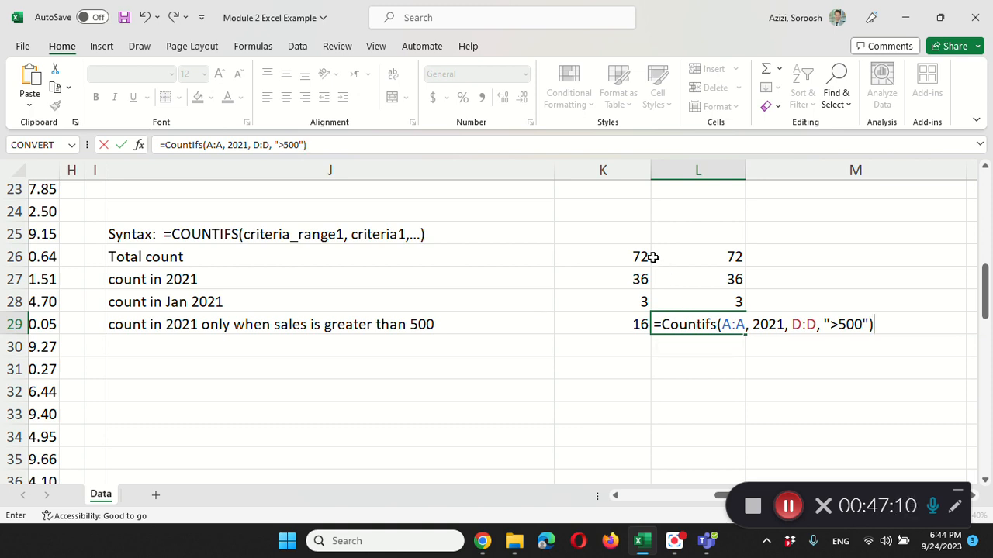
pyautogui.press('Return')
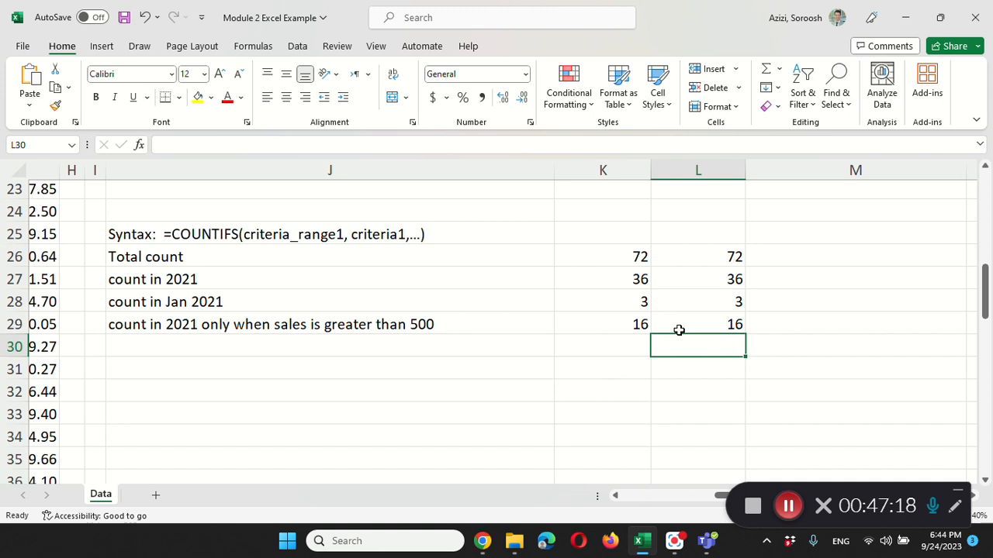
pyautogui.hscroll(-3, 679, 330)
pyautogui.hscroll(2, 678, 330)
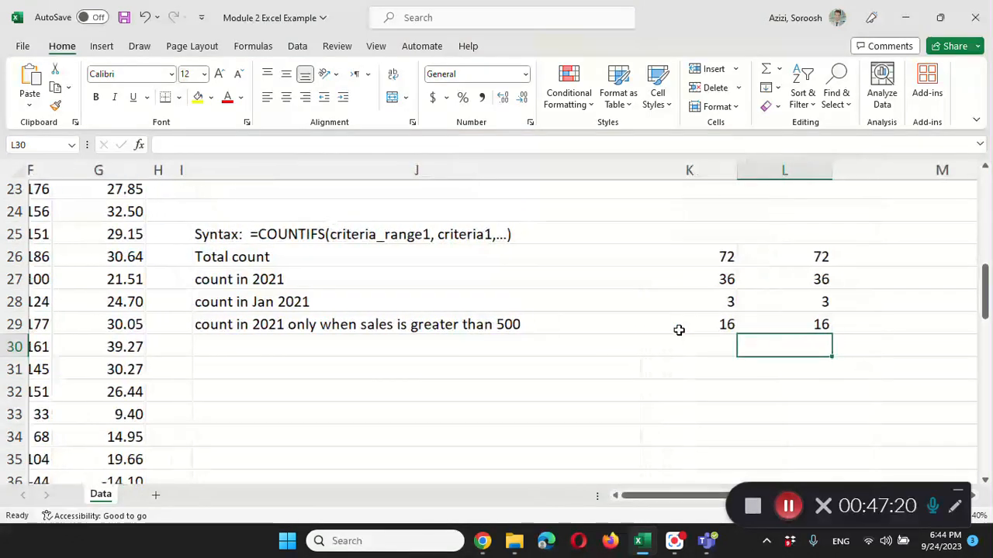
pyautogui.scroll(7, 679, 329)
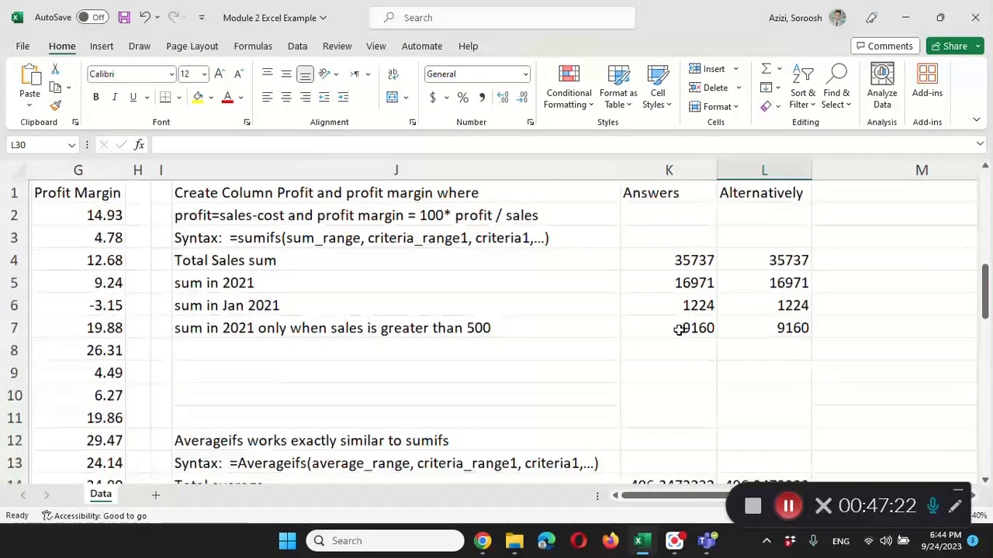
pyautogui.scroll(-2, 678, 330)
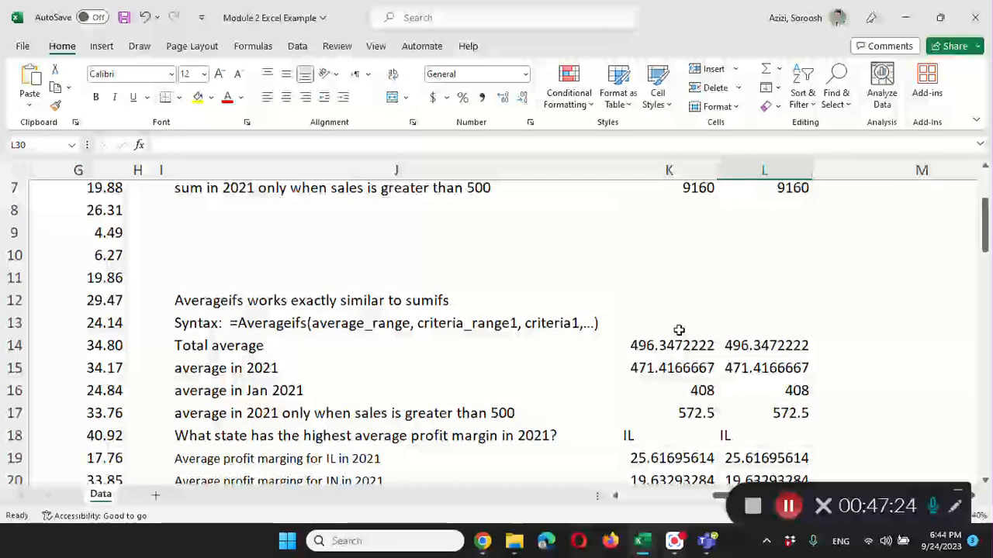